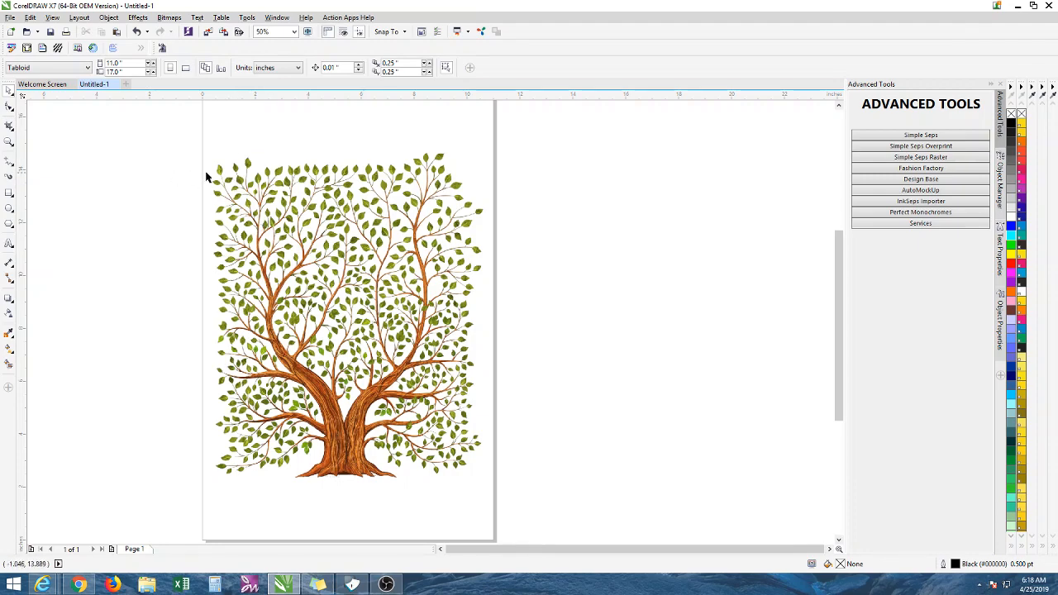
Examine the tree artwork's trunk, branches and leaves at several magnifications.
scroll(316, 194, up, 1)
scroll(383, 195, down, 2)
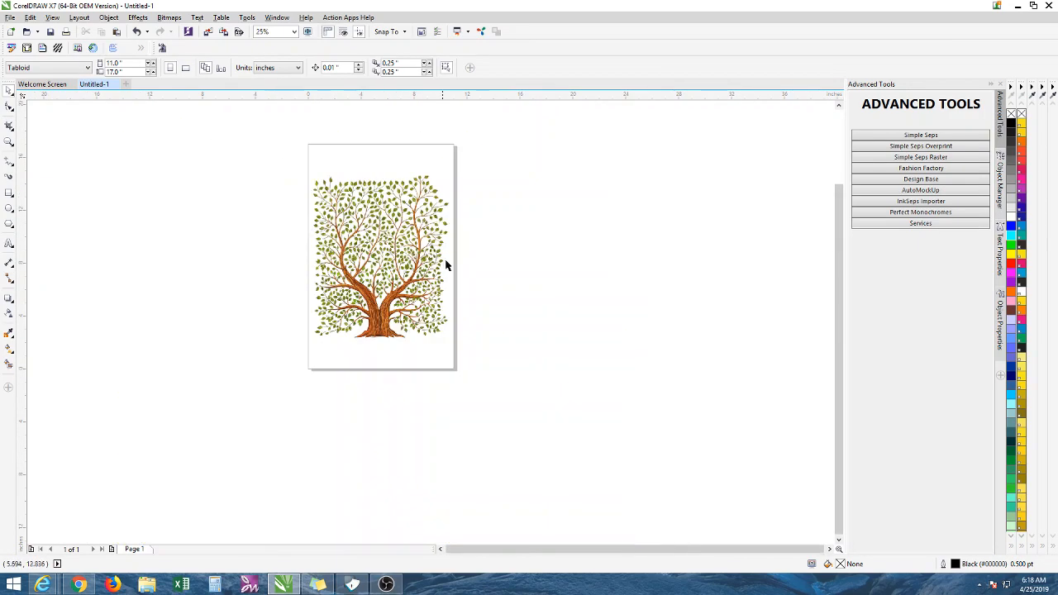
scroll(390, 332, up, 1)
scroll(355, 281, up, 3)
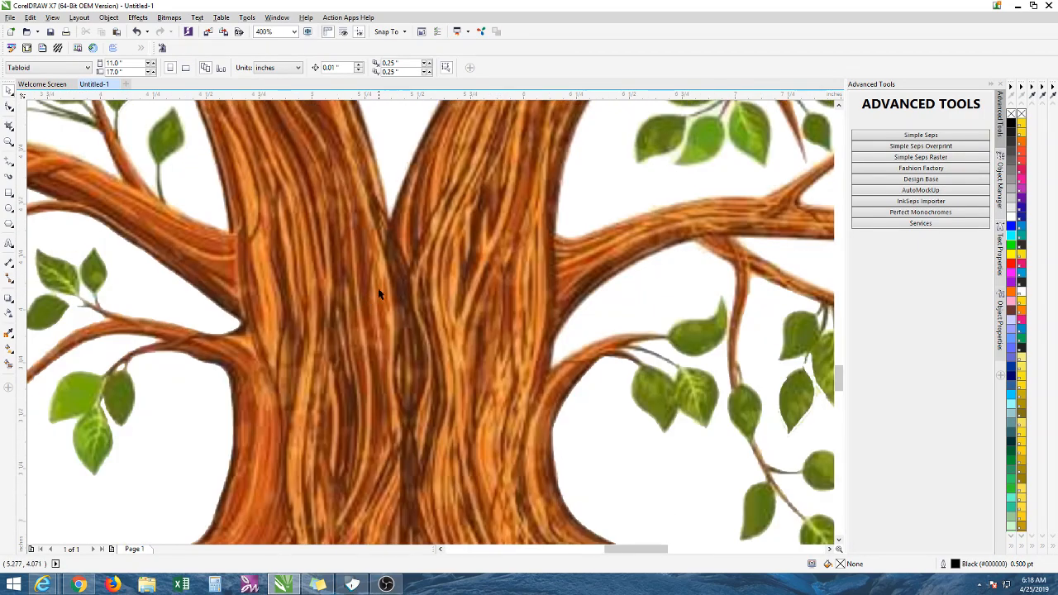
scroll(354, 277, down, 2)
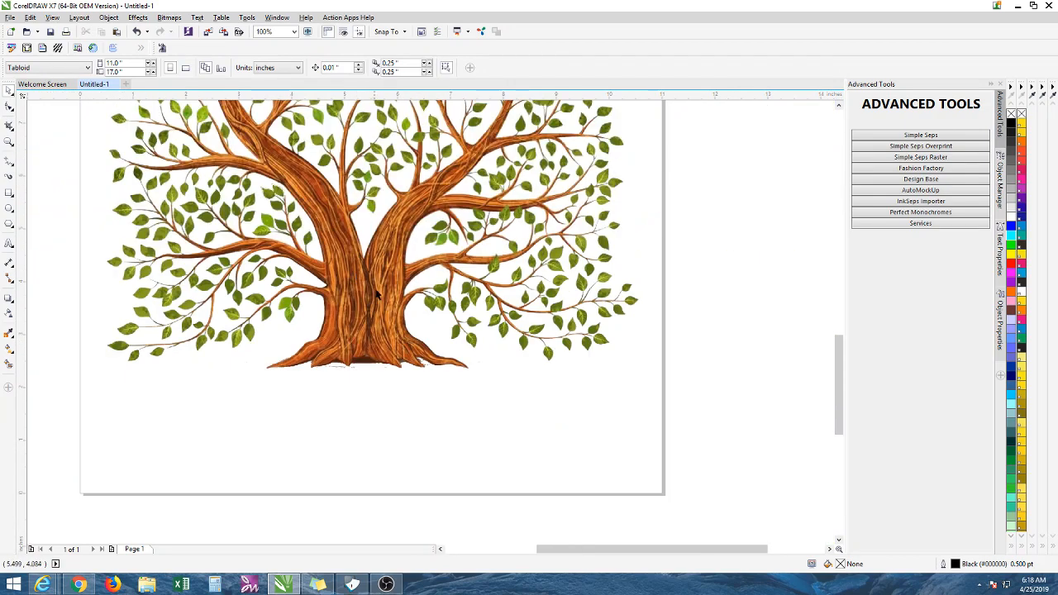
scroll(376, 293, down, 1)
scroll(386, 243, up, 1)
scroll(369, 218, down, 1)
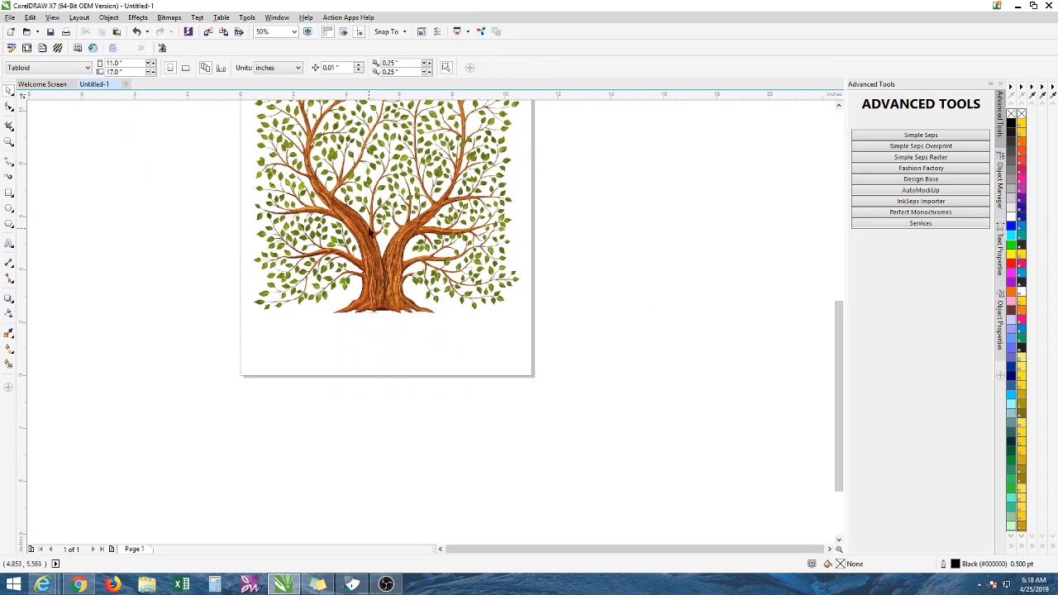
scroll(398, 171, down, 1)
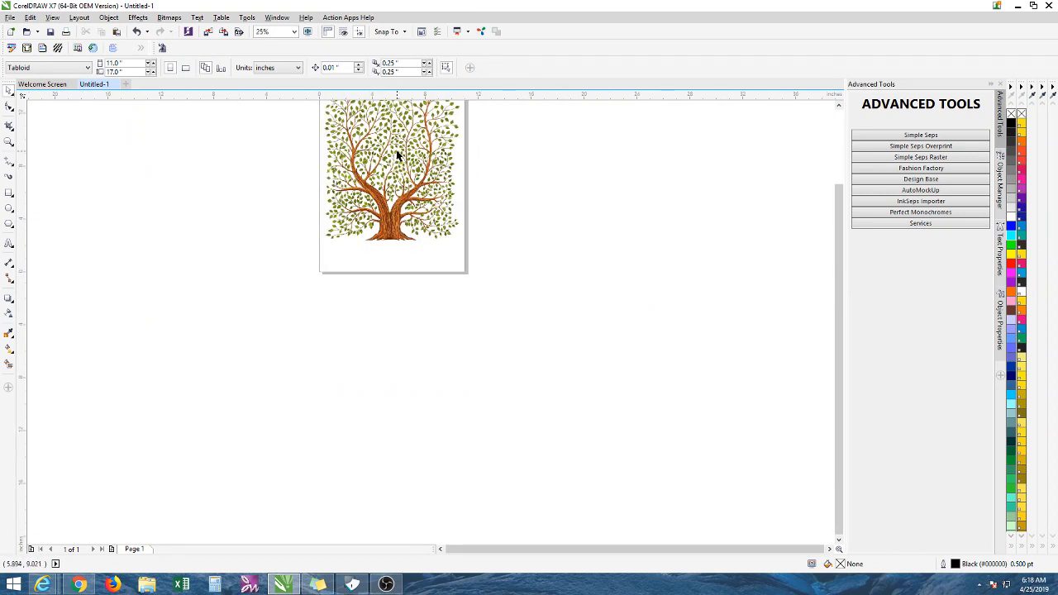
scroll(412, 155, down, 1)
scroll(406, 137, up, 1)
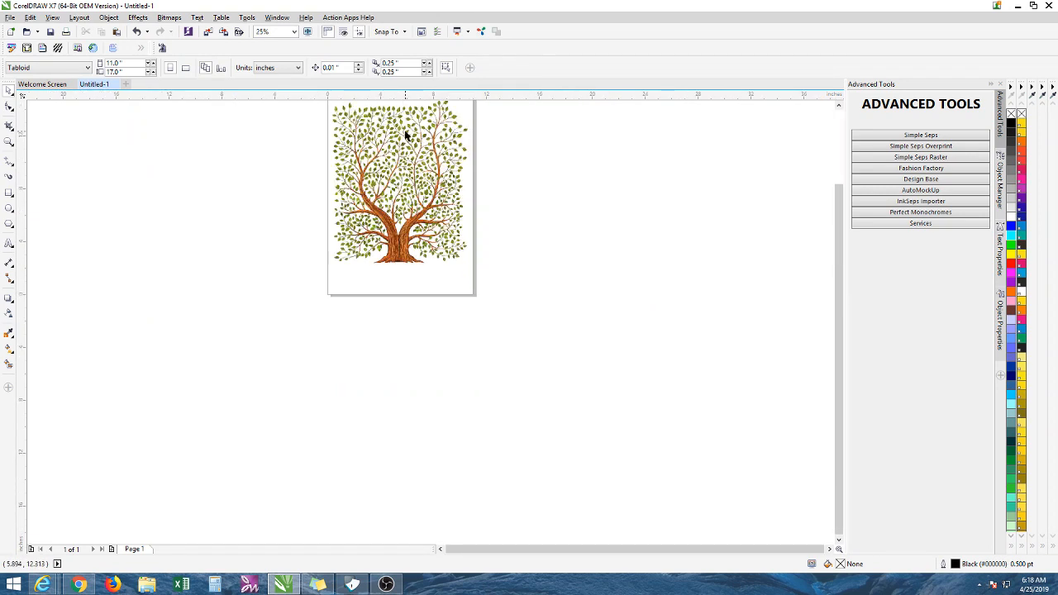
scroll(414, 113, up, 1)
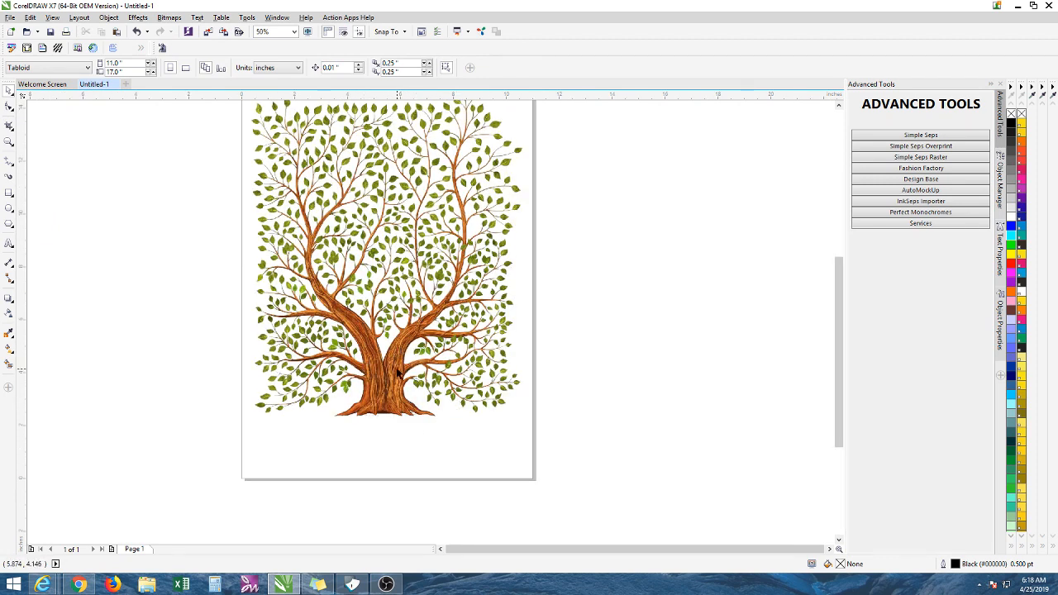
Move the tree bitmap slightly lower on the page, centring it at about X 5.52 in, Y 7.42 in.
mouse_move(427, 255)
mouse_down()
mouse_move(499, 257)
mouse_move(425, 267)
mouse_move(434, 245)
mouse_move(429, 263)
mouse_move(388, 269)
mouse_up()
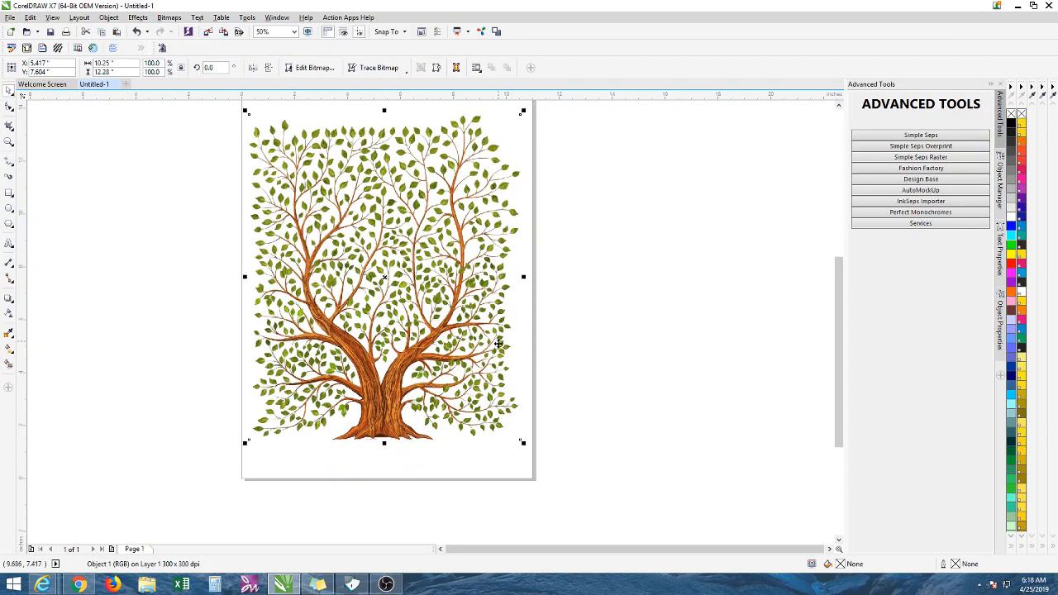
click(571, 330)
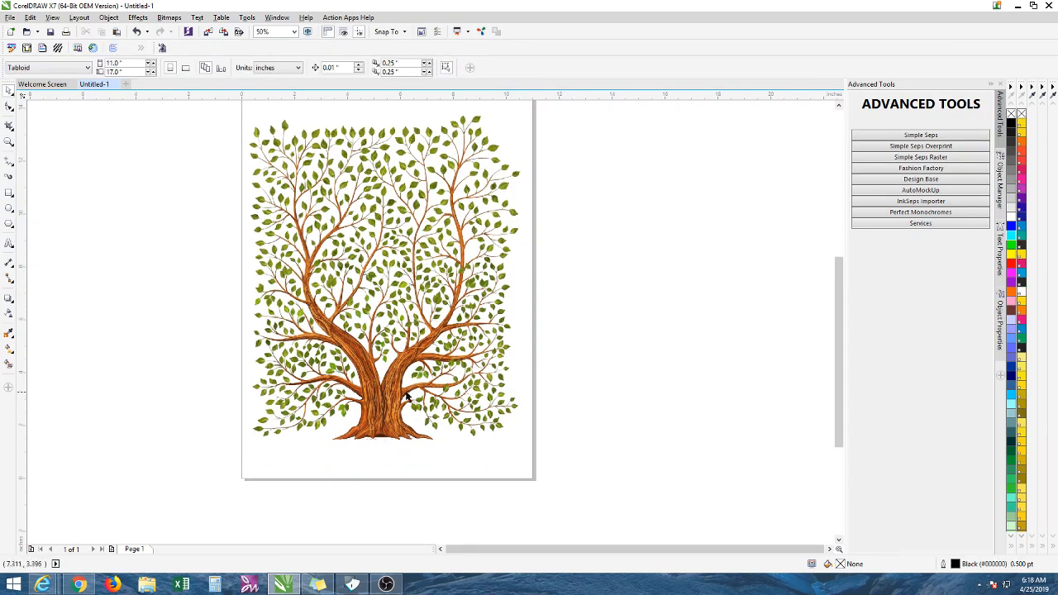
click(396, 395)
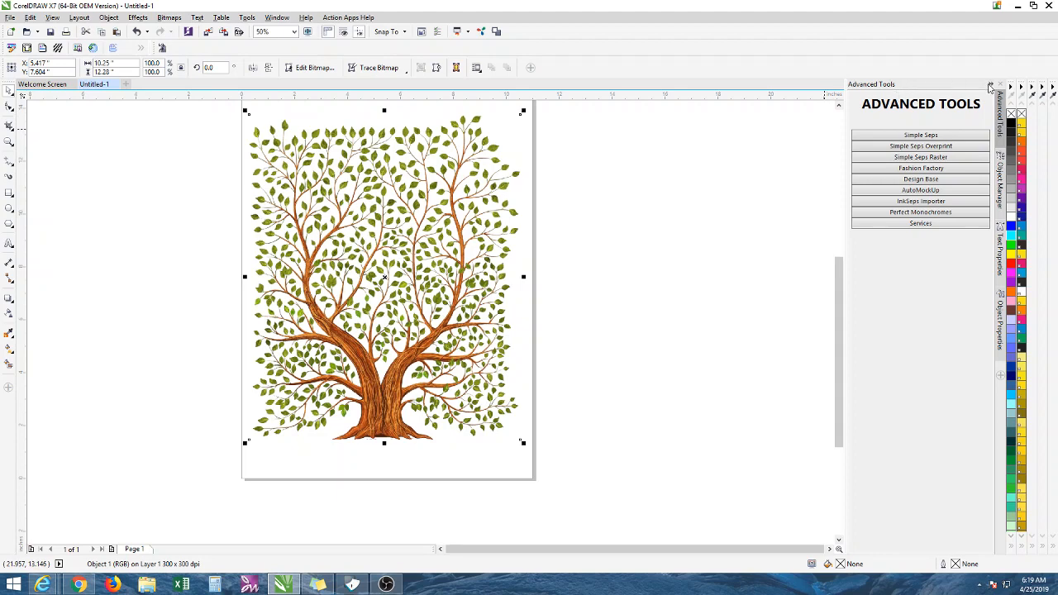
click(990, 86)
click(1000, 114)
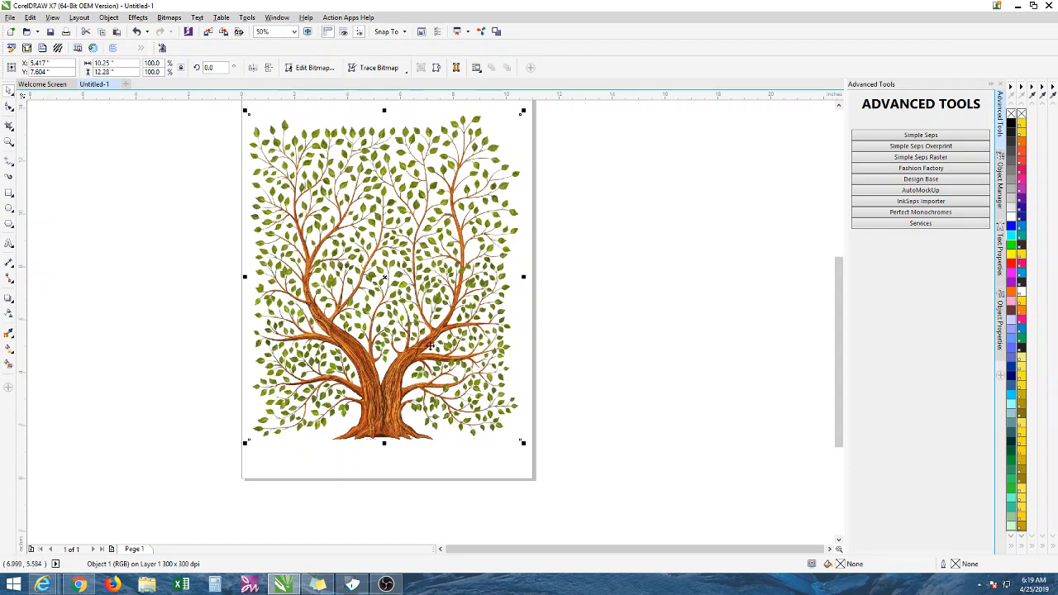
drag(414, 351, 415, 356)
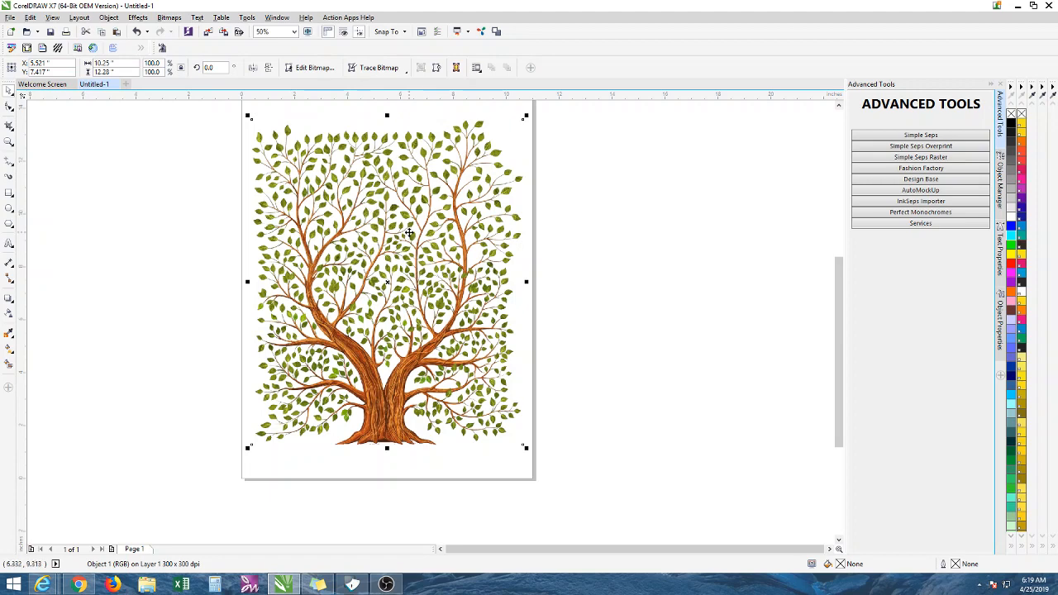
click(557, 260)
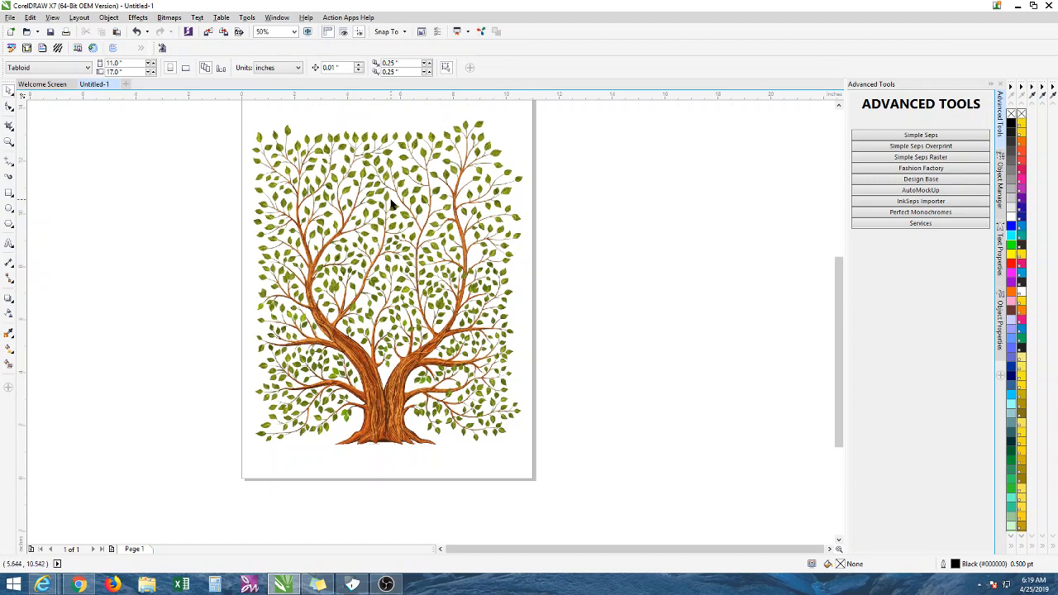
scroll(393, 204, up, 1)
scroll(403, 170, down, 1)
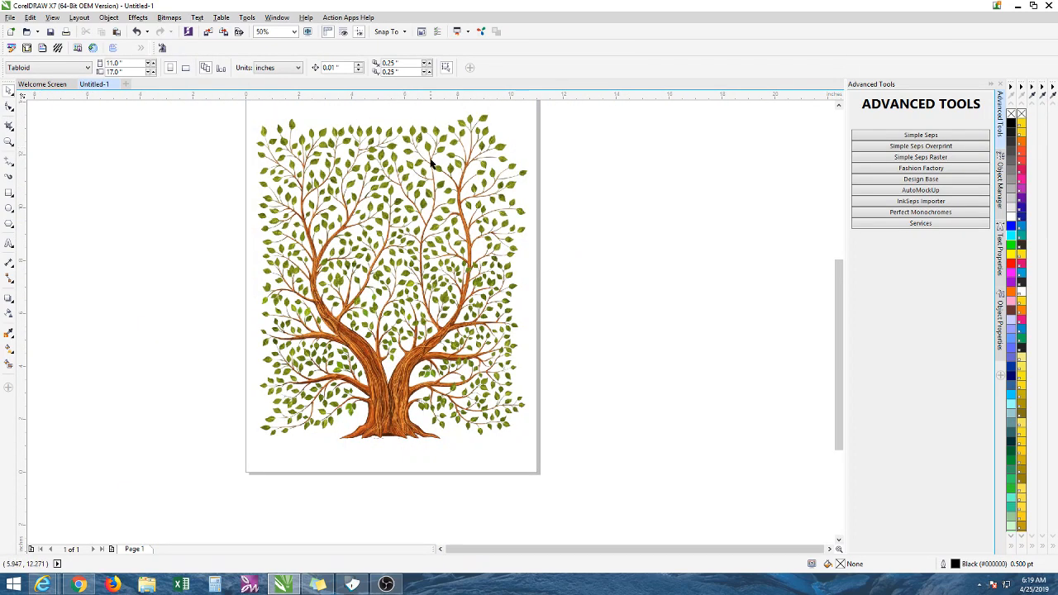
click(437, 246)
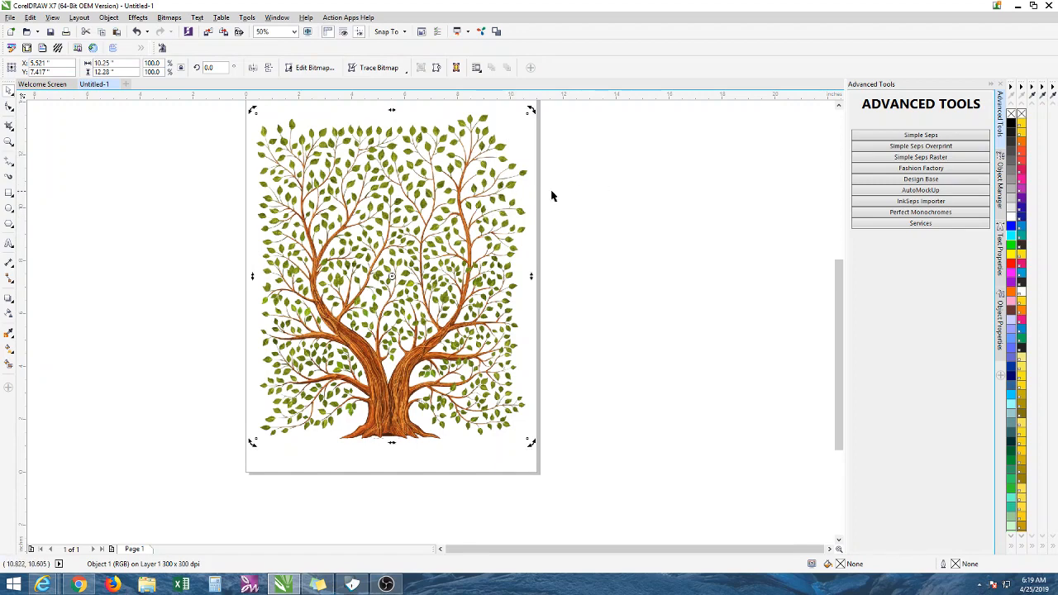
click(550, 195)
Draw a blue-filled rectangle about 22.7 by 8.9 in across the tree and send it to the back of the page.
click(8, 193)
drag(146, 146, 749, 383)
click(1010, 225)
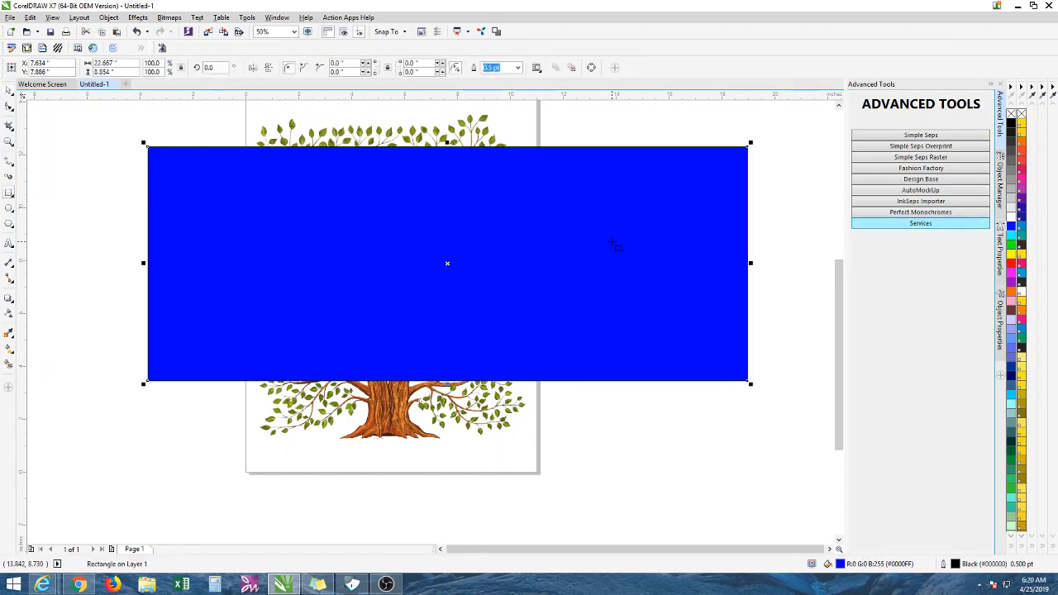
right_click(613, 245)
mouse_move(650, 409)
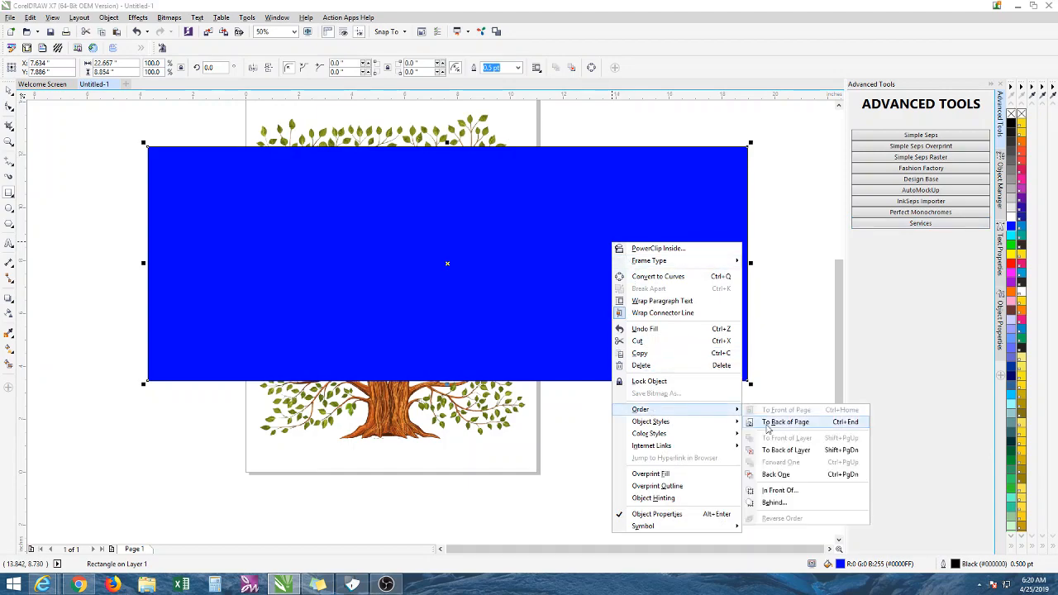
click(777, 428)
click(8, 91)
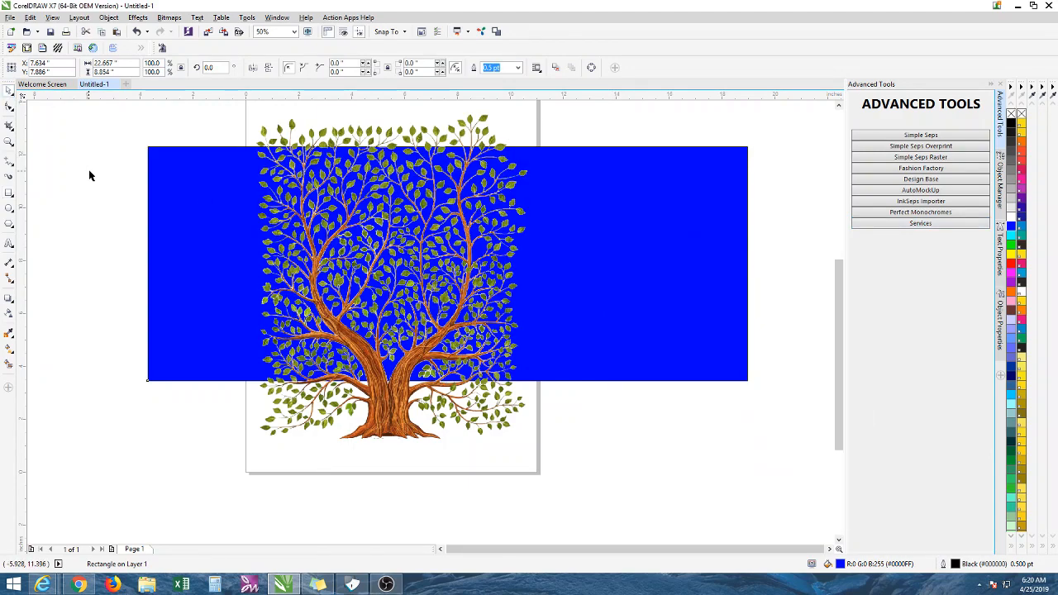
click(91, 173)
Reposition the blue rectangle and resize it to about 12.5 by 13.1 in so it backs the whole tree.
scroll(419, 196, up, 2)
scroll(419, 196, up, 1)
scroll(416, 199, down, 2)
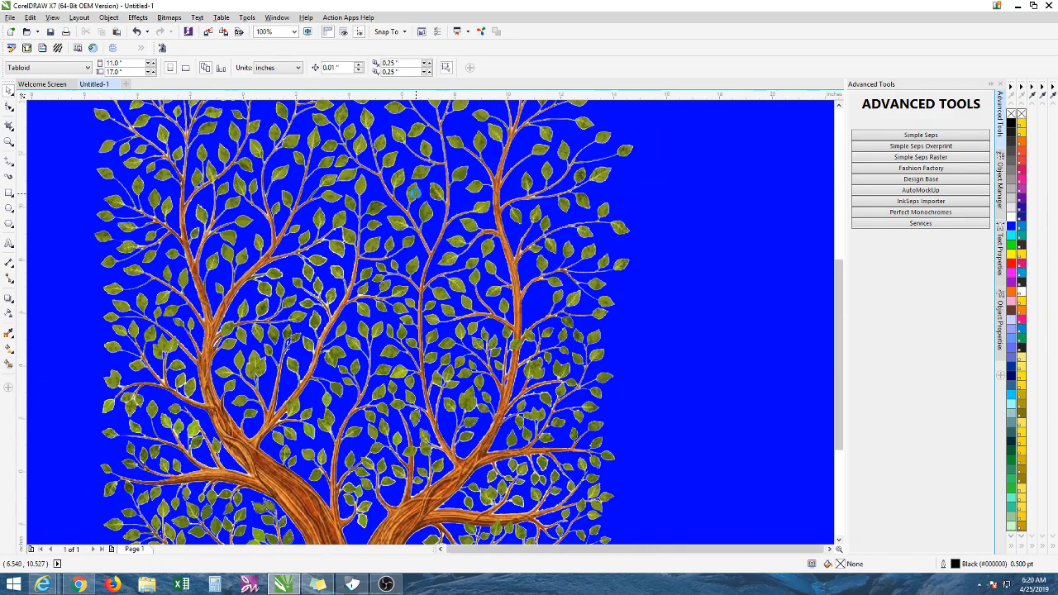
scroll(415, 198, down, 1)
drag(567, 231, 541, 181)
drag(591, 264, 684, 284)
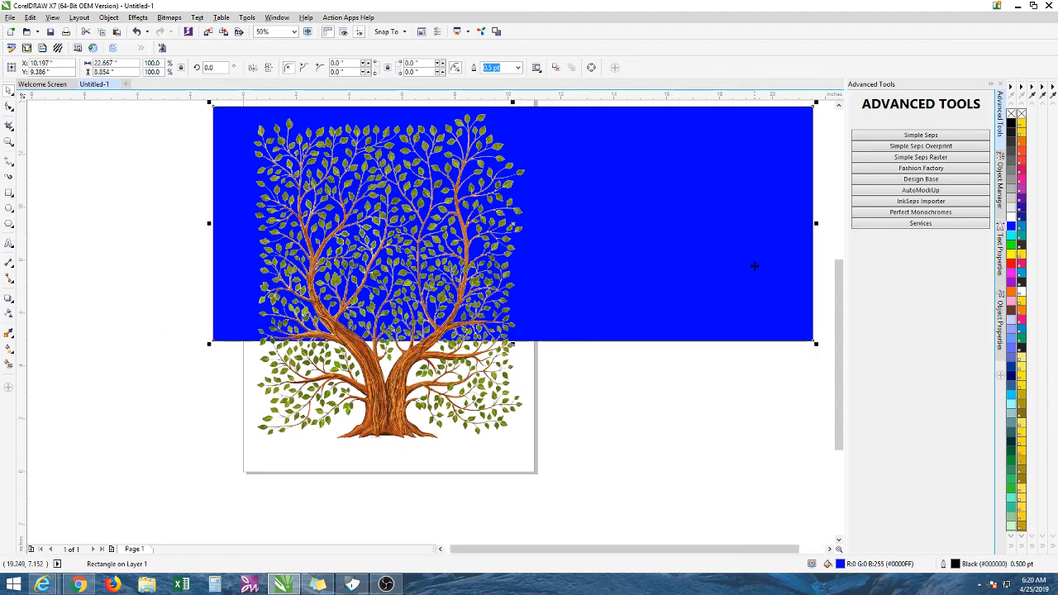
drag(816, 223, 543, 236)
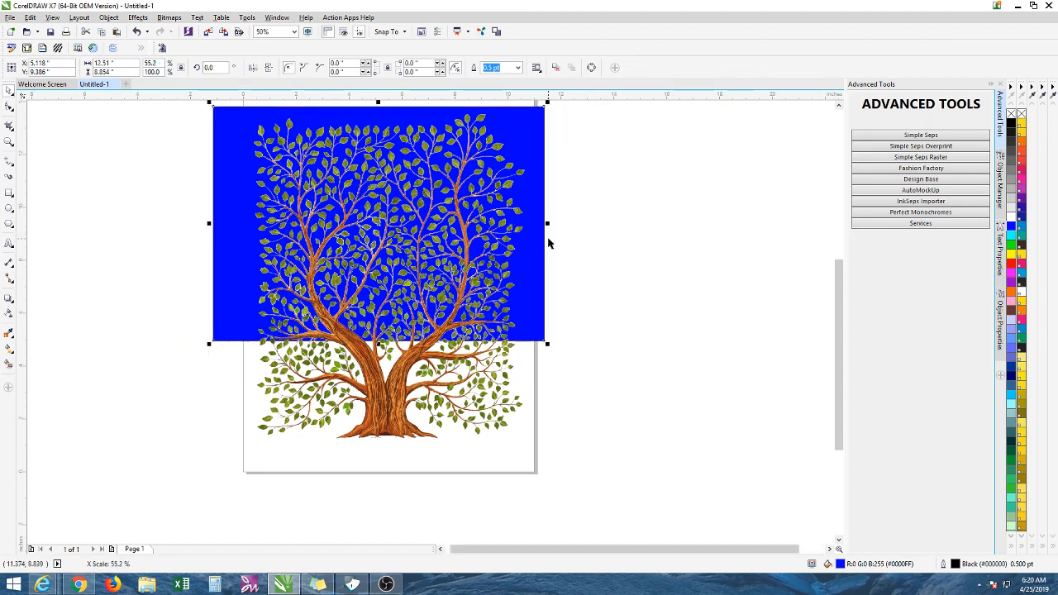
drag(376, 342, 361, 448)
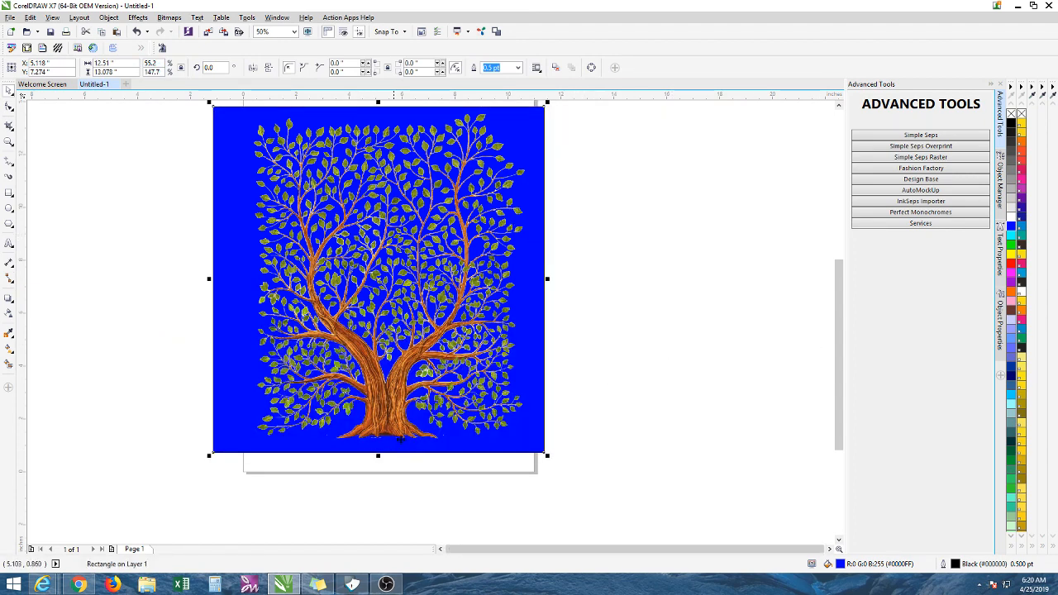
Inspect the white remnants against the blue, shift the tree bitmap slightly, and open it for editing in Corel PHOTO-PAINT.
scroll(385, 340, up, 2)
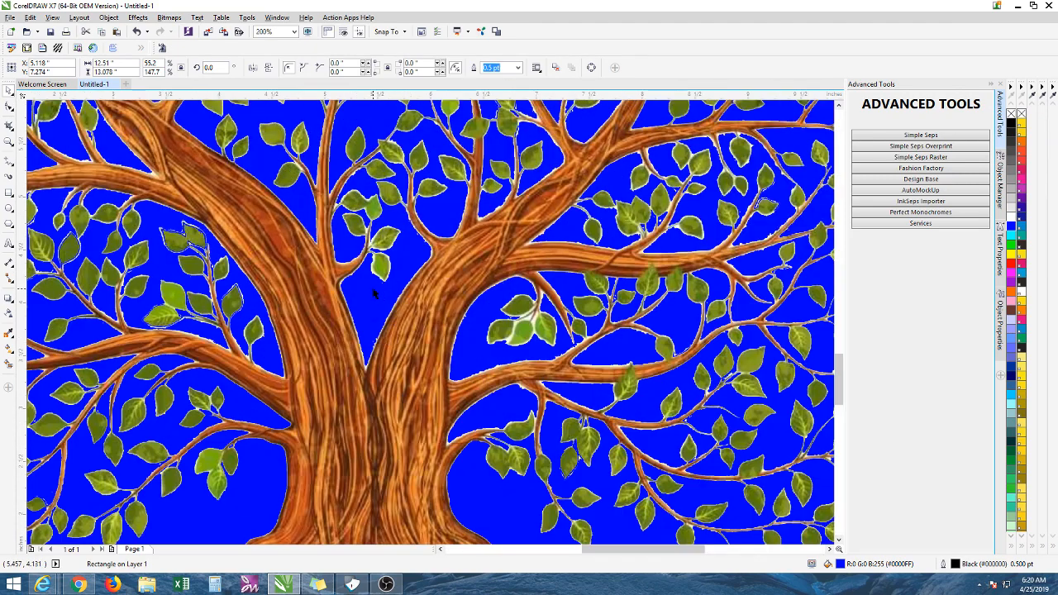
scroll(399, 263, up, 1)
scroll(399, 263, down, 4)
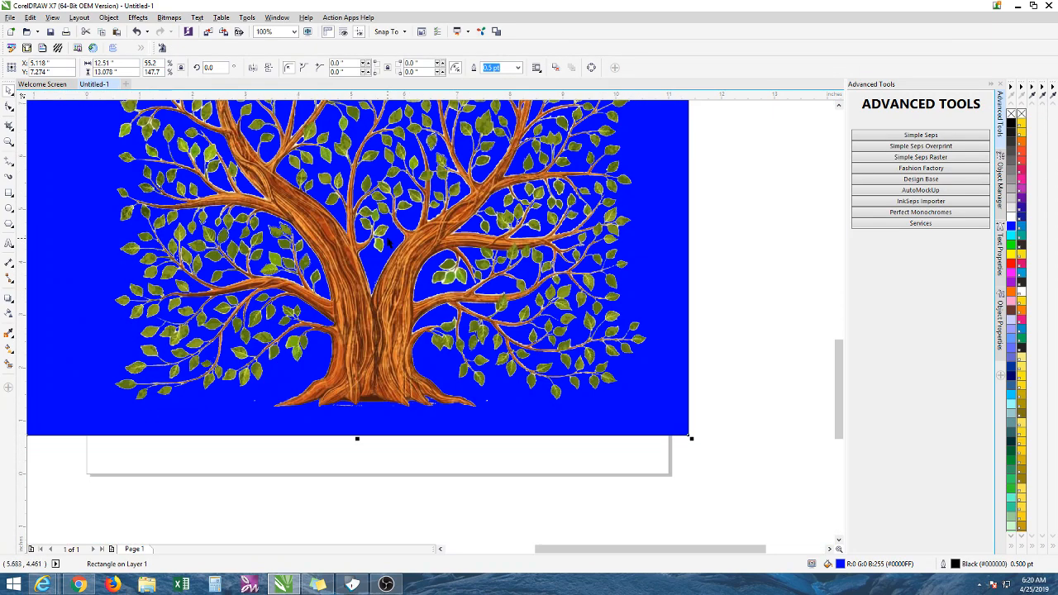
click(397, 228)
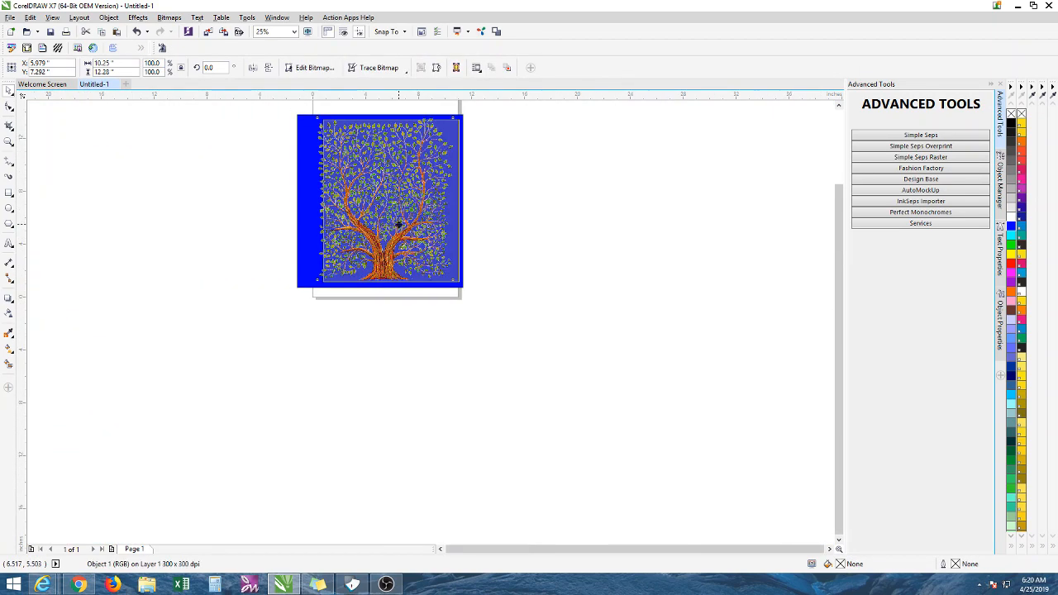
click(319, 69)
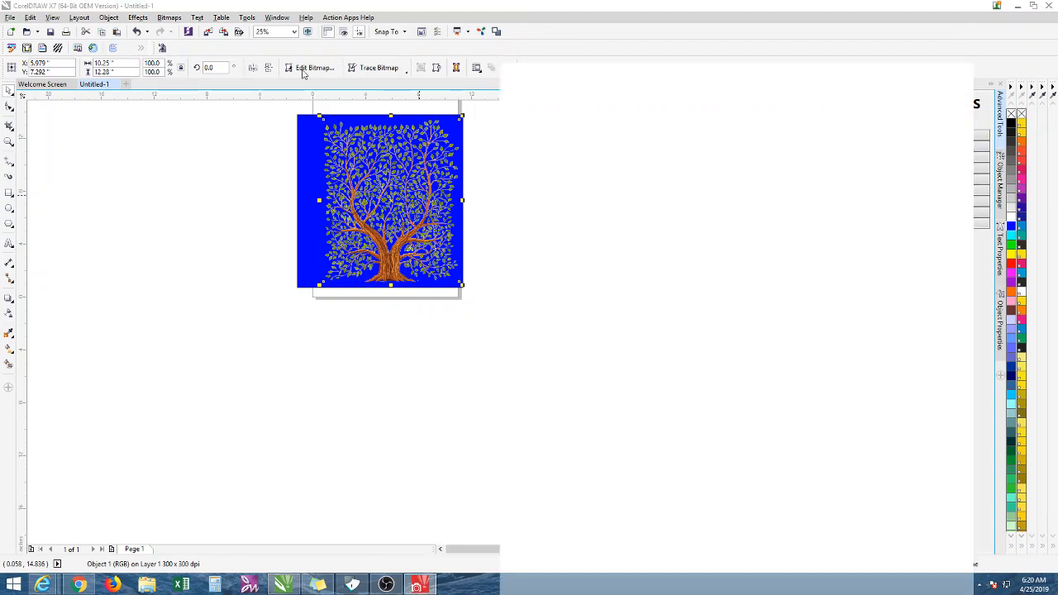
click(947, 69)
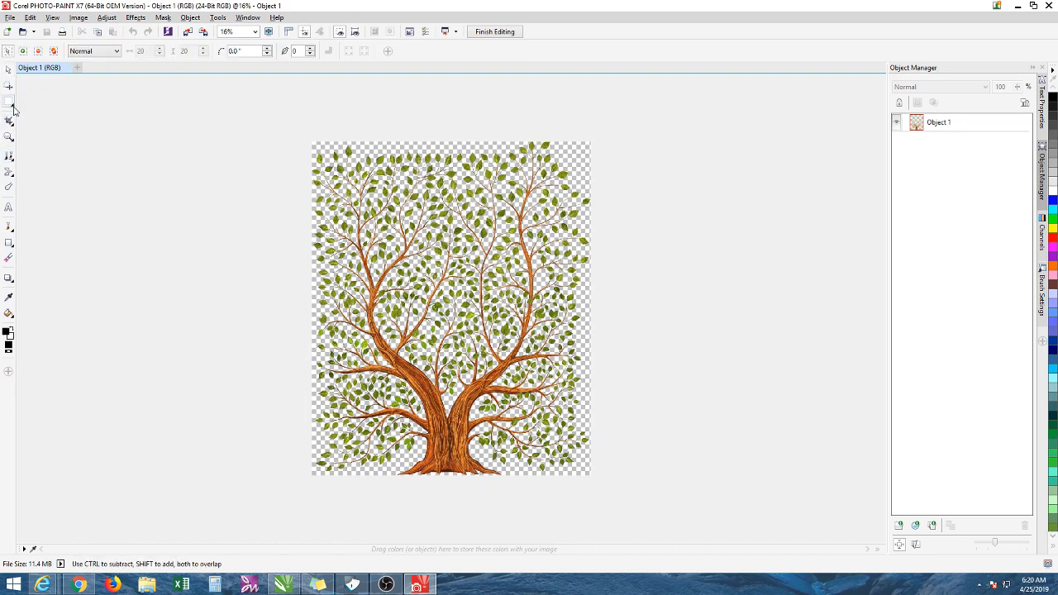
Mask the white patch along the upper edge of a veined leaf above the branch fork with the Magic Wand and erase it.
click(10, 103)
click(50, 128)
scroll(407, 397, up, 6)
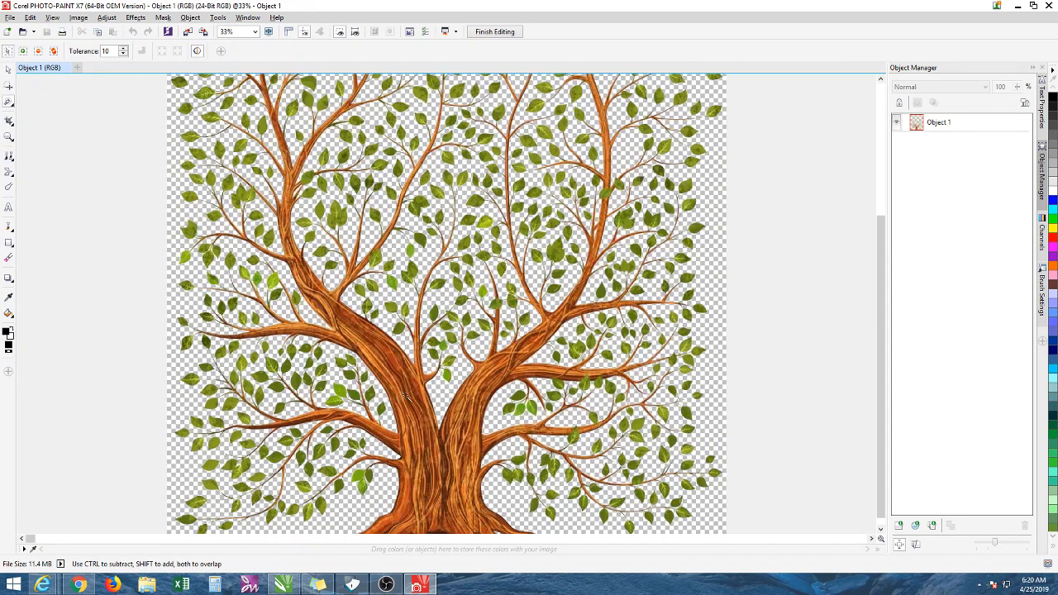
scroll(499, 248, up, 3)
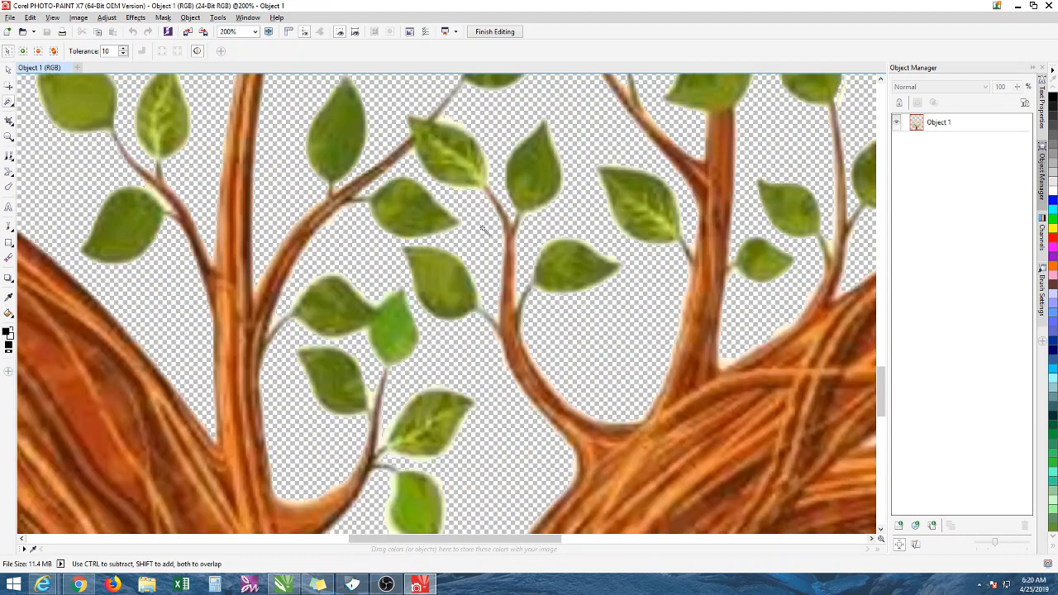
click(436, 158)
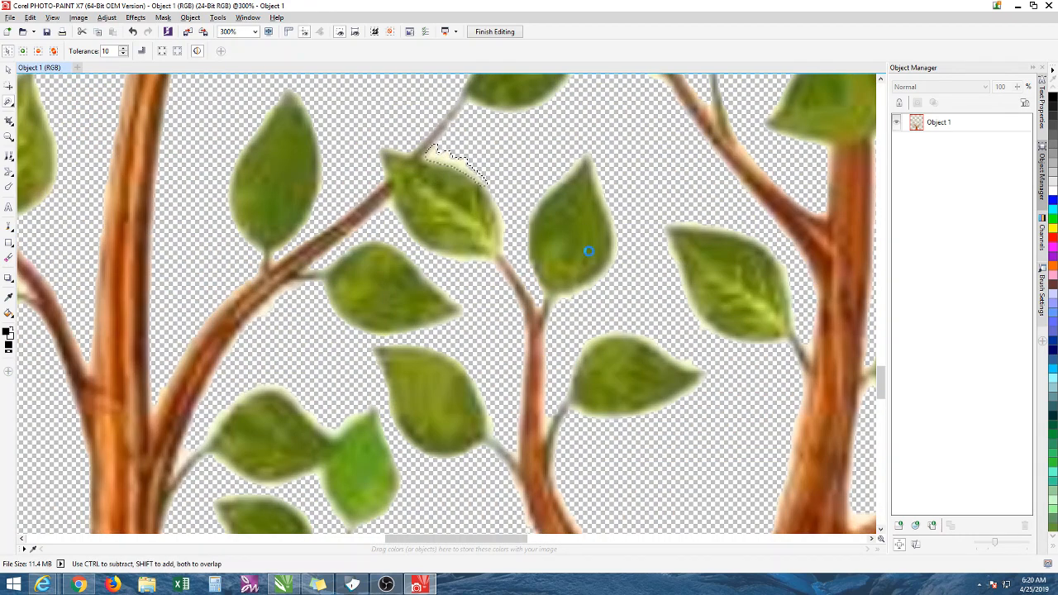
key(Delete)
Erase the leftover white areas beside the neighbouring leaf and near the branch above it.
click(581, 292)
key(Delete)
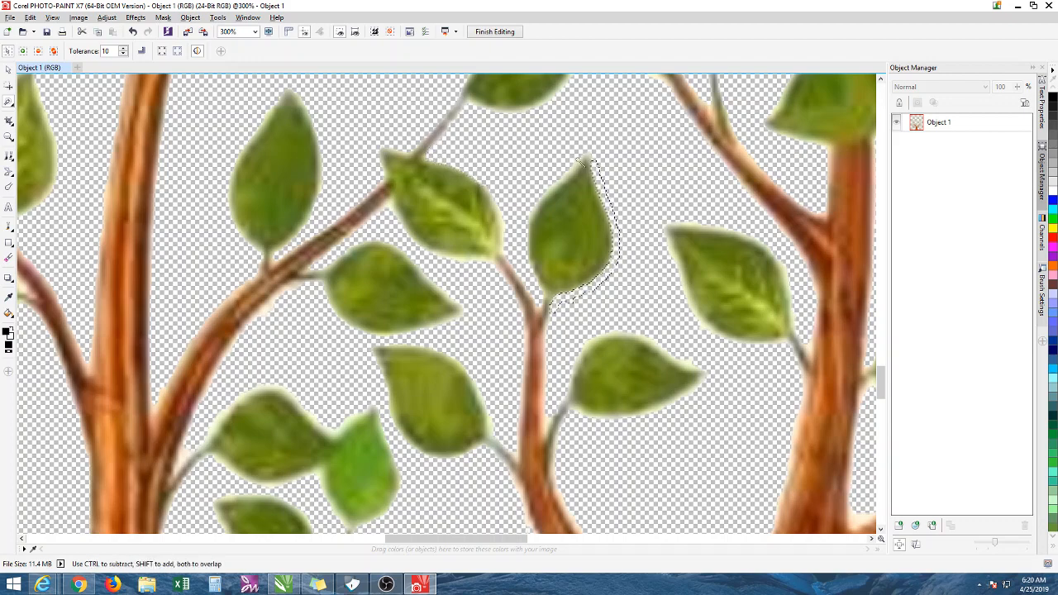
click(657, 79)
key(Delete)
scroll(576, 230, down, 2)
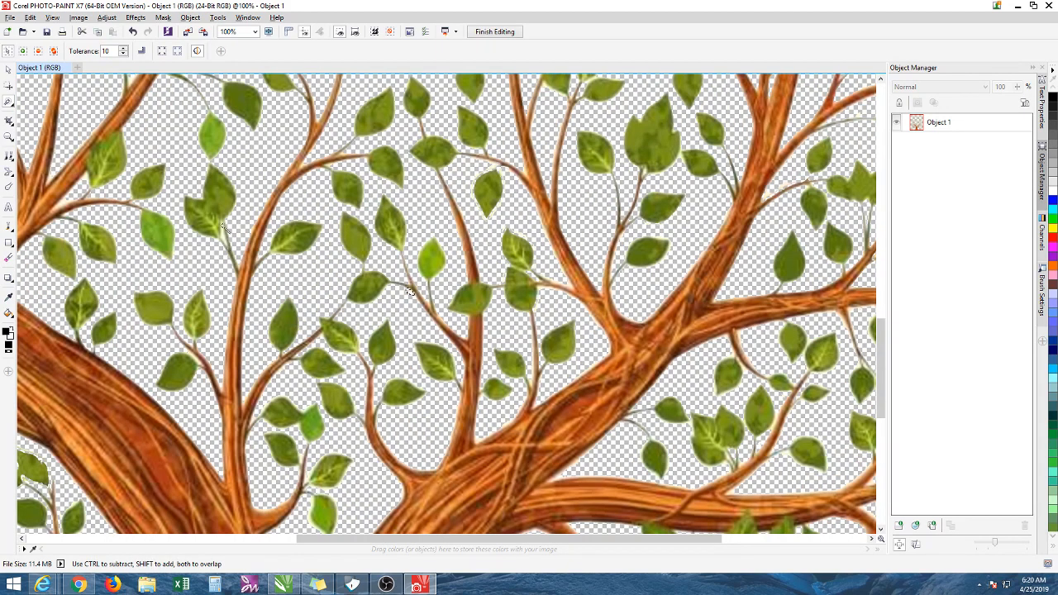
Erase the white slivers in the branch forks beside the veined leaf that overlaps the slanted branch.
scroll(223, 233, up, 2)
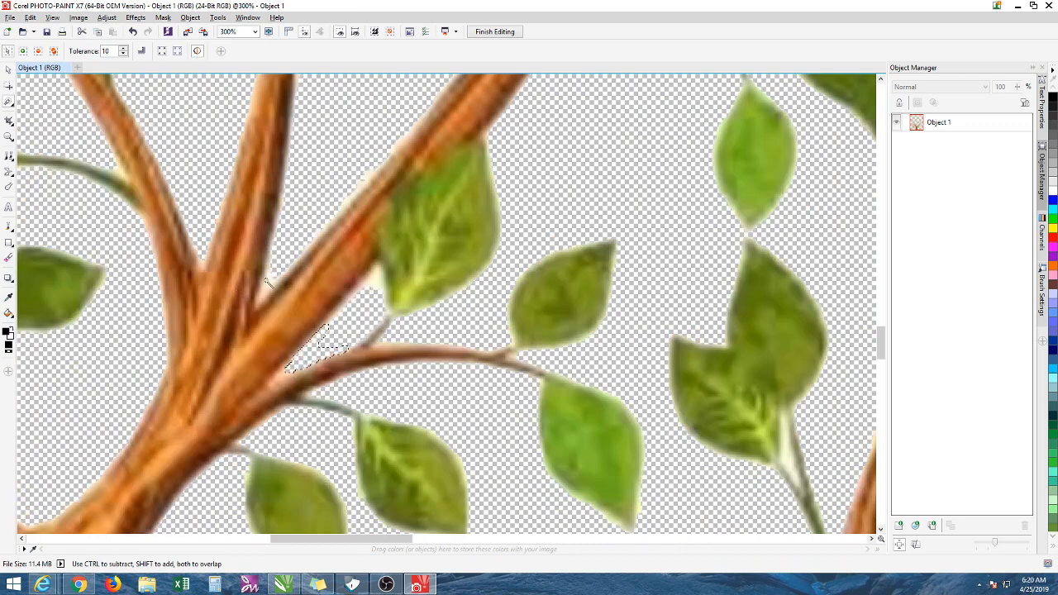
scroll(266, 336, down, 2)
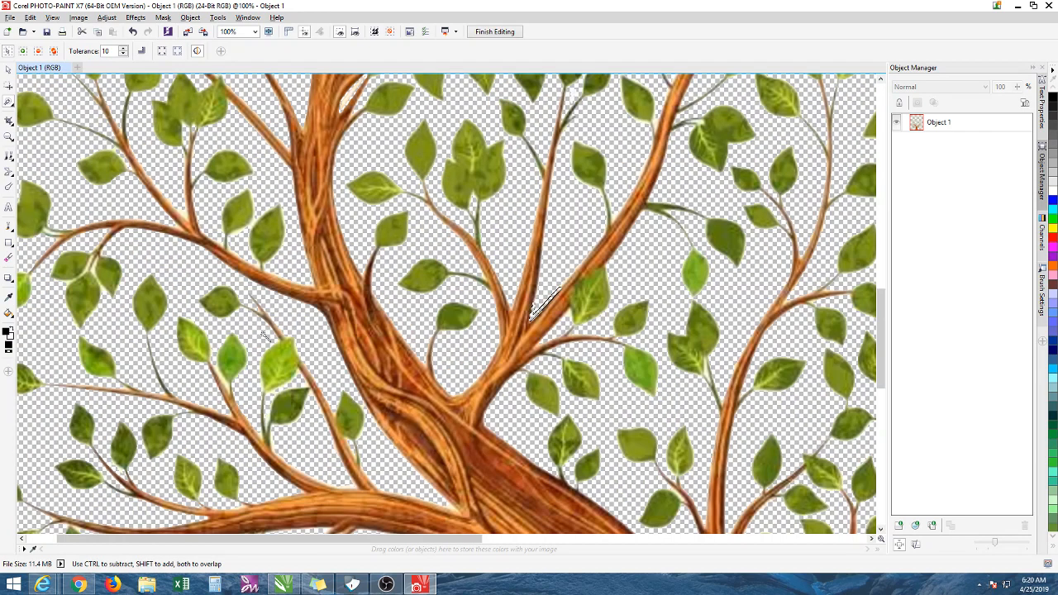
click(223, 379)
Erase the white areas between the hanging leaf cluster and around the stem of the overlapping leaves at the outer end of the curved branch.
scroll(94, 275, up, 1)
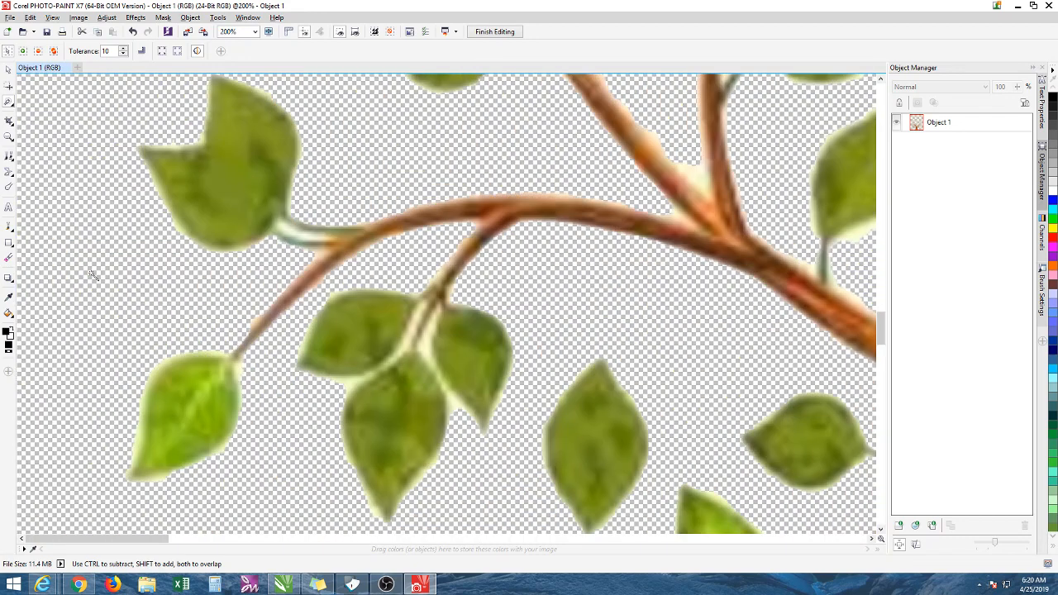
click(423, 339)
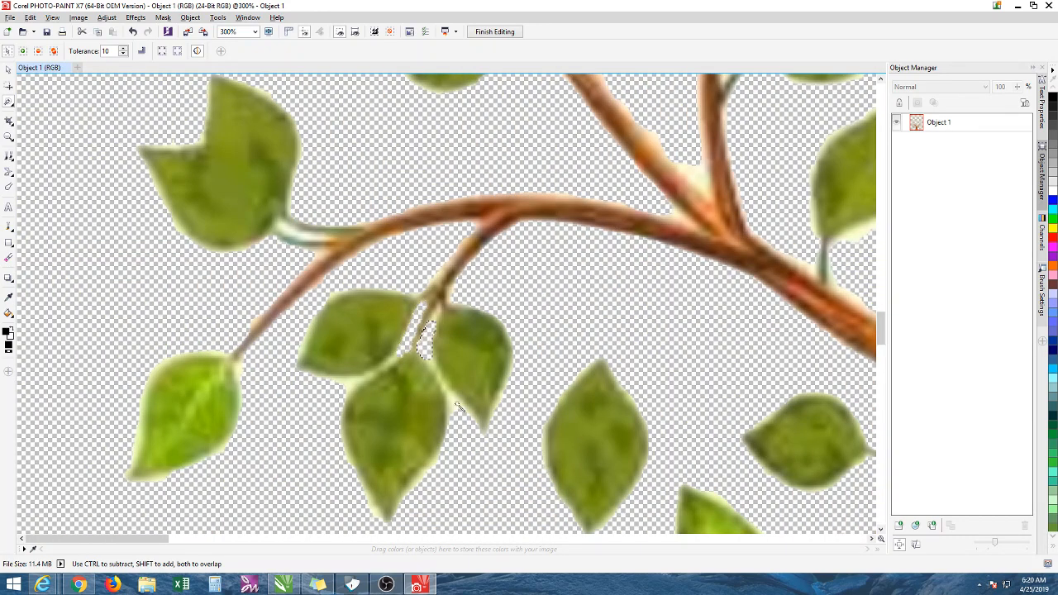
click(341, 383)
scroll(304, 238, down, 1)
scroll(304, 234, down, 1)
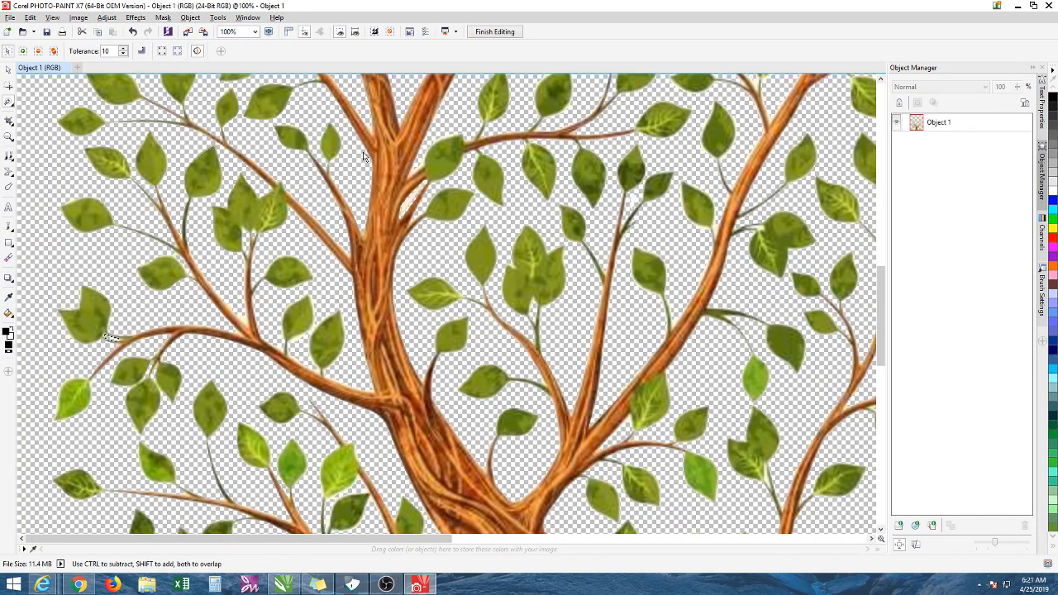
Erase the white speck where a leaf stem joins the thin branch beside the main upper fork.
scroll(364, 157, up, 2)
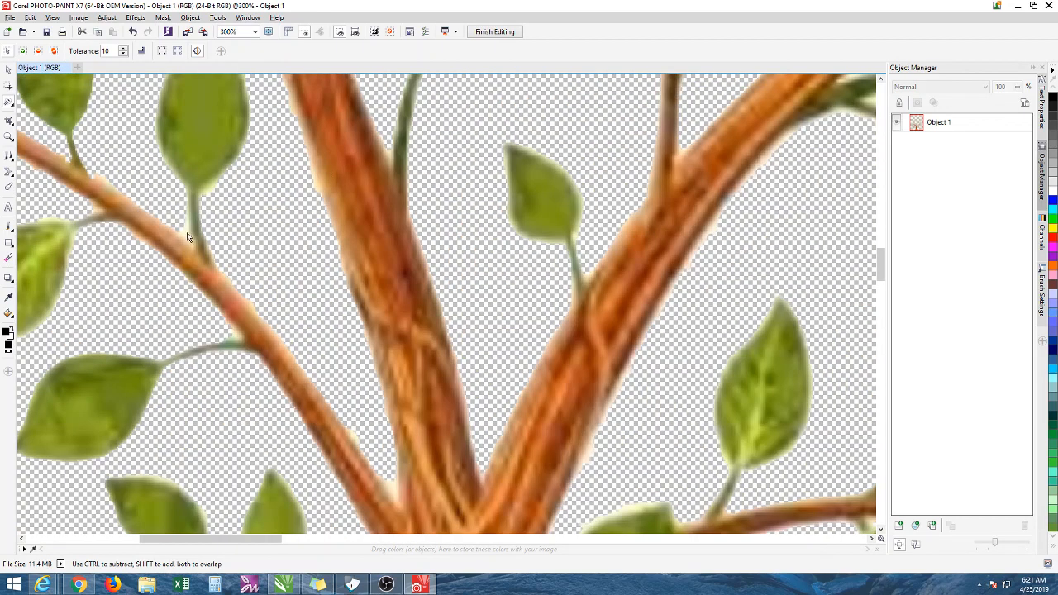
scroll(187, 233, down, 1)
scroll(187, 232, down, 1)
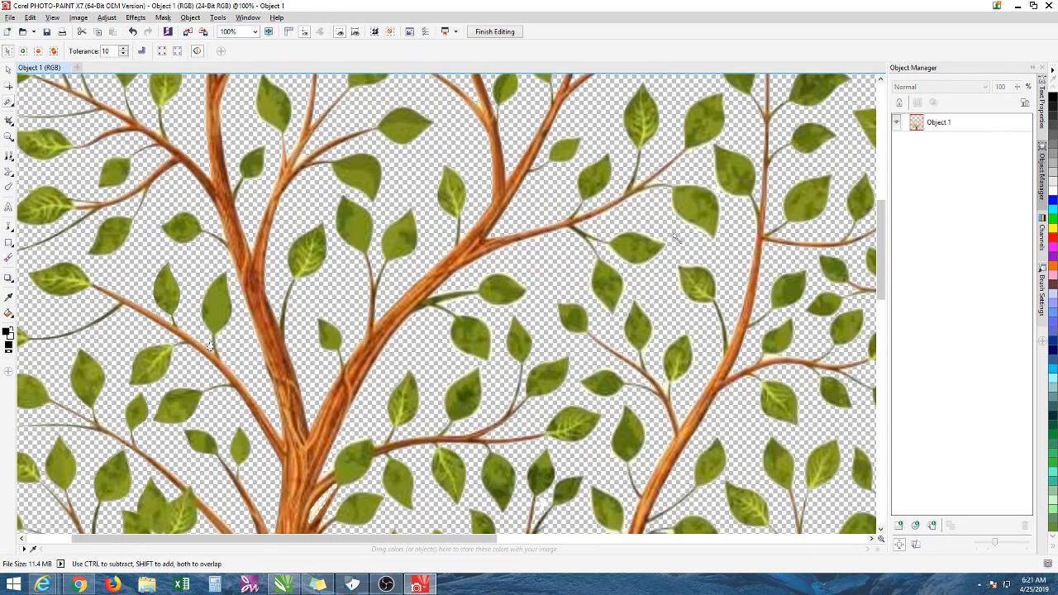
Examine the upper canopy's leaves and thin branches for remaining white remnants.
scroll(698, 235, up, 3)
scroll(644, 235, down, 1)
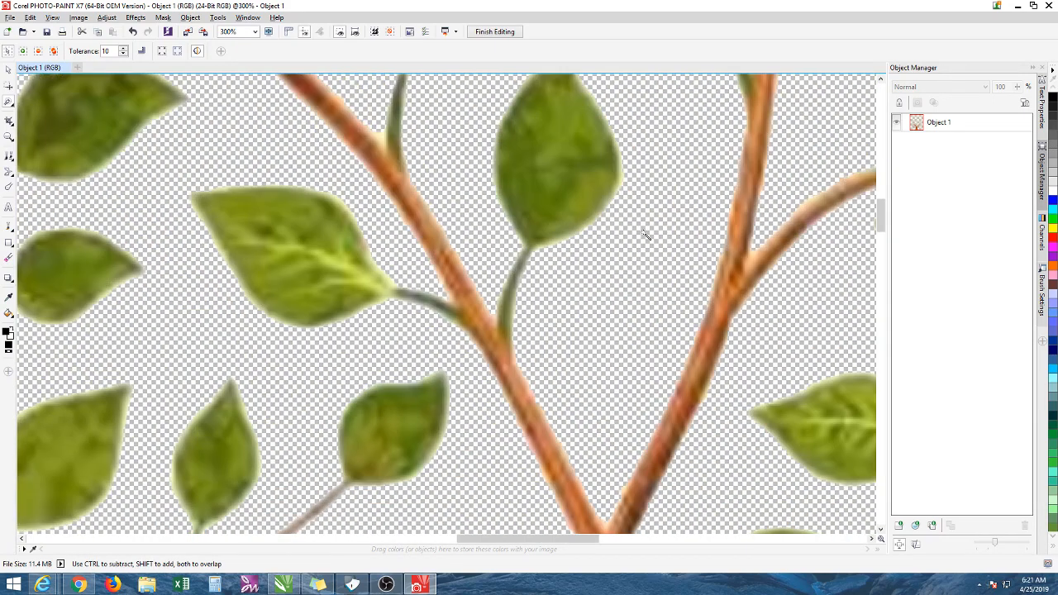
scroll(698, 258, down, 3)
scroll(624, 166, up, 2)
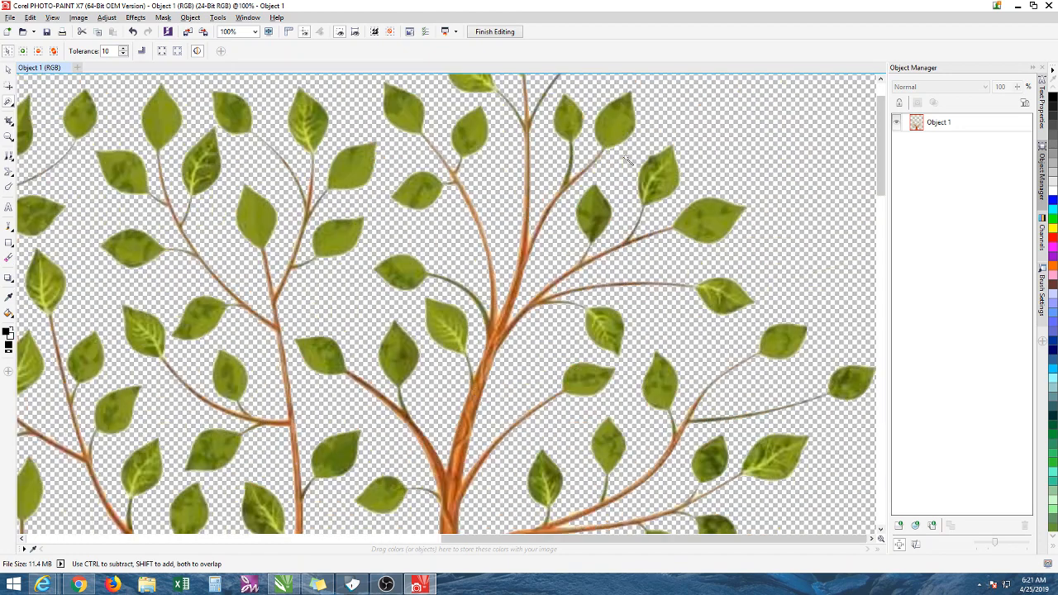
scroll(509, 183, down, 3)
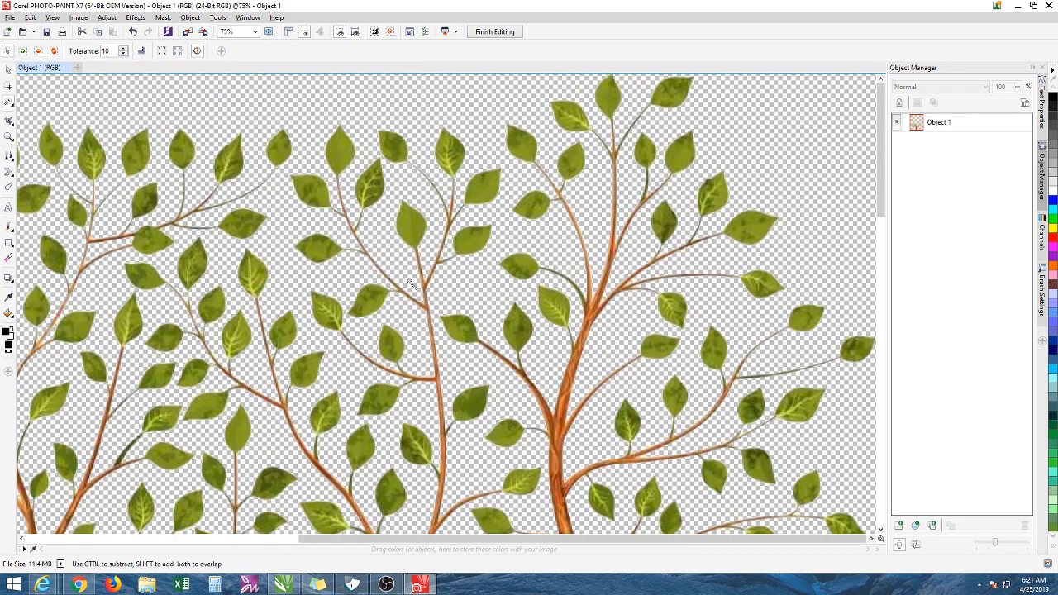
scroll(285, 263, up, 1)
scroll(435, 256, up, 3)
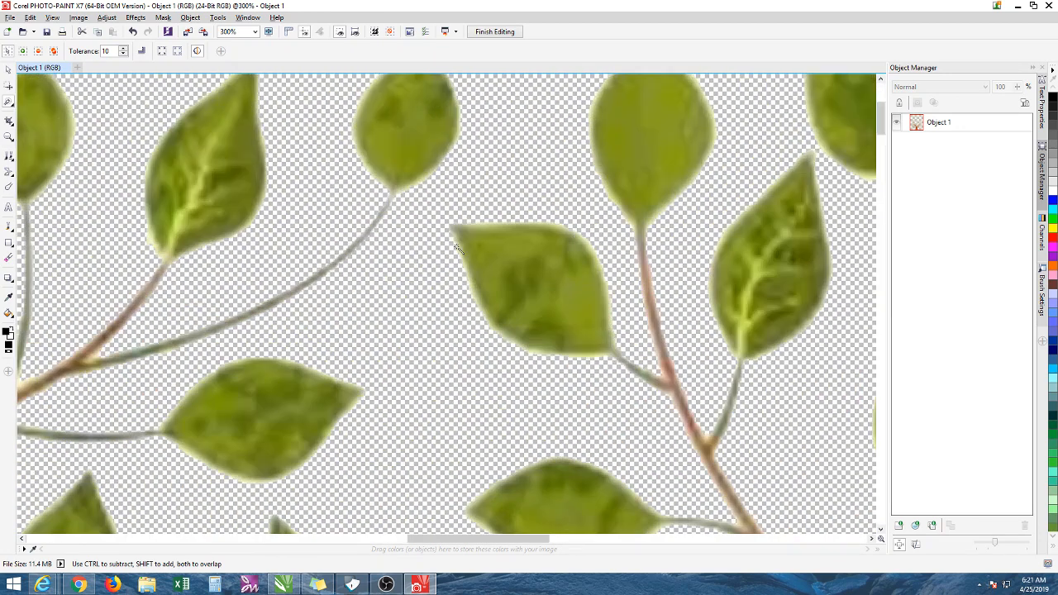
scroll(508, 340, down, 4)
scroll(477, 396, up, 1)
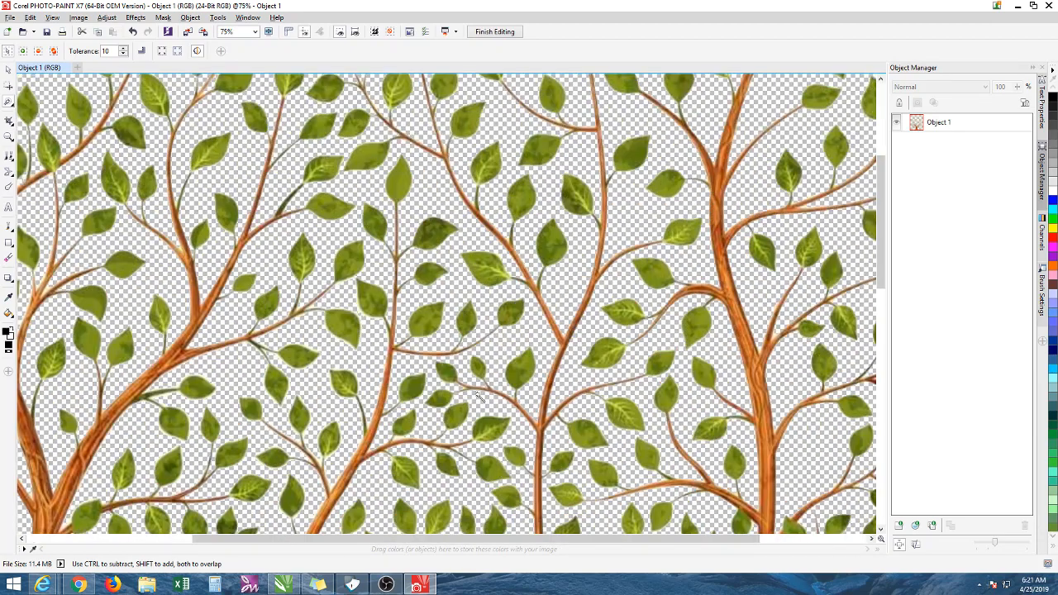
Erase the white patches in the forks of the thin branches growing from the right-hand upright limb.
scroll(641, 318, up, 3)
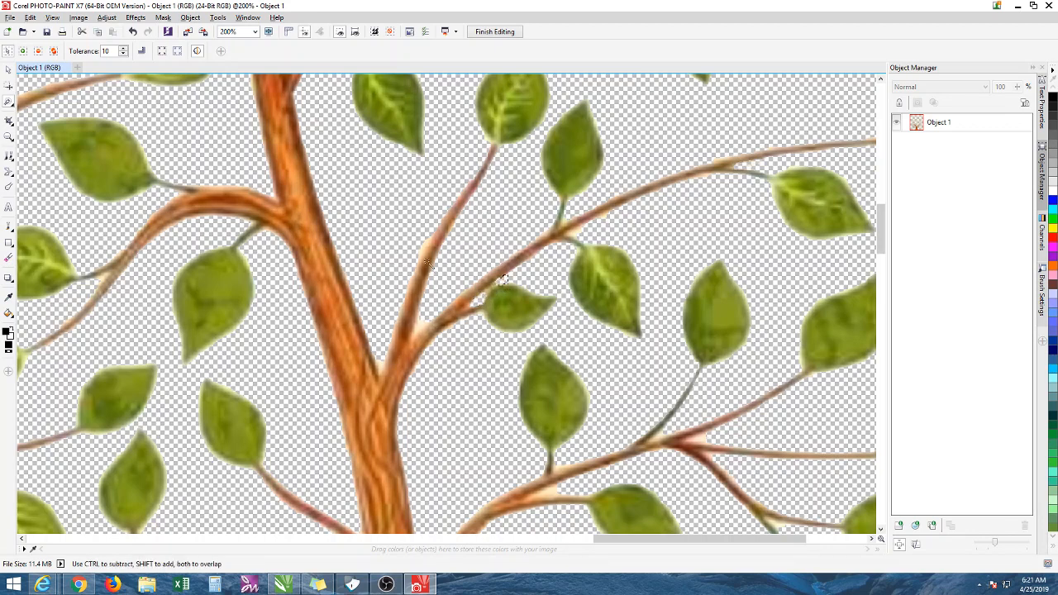
click(420, 327)
click(377, 366)
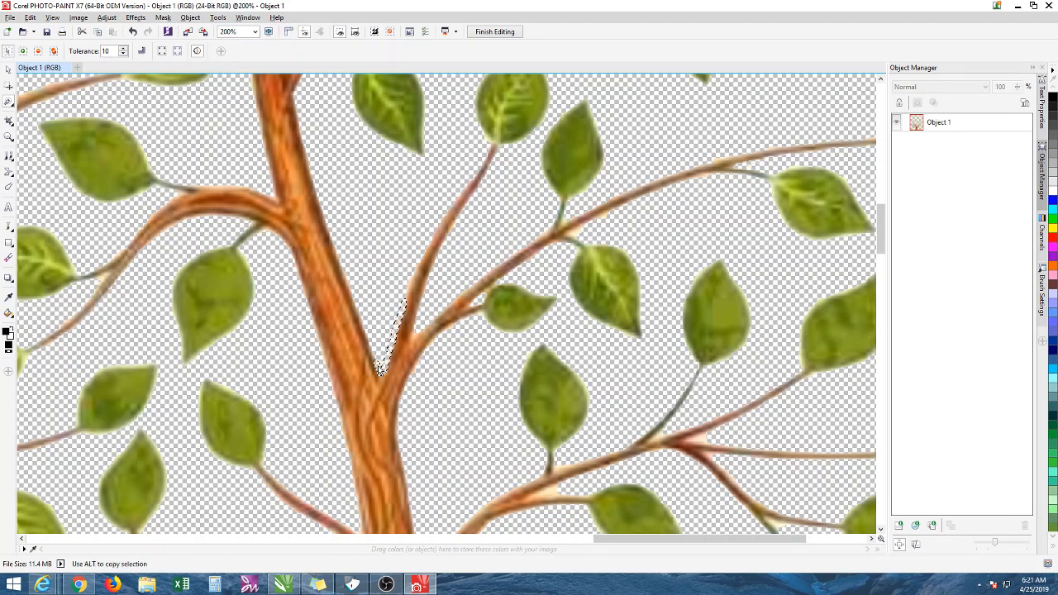
scroll(377, 366, down, 1)
Mask and erase the pale fringe around the veined leaf beside the slanted orange branch.
scroll(195, 339, up, 2)
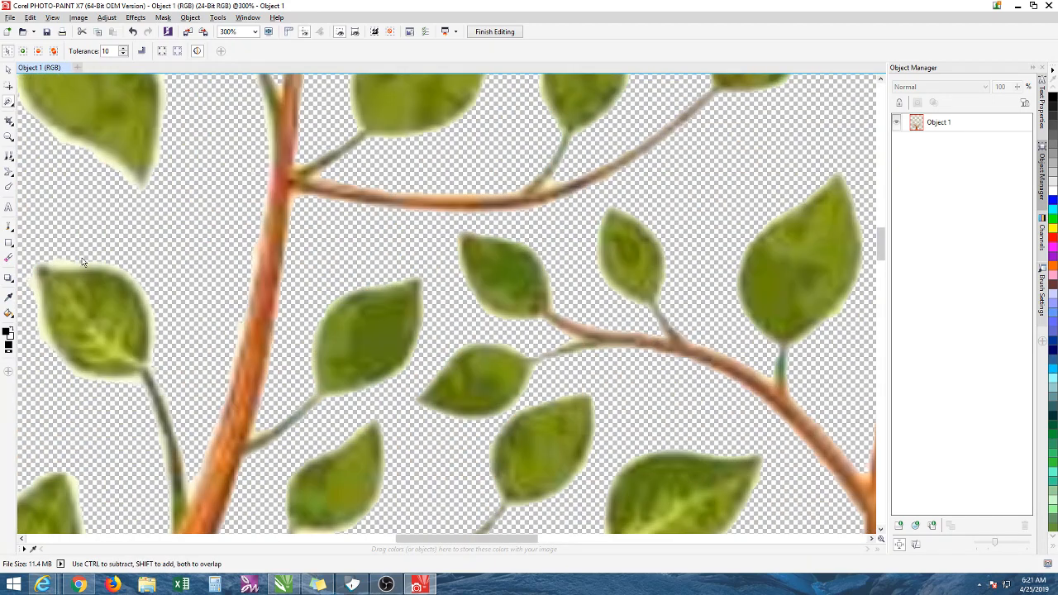
click(130, 275)
key(Delete)
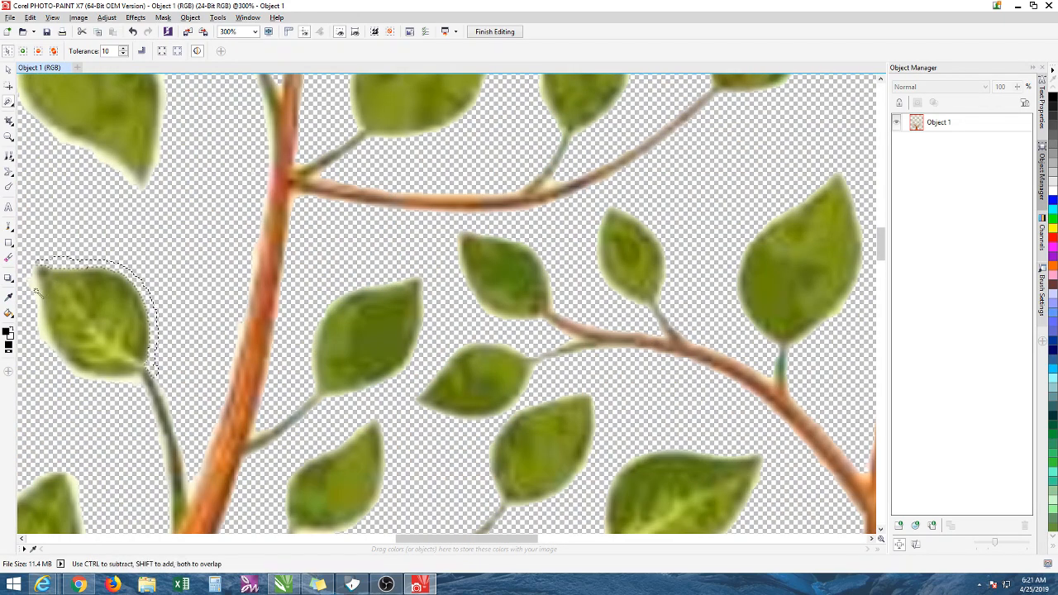
click(40, 290)
key(Delete)
click(112, 380)
key(Delete)
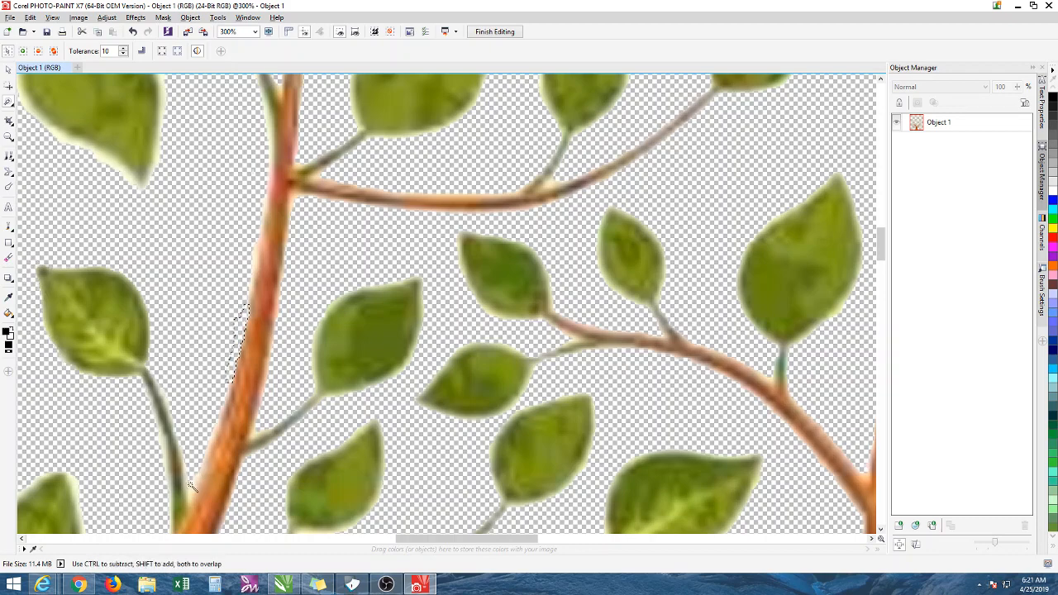
Erase the white strip along the slanted branch near the leaf stem and the fringe beneath the leaf above it.
click(191, 479)
key(Delete)
click(124, 177)
key(Delete)
scroll(124, 177, down, 1)
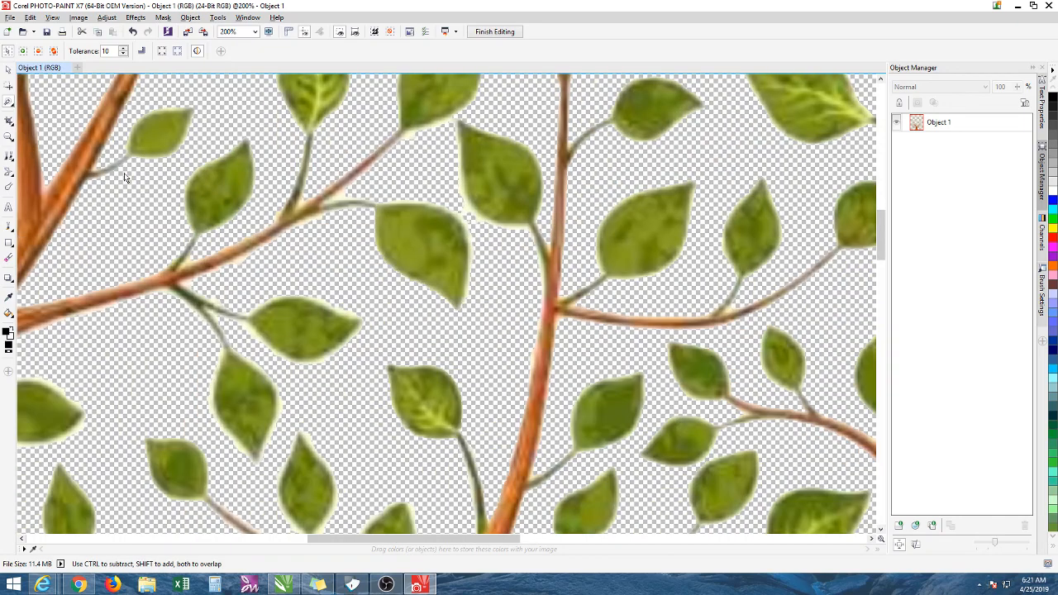
Erase the white fringes around the twig and the neighbouring leaves beside the upright thin branch.
click(337, 195)
key(Delete)
click(412, 133)
key(Delete)
click(507, 225)
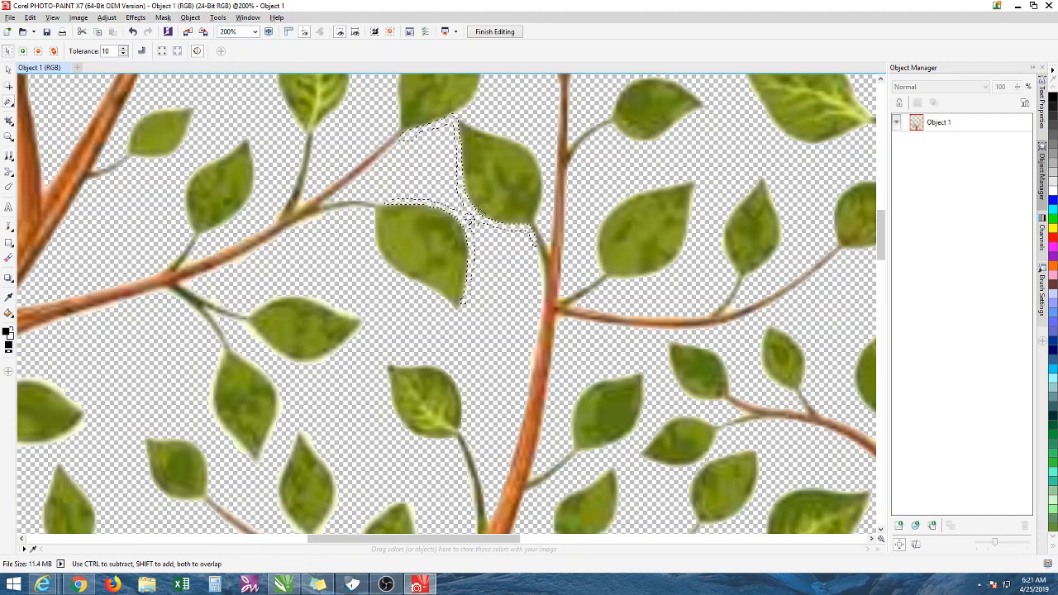
key(Delete)
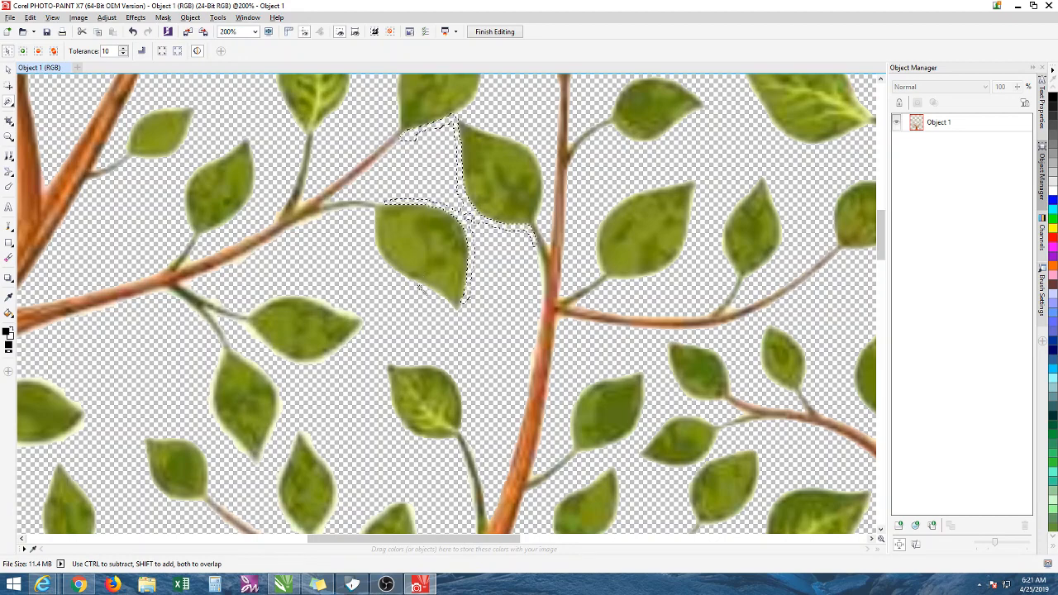
Erase the white speck where a leaf stem meets the curved twig off the upright branch.
click(728, 311)
scroll(453, 317, down, 1)
scroll(363, 340, up, 1)
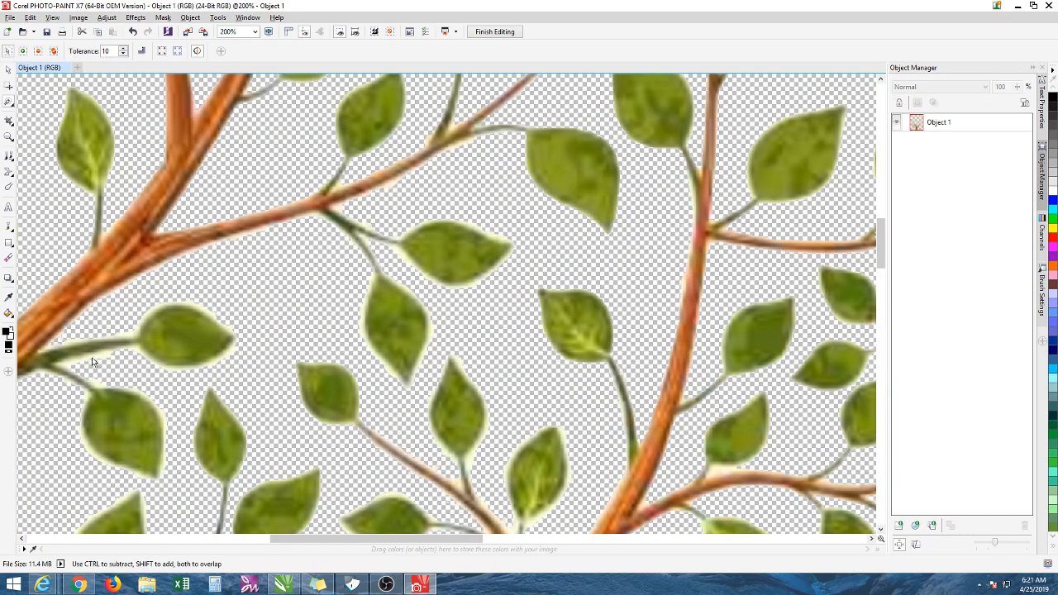
Mask the fringe of the leaf beside the thick branch together with the connected background around the canopy, and erase it.
click(137, 339)
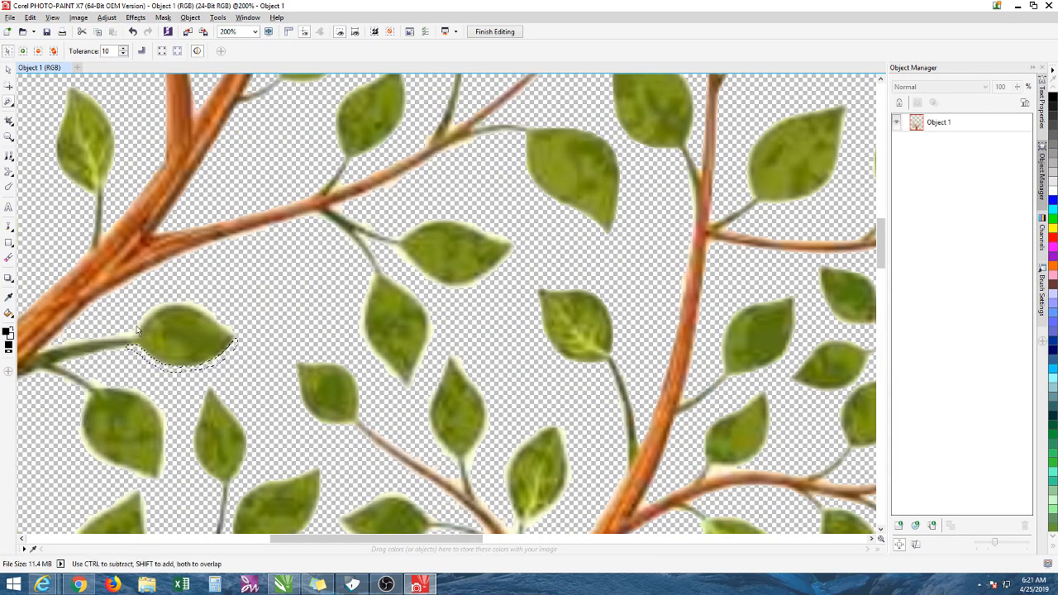
click(137, 330)
key(Delete)
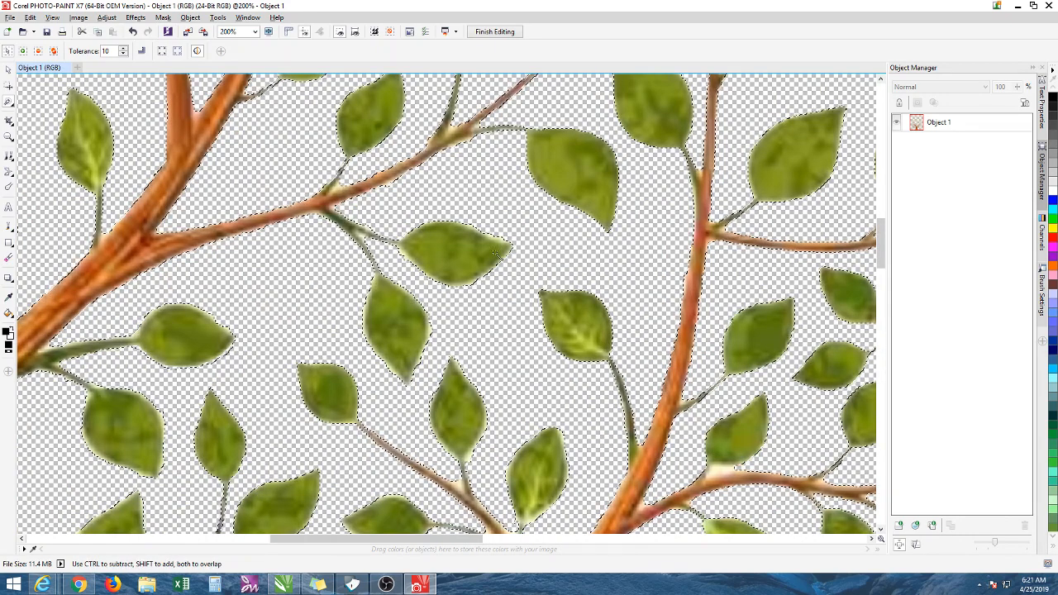
Inspect the masked background outline across the whole tree for areas that still hold white.
scroll(348, 232, down, 2)
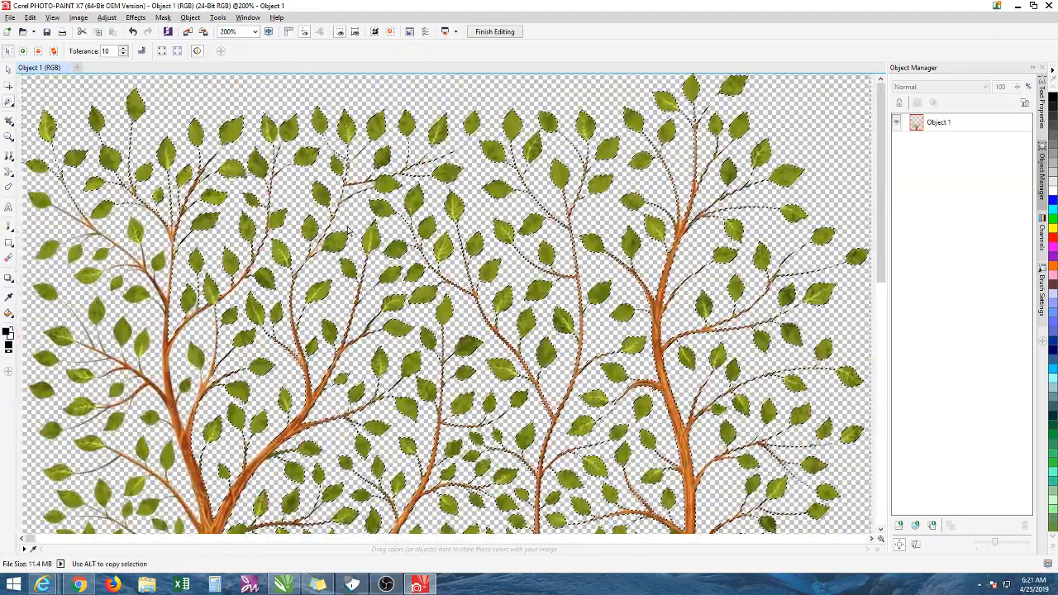
scroll(348, 232, down, 1)
scroll(348, 233, up, 1)
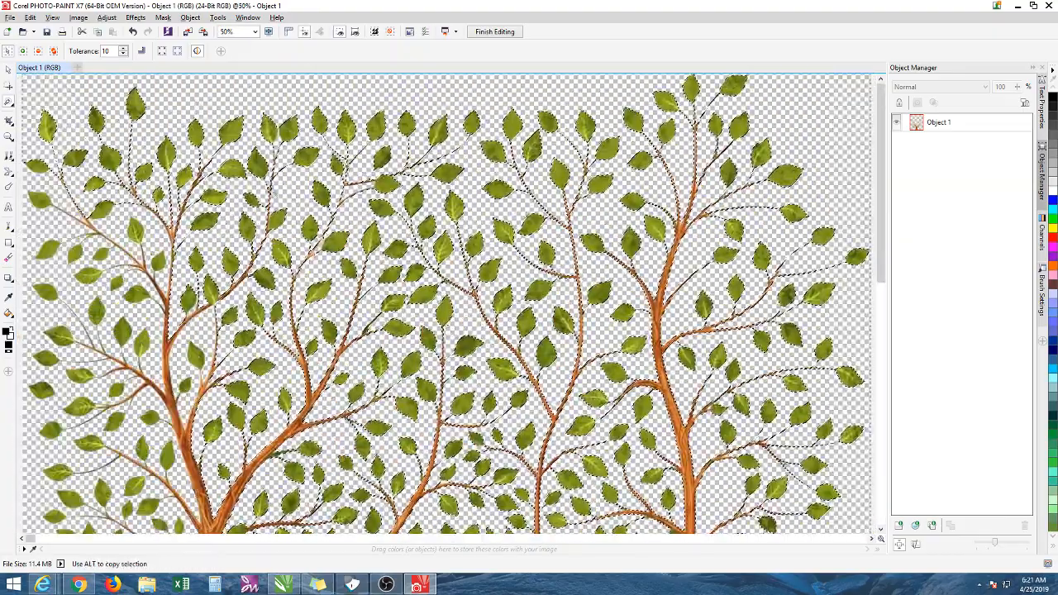
scroll(348, 232, down, 1)
scroll(447, 352, up, 1)
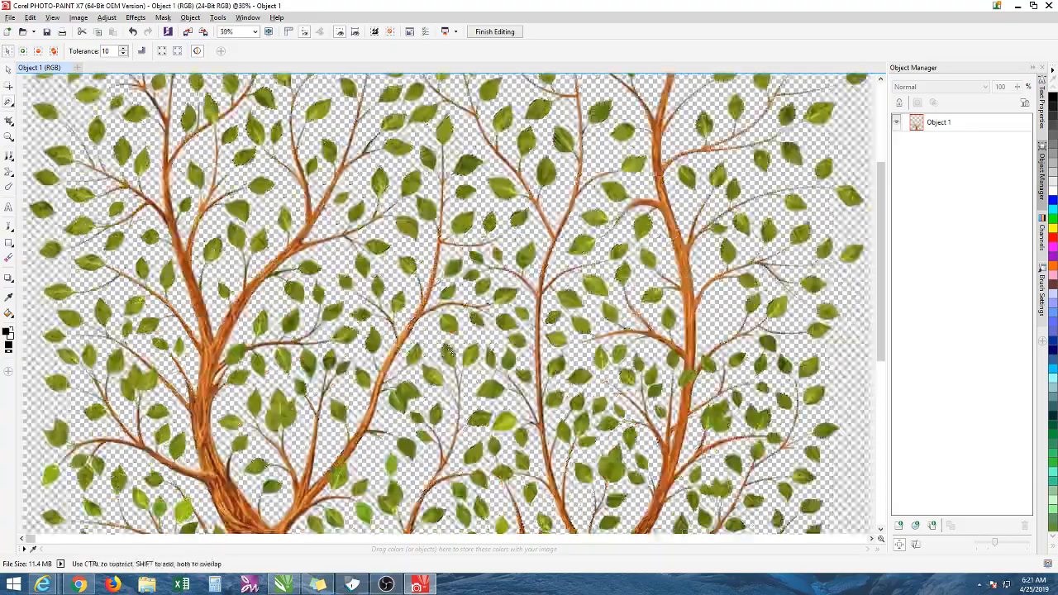
scroll(447, 351, up, 2)
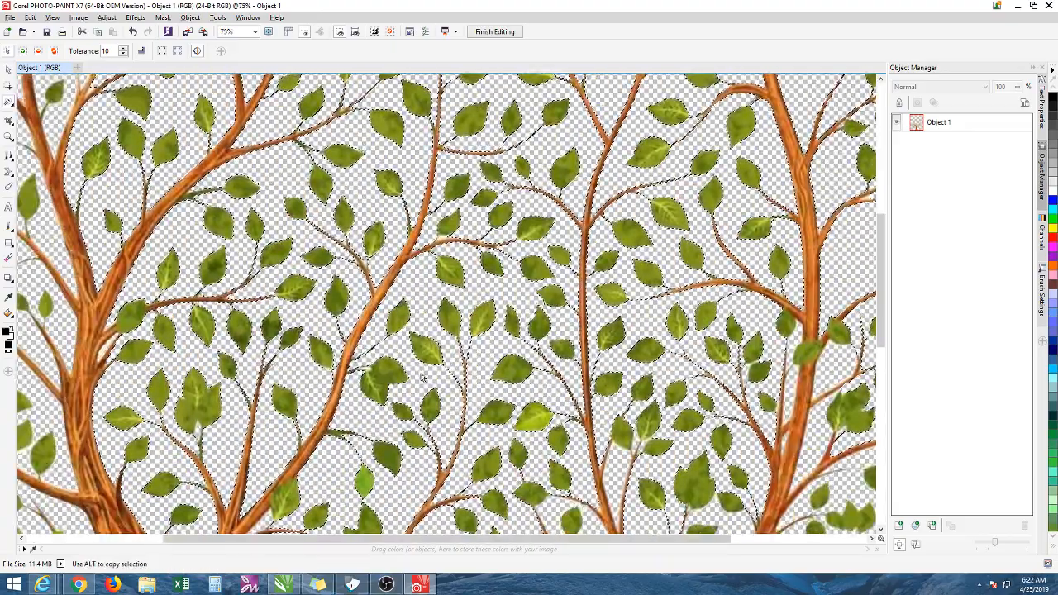
scroll(421, 378, down, 2)
scroll(661, 278, up, 1)
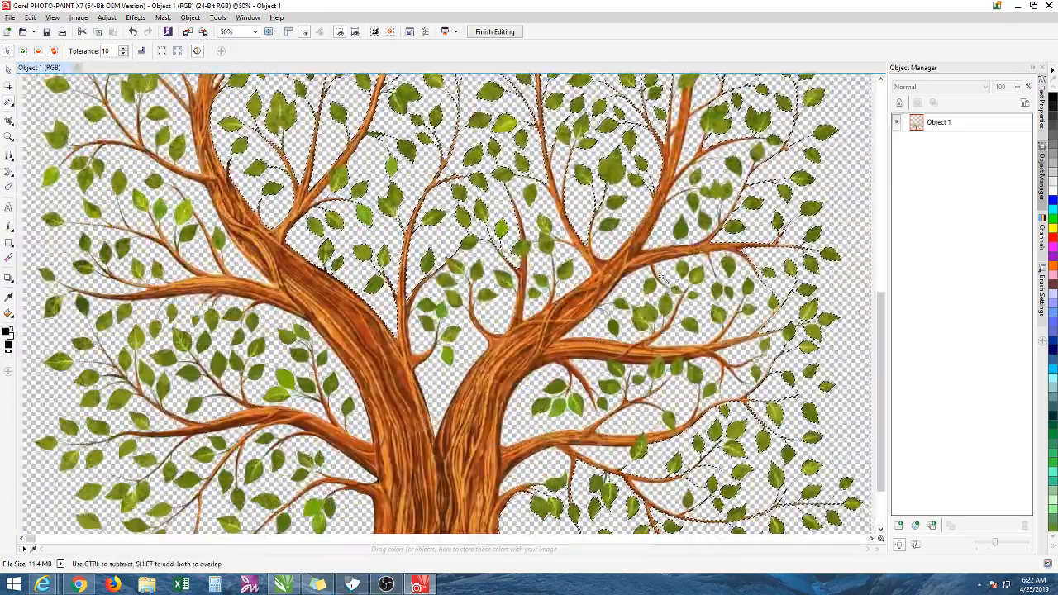
scroll(474, 351, down, 1)
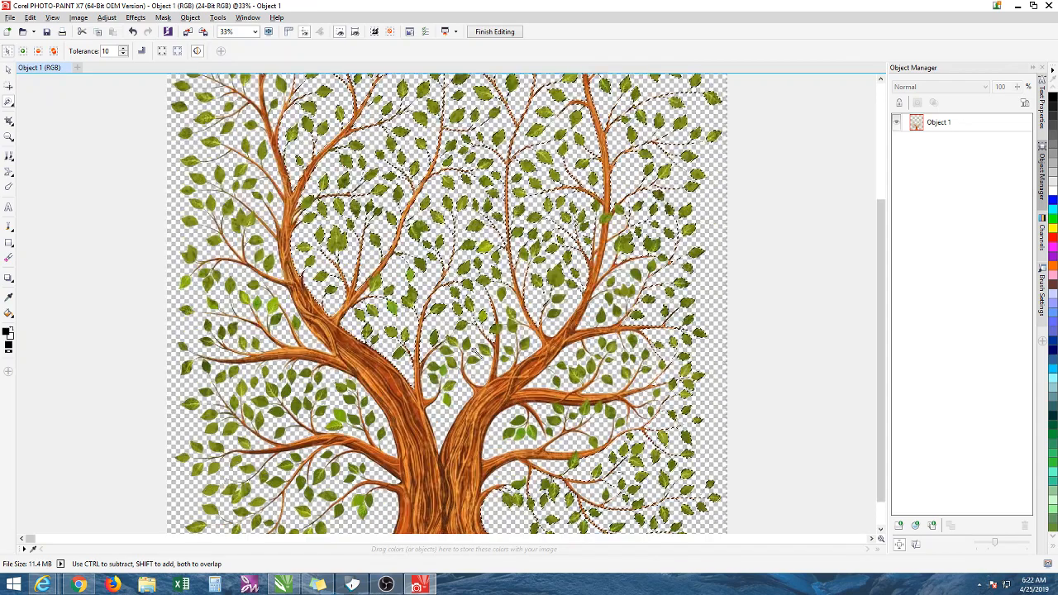
Erase the white spot between the leaf and the twig just above the large left limb.
scroll(475, 351, up, 3)
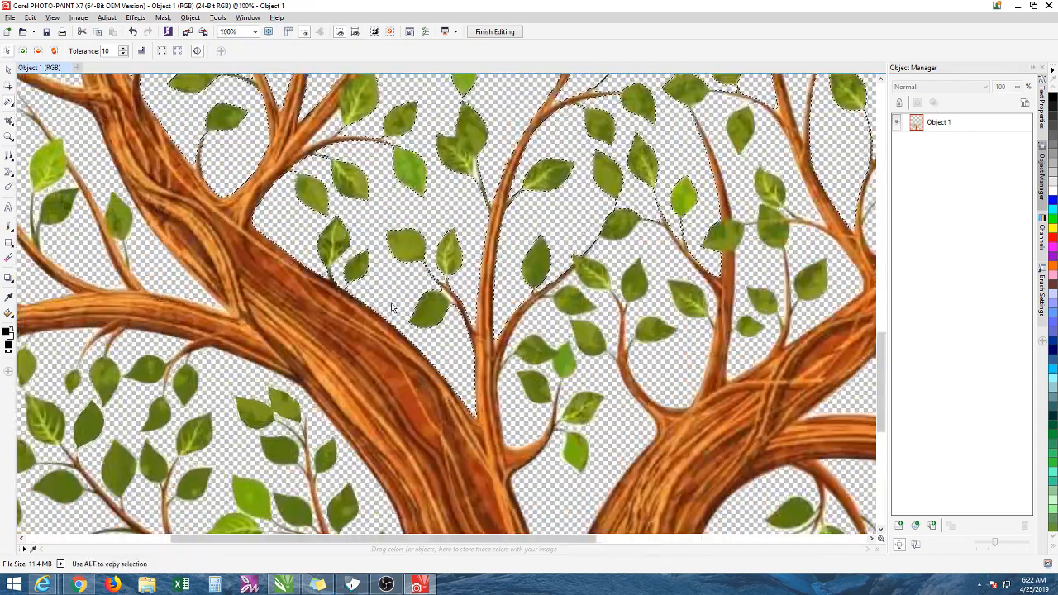
scroll(451, 295, up, 1)
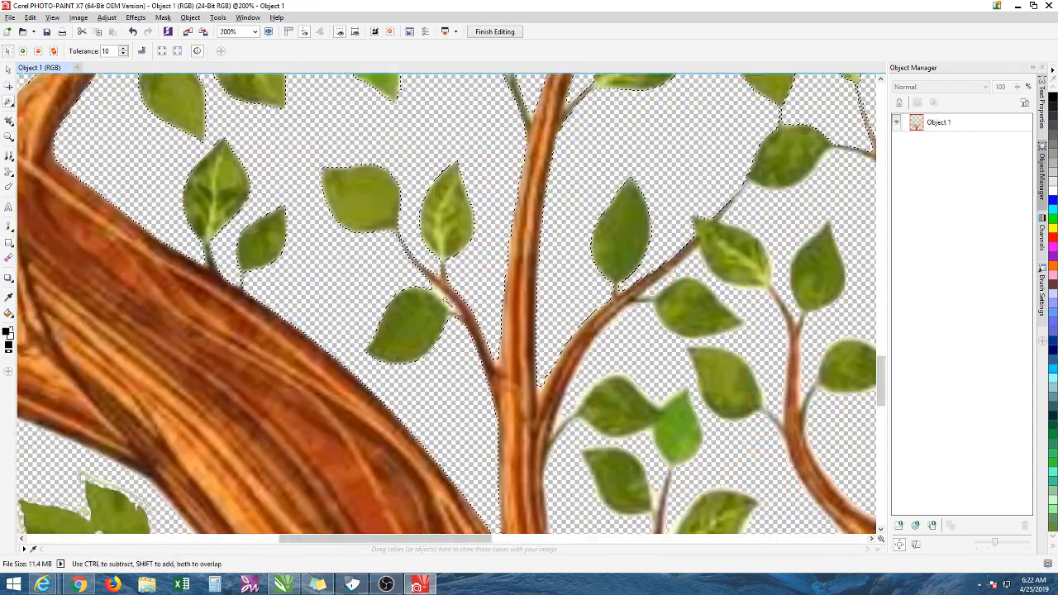
click(444, 299)
scroll(637, 290, down, 3)
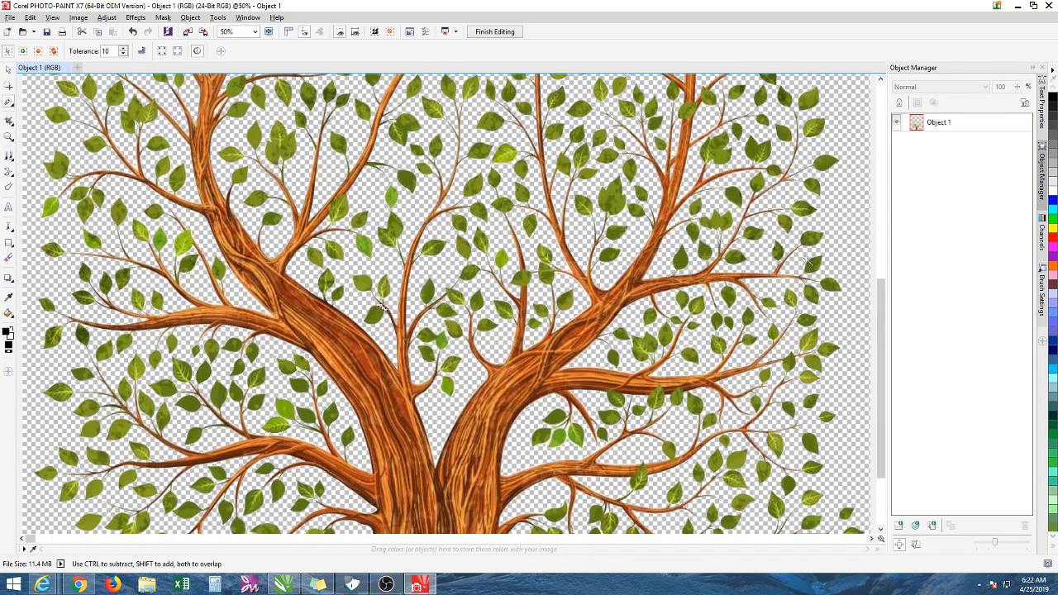
Erase the white gaps between the stem and the leaves in the small cluster hanging under the large right limb.
scroll(798, 298, down, 1)
scroll(487, 437, up, 1)
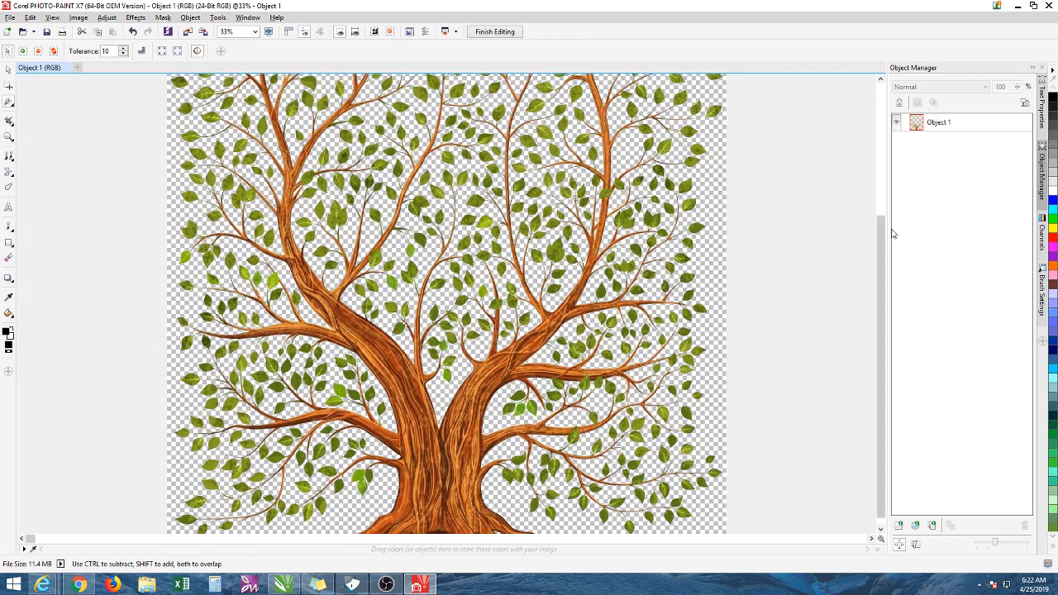
scroll(522, 436, up, 4)
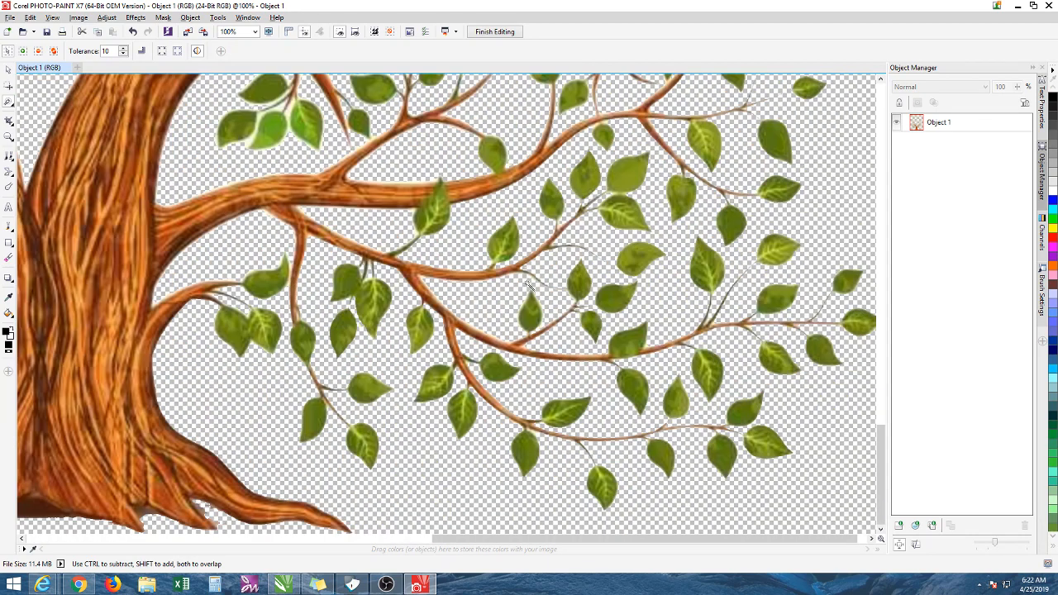
scroll(295, 100, up, 1)
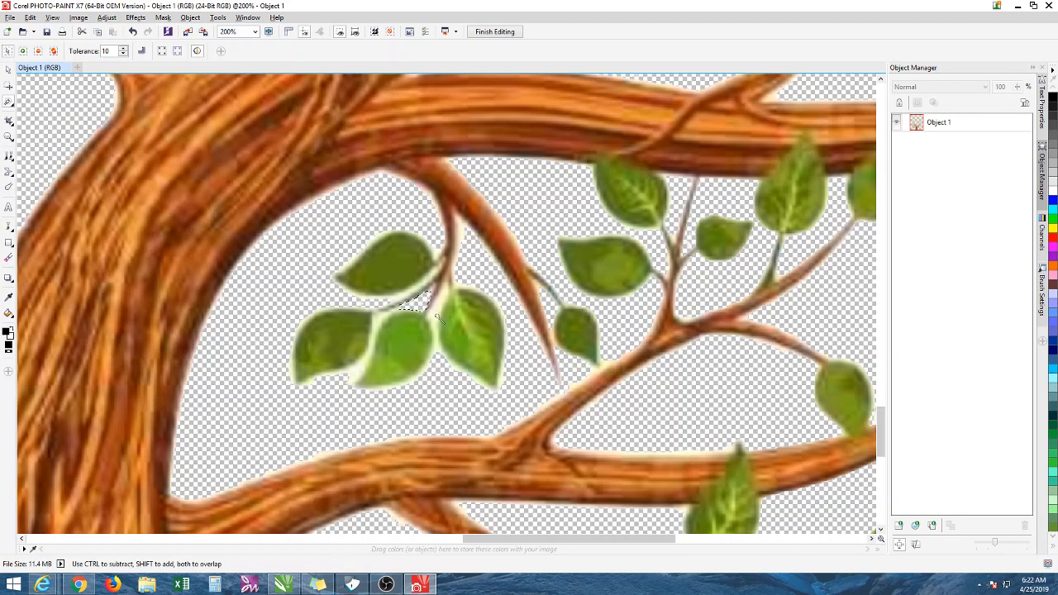
click(377, 324)
key(Delete)
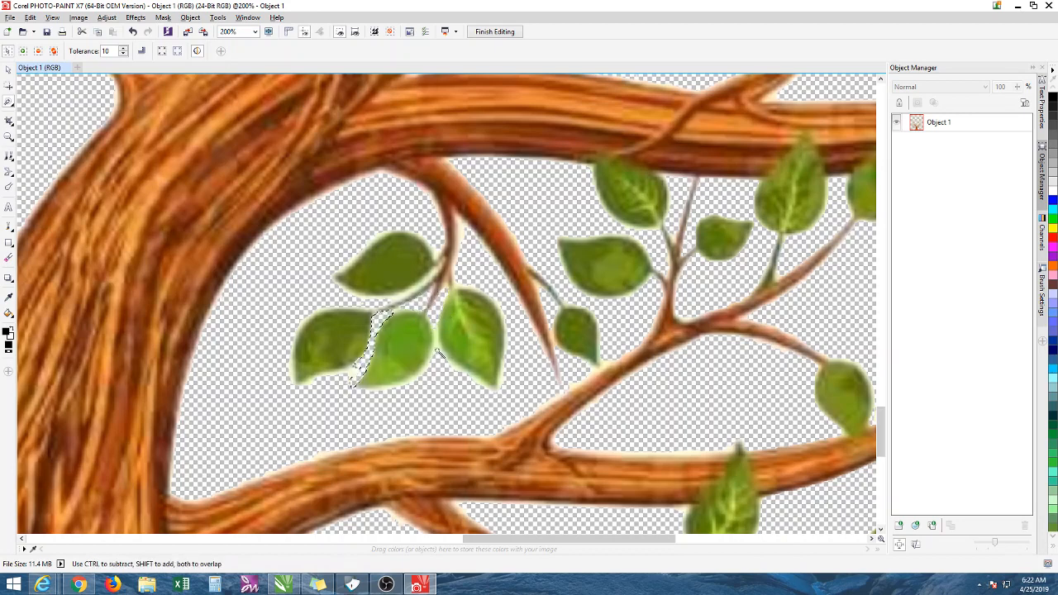
Erase the pale fringes along both edges of the upper leaf and around the rightmost leaf of the same hanging cluster.
click(438, 351)
click(429, 280)
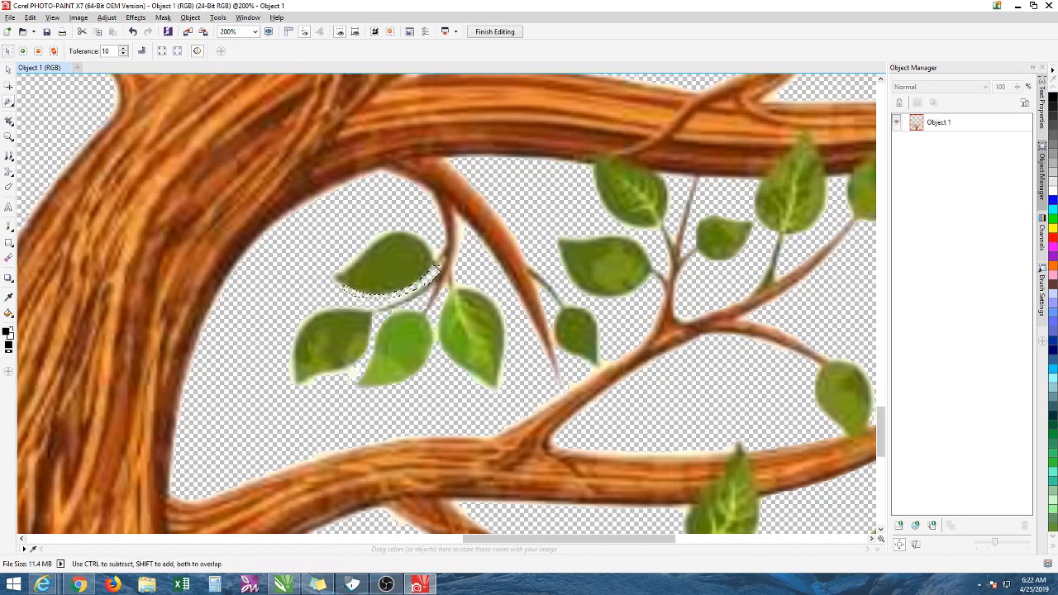
key(Delete)
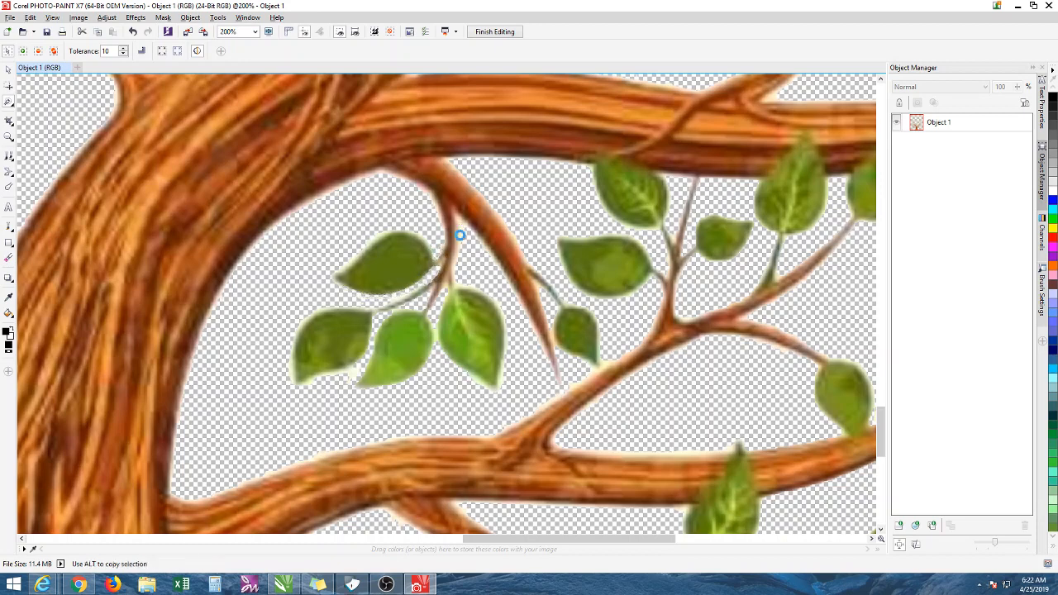
click(376, 240)
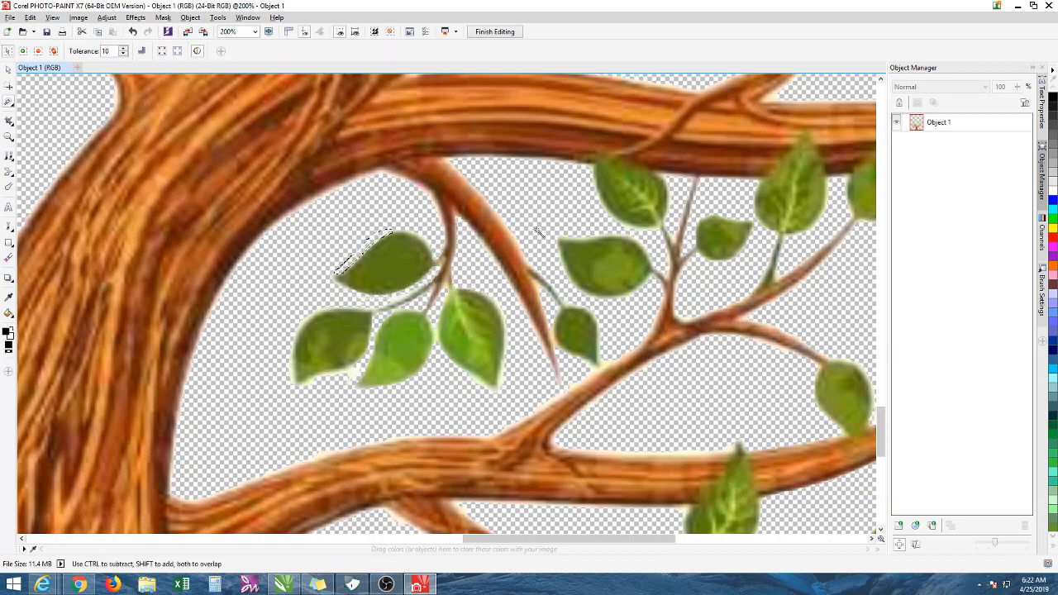
key(Delete)
click(497, 387)
click(501, 316)
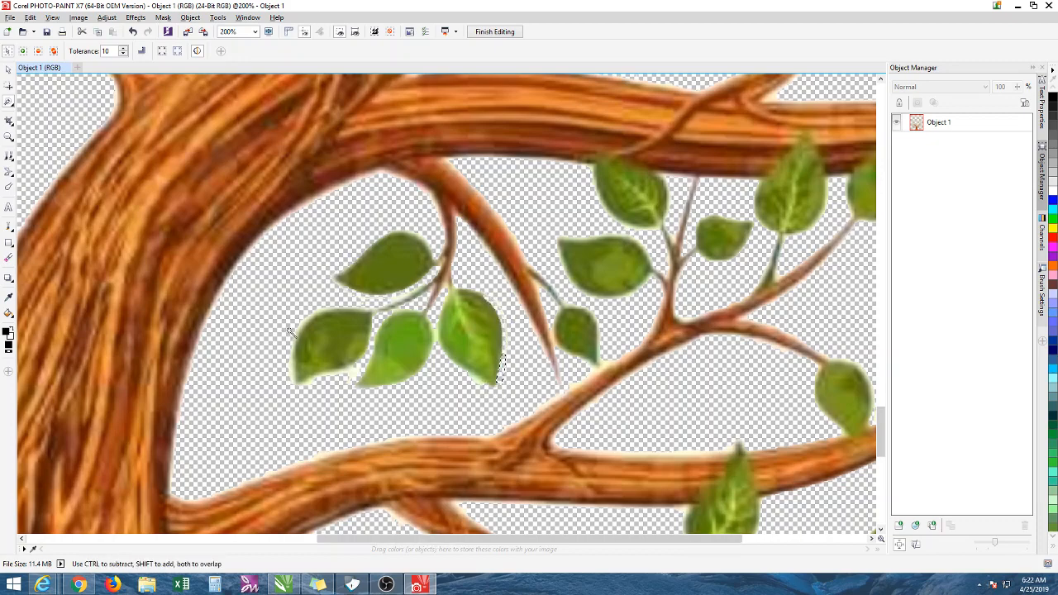
Erase the pale fringe along the rounded edge of the leaf on the horizontal stem above the lower left limb.
scroll(298, 333, down, 3)
scroll(144, 333, up, 1)
scroll(211, 324, up, 3)
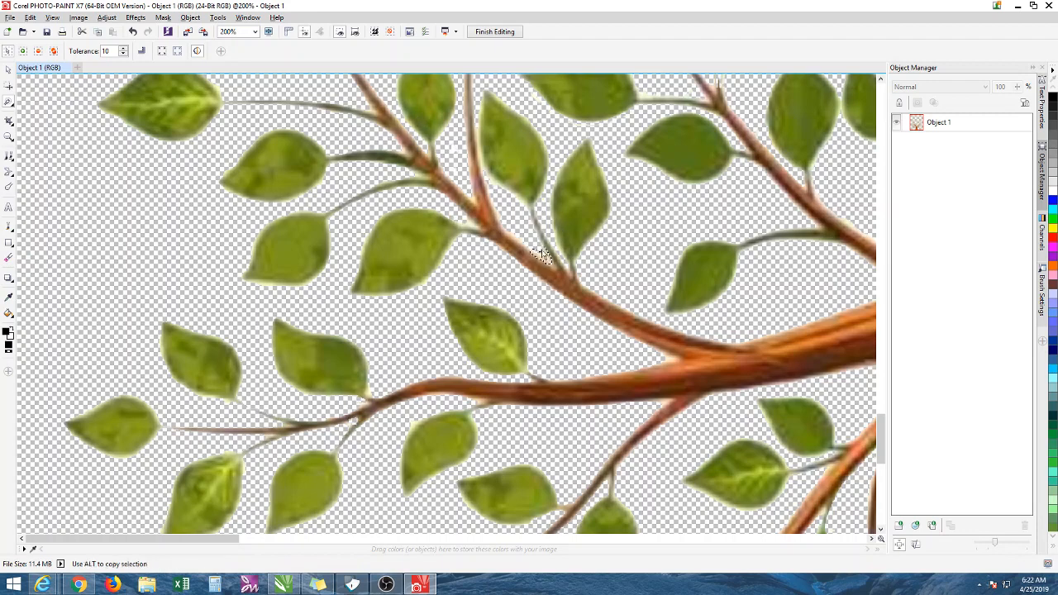
scroll(537, 248, up, 1)
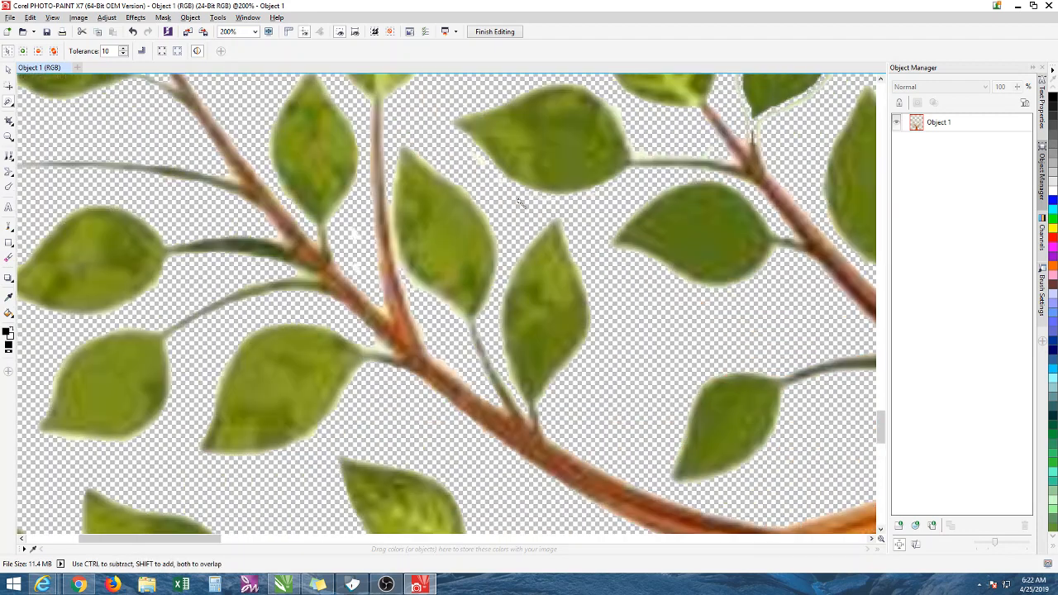
click(633, 156)
key(Delete)
click(616, 118)
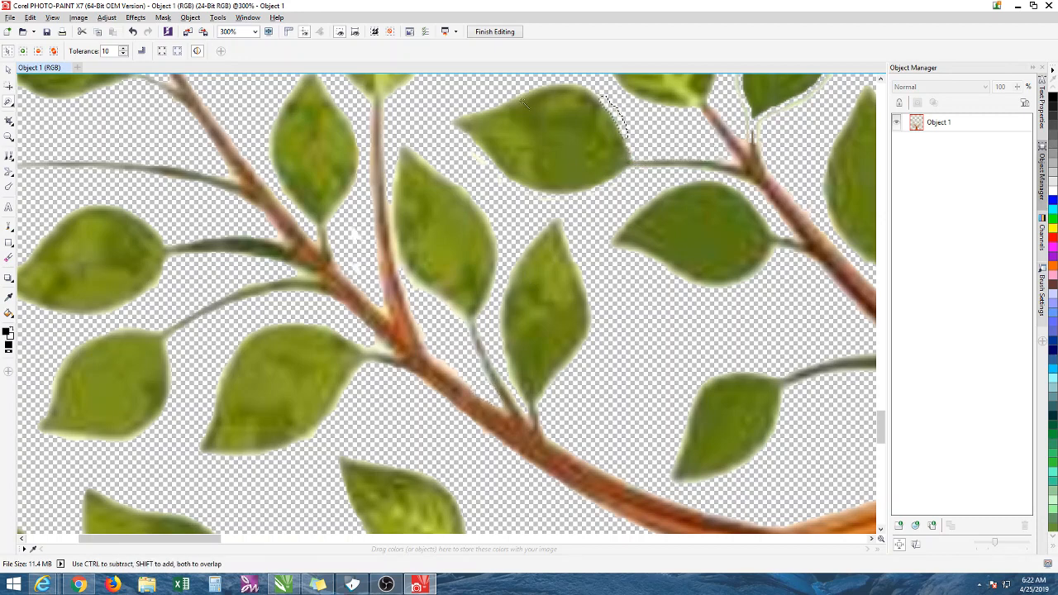
Erase the white strip between the thin upright twig and the leaf beside it, down towards the twig's fork.
click(385, 229)
key(Delete)
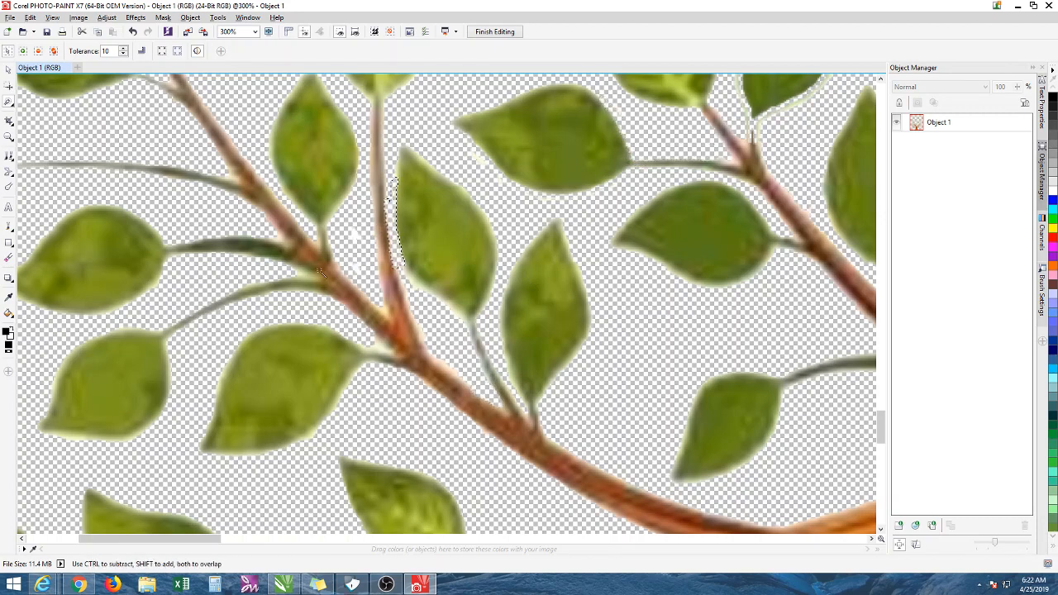
click(379, 347)
Erase the pale fringes around the two leaves on the trunk side of the upright twig left of the trunk.
scroll(537, 229, down, 2)
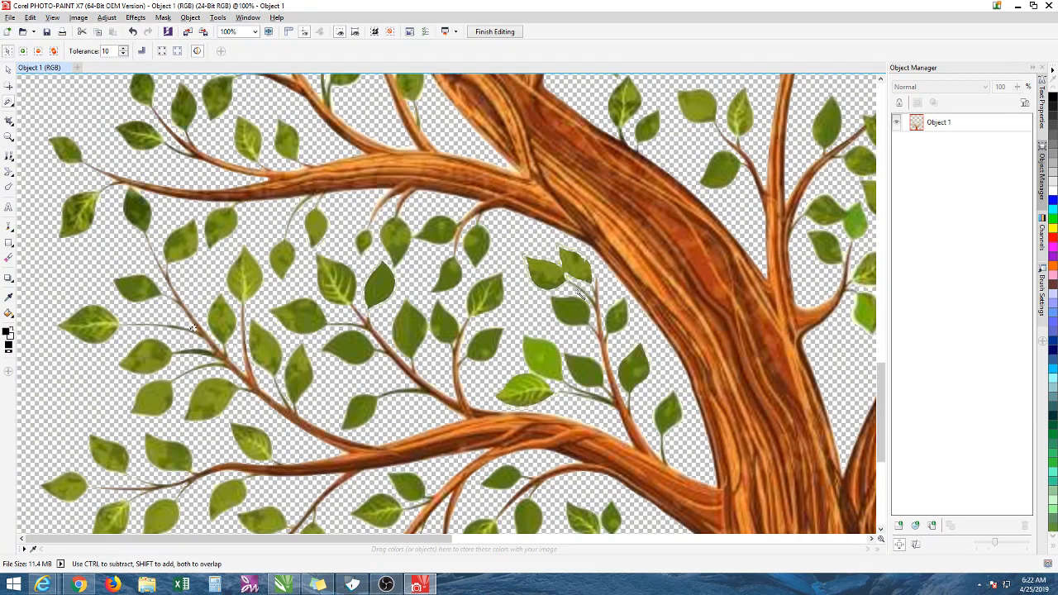
scroll(580, 291, up, 2)
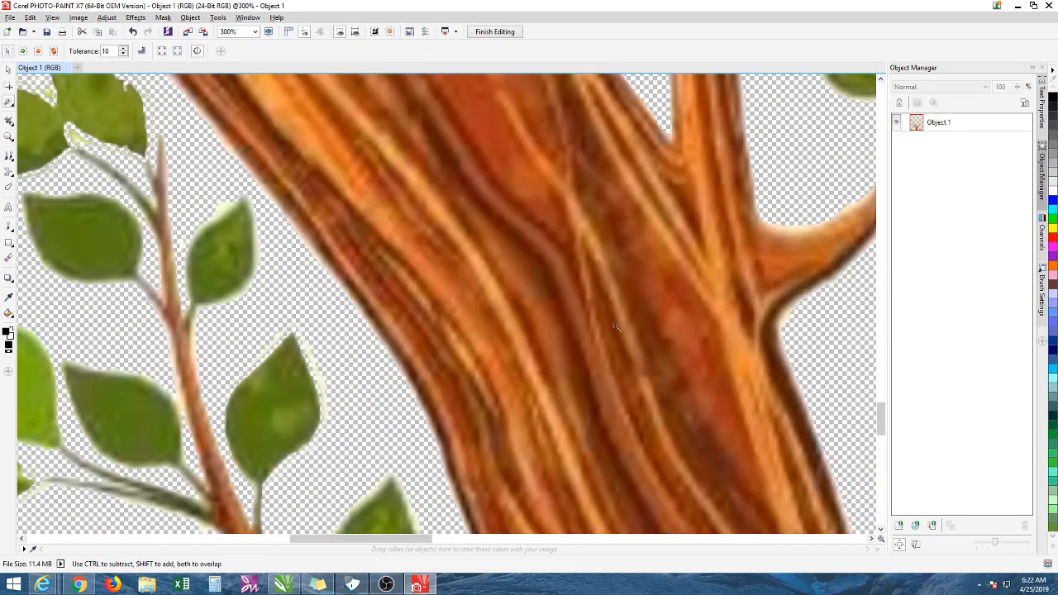
click(317, 380)
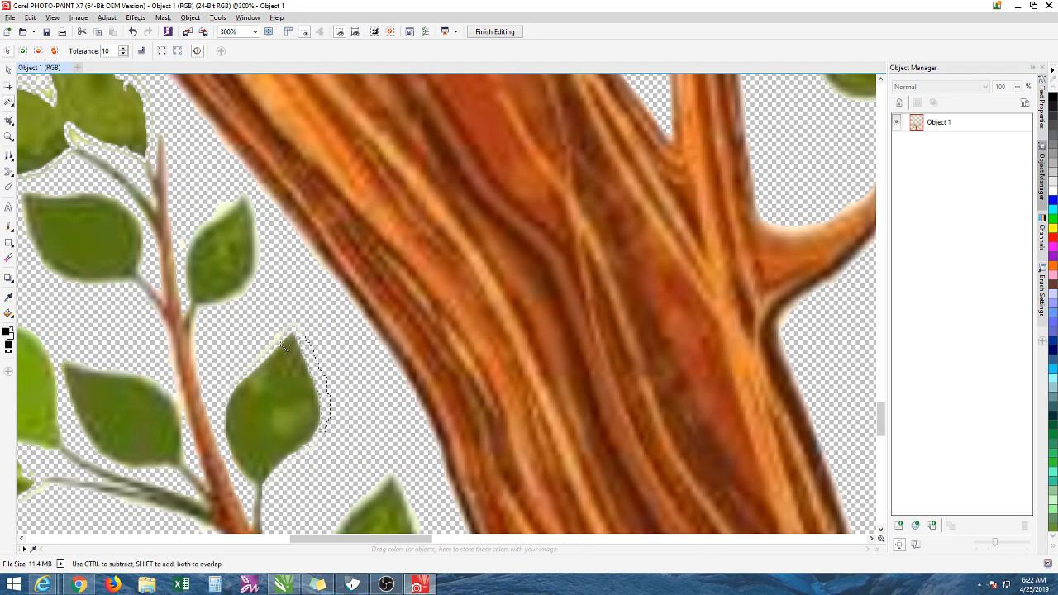
click(245, 253)
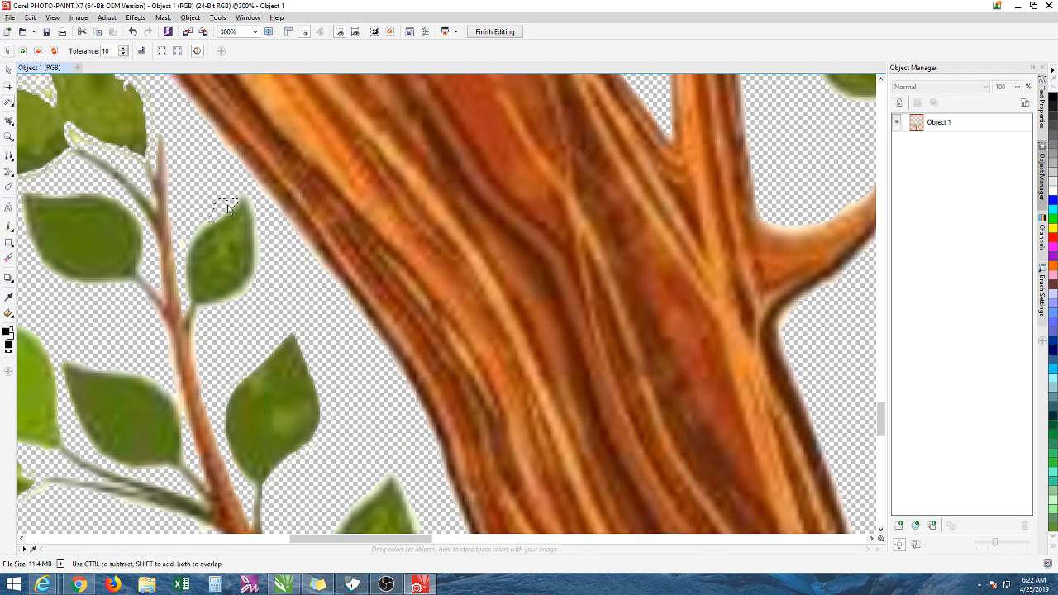
click(244, 290)
scroll(189, 304, down, 1)
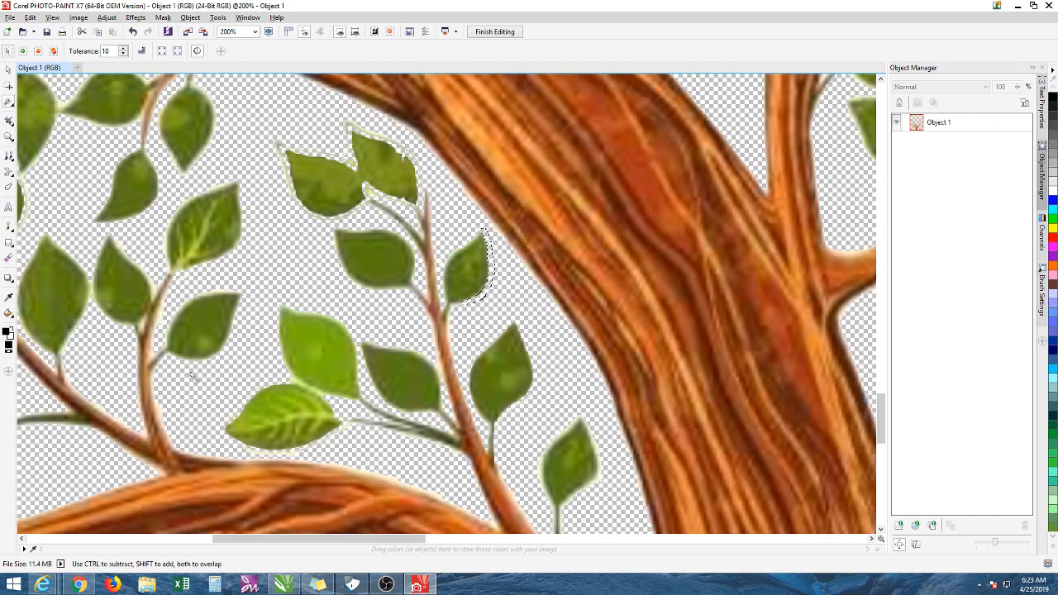
Mask the connected background and remaining leaf fringes around the twigs left of the trunk, and erase them.
click(142, 321)
click(220, 290)
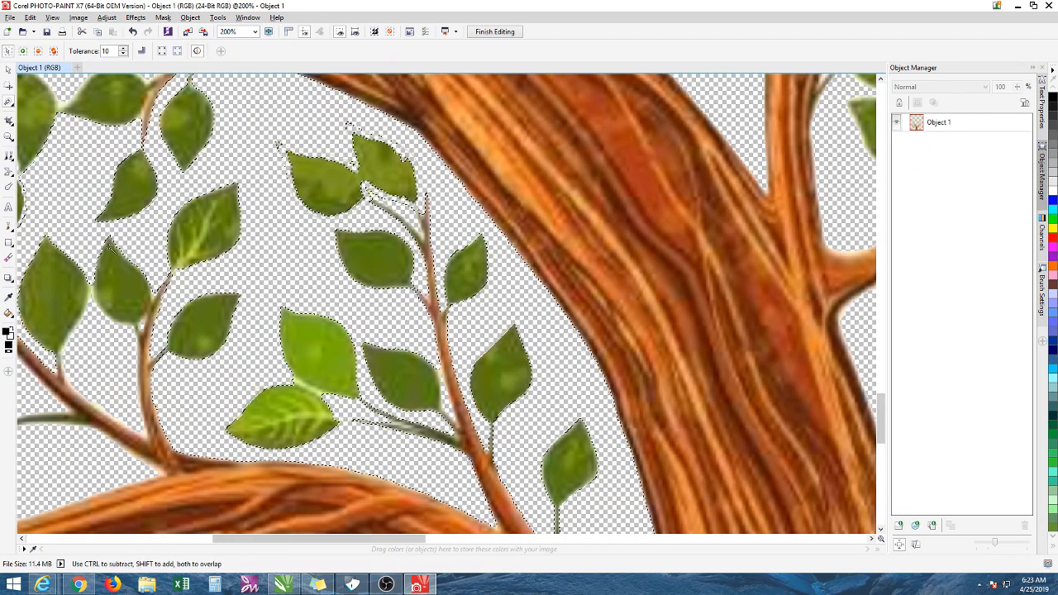
Inspect the leaves and twigs of the lower branches on both sides of the trunk for leftover white fringes.
scroll(513, 469, down, 3)
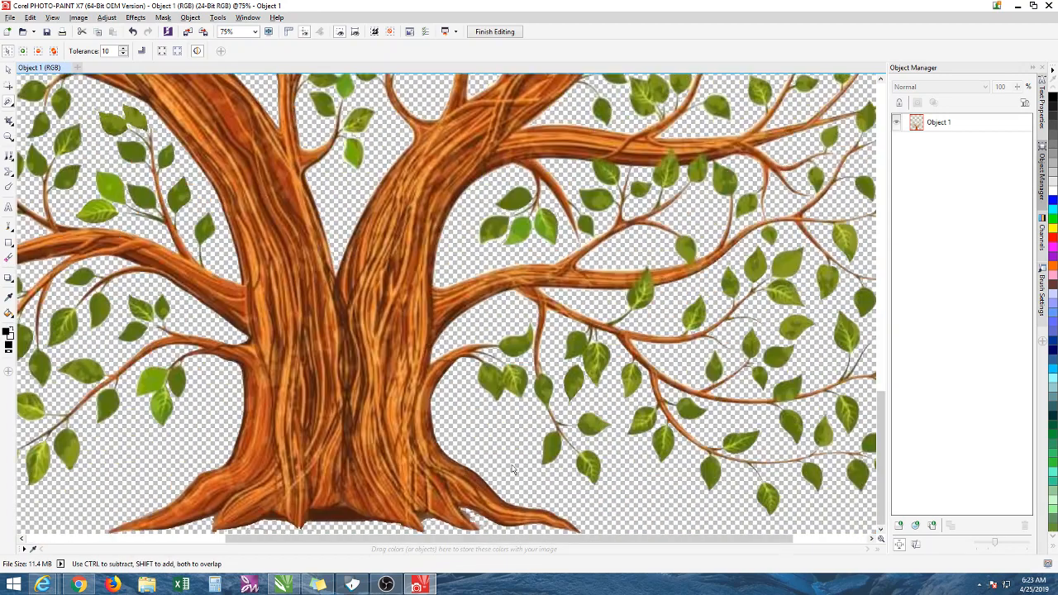
scroll(512, 470, up, 4)
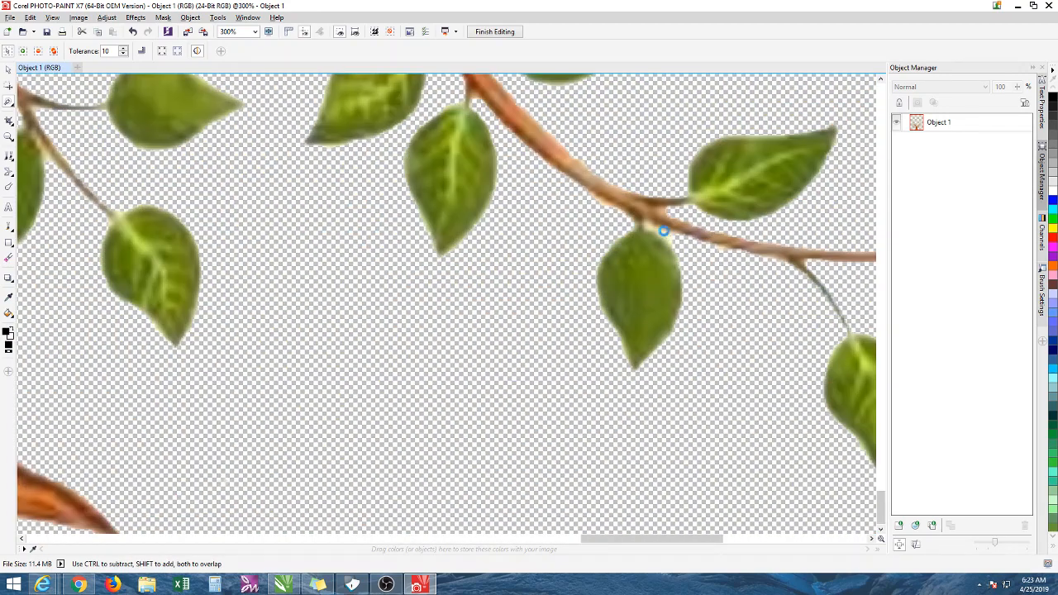
scroll(659, 240, down, 3)
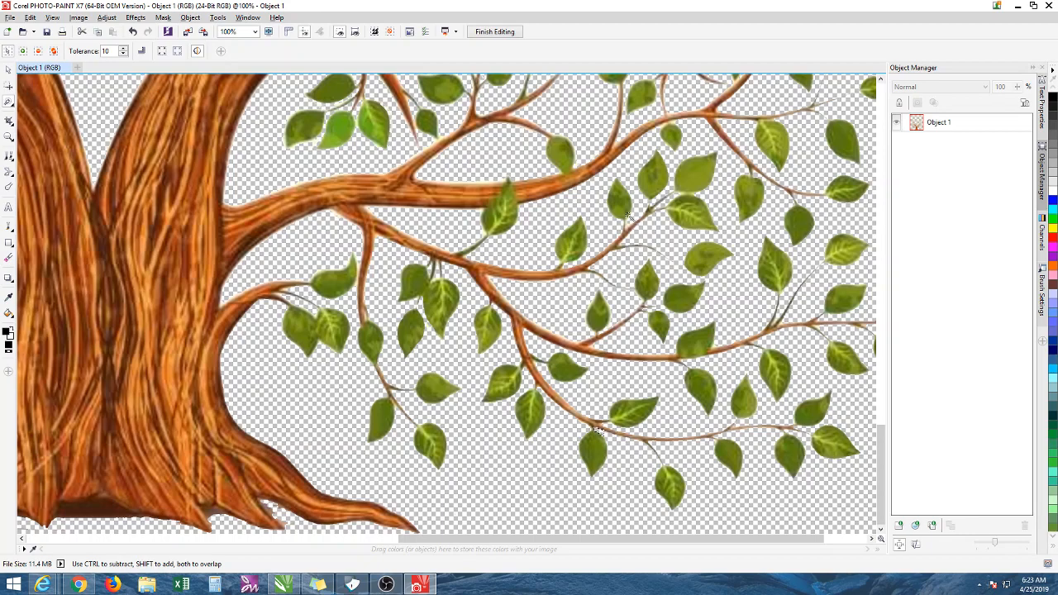
scroll(599, 430, down, 3)
scroll(295, 420, up, 2)
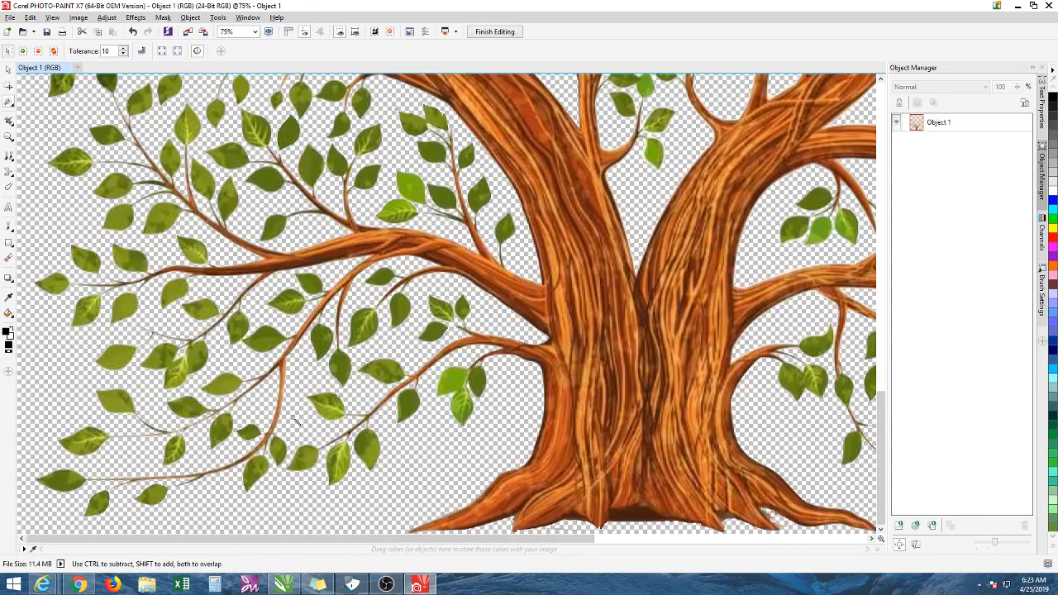
scroll(250, 475, up, 1)
scroll(230, 402, up, 2)
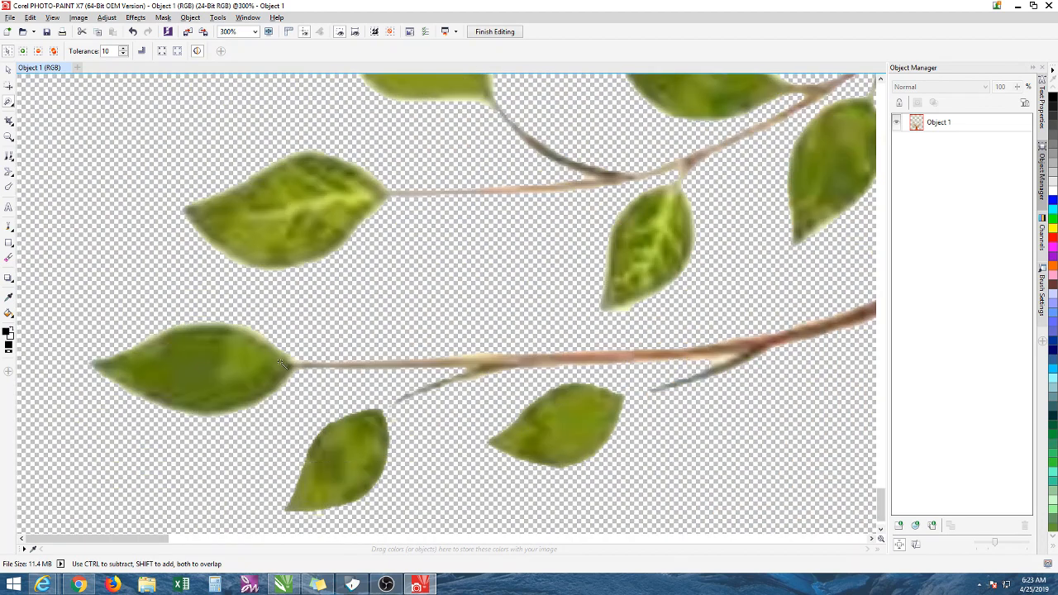
scroll(754, 260, down, 2)
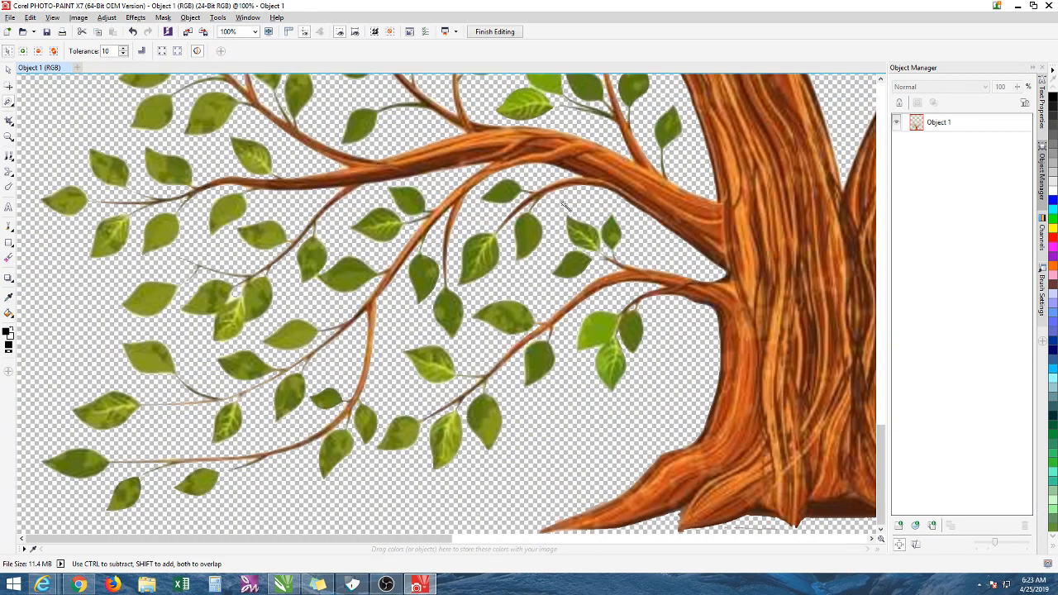
scroll(291, 180, up, 2)
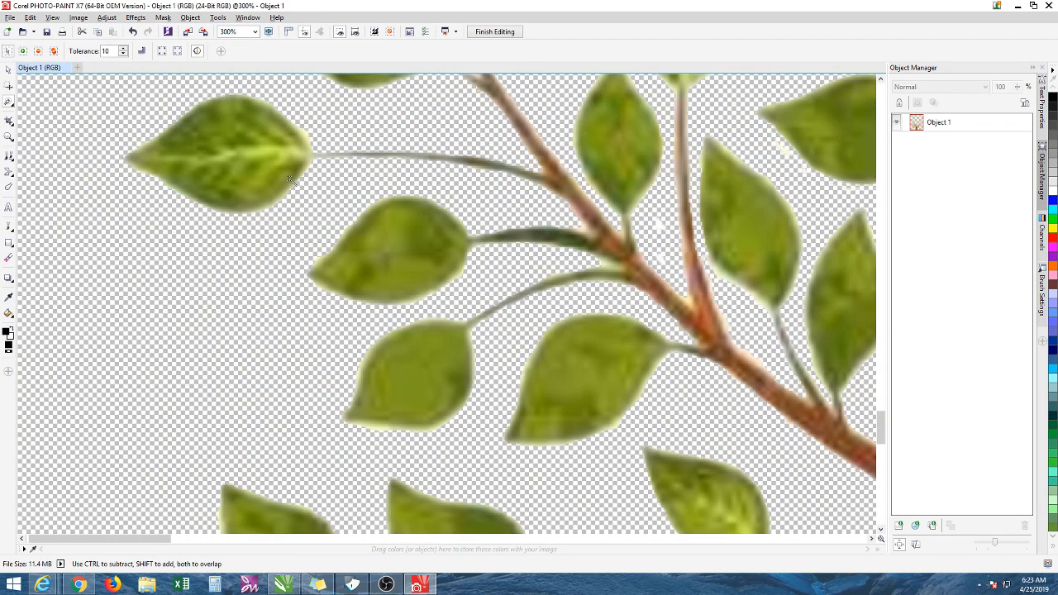
scroll(576, 222, down, 2)
scroll(602, 290, down, 2)
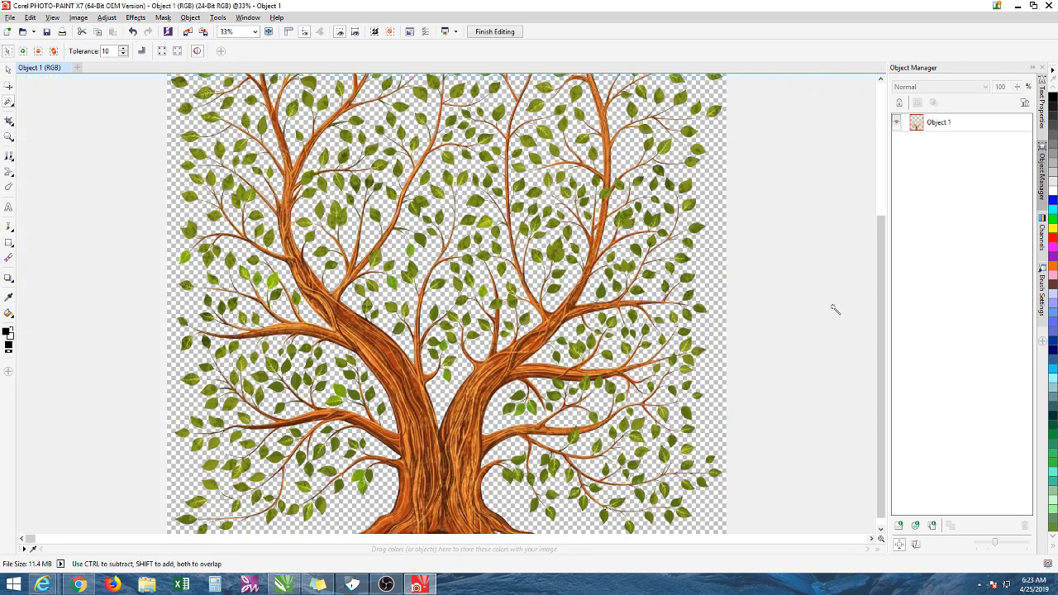
Inspect the whole tree and the leaves at the top of the crown for remaining white areas.
scroll(469, 287, down, 3)
scroll(451, 374, up, 2)
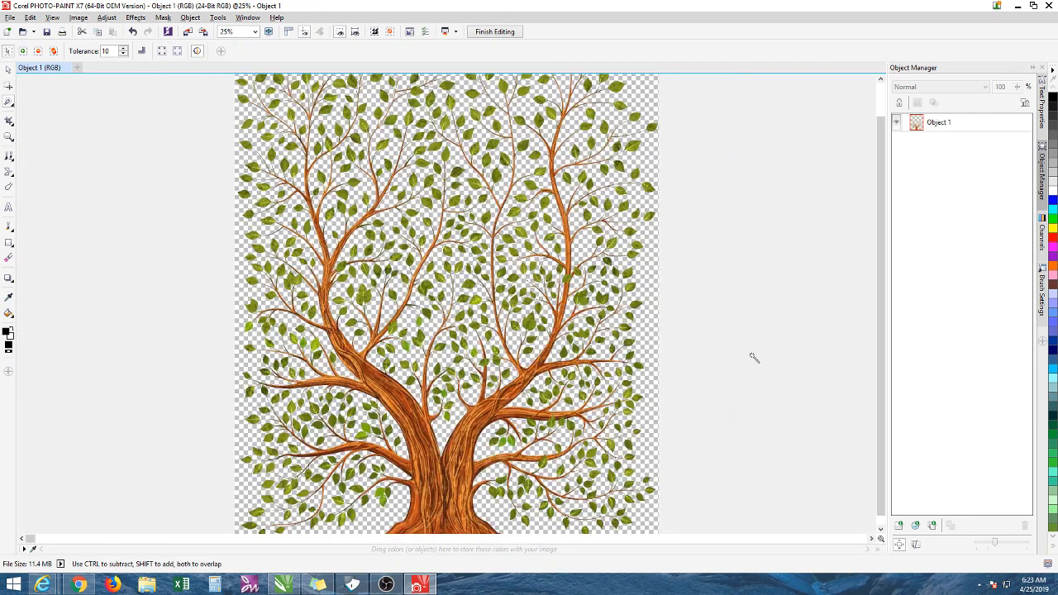
scroll(453, 221, down, 2)
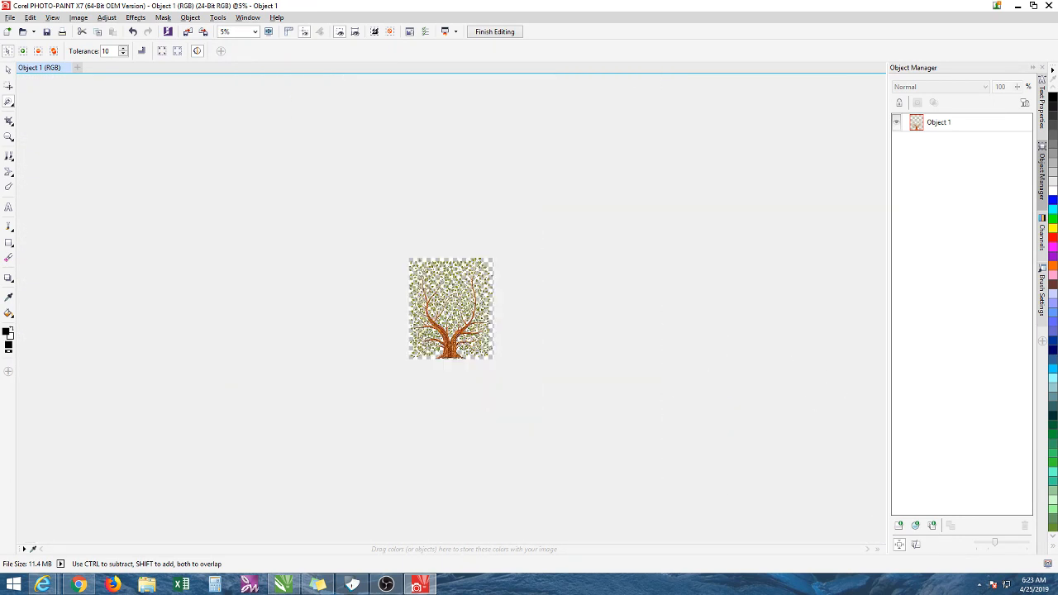
scroll(451, 334, up, 2)
scroll(491, 152, up, 3)
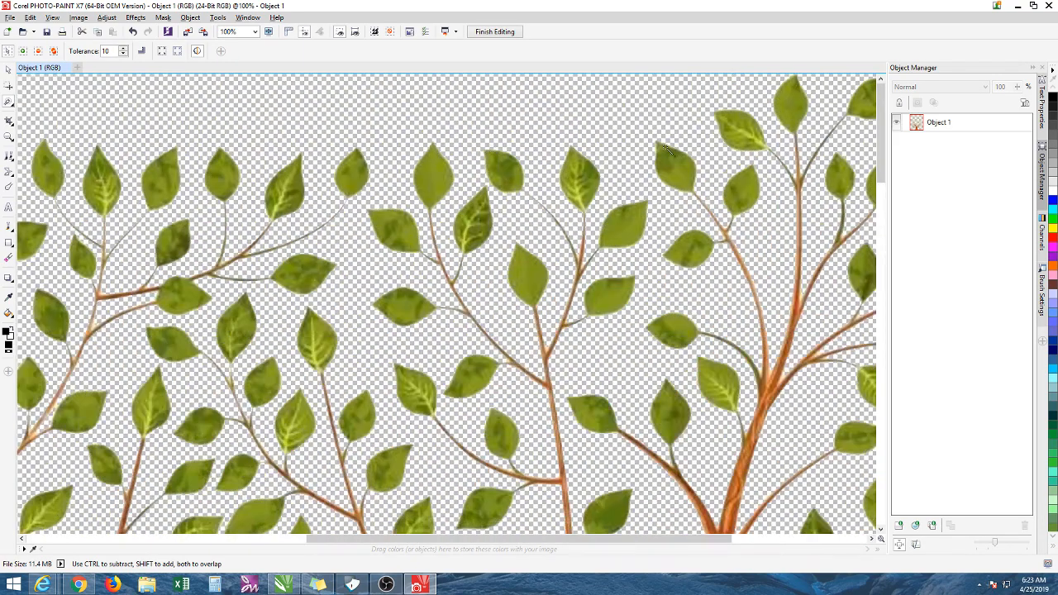
scroll(669, 149, down, 1)
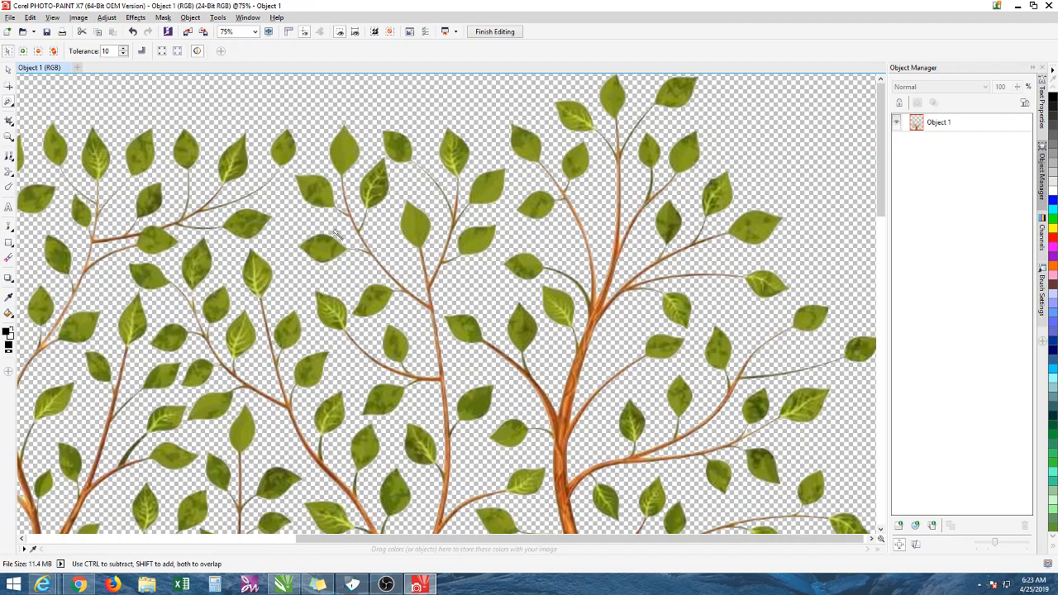
scroll(335, 233, down, 1)
scroll(249, 219, down, 1)
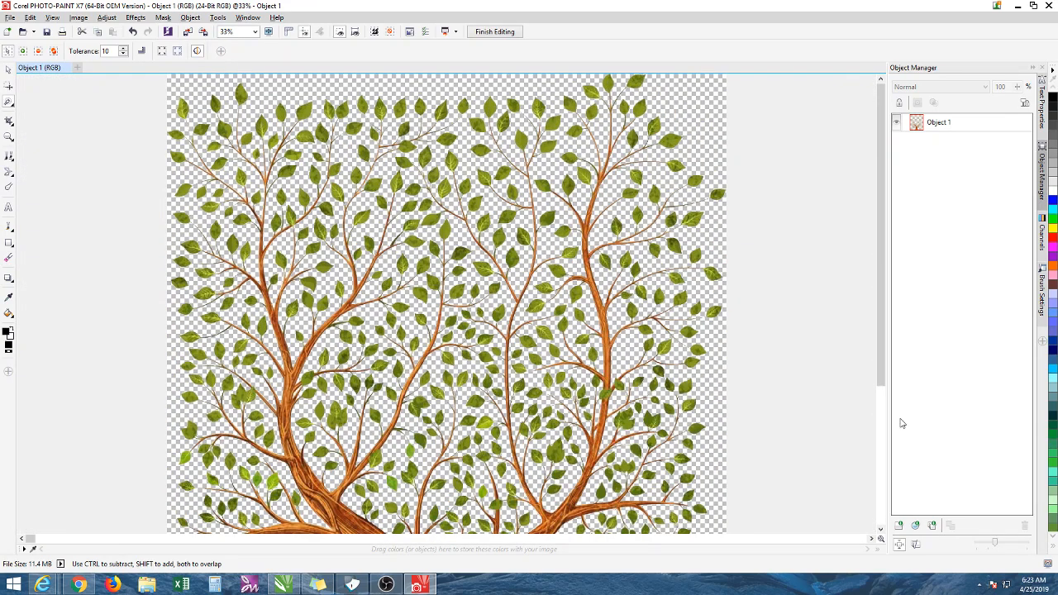
Mask and erase the pale fringe above the curled leaf and its stem on the small low branch right of the trunk.
drag(882, 352, 882, 464)
scroll(469, 355, up, 2)
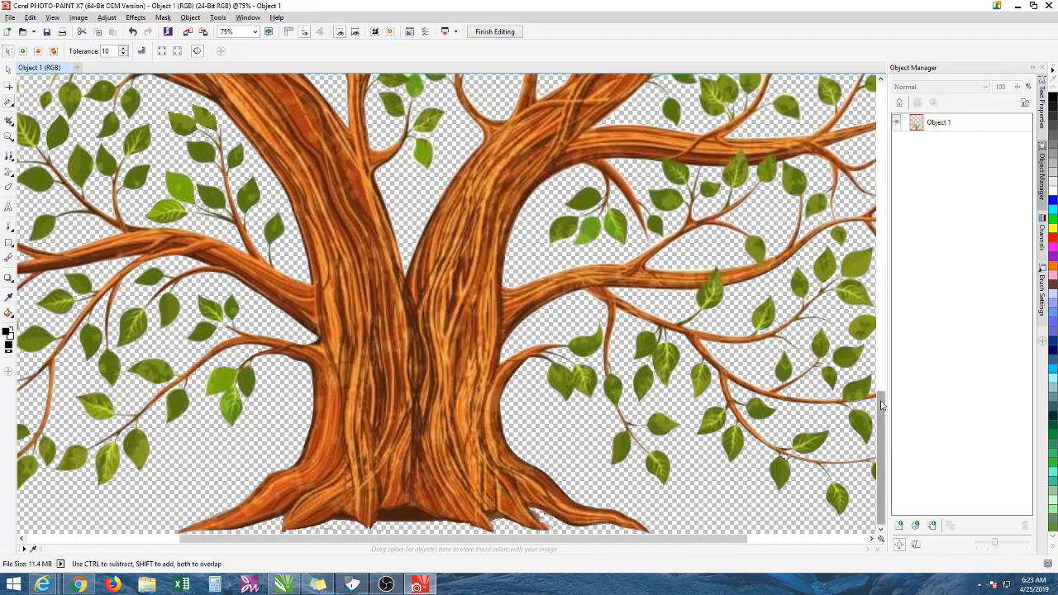
scroll(430, 332, up, 1)
scroll(429, 331, up, 2)
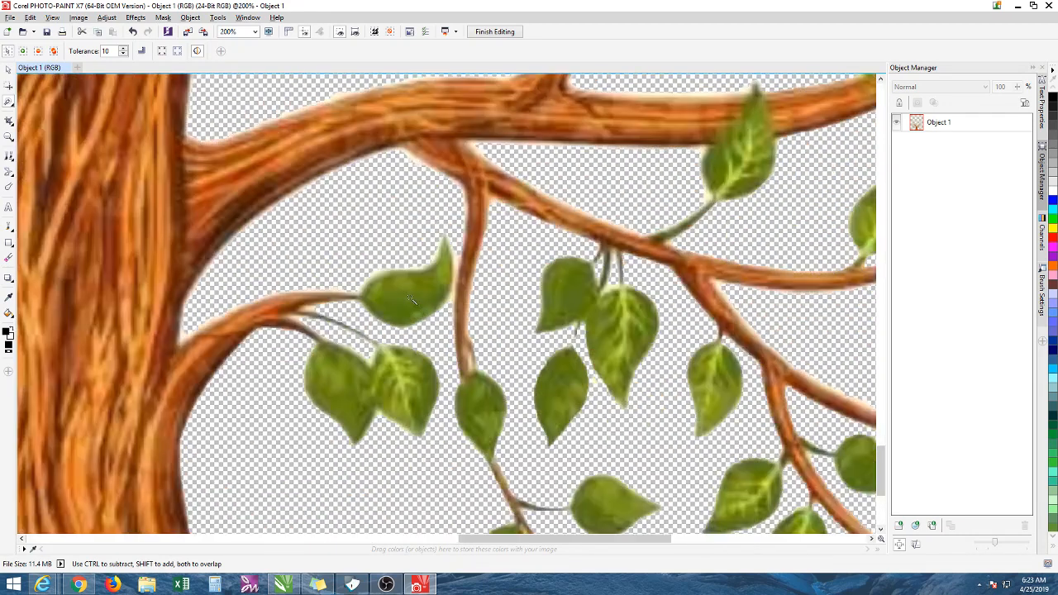
click(387, 277)
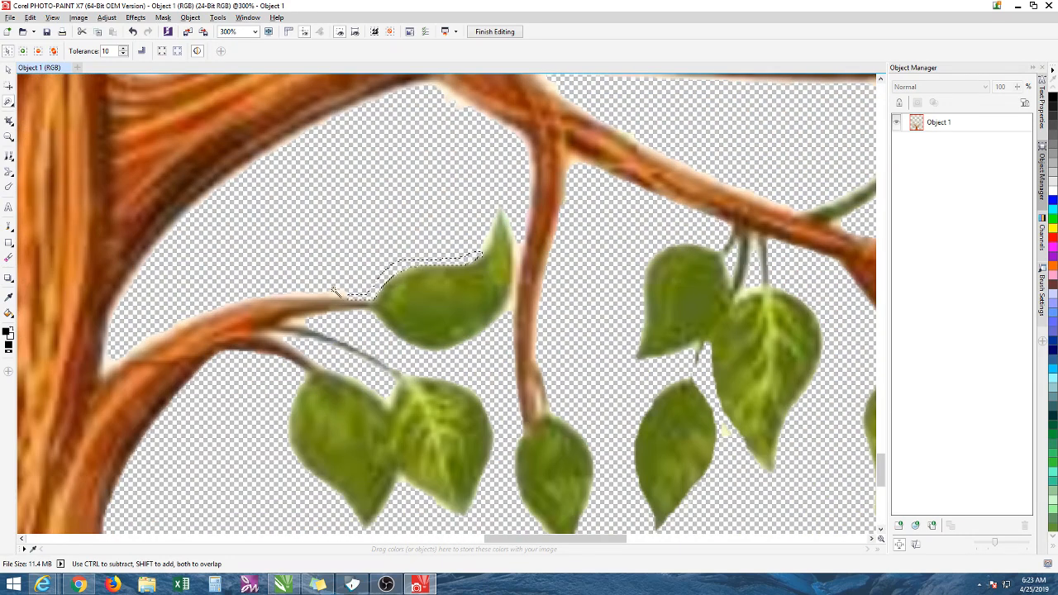
shift+click(336, 292)
key(Delete)
Erase the white remnants at that branch's fork, along its upper edge, and between the curled leaf and the hanging twig.
click(297, 319)
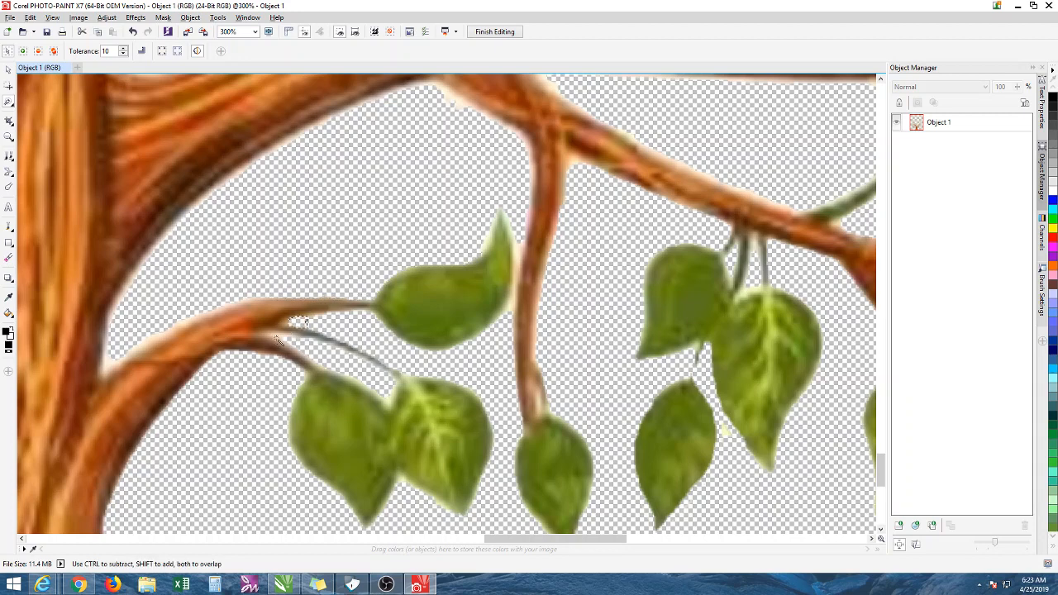
shift+click(103, 364)
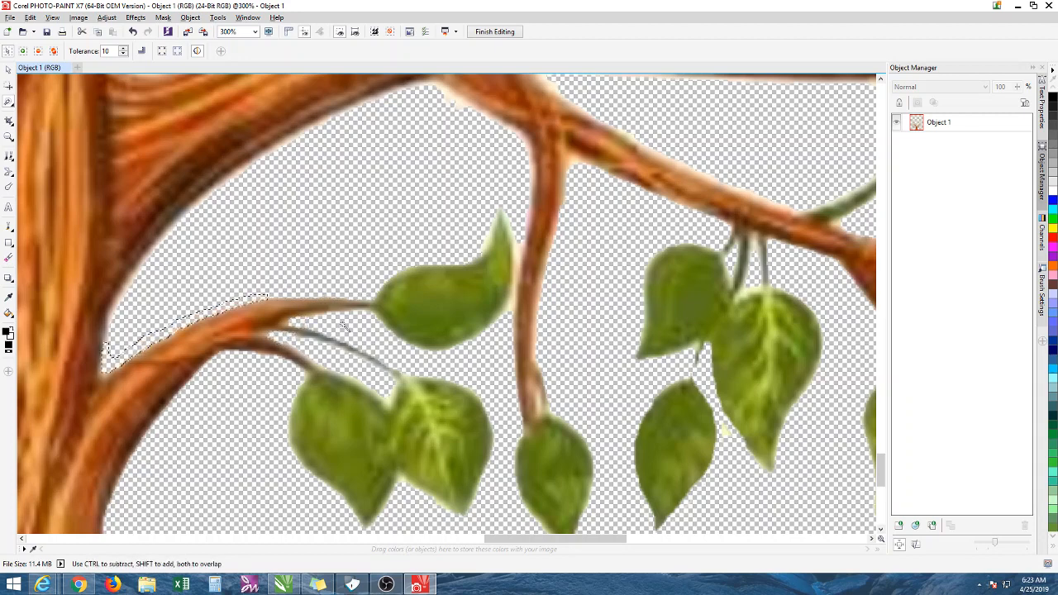
key(Delete)
click(510, 266)
click(517, 276)
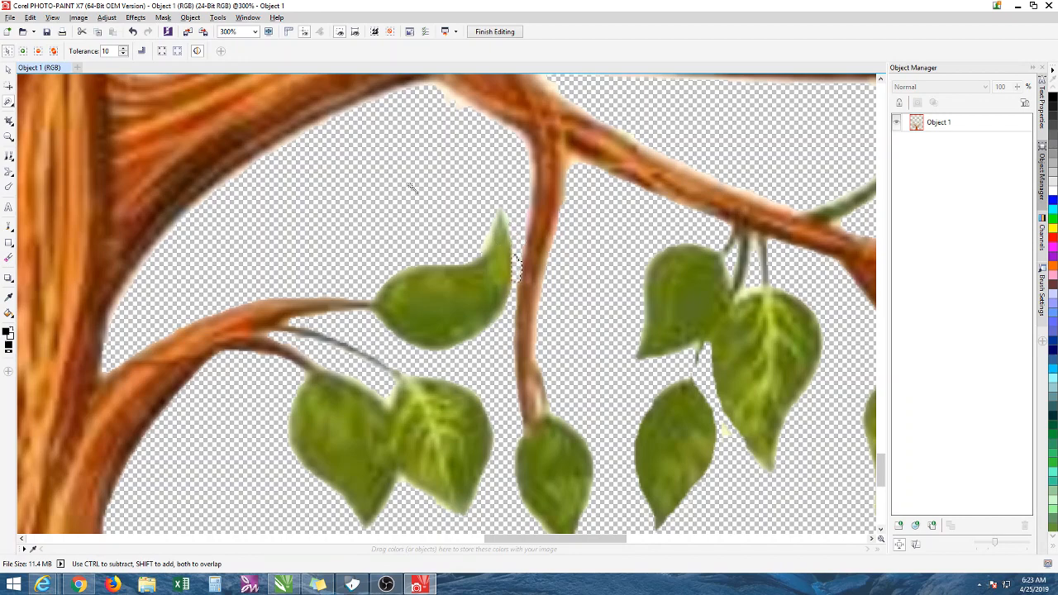
Erase the white patches in the twig forks near the outer end of the long lower branch right of the trunk.
scroll(743, 293, down, 2)
scroll(761, 286, up, 2)
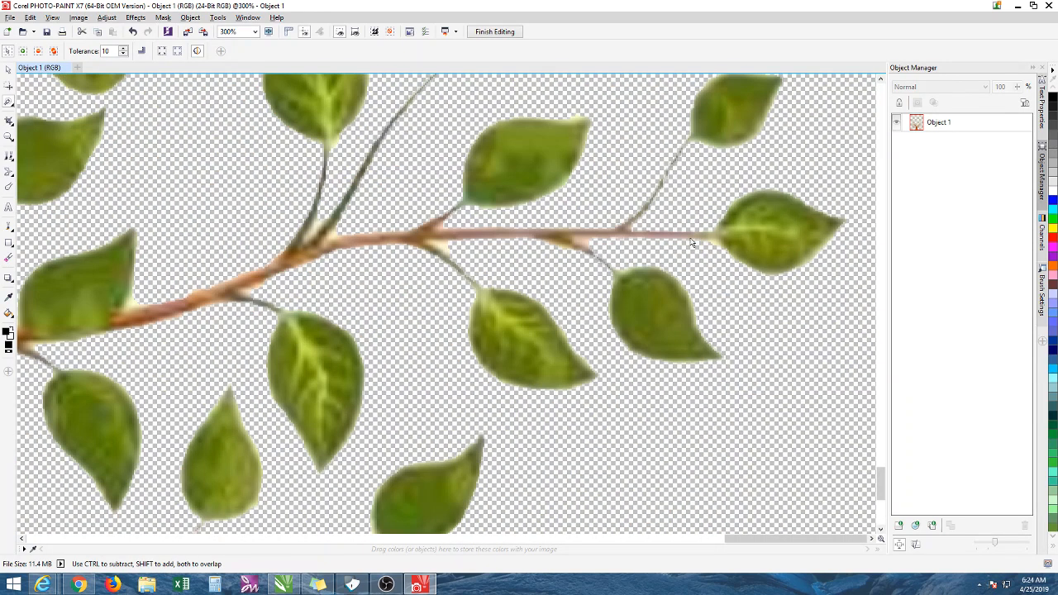
click(439, 247)
key(Delete)
click(314, 232)
key(Delete)
click(330, 238)
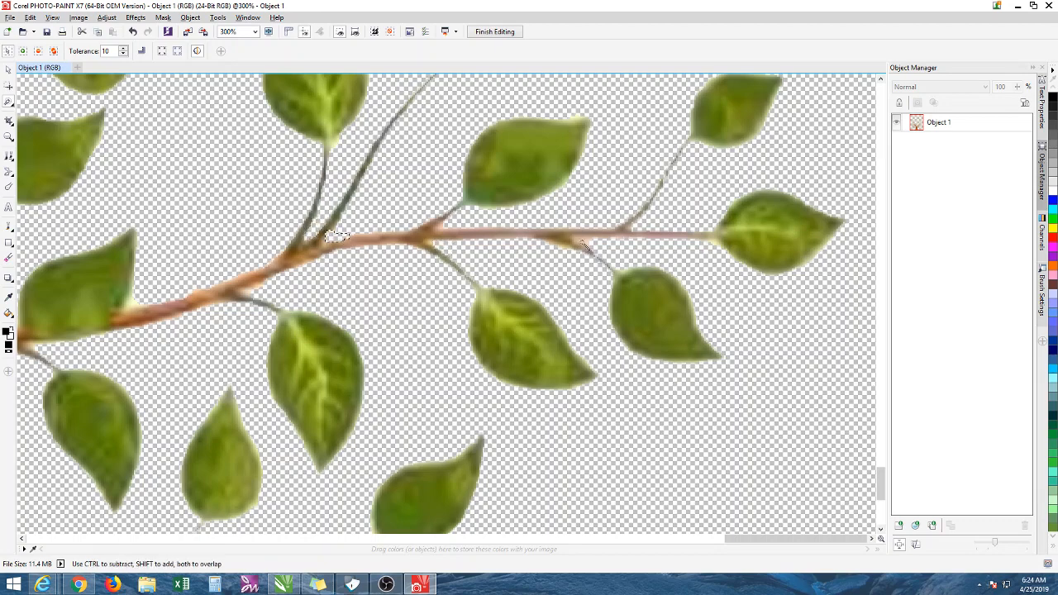
key(Delete)
click(583, 243)
Inspect the lower right branches, the whole tree and the top of the crown for remaining white areas.
scroll(243, 364, down, 2)
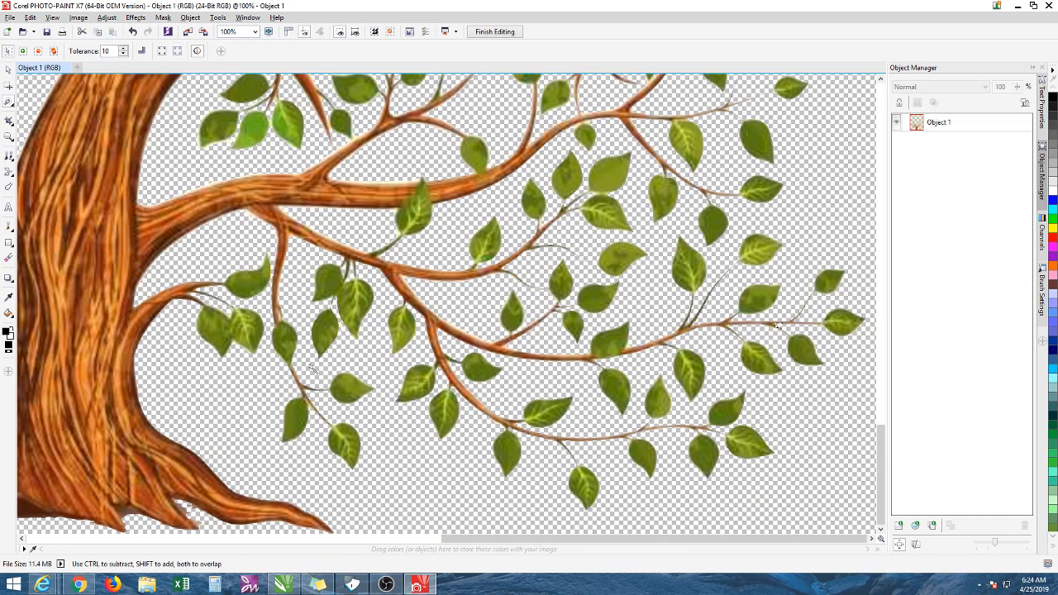
scroll(445, 436, up, 1)
scroll(690, 384, down, 3)
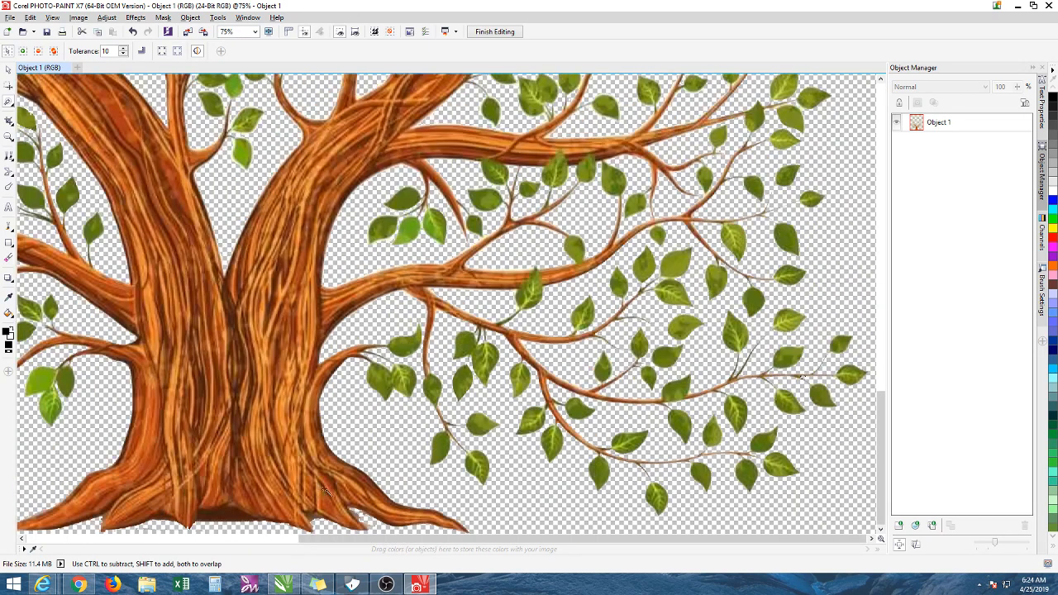
scroll(281, 373, down, 2)
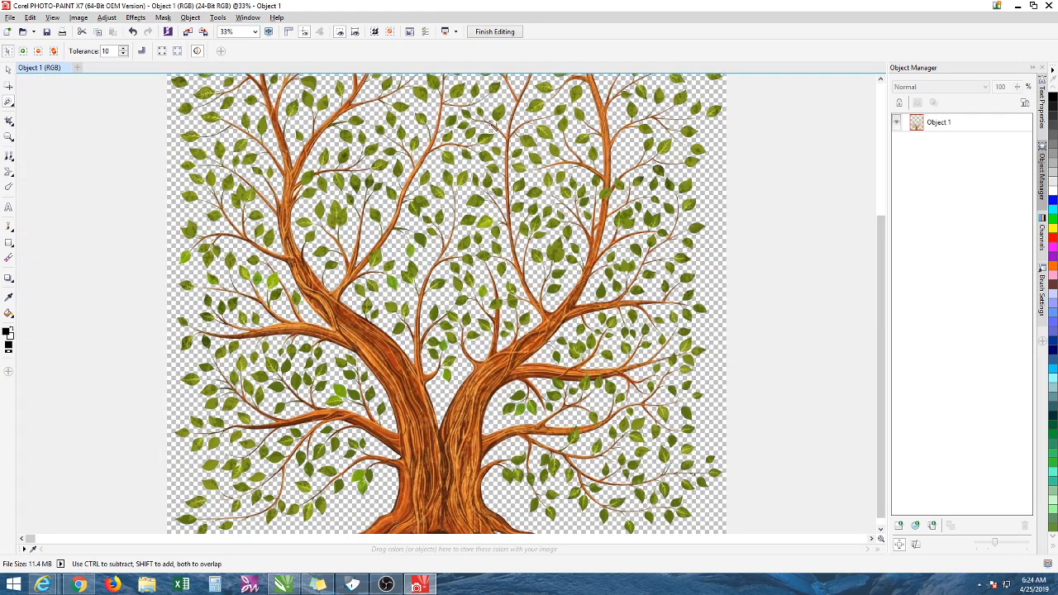
scroll(563, 186, down, 2)
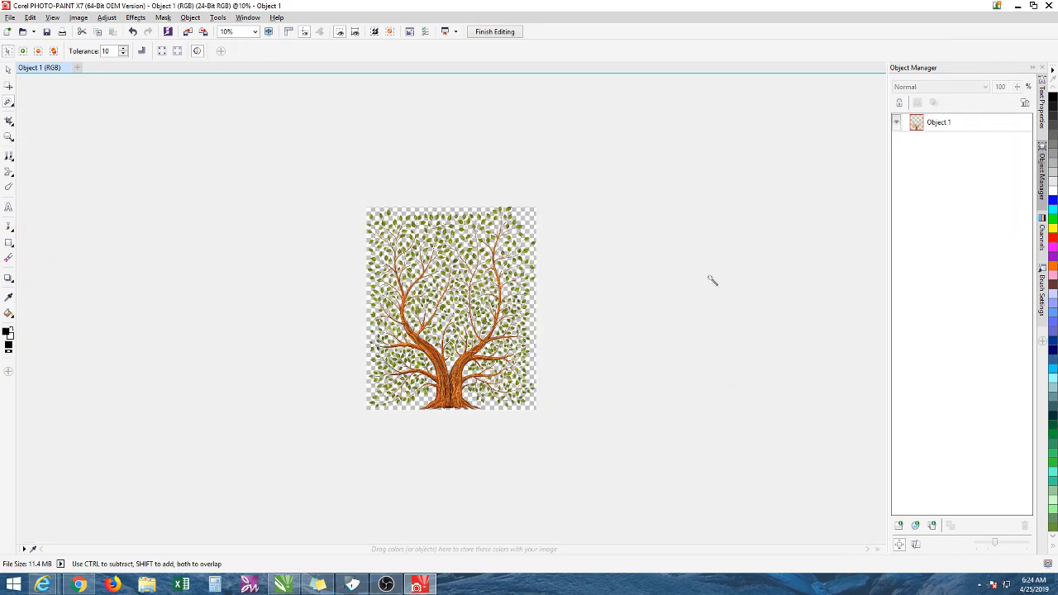
scroll(440, 278, up, 1)
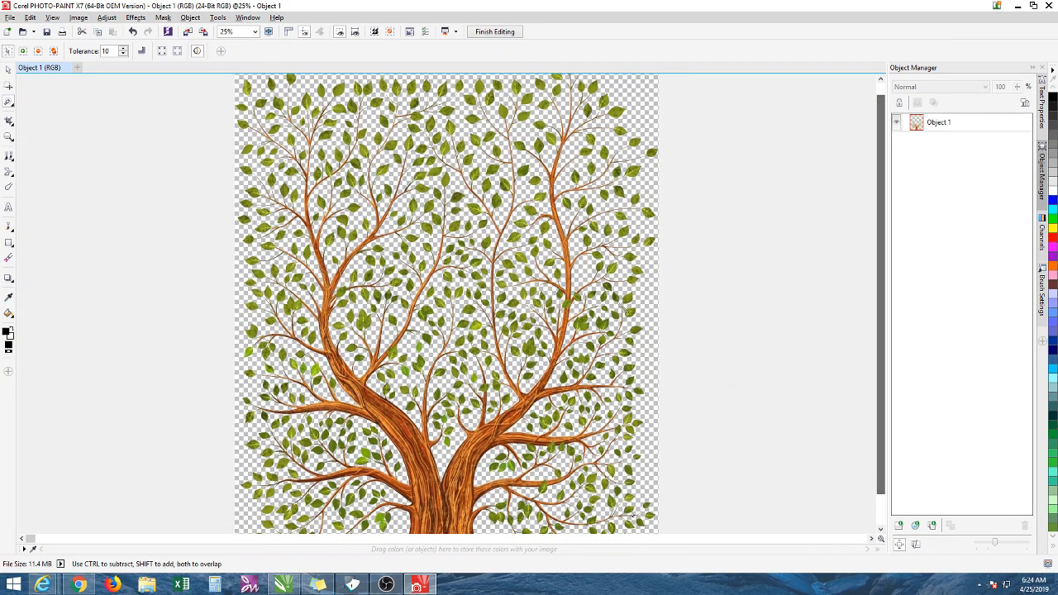
scroll(496, 124, up, 1)
scroll(661, 133, up, 2)
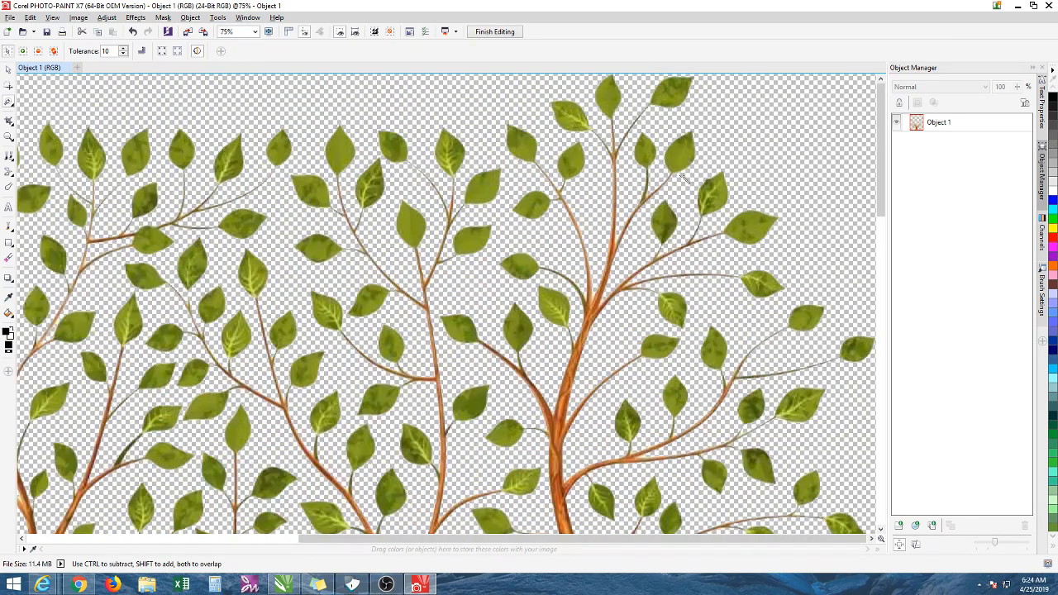
scroll(731, 201, up, 2)
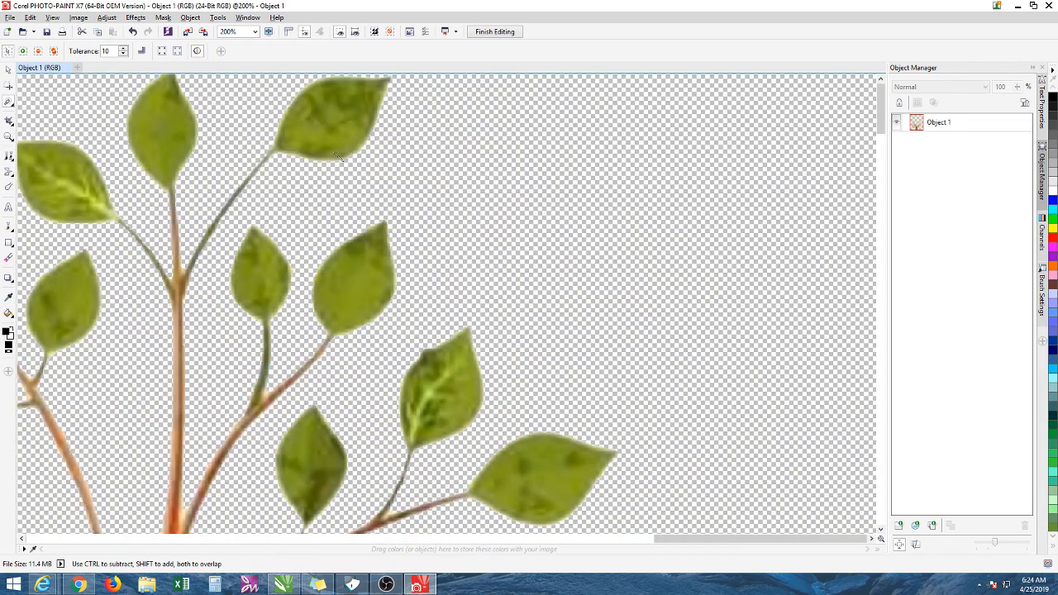
scroll(337, 156, down, 2)
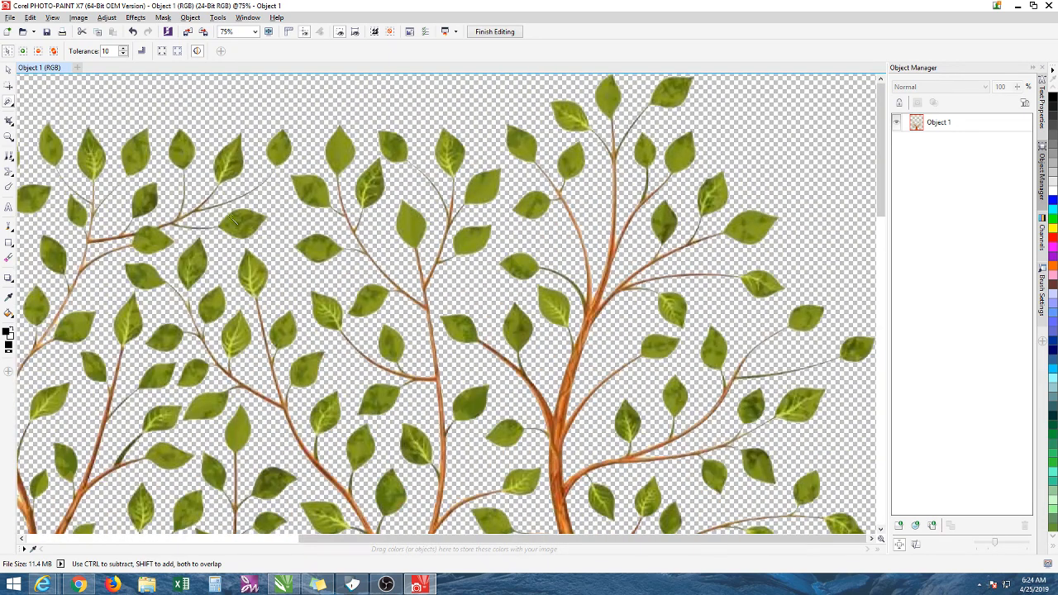
Finish editing the bitmap, save the changes, and close PHOTO-PAINT to return to CorelDRAW.
click(496, 33)
click(486, 309)
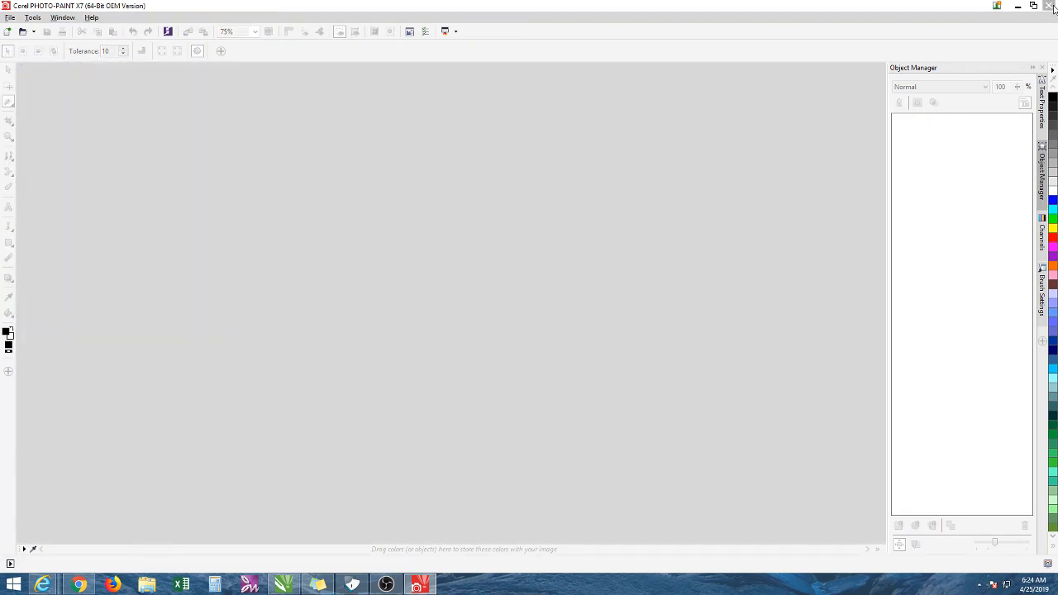
click(1049, 7)
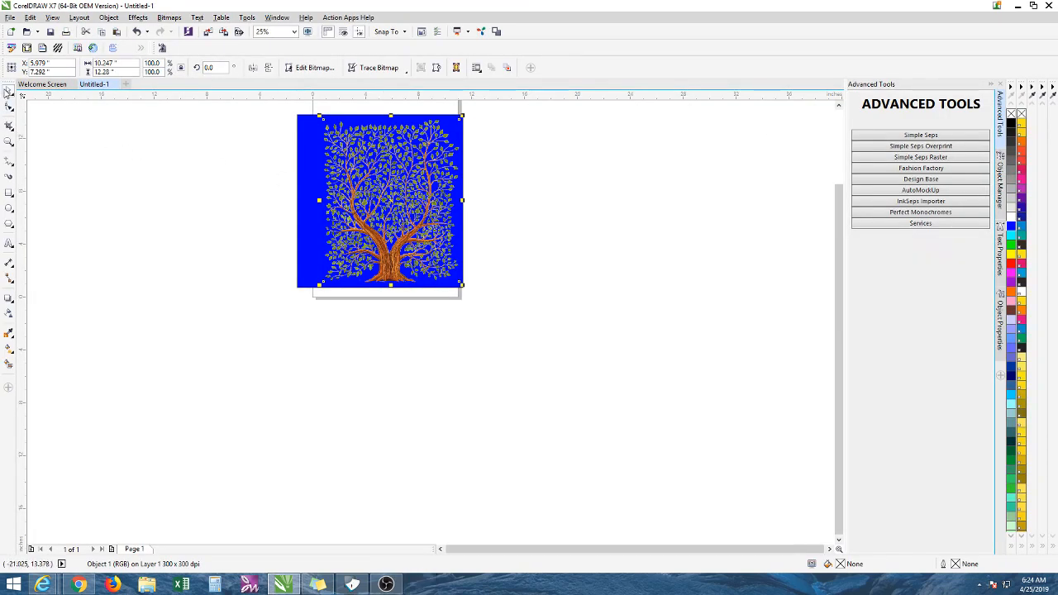
Examine the tree's leaves and branches against the blue rectangle for leftover white fringes.
click(102, 156)
scroll(351, 192, up, 1)
scroll(414, 296, up, 1)
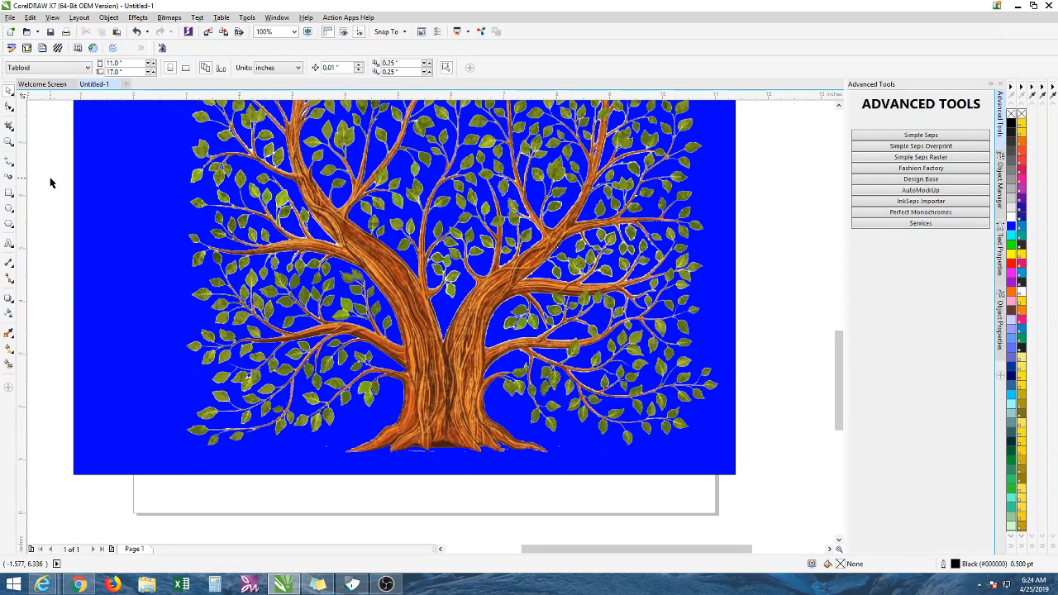
click(138, 195)
scroll(185, 194, up, 1)
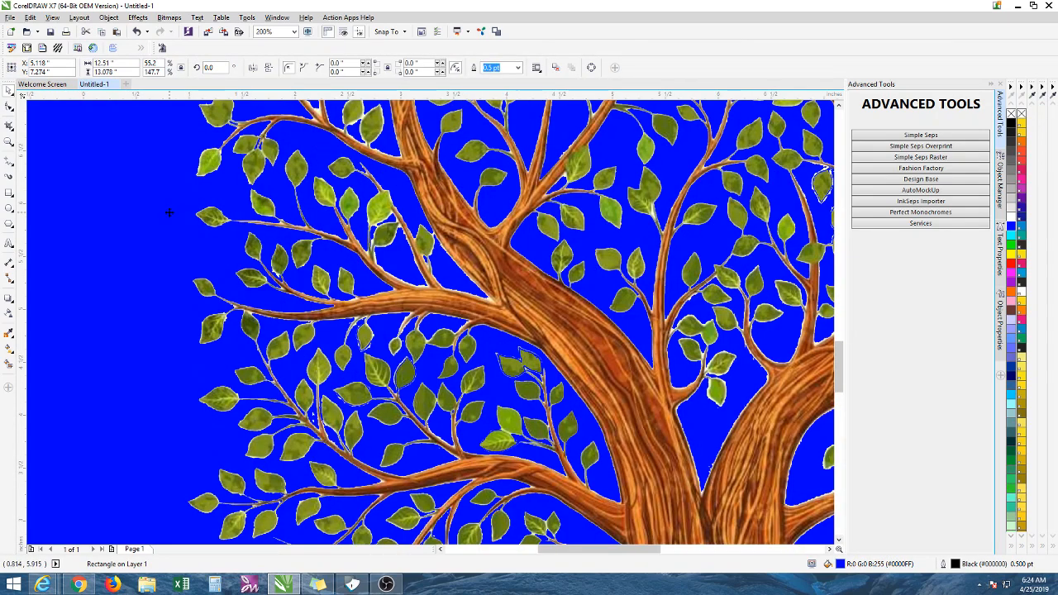
scroll(169, 212, down, 1)
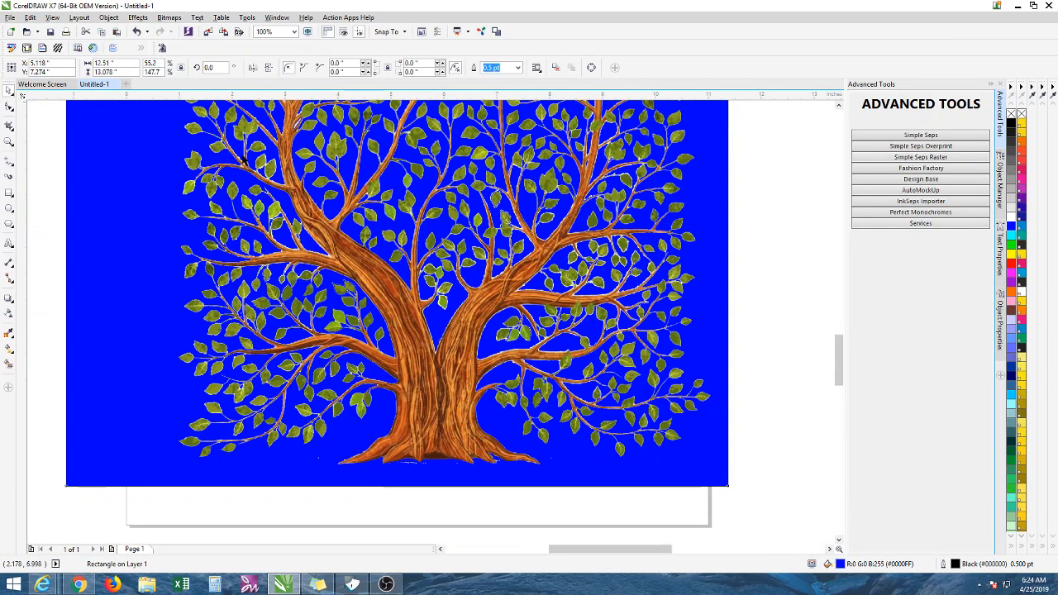
scroll(247, 166, up, 2)
scroll(279, 303, down, 2)
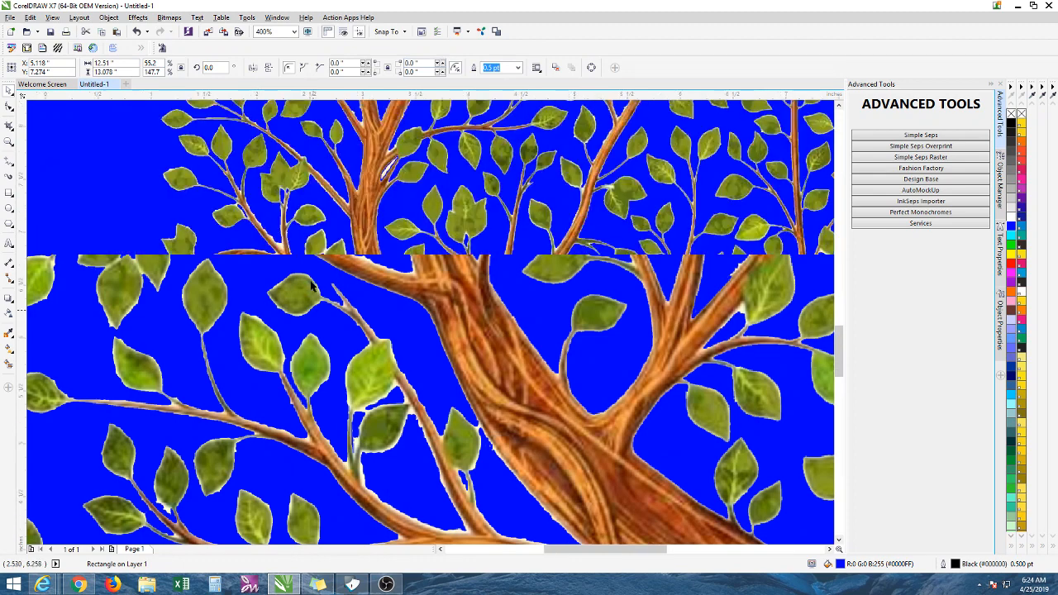
Reopen the tree bitmap for editing in PHOTO-PAINT, maximize its window, and activate the Magic Wand Mask tool.
click(387, 339)
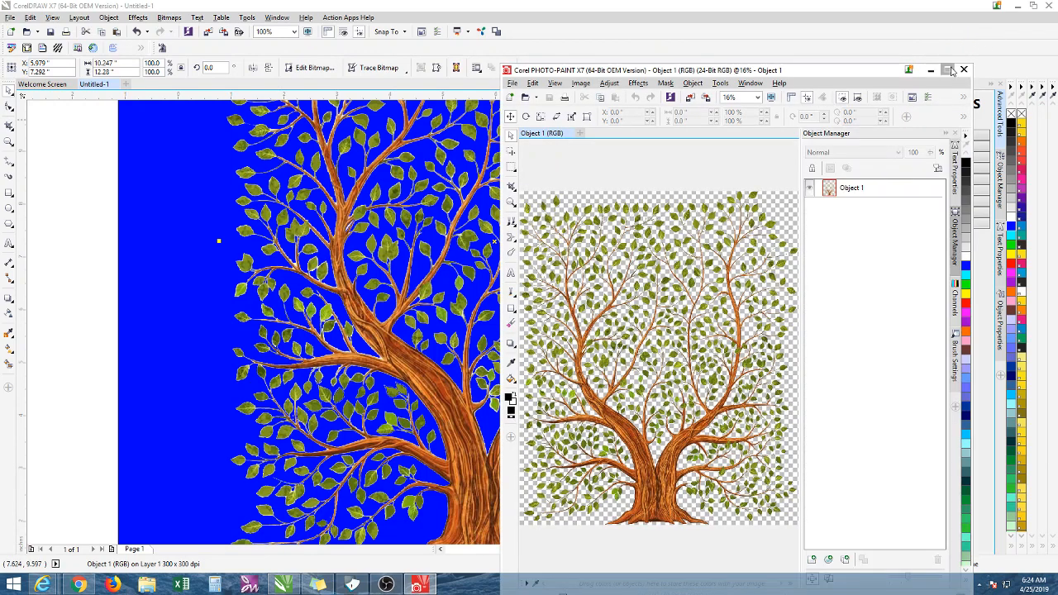
click(948, 70)
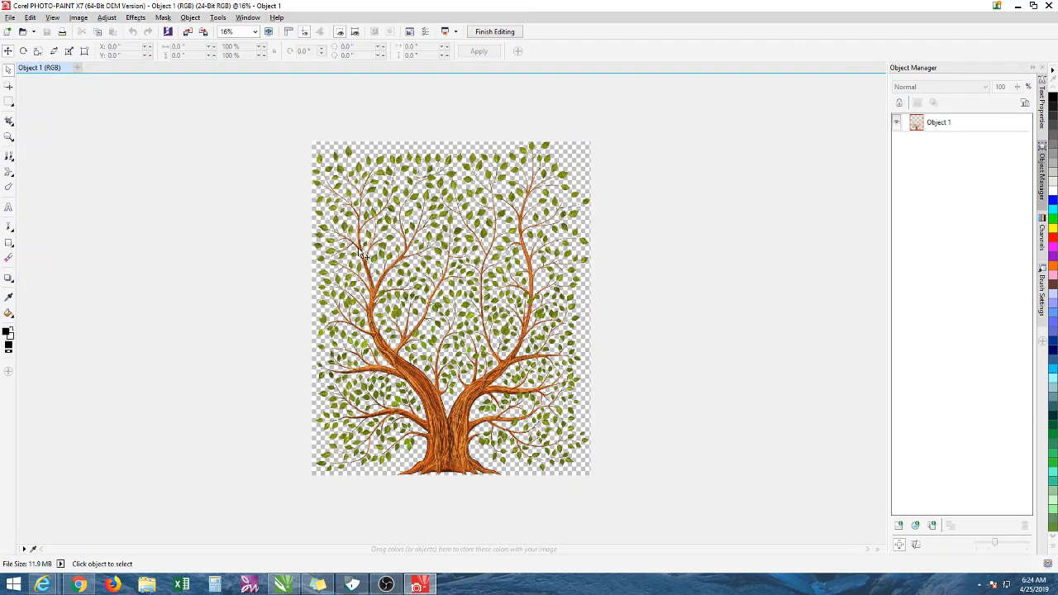
scroll(405, 248, up, 1)
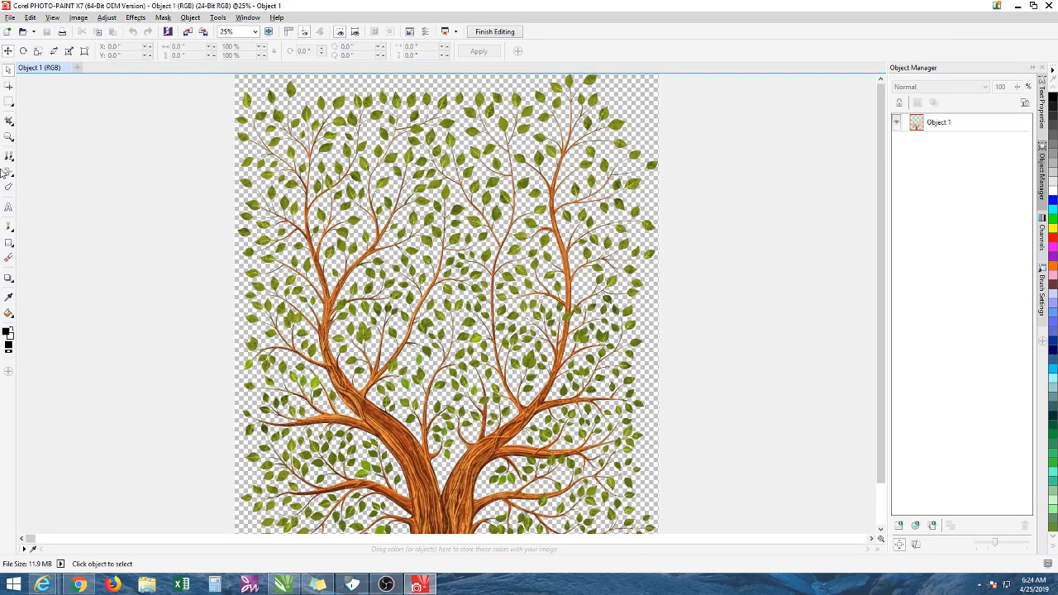
click(11, 122)
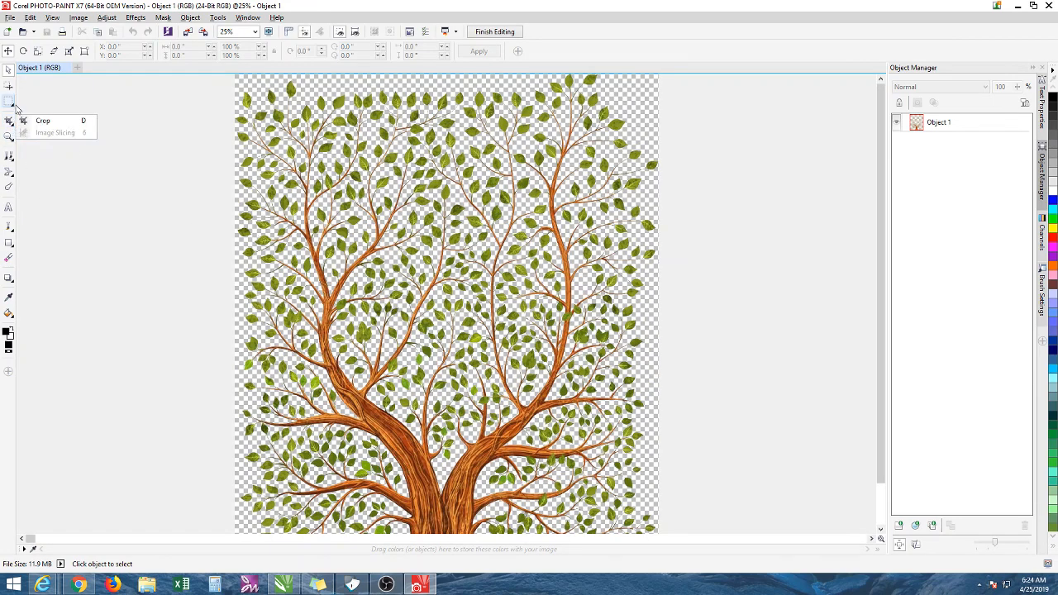
click(13, 104)
Erase the white patches around the upper left twig fork and beneath the leaf on the rising branch beside it.
scroll(293, 262, up, 6)
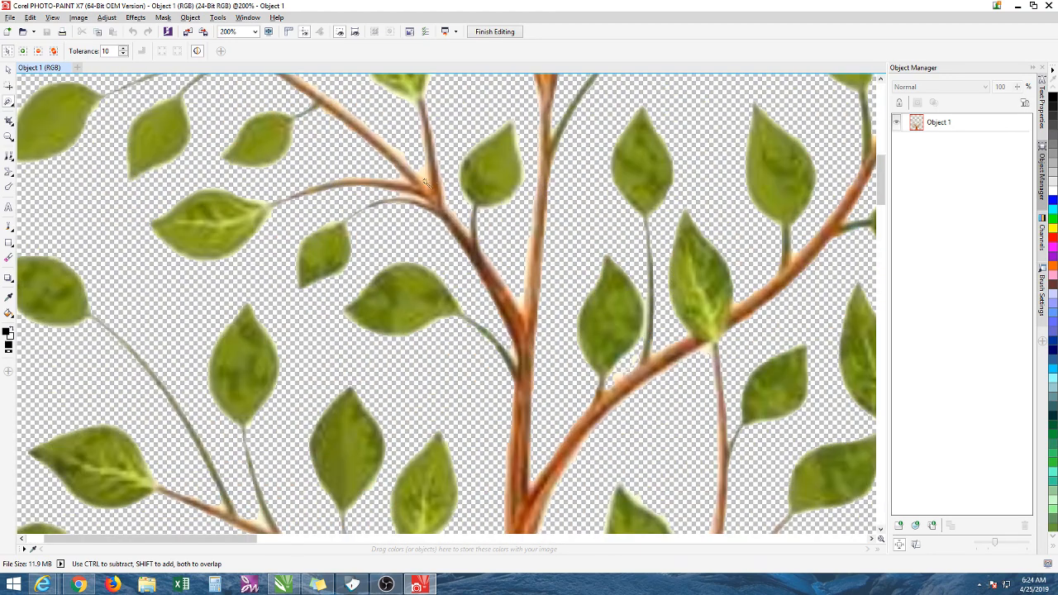
click(415, 187)
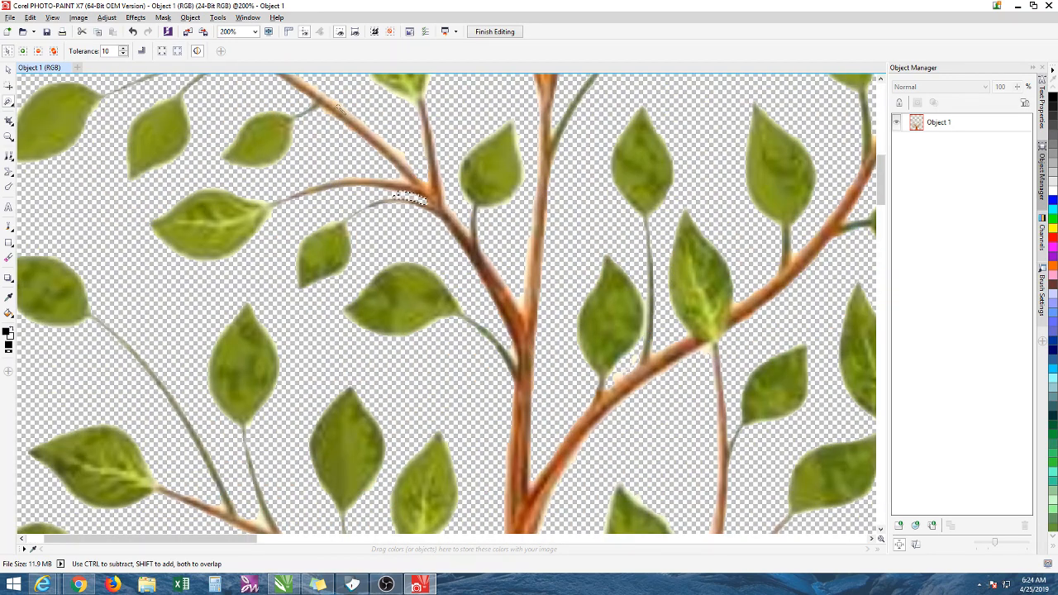
click(410, 103)
click(511, 352)
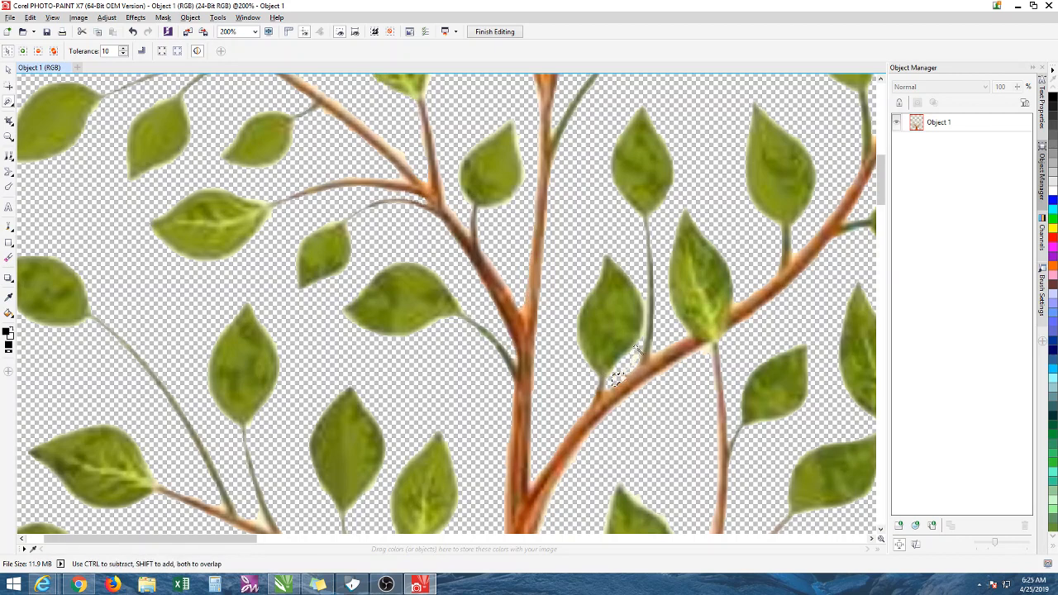
Erase the white remnants in the twig forks higher up in the left part of the crown.
scroll(467, 289, down, 1)
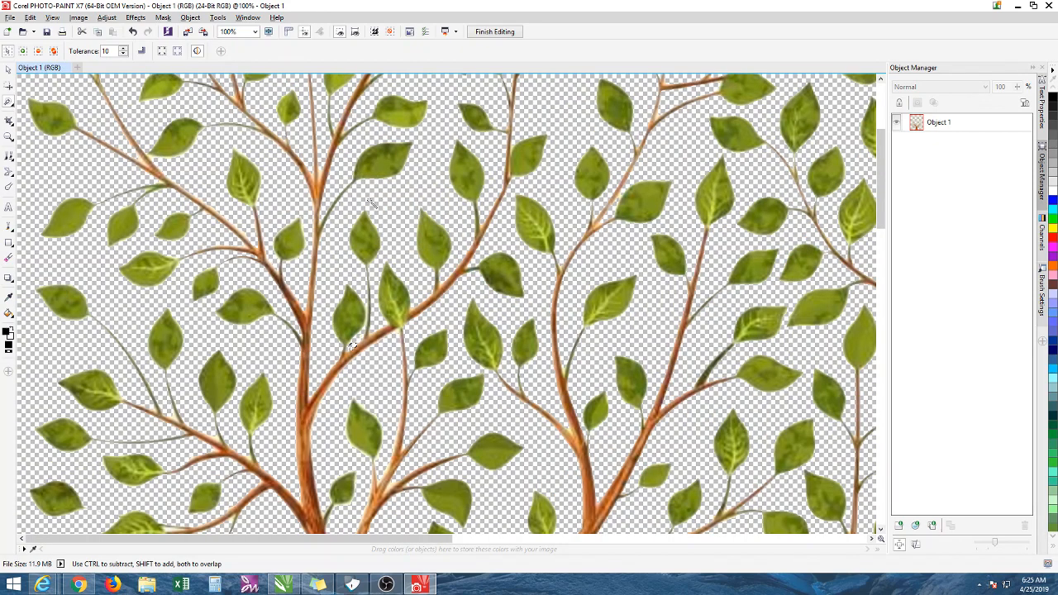
scroll(157, 167, up, 1)
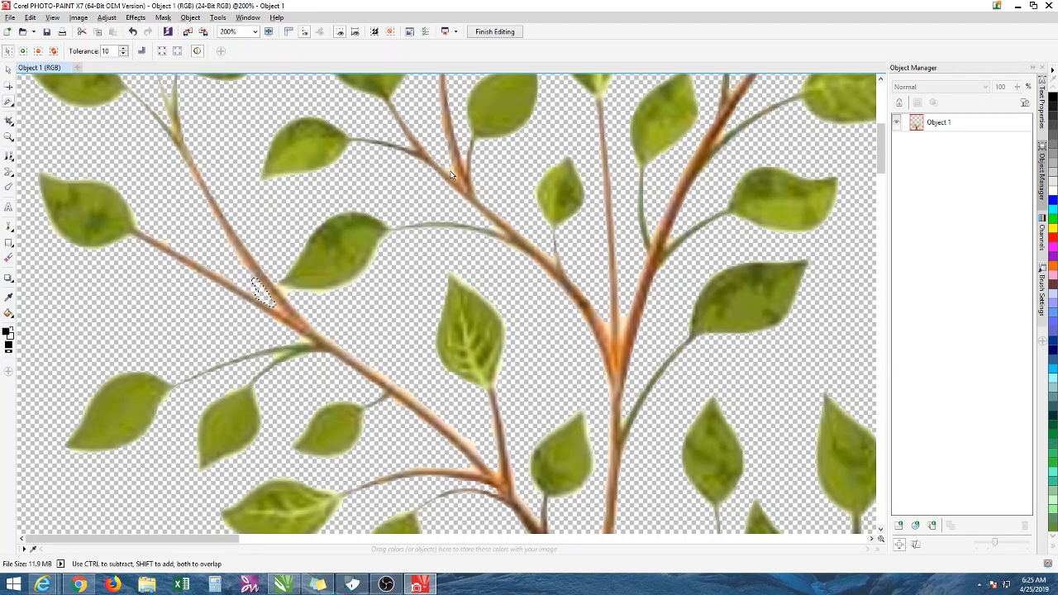
click(621, 323)
scroll(422, 195, down, 1)
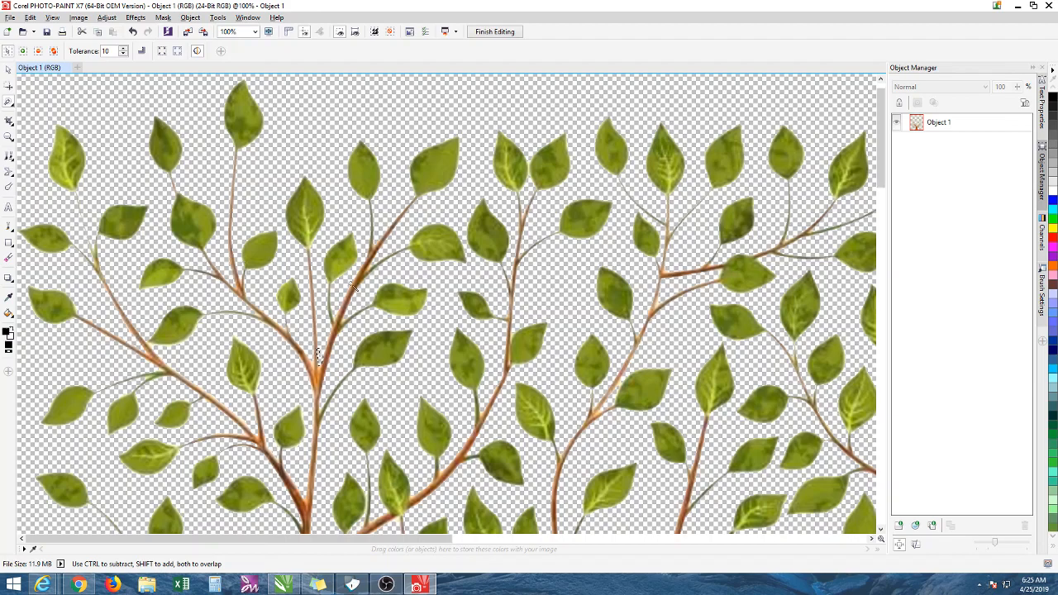
Erase the pale spot above the small leaf and the white patch in the twig fork on the tree's middle left side.
scroll(353, 286, up, 1)
scroll(369, 287, down, 3)
scroll(161, 438, up, 2)
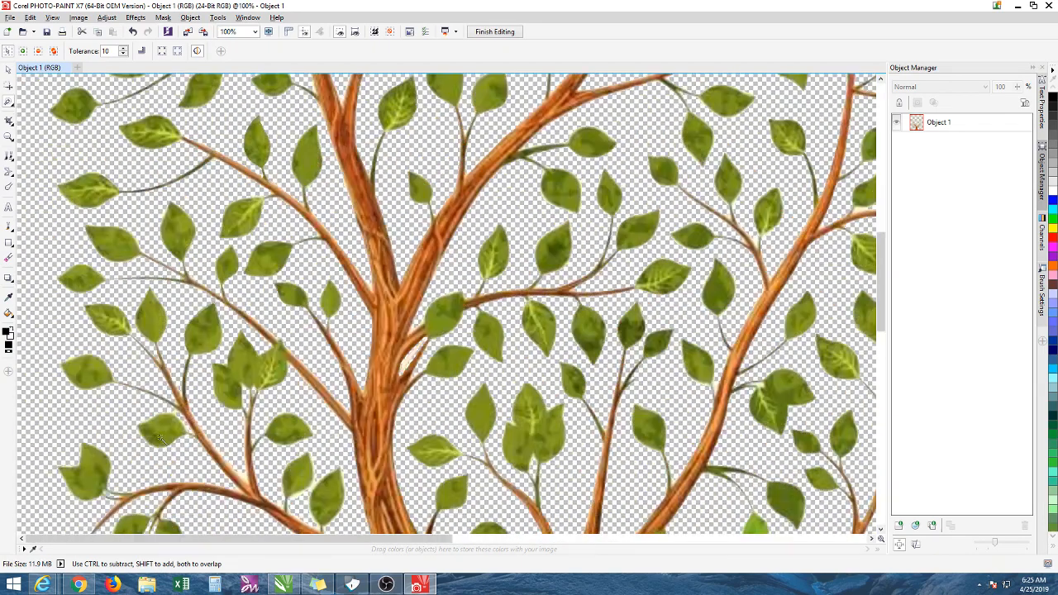
scroll(161, 438, up, 1)
scroll(389, 380, up, 1)
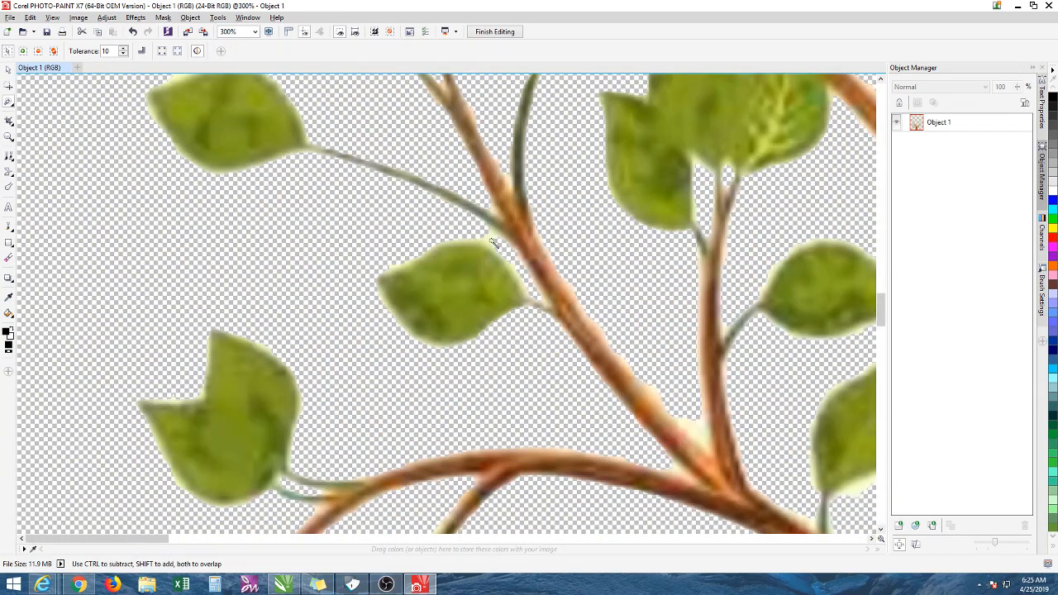
click(692, 426)
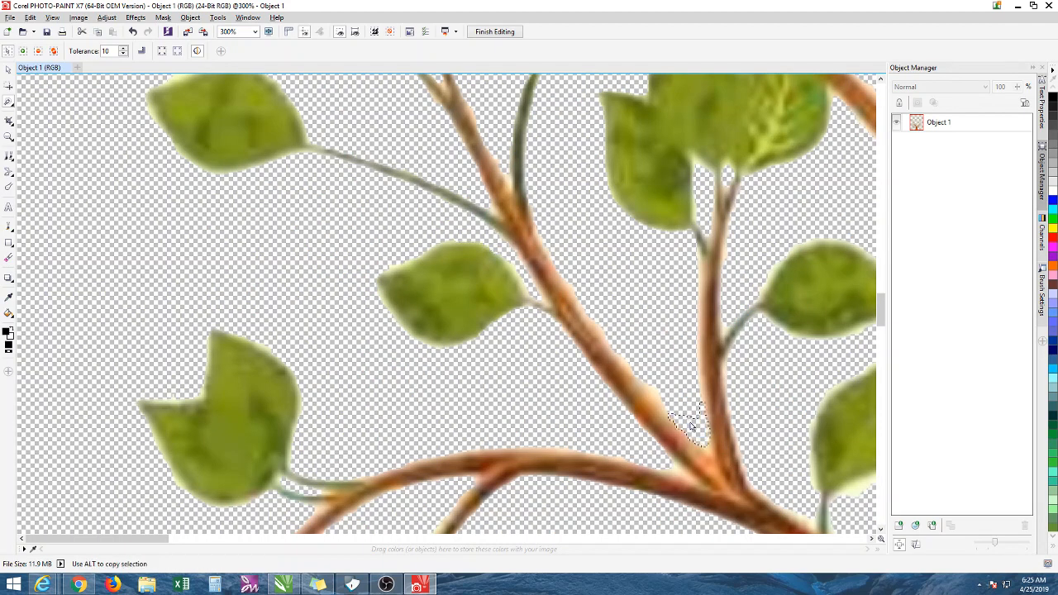
Erase the pale patch along the edge of the rising branch just above the fork.
click(655, 394)
key(Delete)
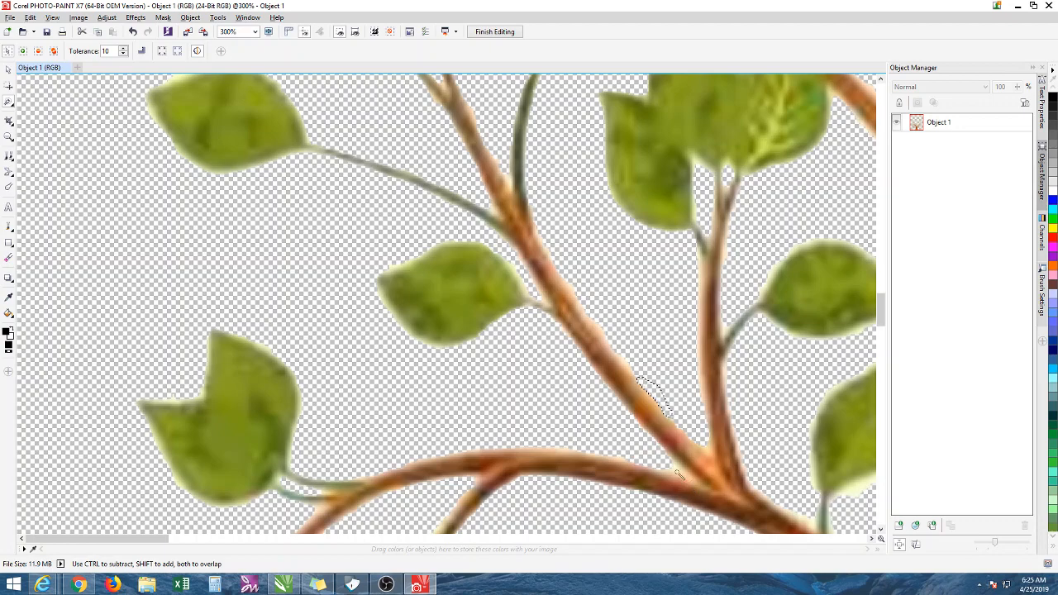
click(318, 506)
Inspect the remaining branches, leaves and trunk of the tree for leftover white background.
drag(868, 261, 650, 342)
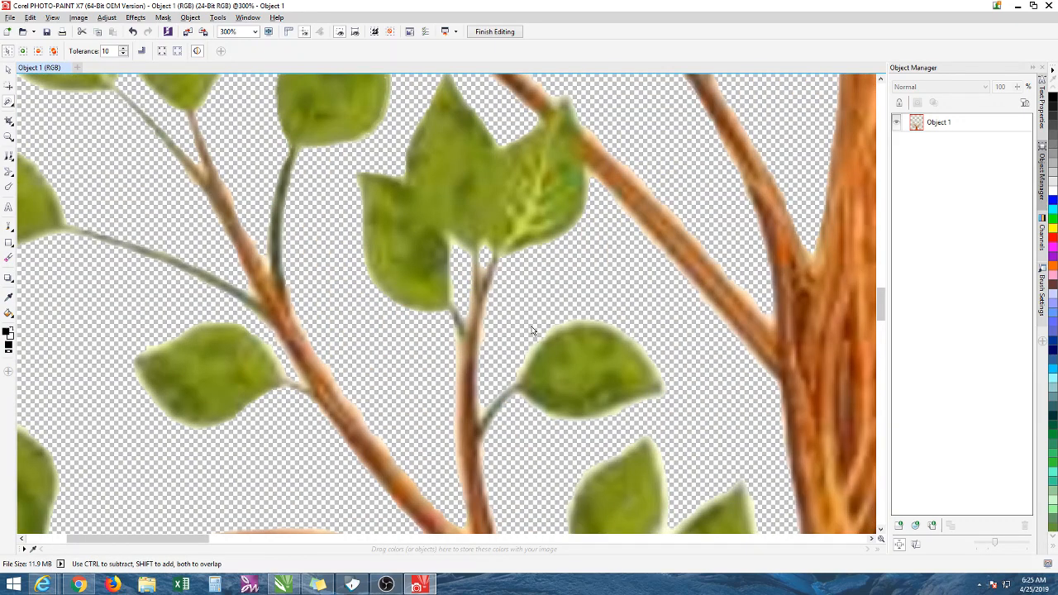
scroll(533, 341, down, 3)
scroll(313, 460, up, 1)
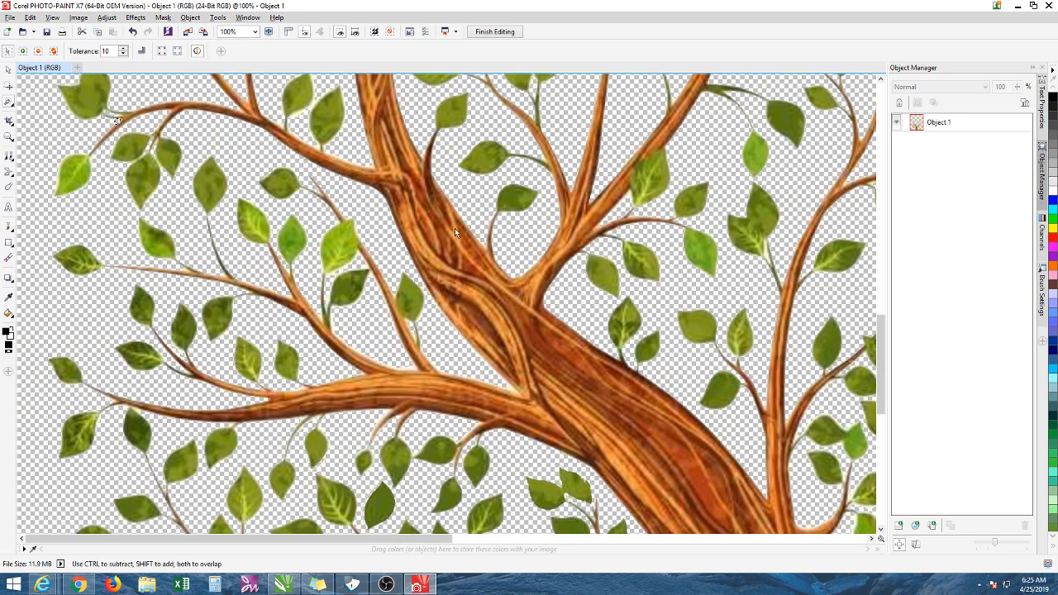
drag(874, 397, 877, 454)
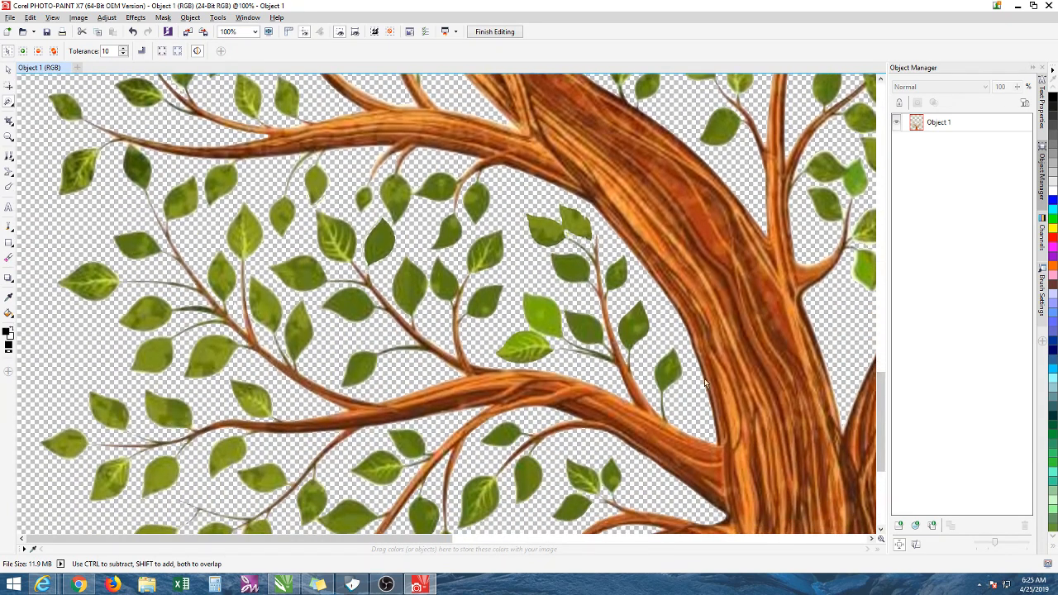
drag(406, 539, 600, 539)
scroll(466, 333, down, 3)
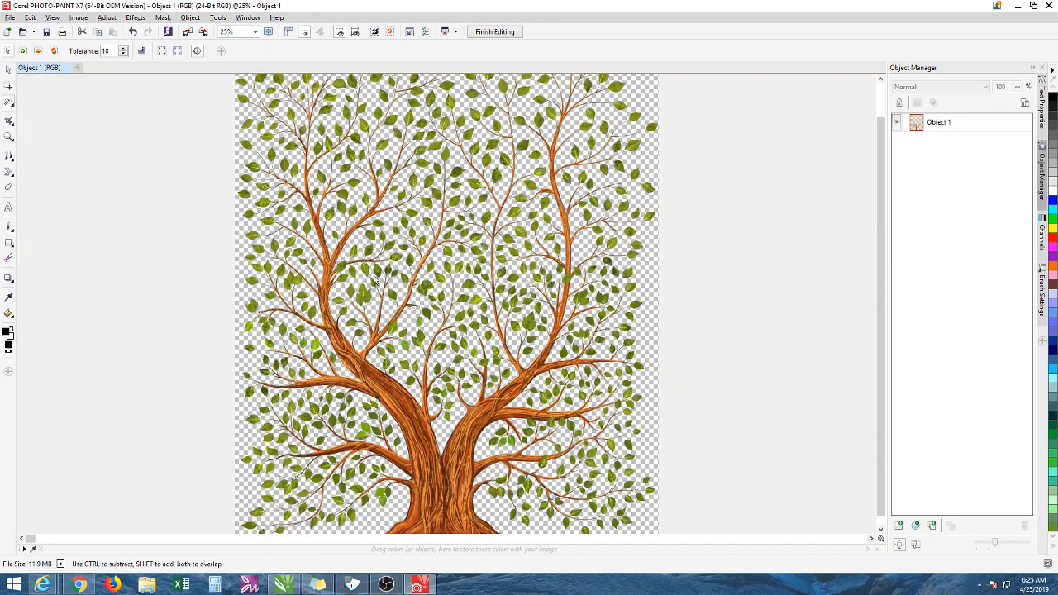
scroll(348, 273, up, 1)
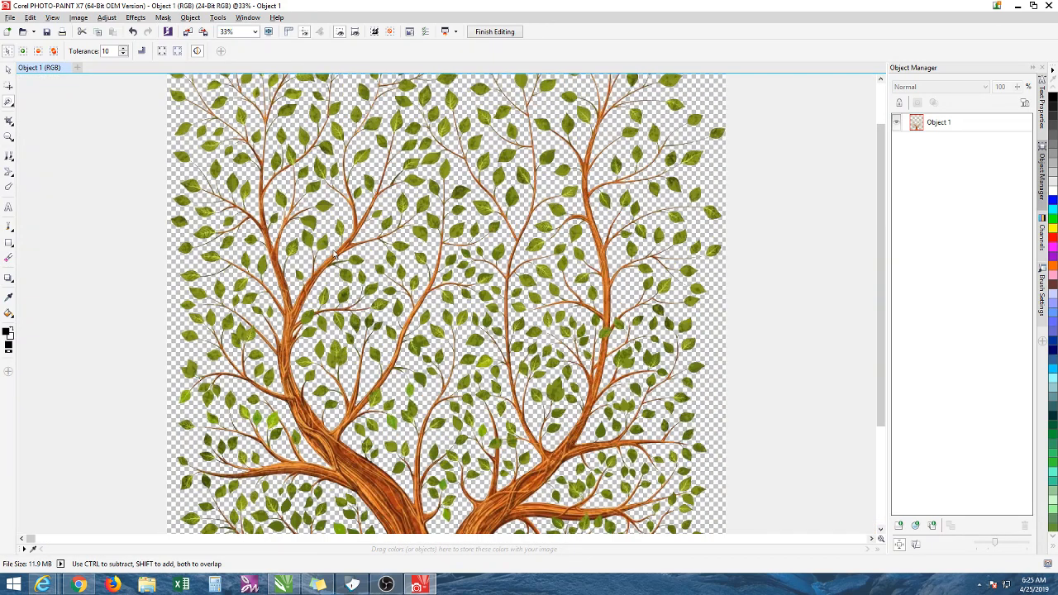
Finish editing the bitmap, save the changes back to CorelDRAW, and close PHOTO-PAINT.
click(494, 32)
click(483, 310)
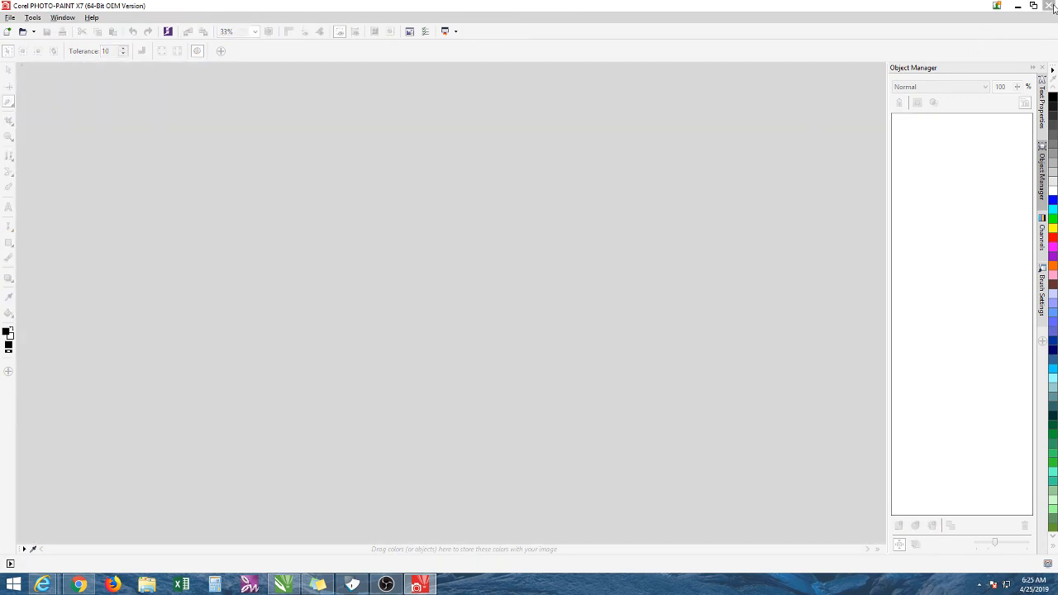
click(1053, 6)
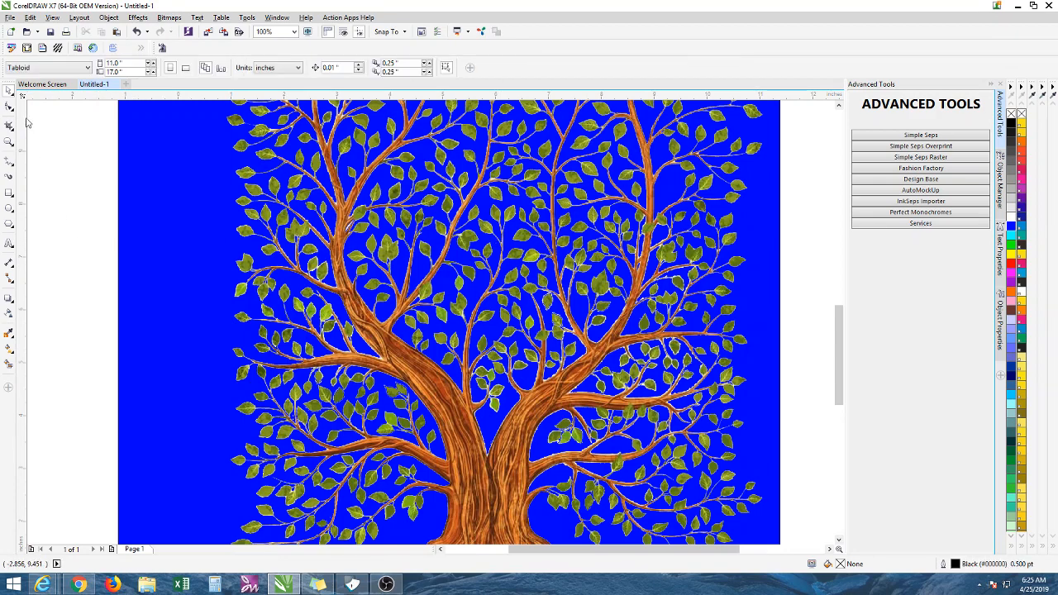
Delete the blue background rectangle behind the tree.
click(140, 154)
key(Delete)
scroll(333, 216, down, 1)
scroll(333, 217, down, 2)
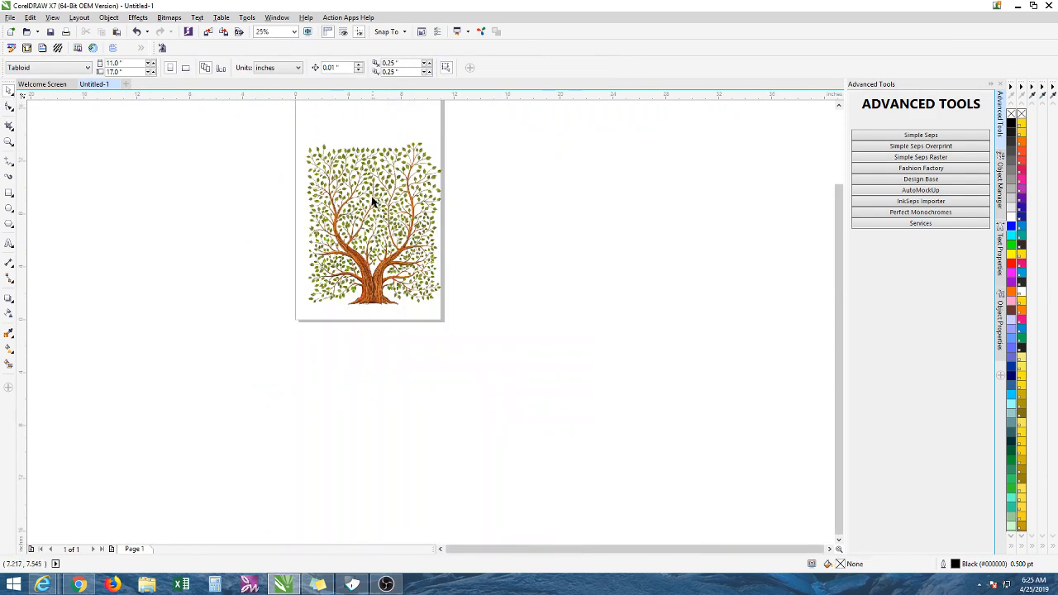
Set the tree bitmap's width to 10.25 inches with proportional height and center it on the page.
click(371, 201)
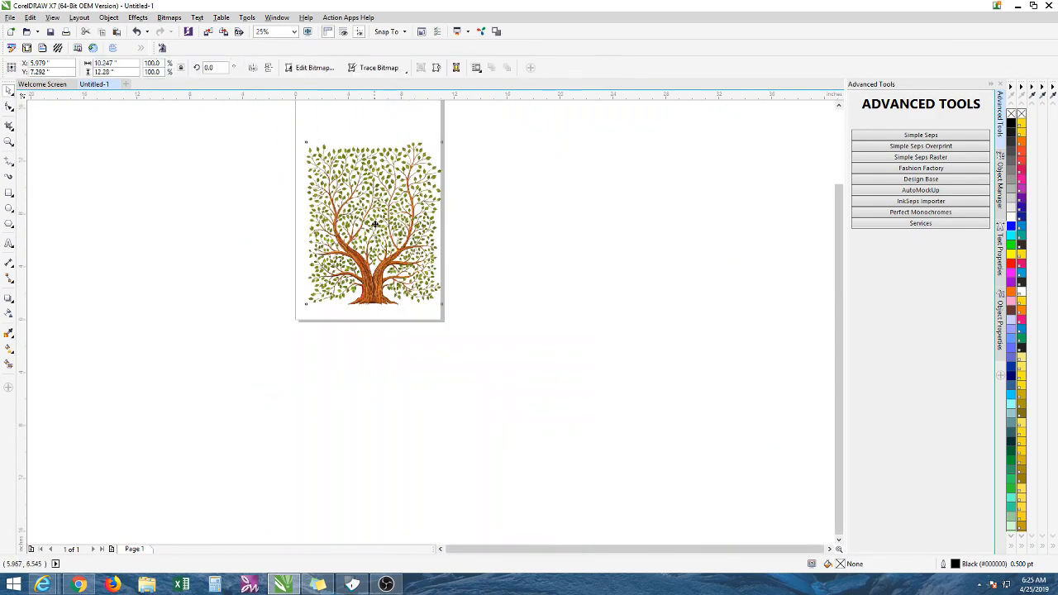
double_click(137, 66)
text(1)
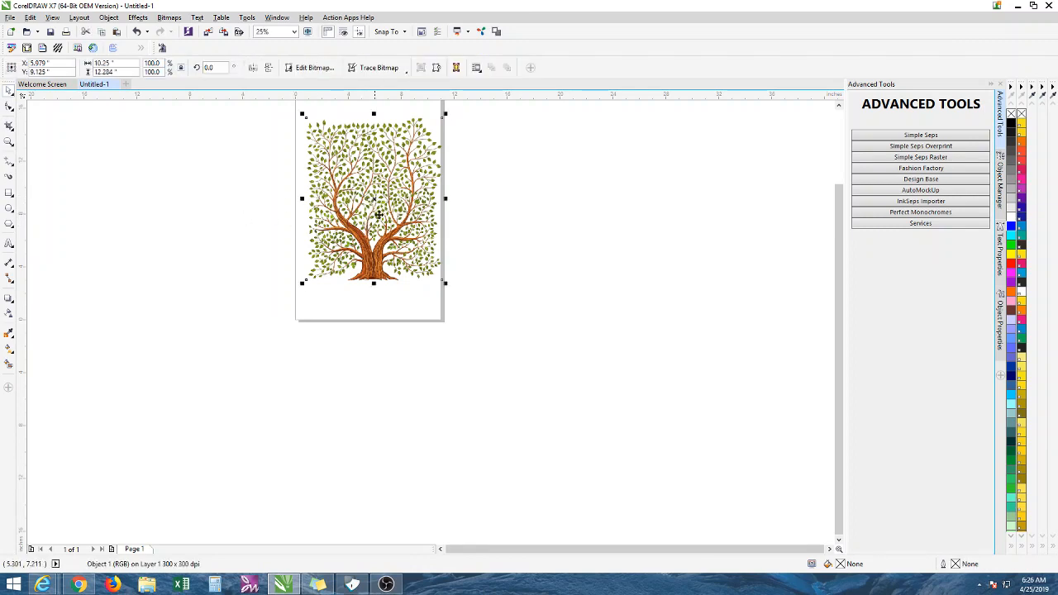
scroll(376, 203, up, 2)
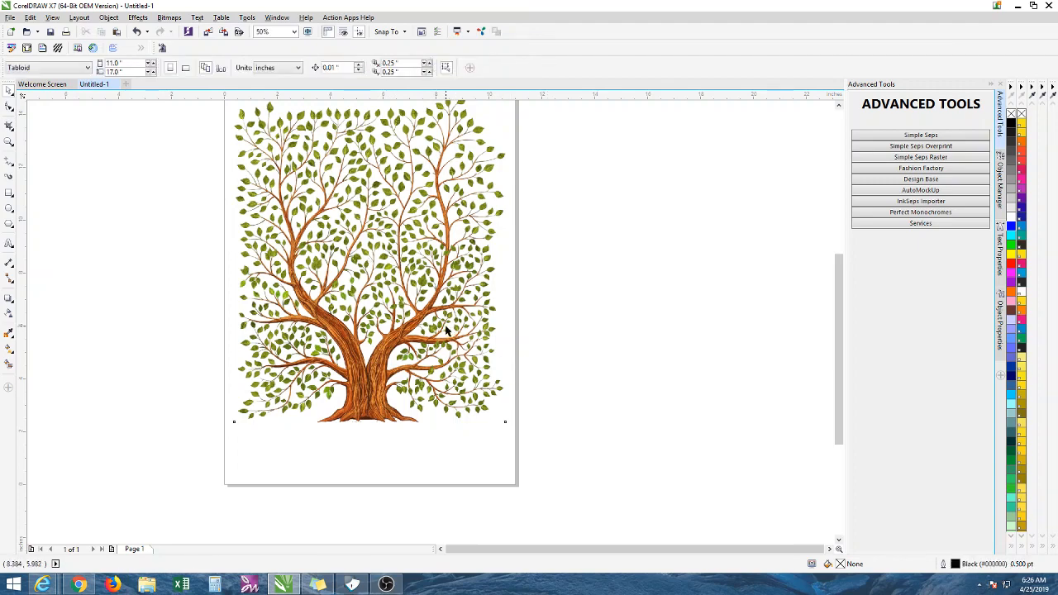
Export the tree as a PNG to the Desktop, replacing the existing tree.png.
click(7, 17)
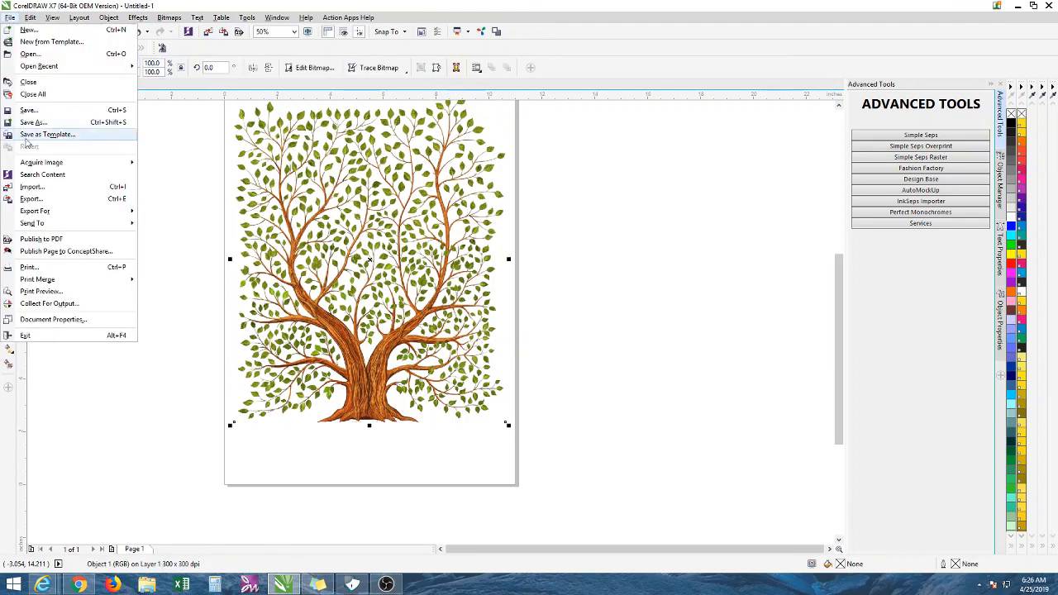
click(33, 198)
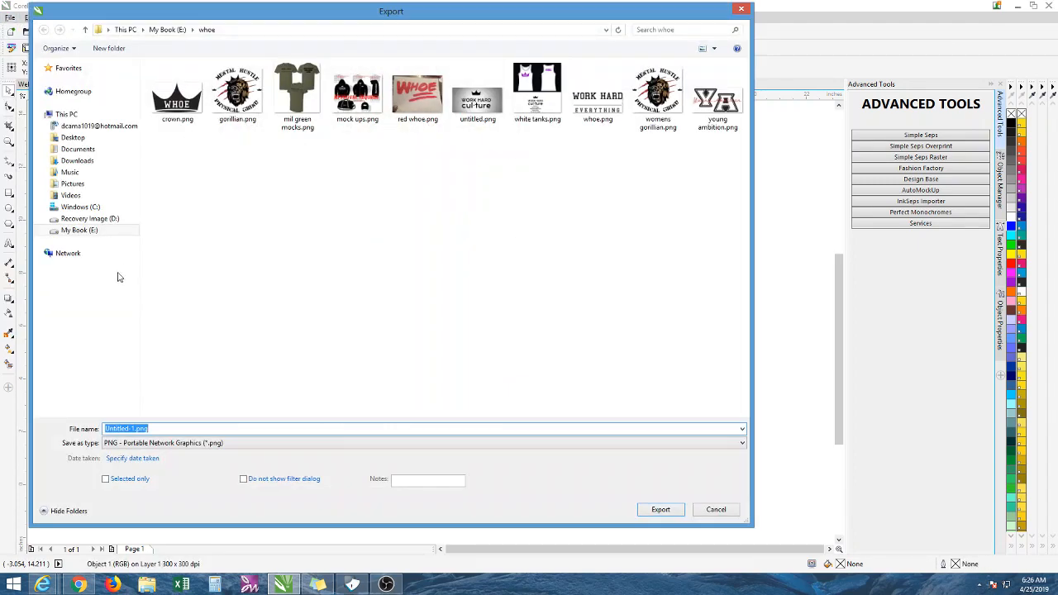
click(80, 138)
click(357, 91)
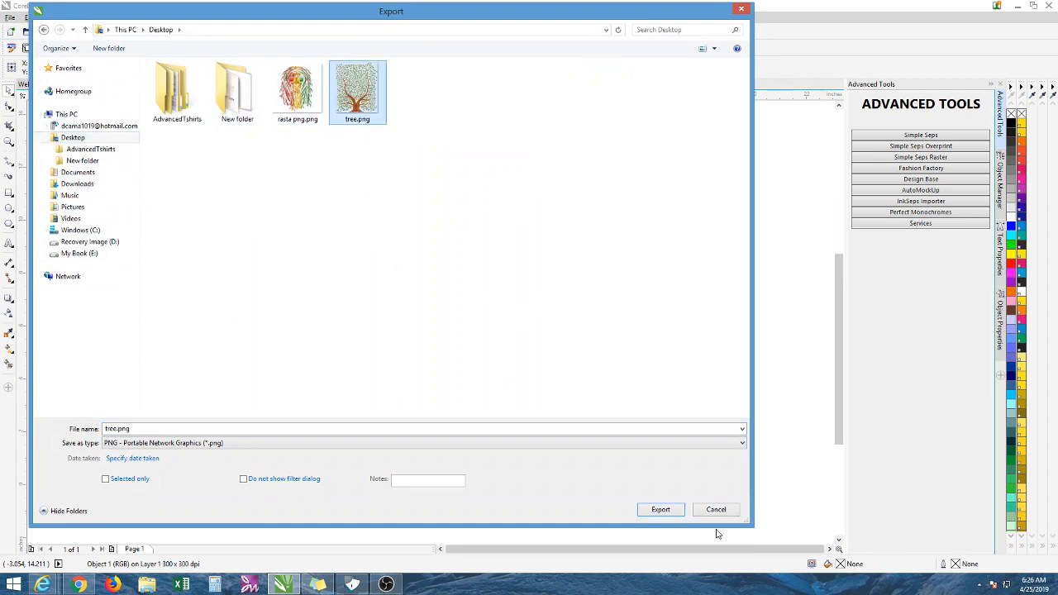
click(648, 508)
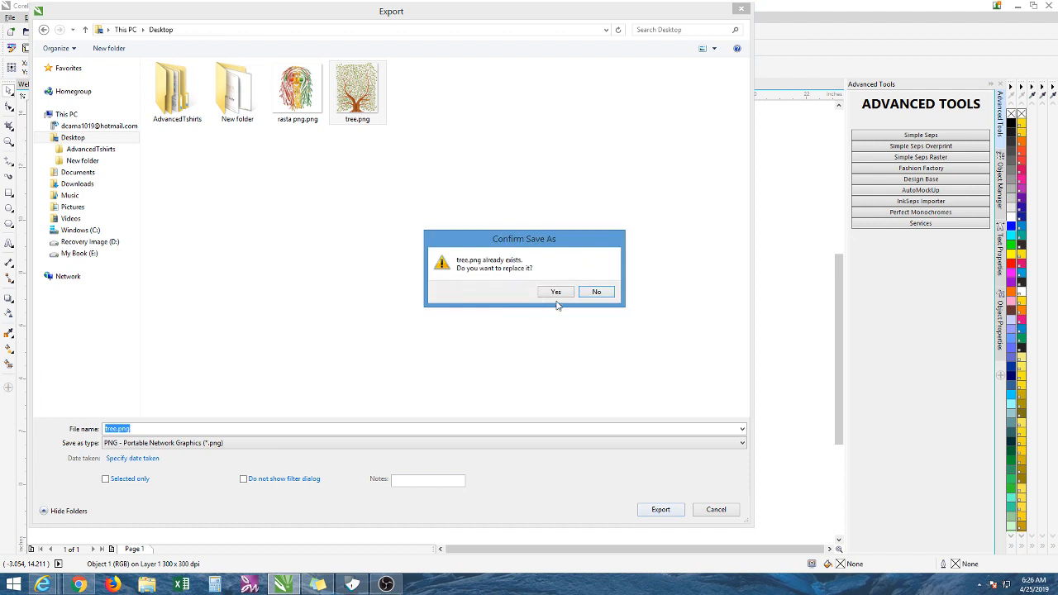
click(559, 295)
click(555, 296)
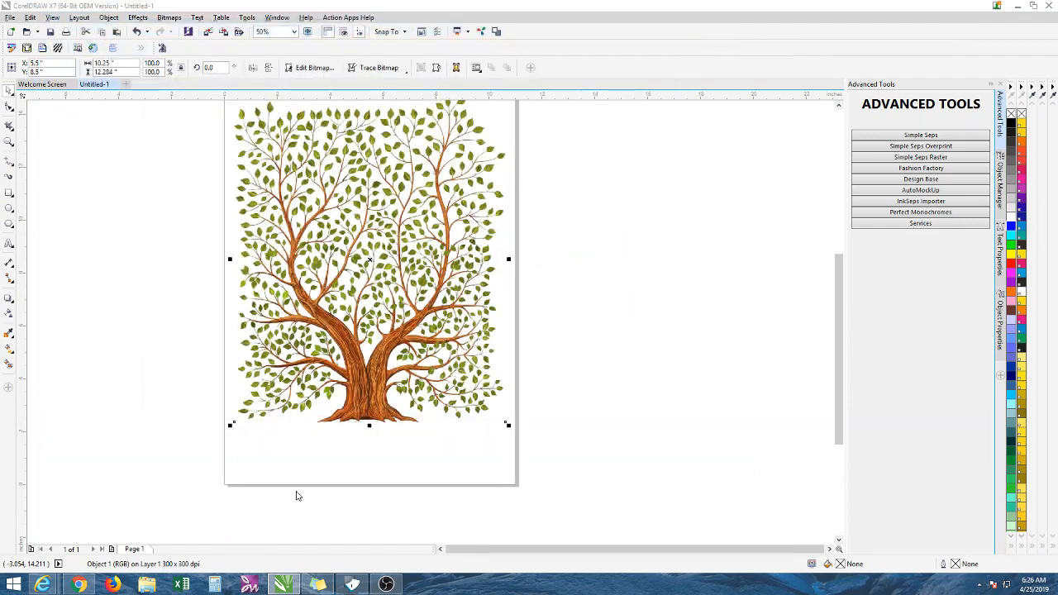
Switch to InkSeps in Chrome and compare the tree's color separation preview with the original artwork up close.
click(78, 584)
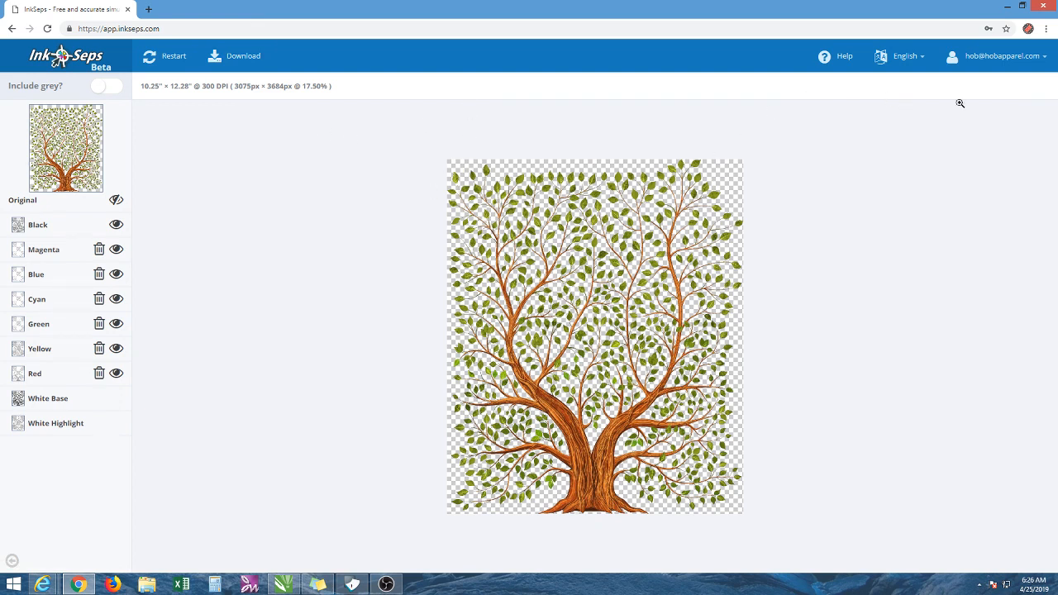
click(117, 201)
scroll(537, 281, up, 5)
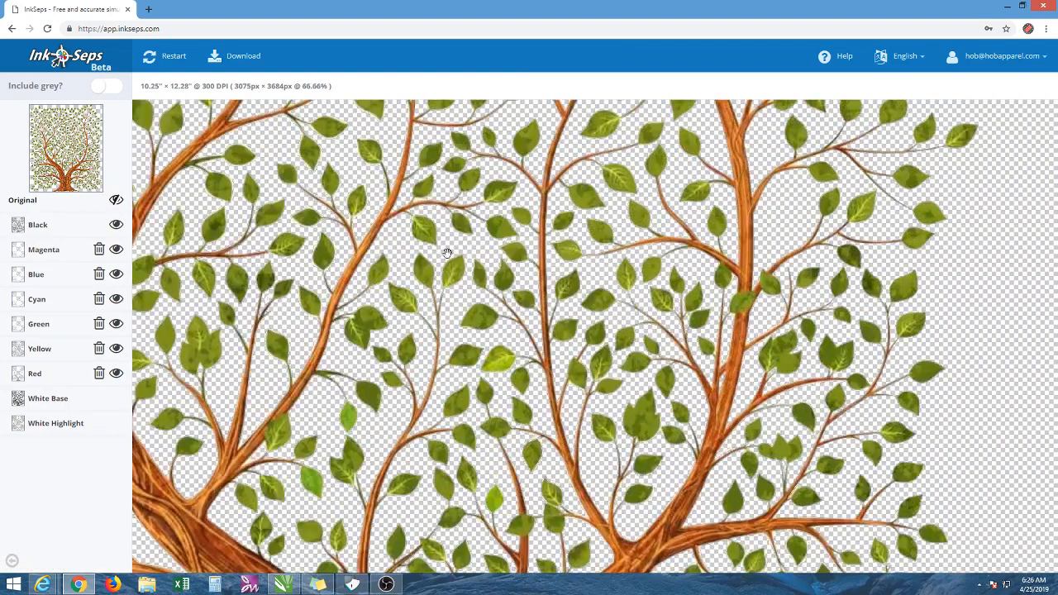
click(119, 202)
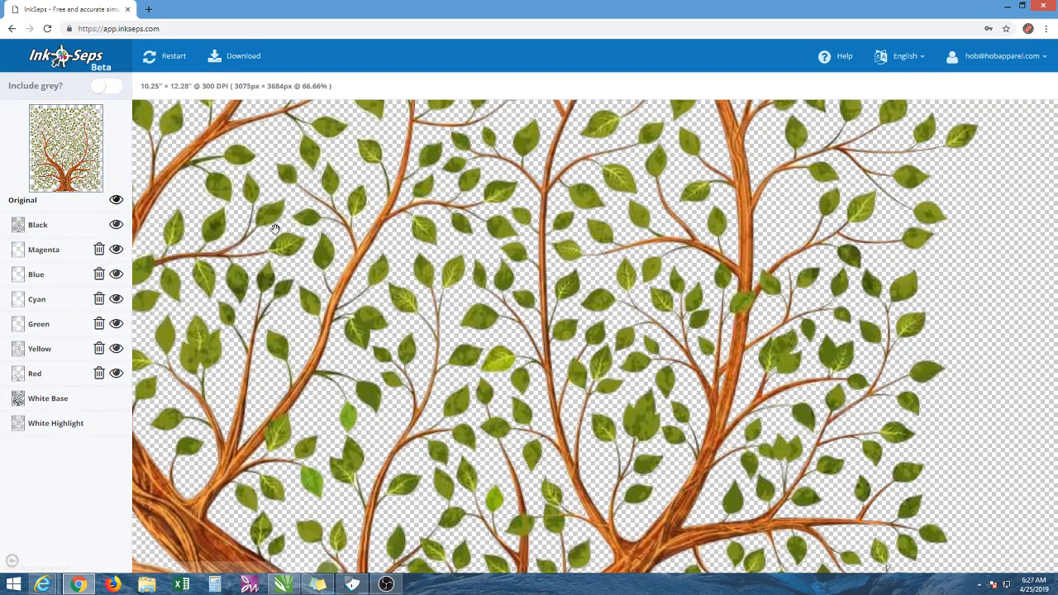
scroll(275, 229, down, 1)
scroll(295, 259, up, 2)
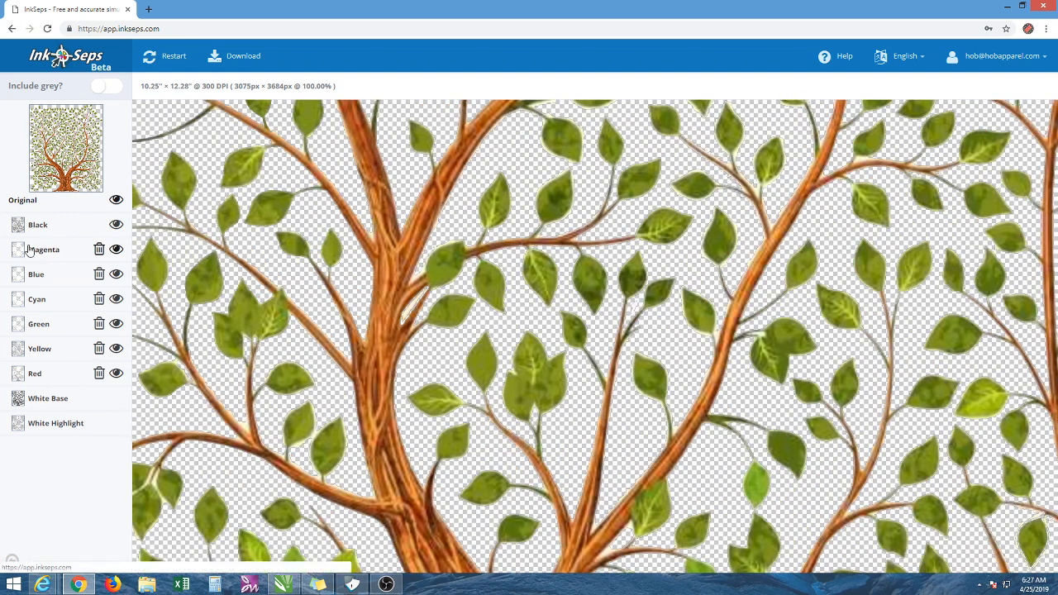
Examine the enlarged magenta layer and delete that layer from the separation.
click(29, 249)
click(85, 198)
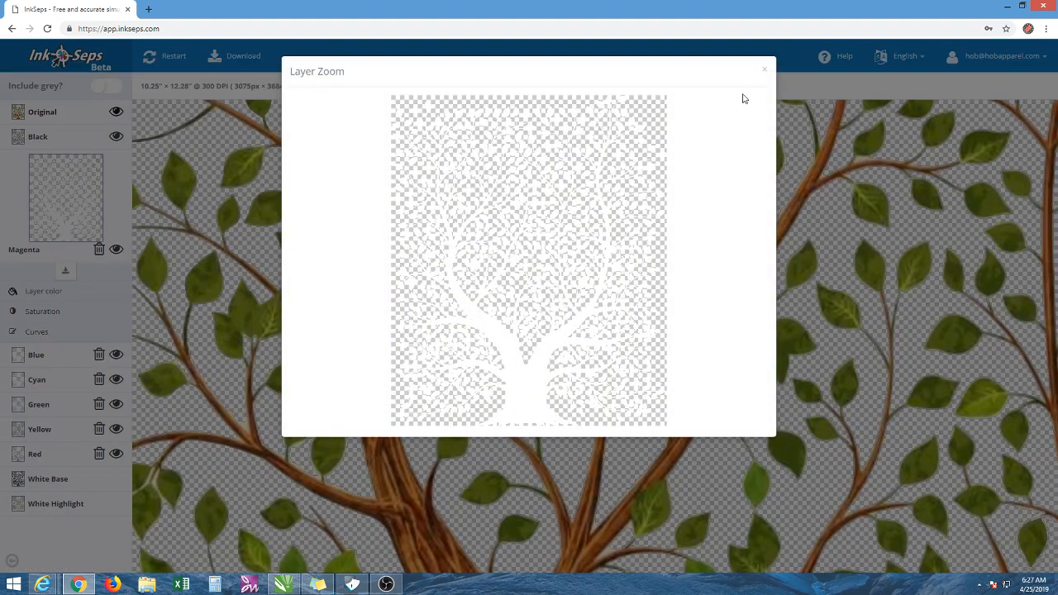
click(766, 74)
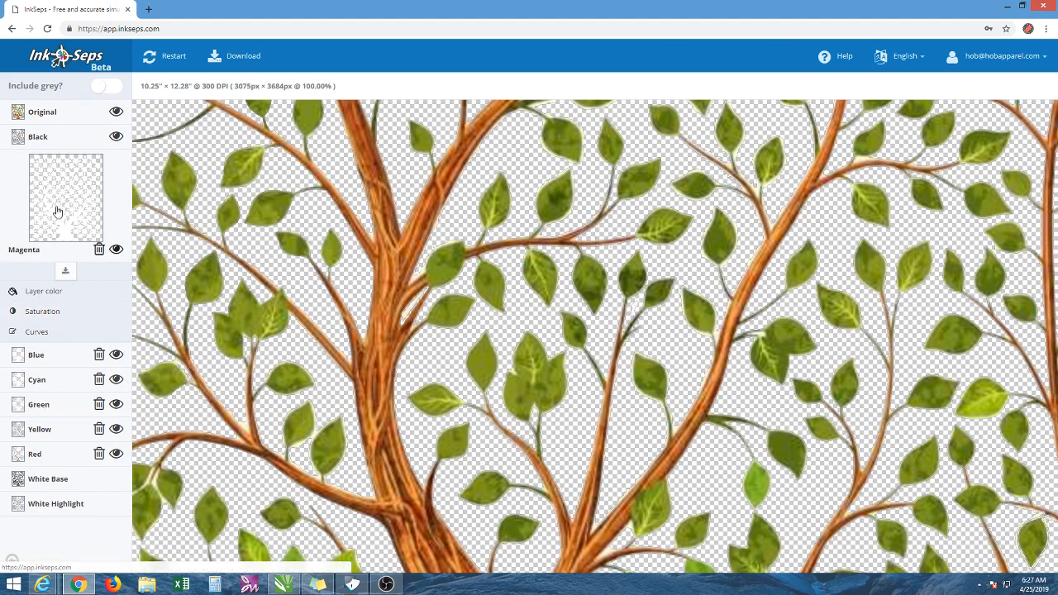
click(64, 205)
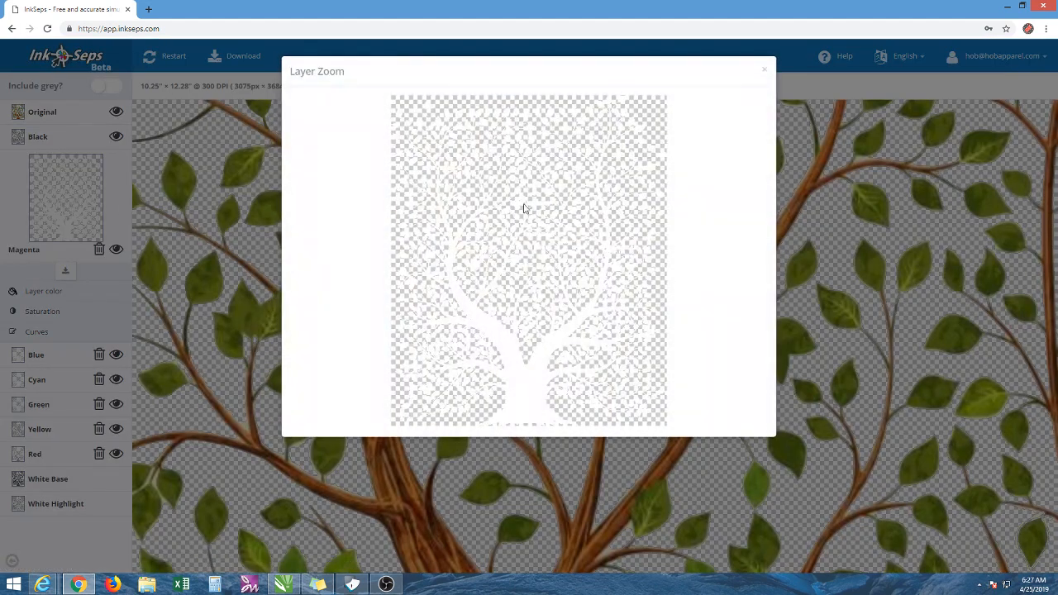
click(91, 210)
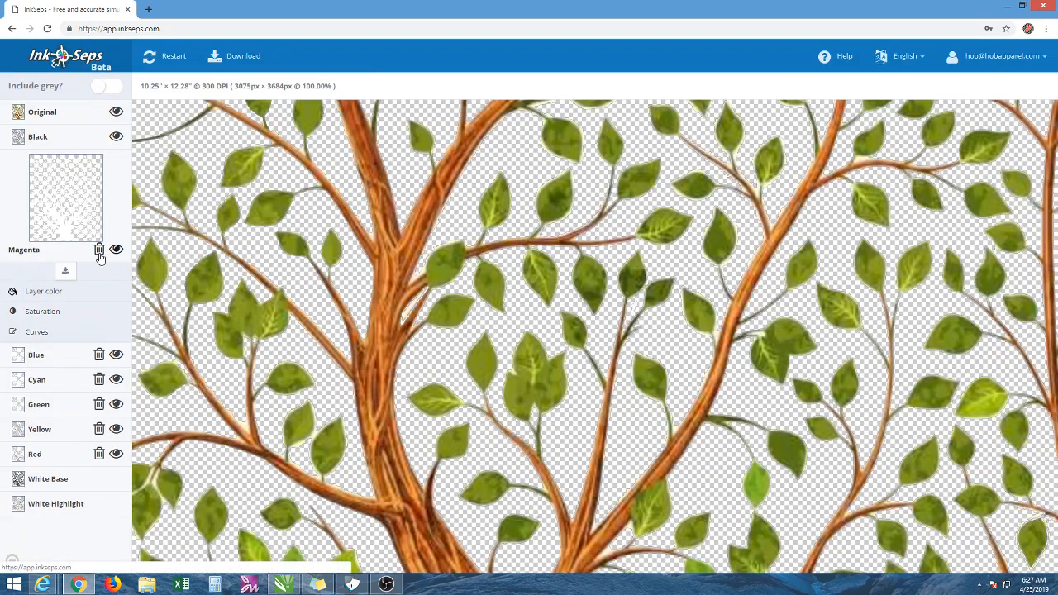
click(99, 250)
Check the enlarged blue layer, and delete the blue and cyan layers from the separation.
click(38, 252)
click(68, 225)
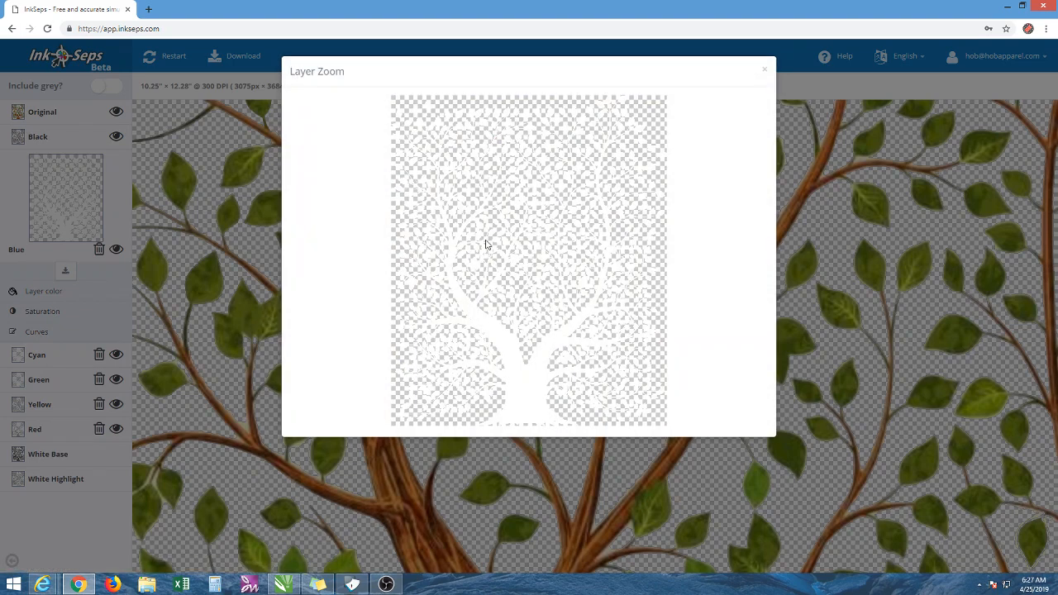
click(98, 252)
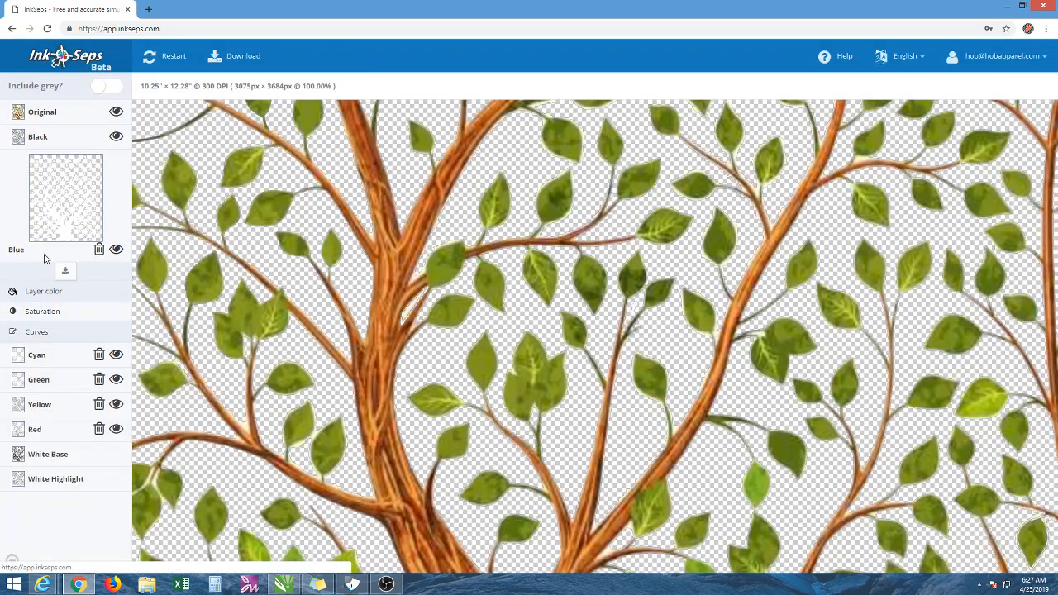
click(99, 252)
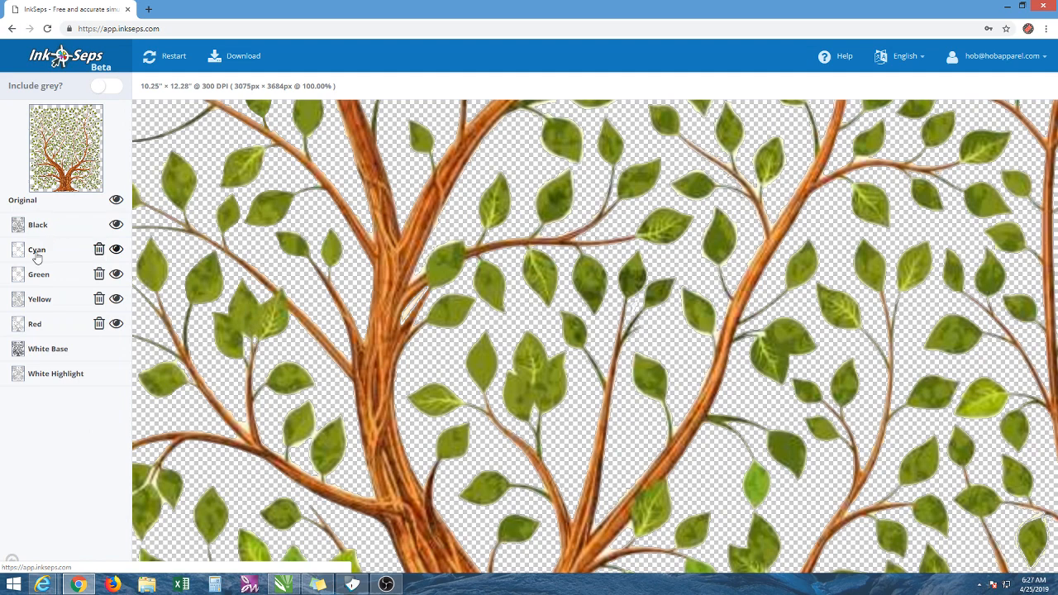
click(73, 249)
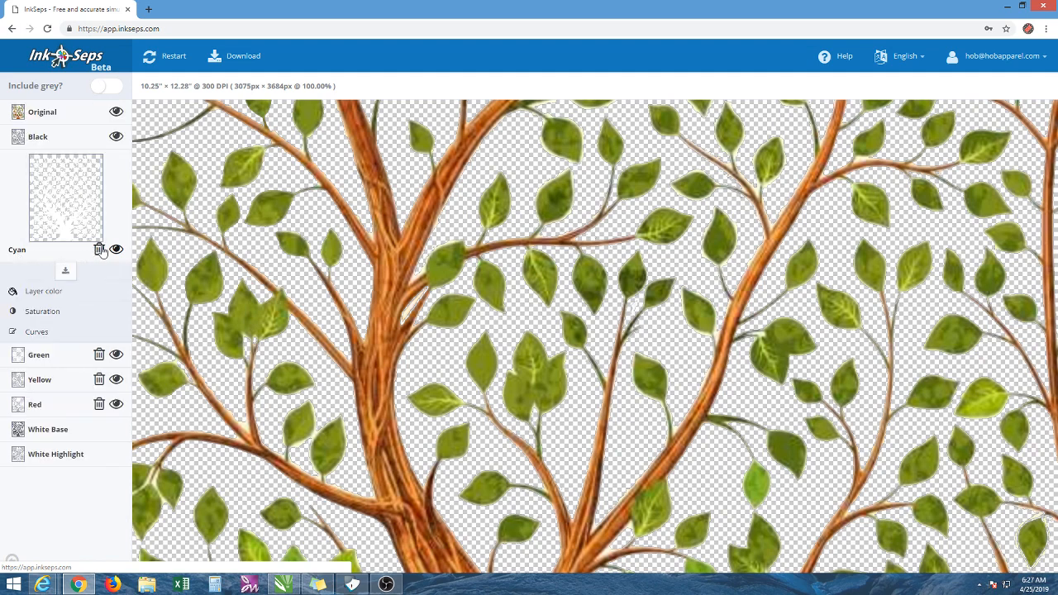
click(99, 249)
Examine the enlarged green layer against the leaves in the zoomed-in tree preview.
click(55, 257)
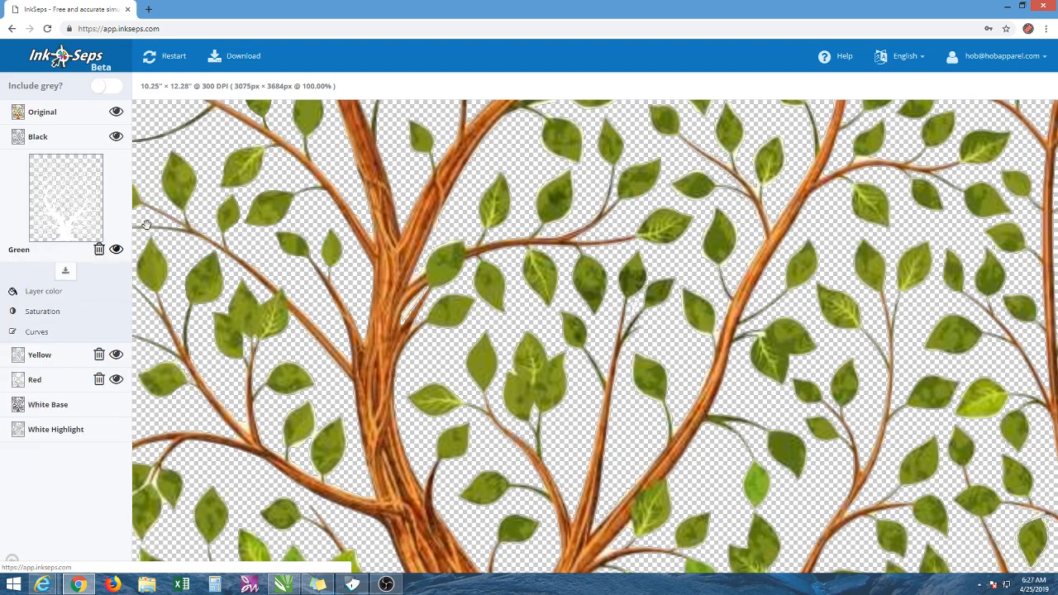
click(75, 202)
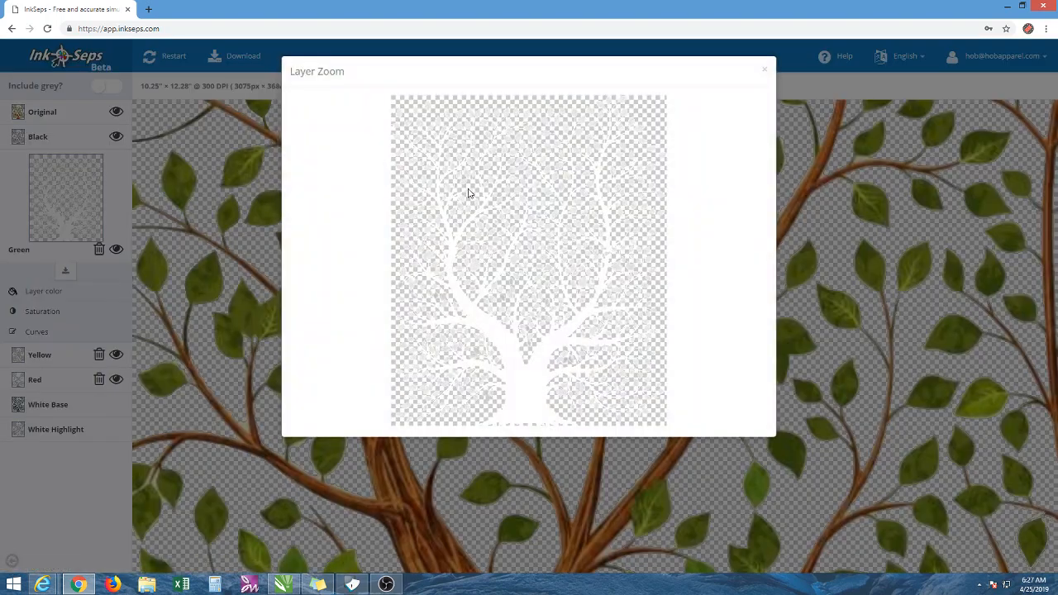
click(237, 261)
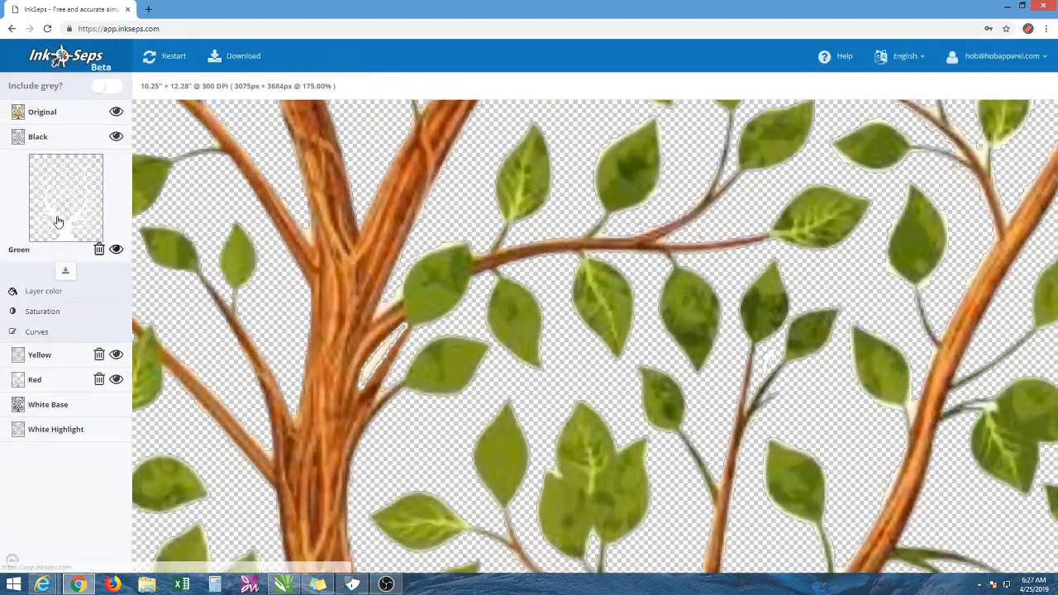
click(58, 220)
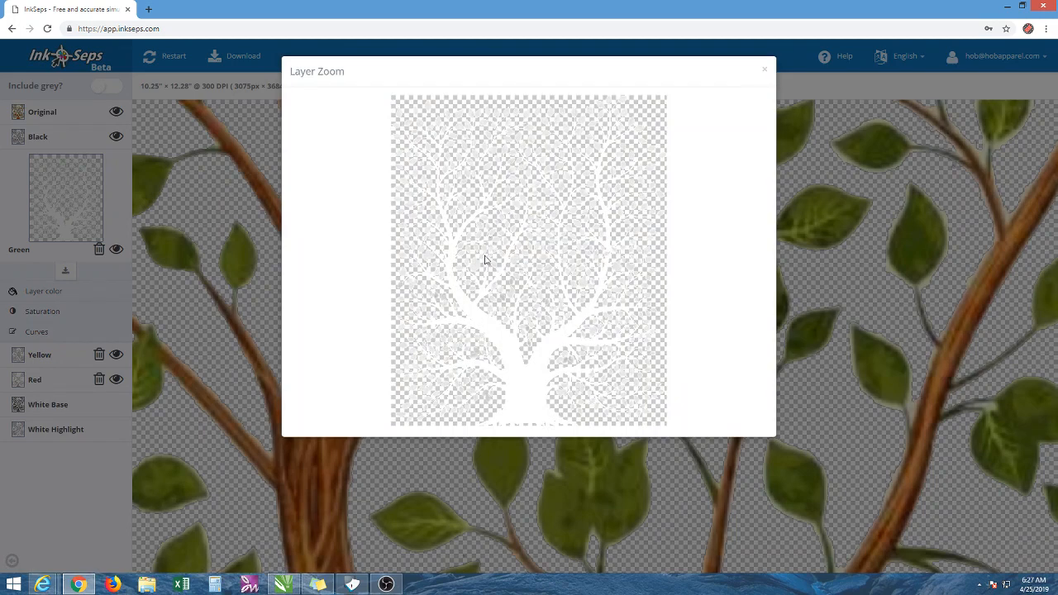
click(763, 73)
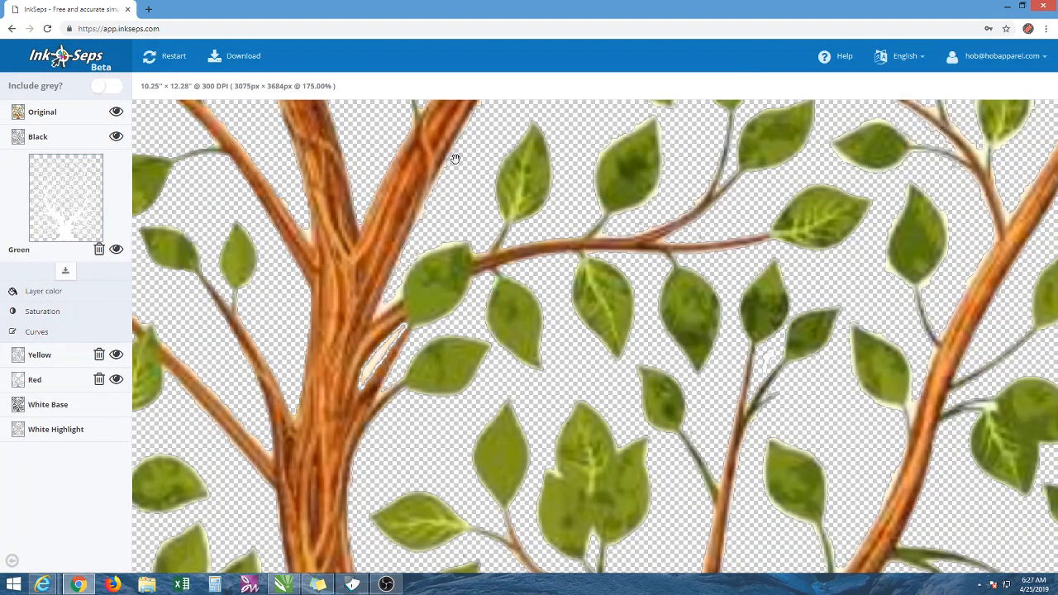
Raise the green layer's saturation to about 55 and hide the original artwork to show the separation preview.
click(43, 314)
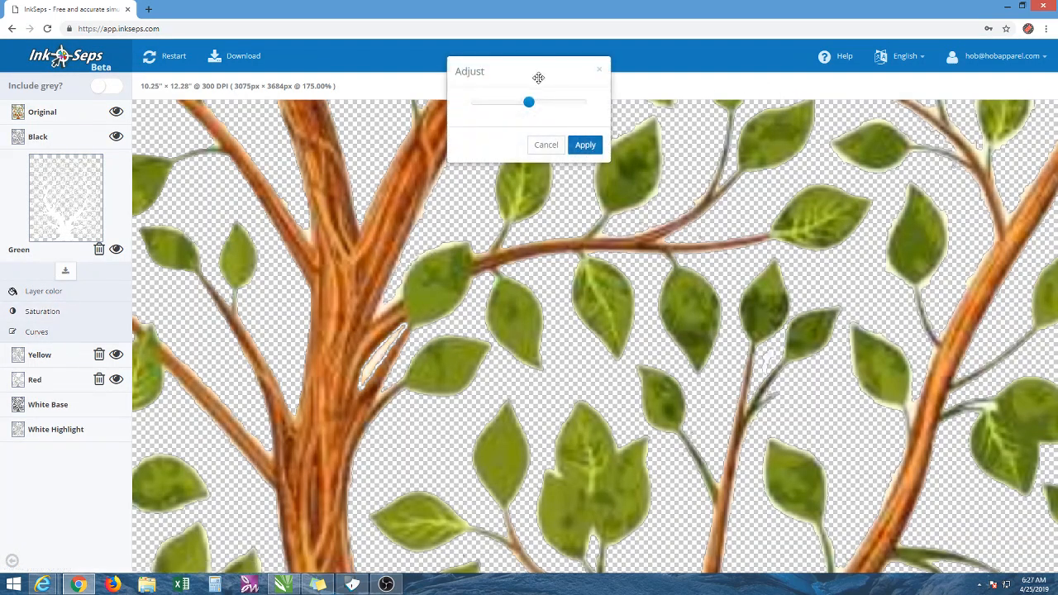
drag(529, 97, 558, 87)
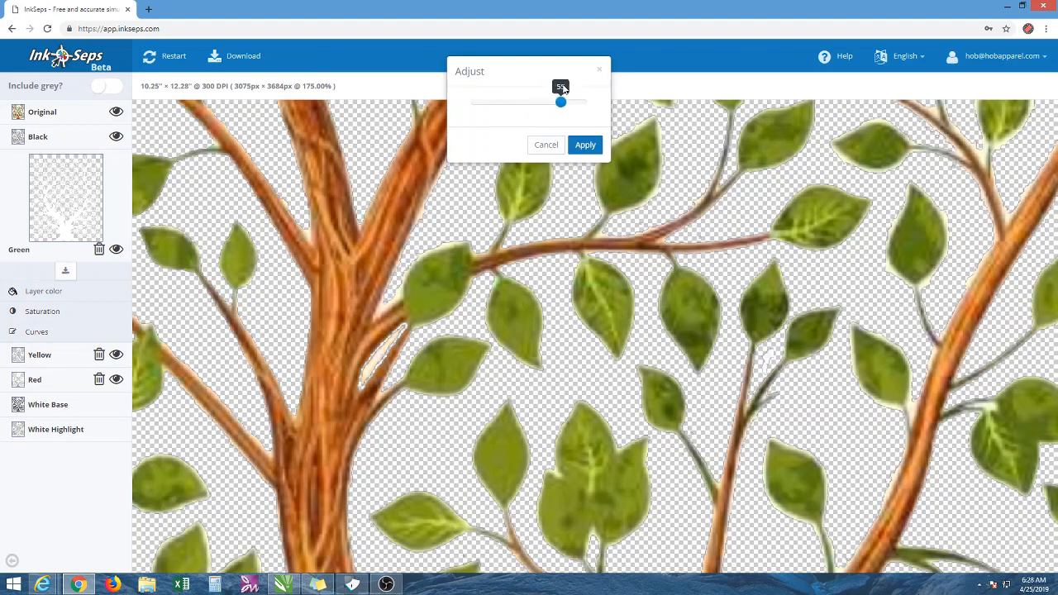
click(584, 144)
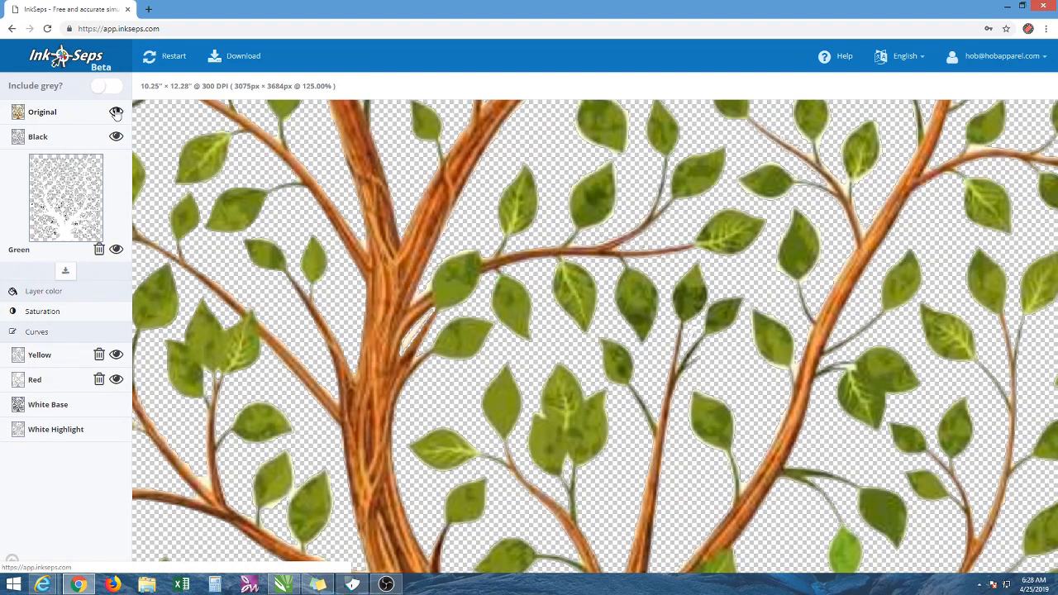
click(117, 113)
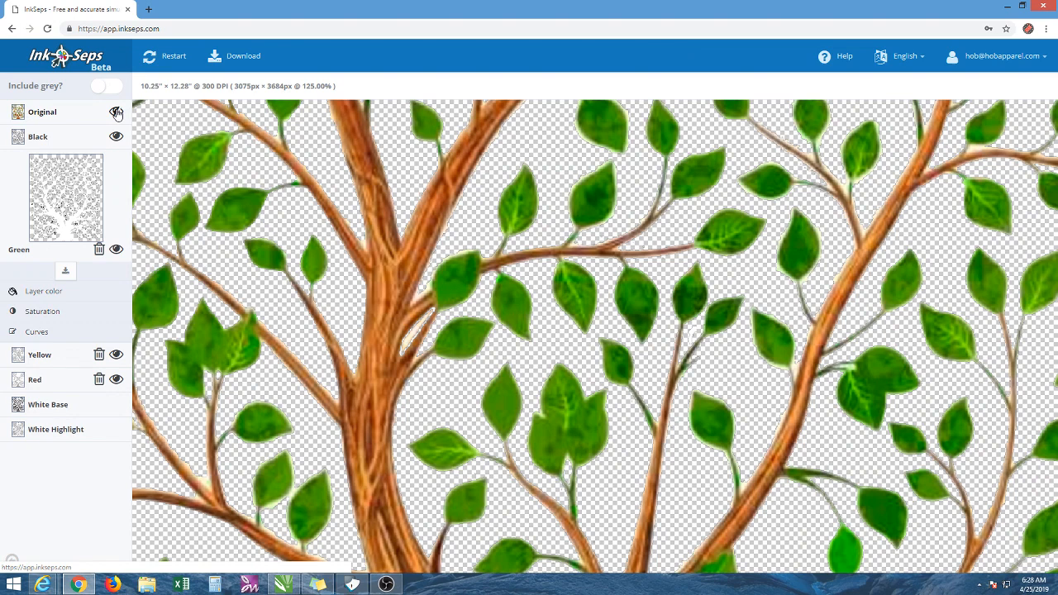
Lower the green layer's saturation and compare the leaves with the original artwork.
click(54, 310)
drag(530, 90, 501, 86)
click(584, 145)
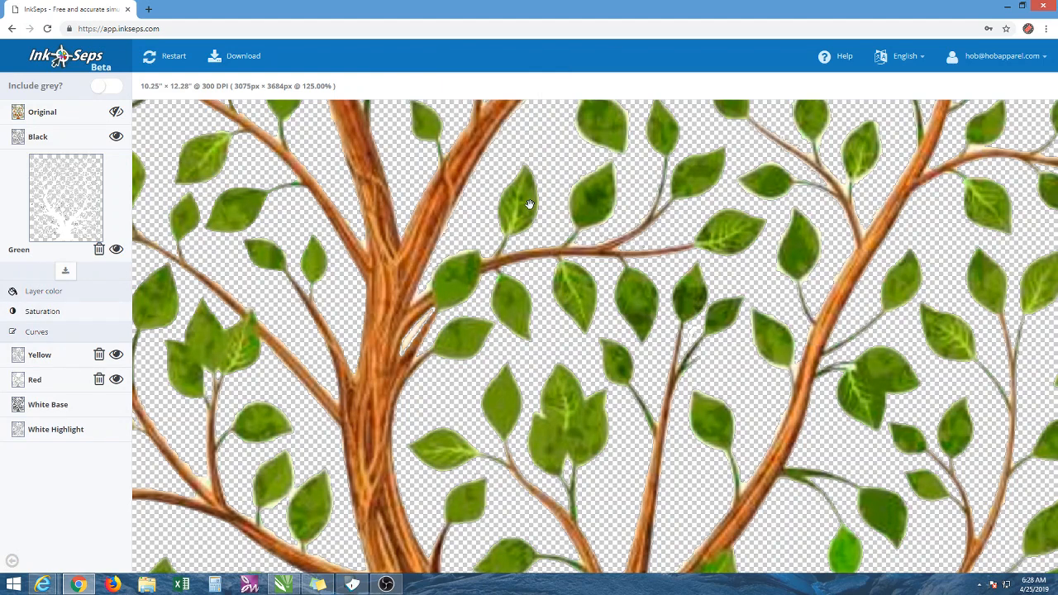
click(117, 112)
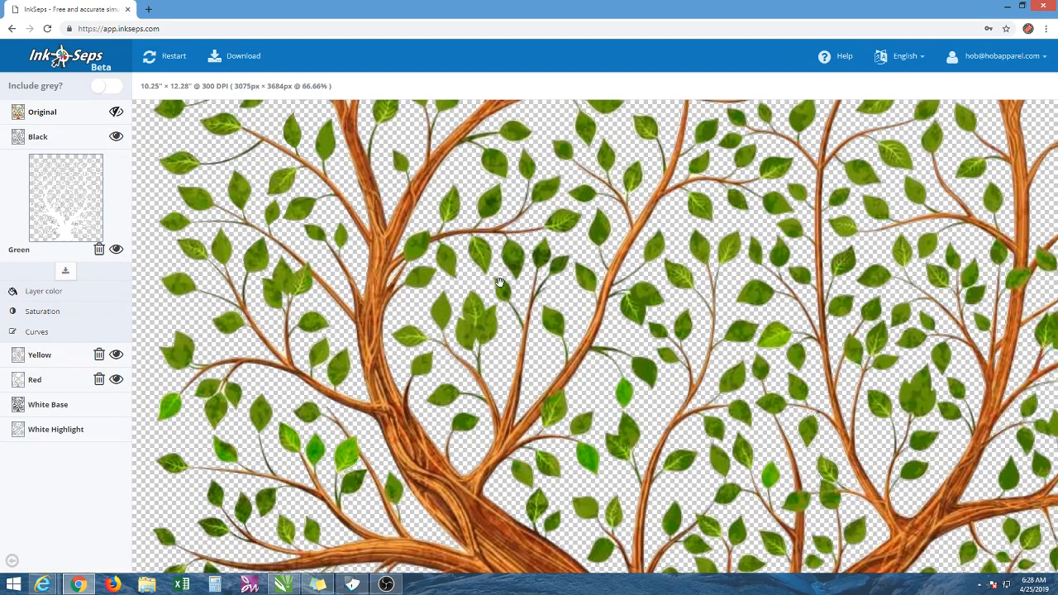
Try lime, teal and blue as the green layer's color, and return the layer to green.
click(46, 310)
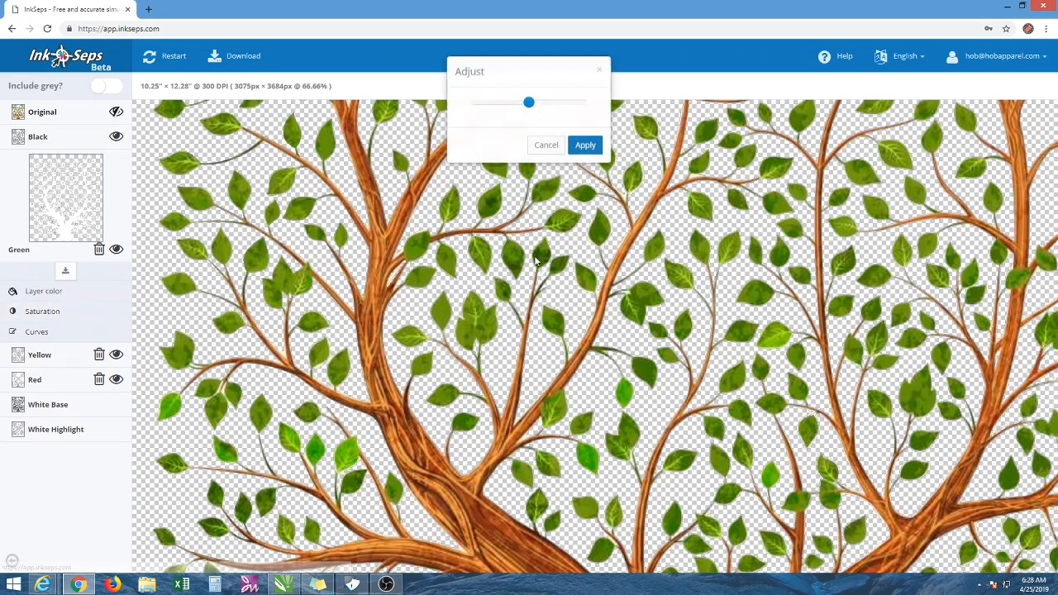
click(556, 145)
click(75, 295)
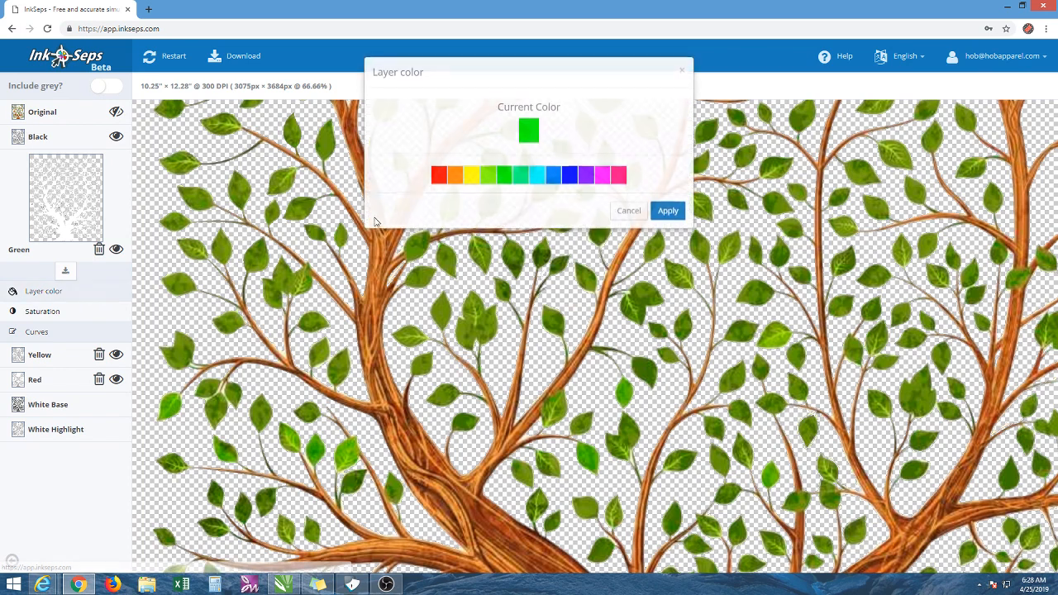
drag(540, 70, 334, 289)
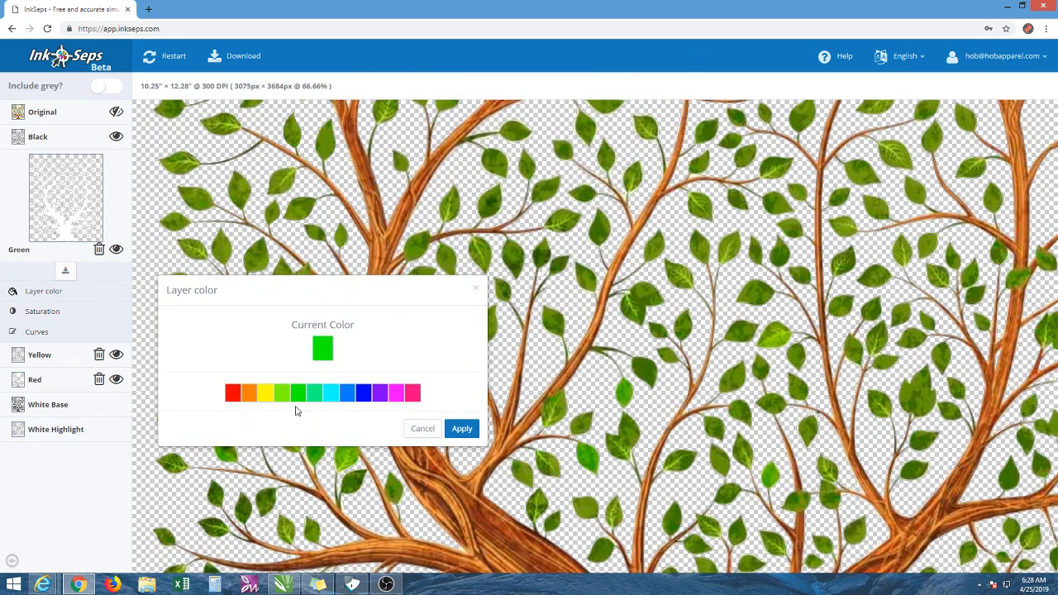
click(282, 395)
click(298, 394)
click(315, 394)
click(365, 394)
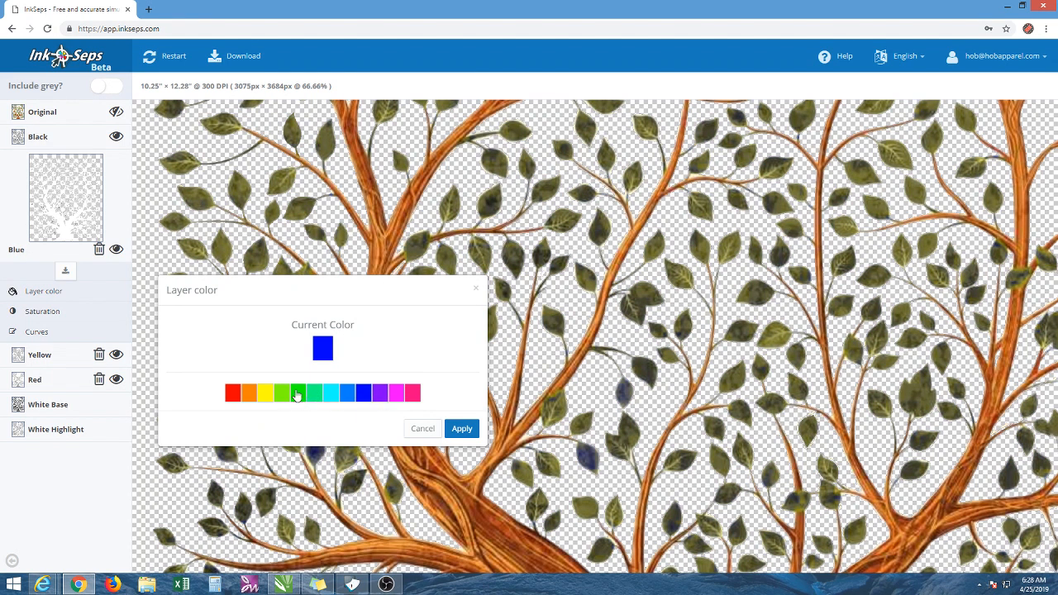
click(300, 394)
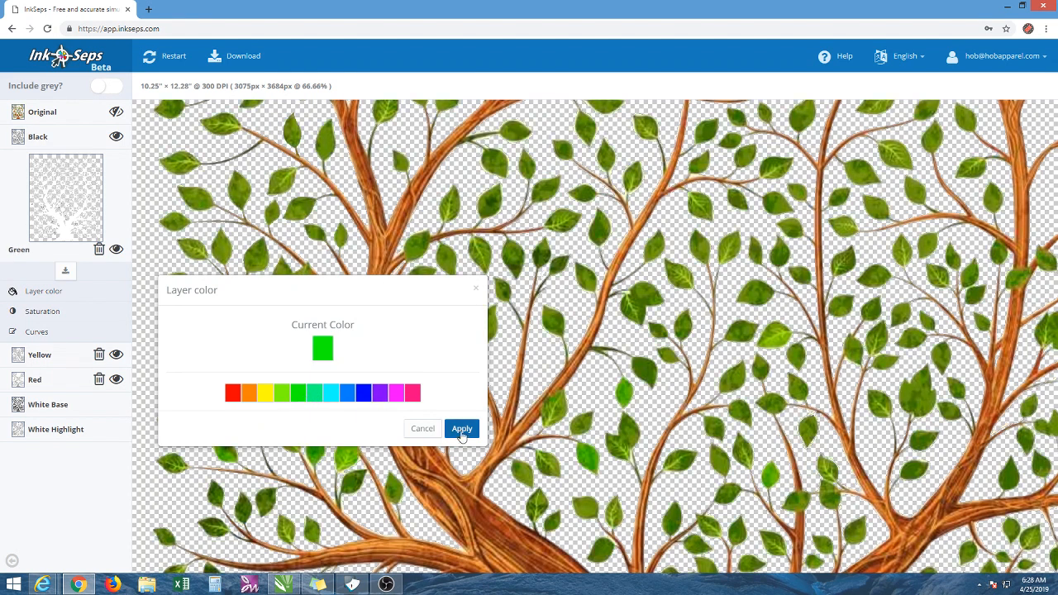
click(423, 429)
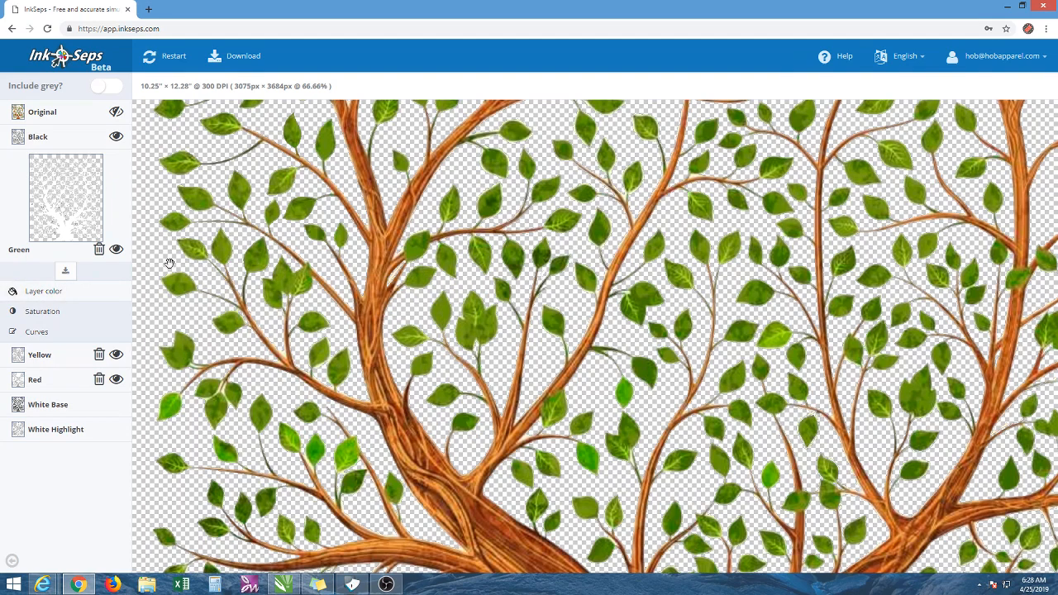
Examine the enlarged yellow layer and compare it with the whole tree preview.
click(43, 357)
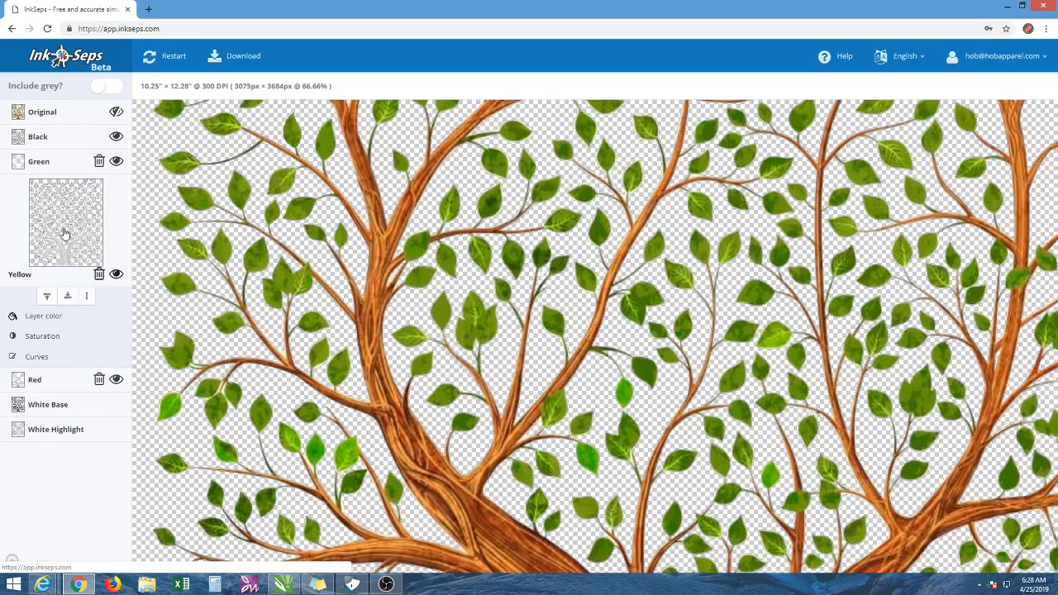
click(64, 227)
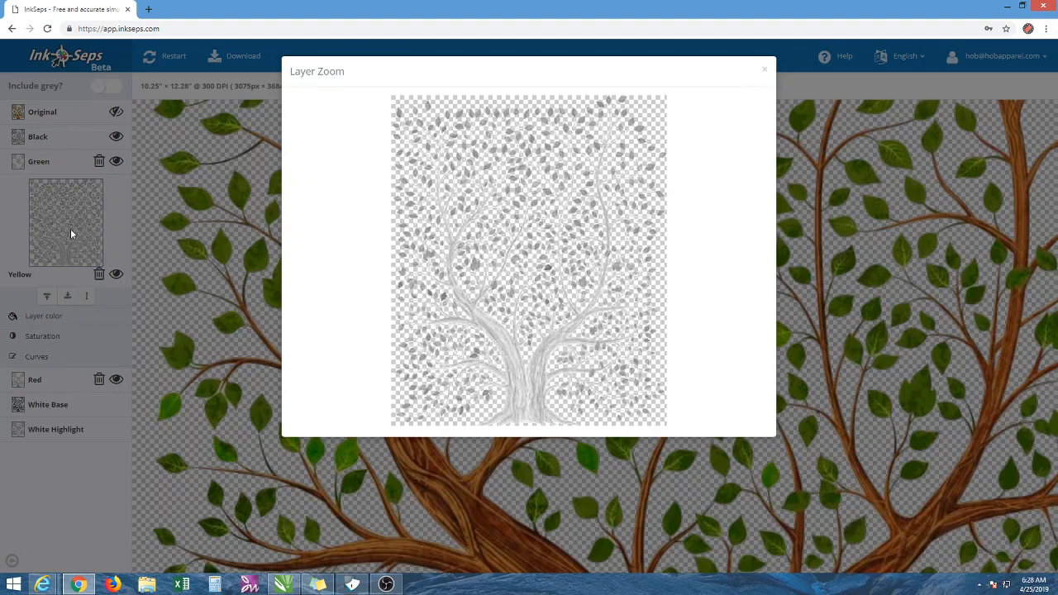
click(766, 74)
scroll(479, 216, down, 3)
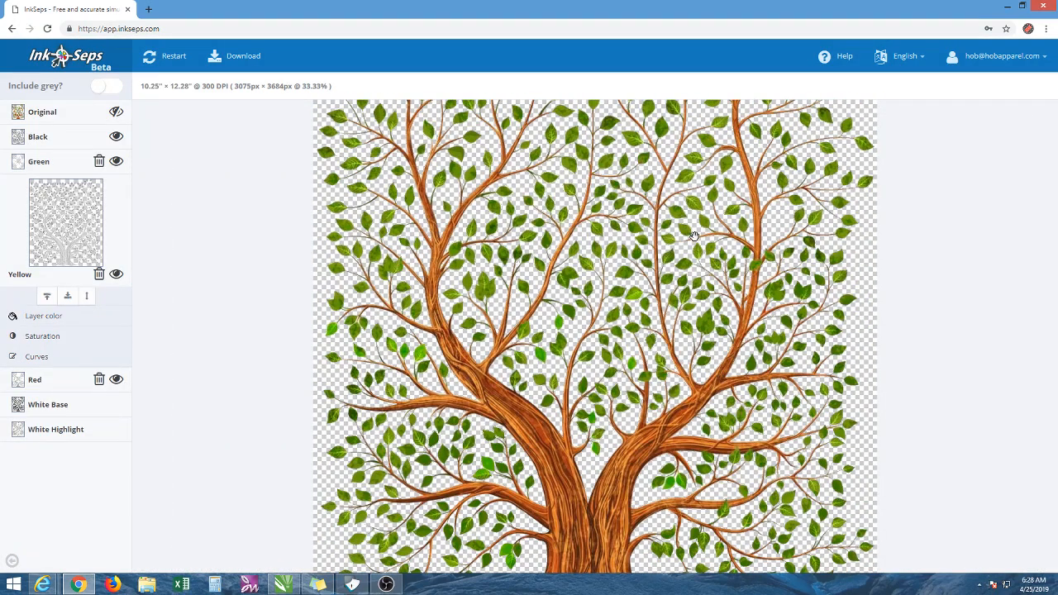
scroll(737, 261, down, 1)
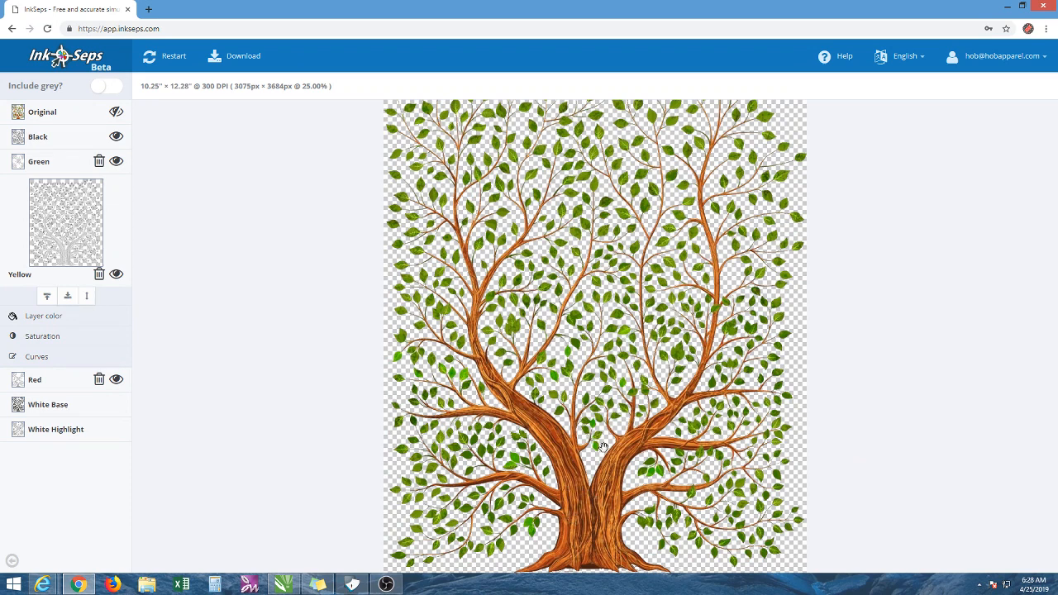
scroll(672, 302, up, 1)
scroll(642, 328, down, 2)
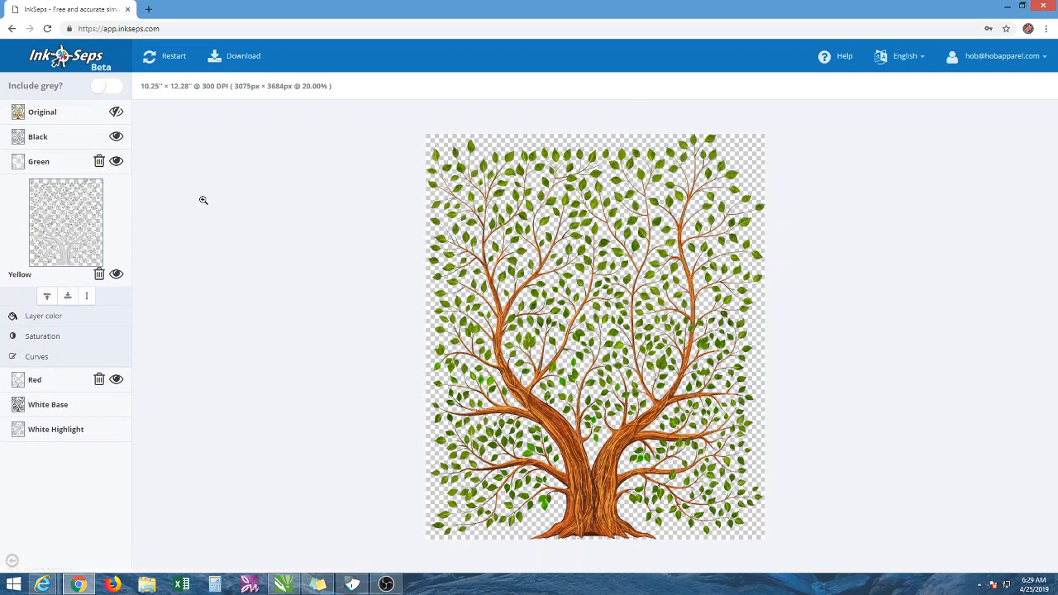
Recheck the green layer's thumbnail and the enlarged yellow layer against the leaves and branches in the preview.
click(45, 161)
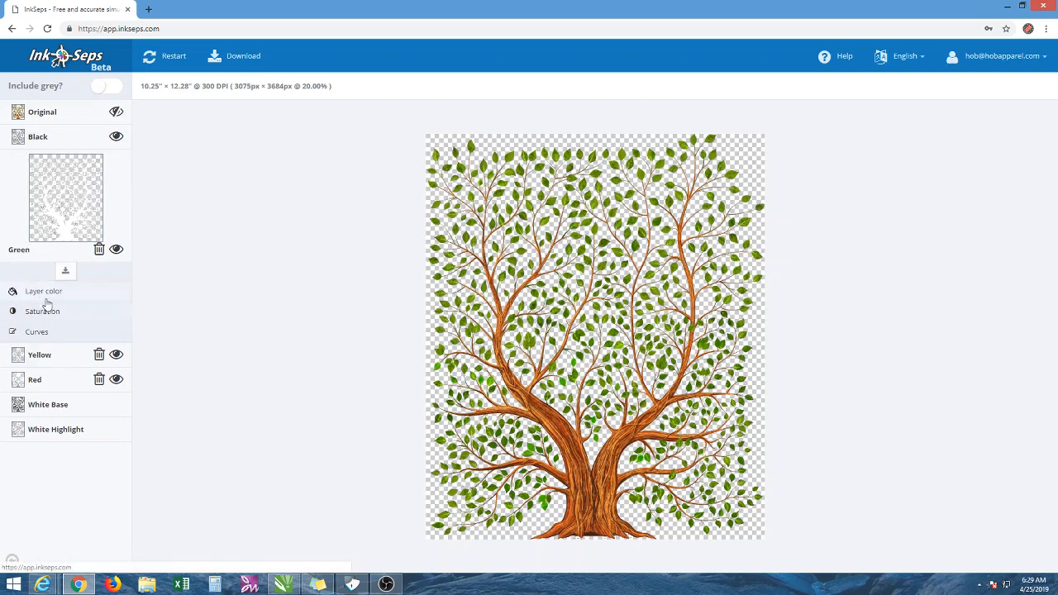
click(35, 350)
click(69, 240)
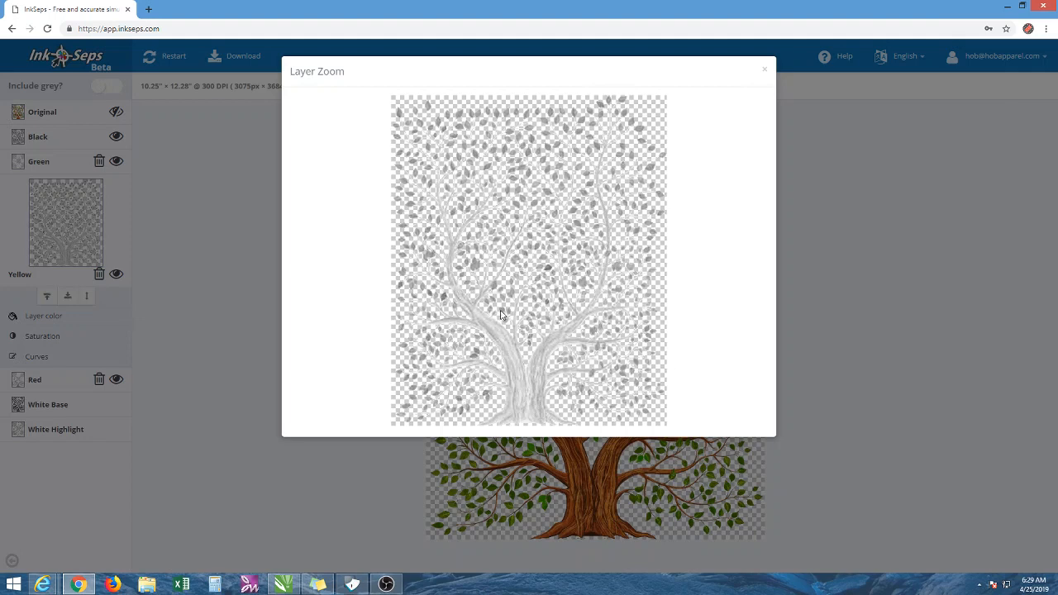
click(763, 74)
scroll(628, 211, up, 3)
scroll(645, 211, up, 1)
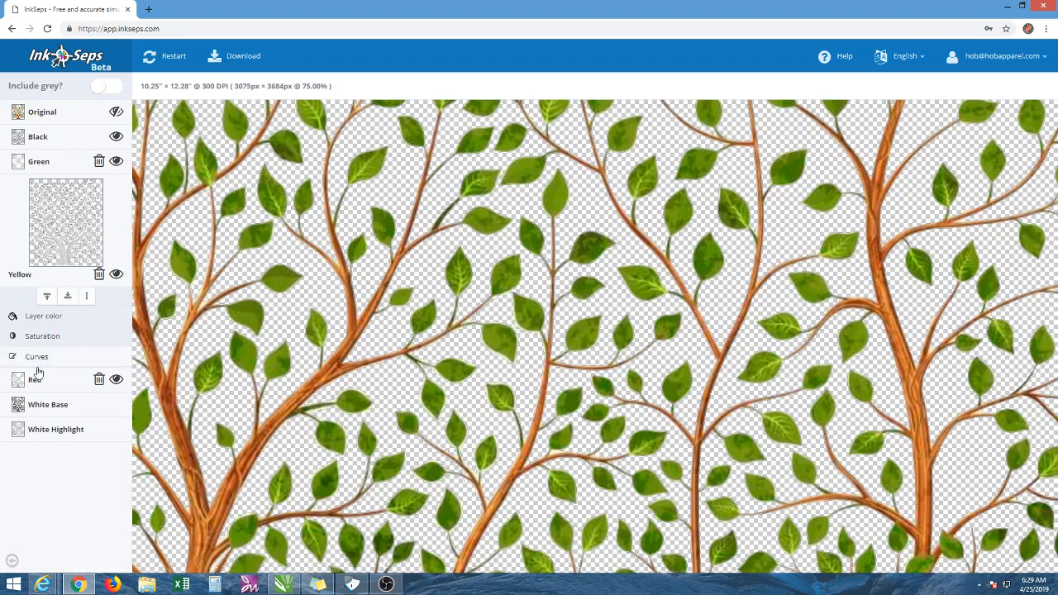
scroll(305, 297, down, 3)
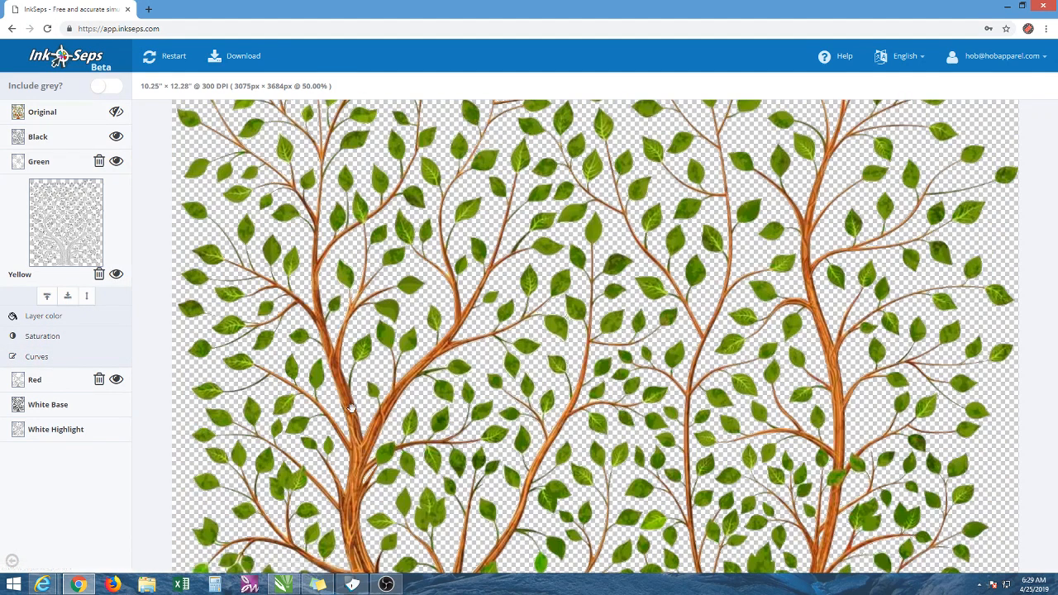
click(71, 208)
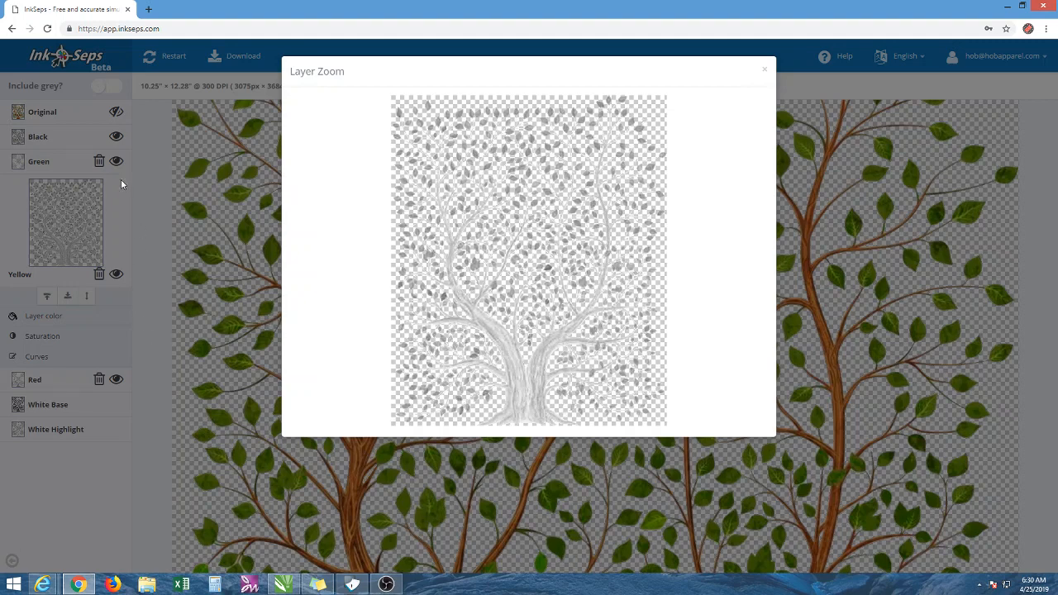
click(759, 71)
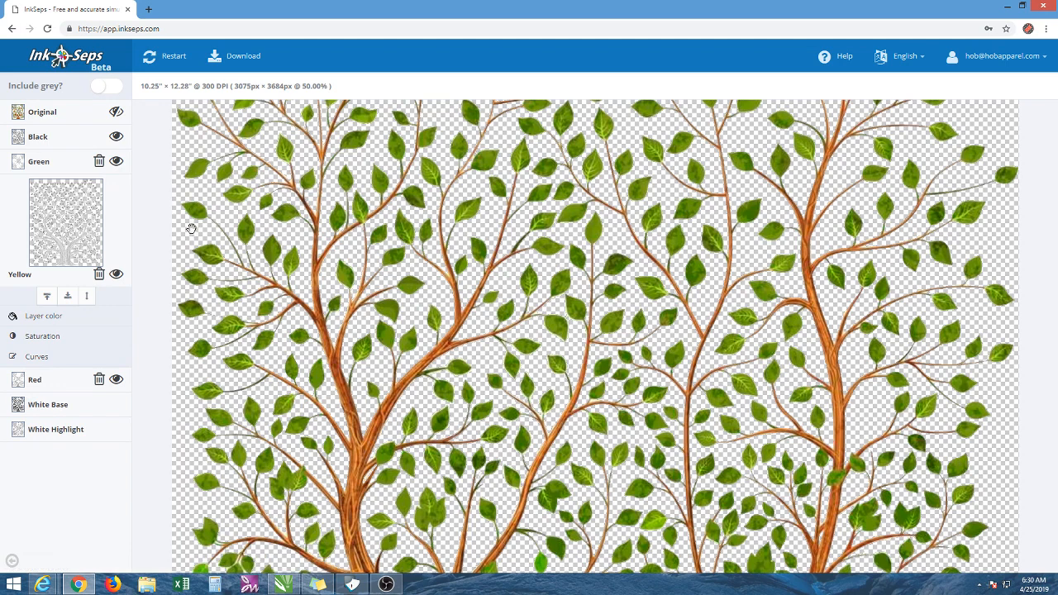
Delete the yellow and red layers from the separation.
scroll(171, 239, down, 1)
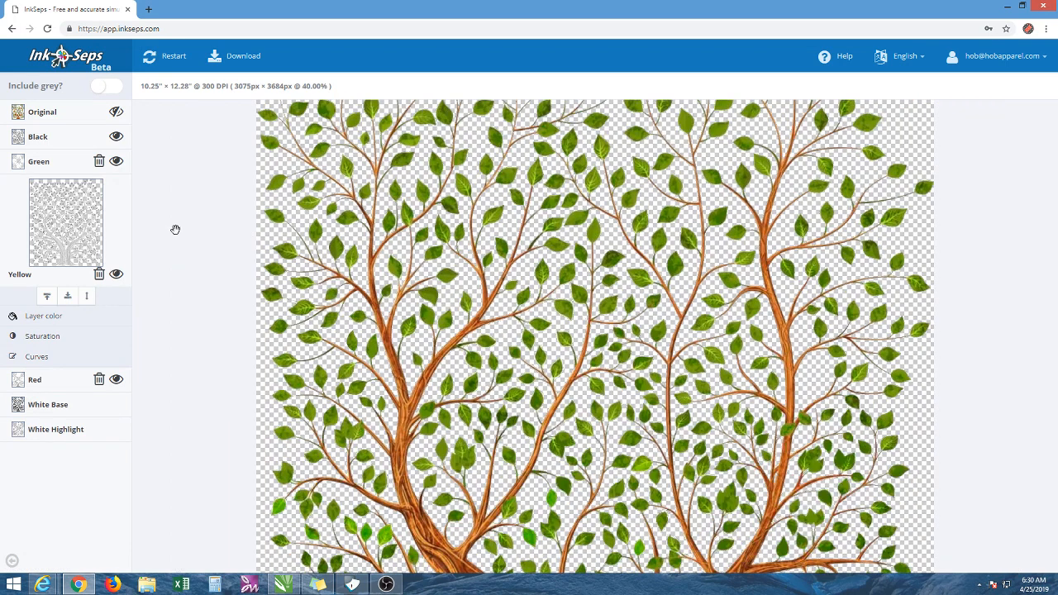
scroll(253, 262, down, 1)
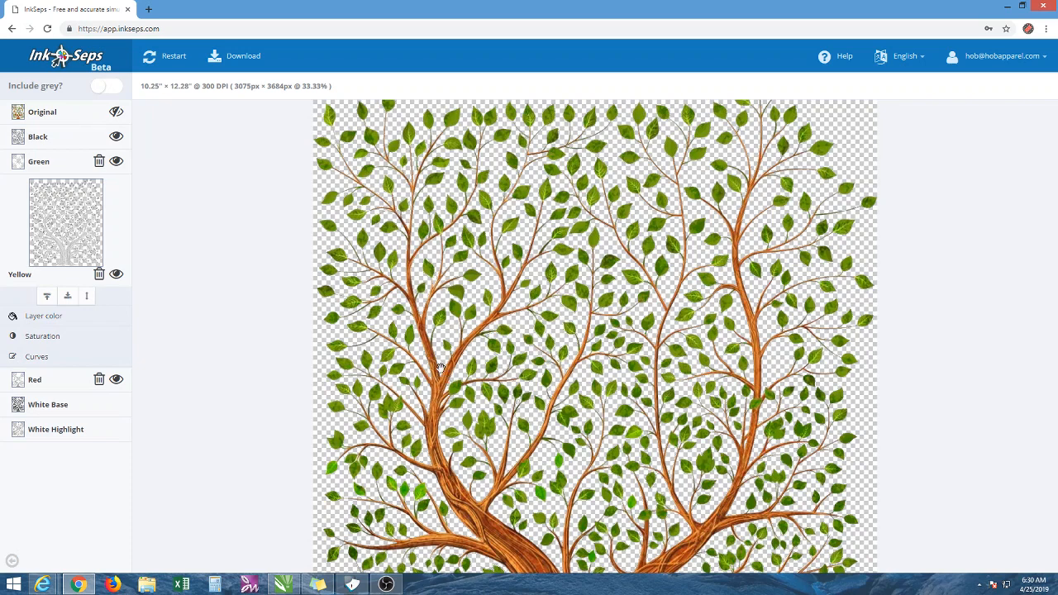
scroll(463, 389, down, 1)
scroll(467, 392, up, 1)
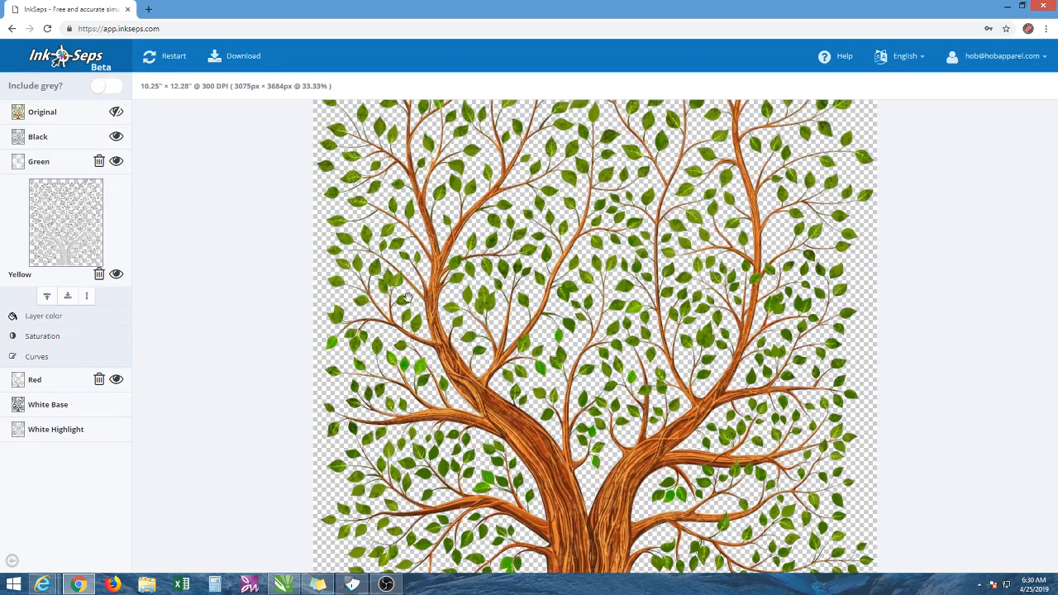
scroll(319, 191, up, 2)
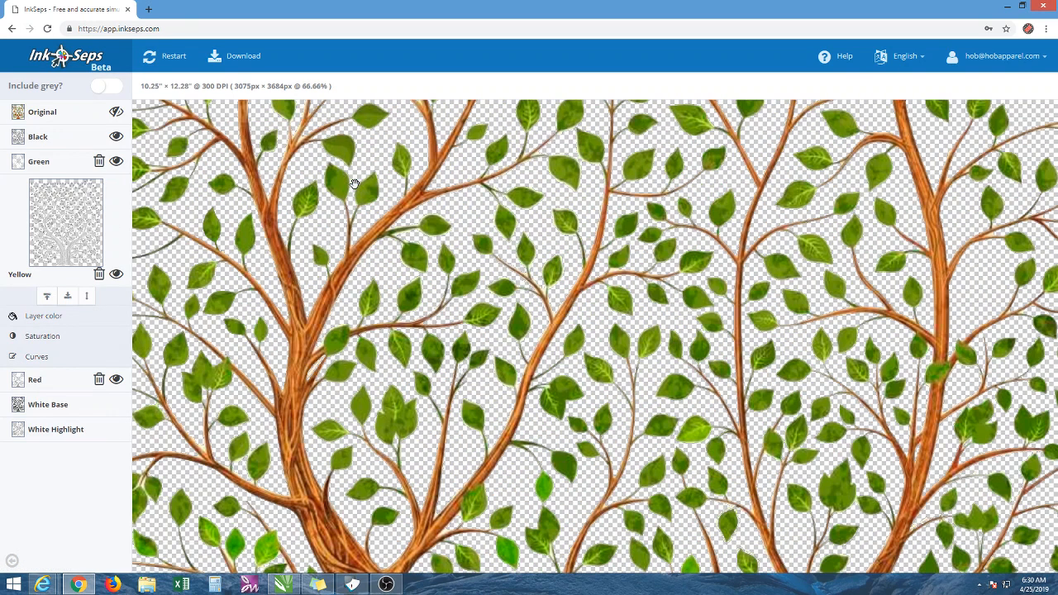
scroll(310, 194, up, 2)
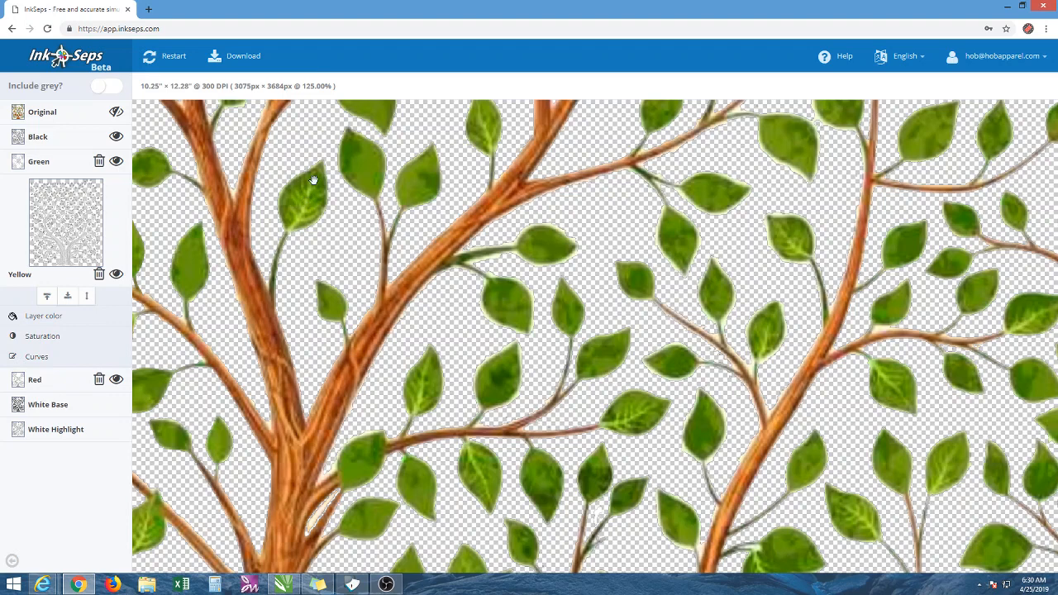
scroll(182, 179, down, 1)
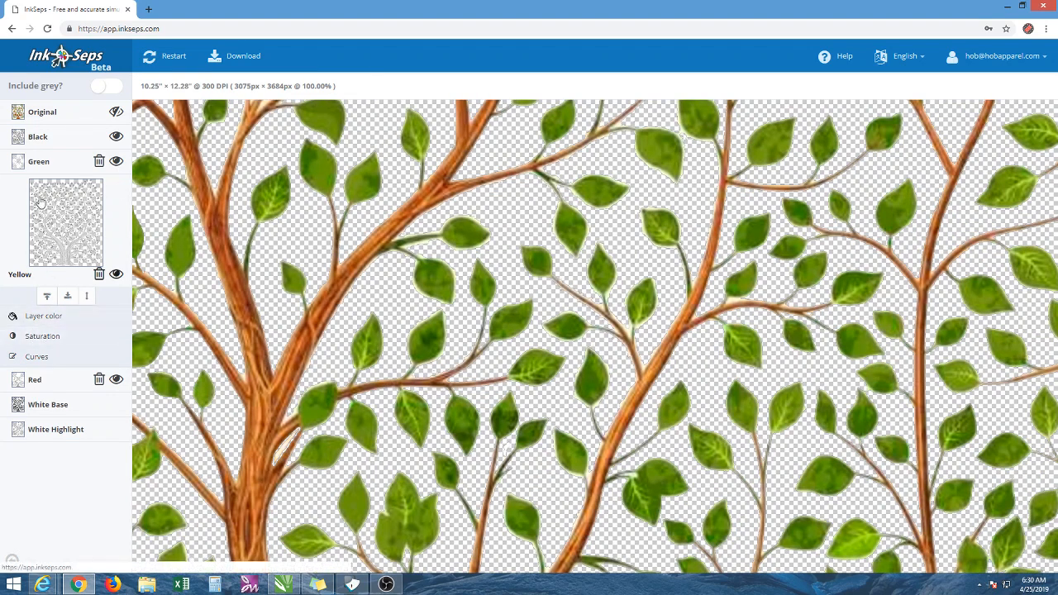
click(98, 275)
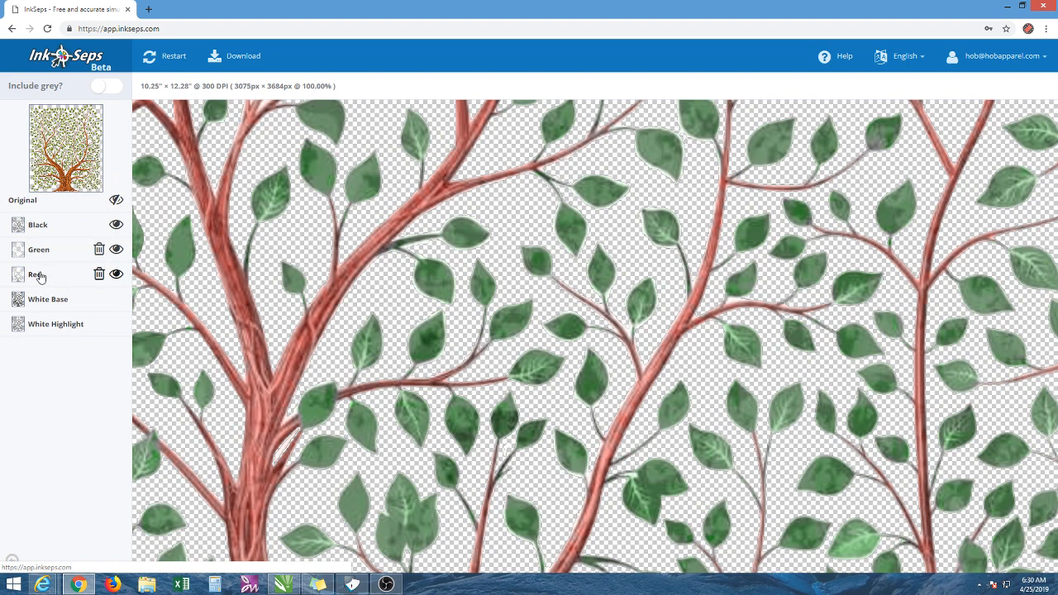
click(99, 273)
Select the green layer and show its adjustment options.
click(40, 253)
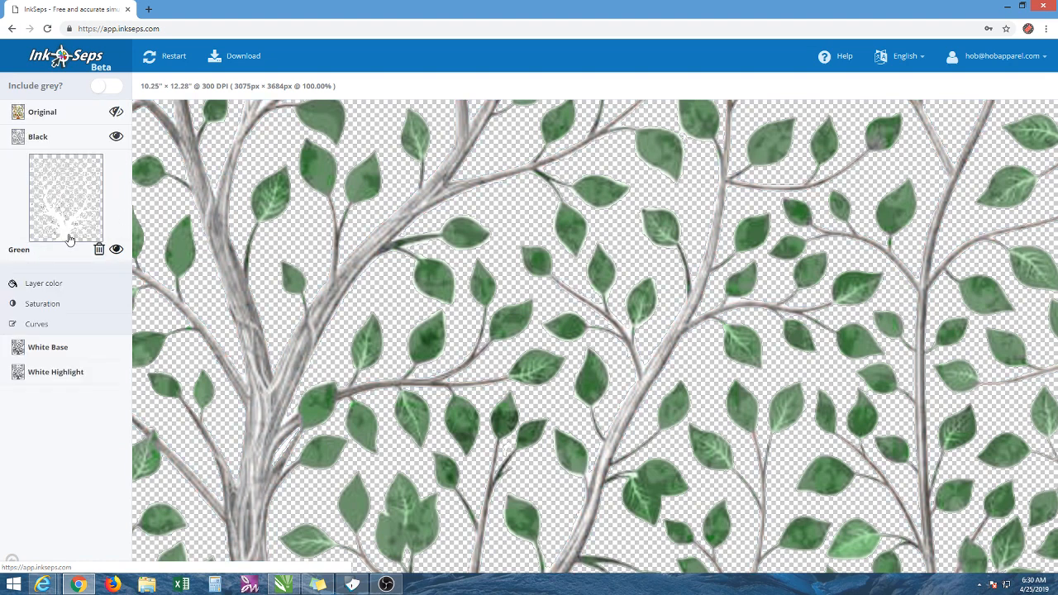
click(51, 305)
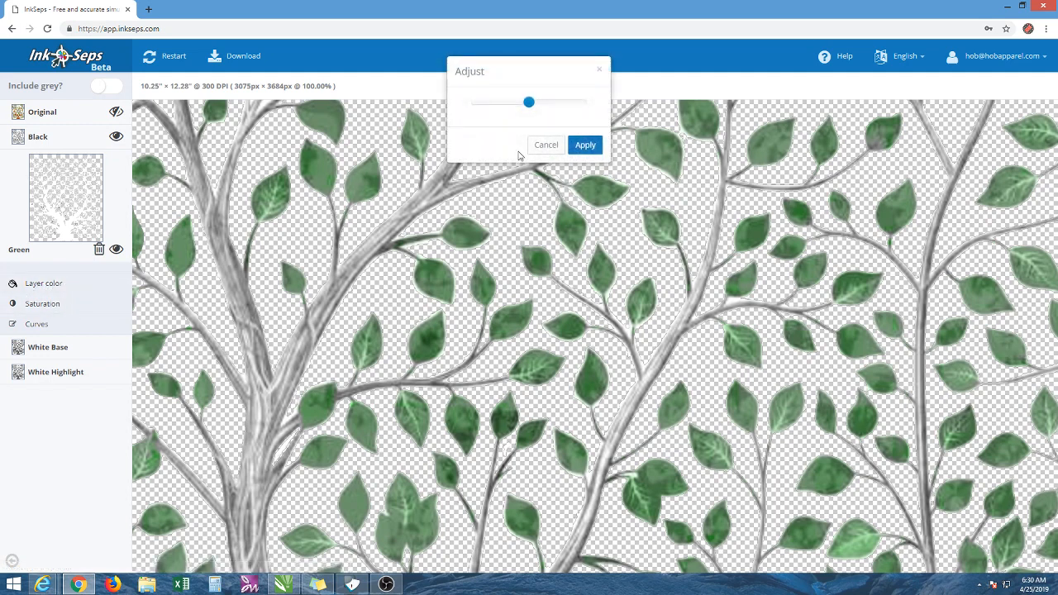
click(545, 145)
click(62, 285)
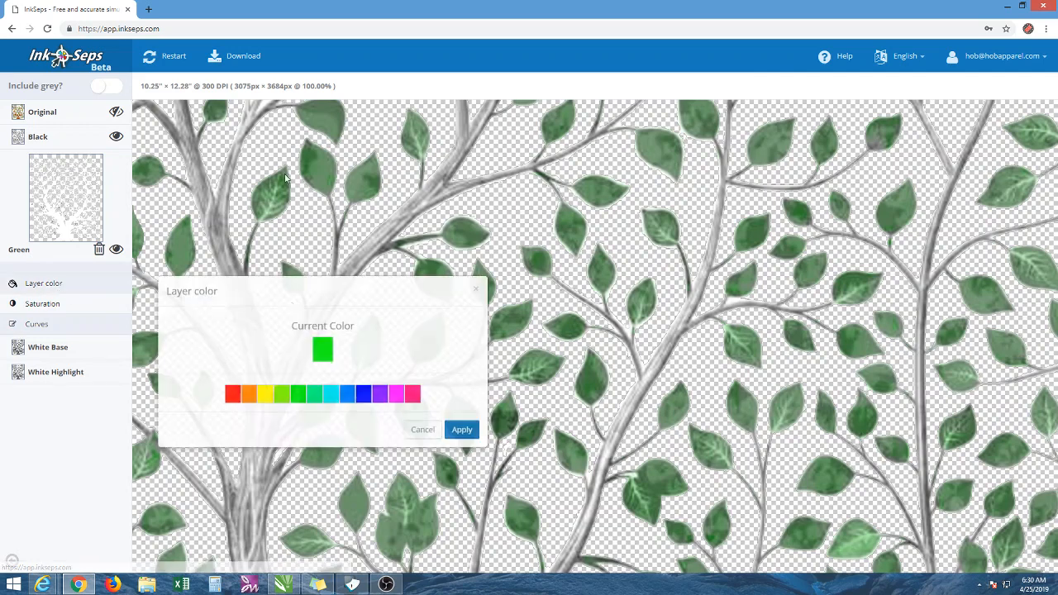
drag(341, 294, 755, 212)
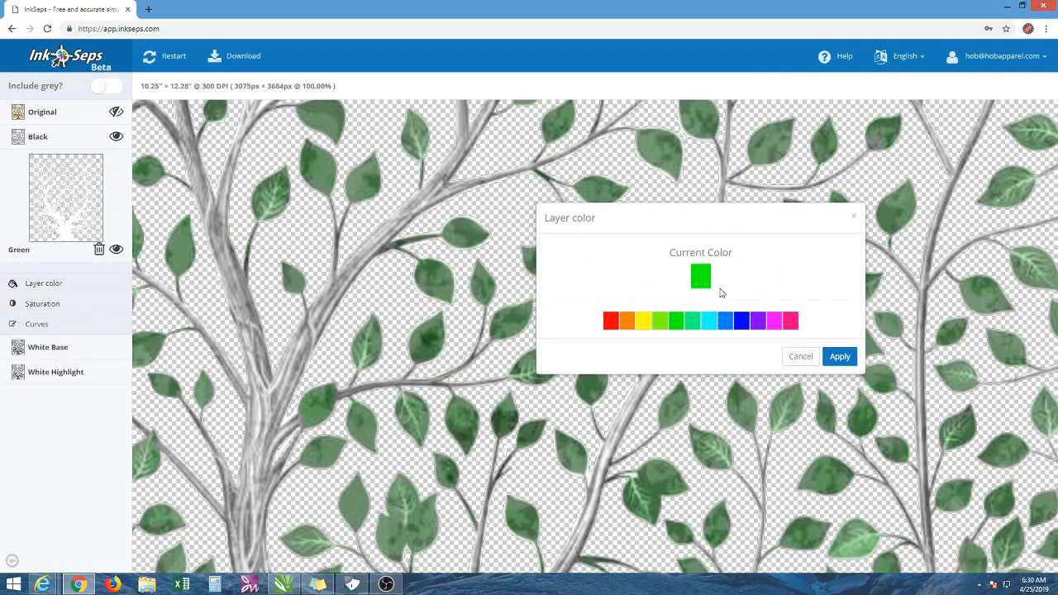
click(800, 356)
Raise the green layer's saturation so the leaves look more vivid, and apply the adjustment.
click(48, 306)
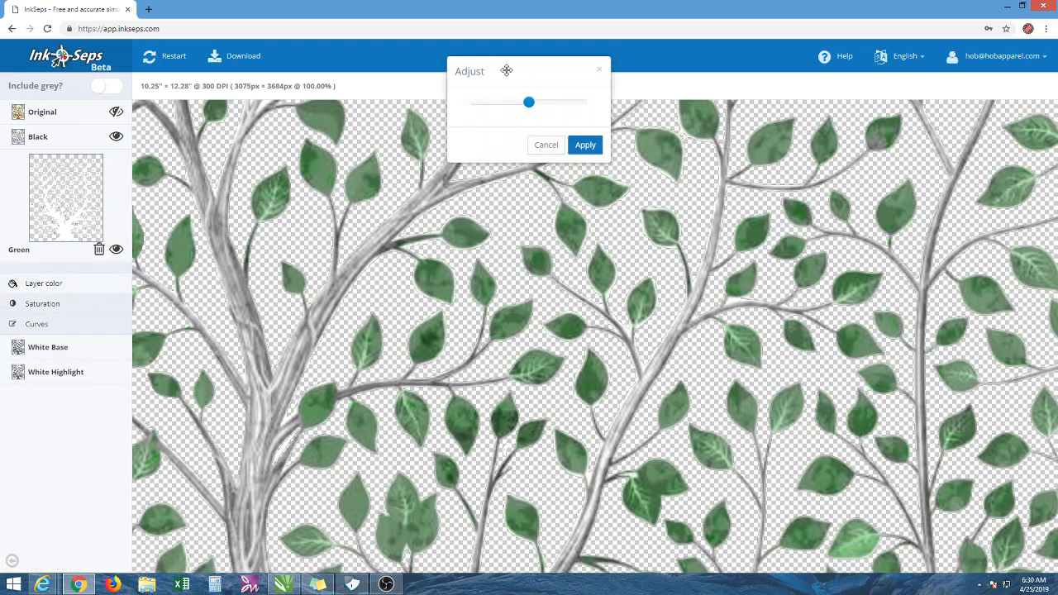
drag(507, 70, 759, 79)
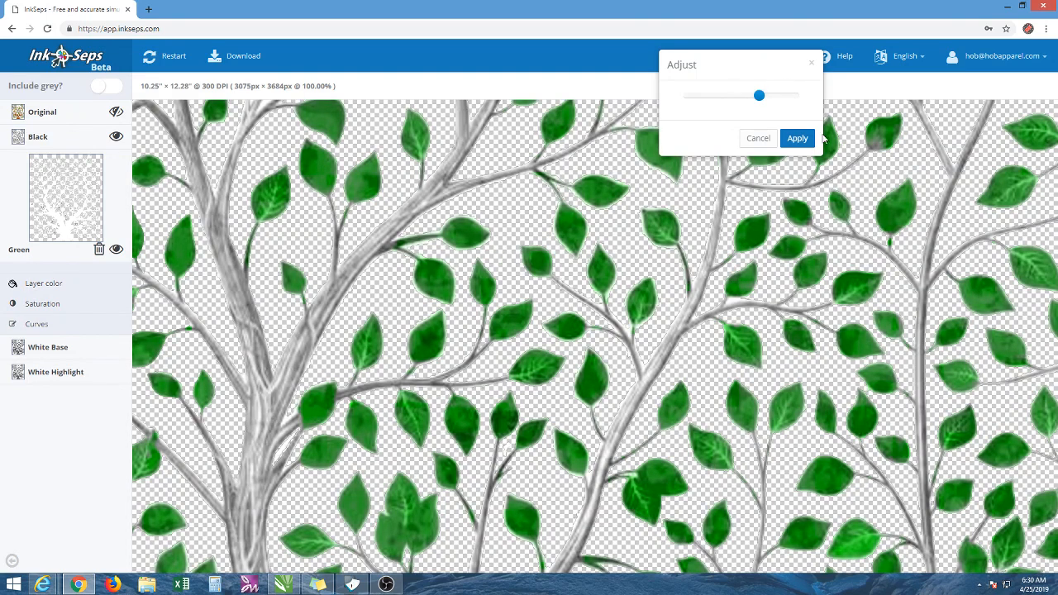
click(797, 138)
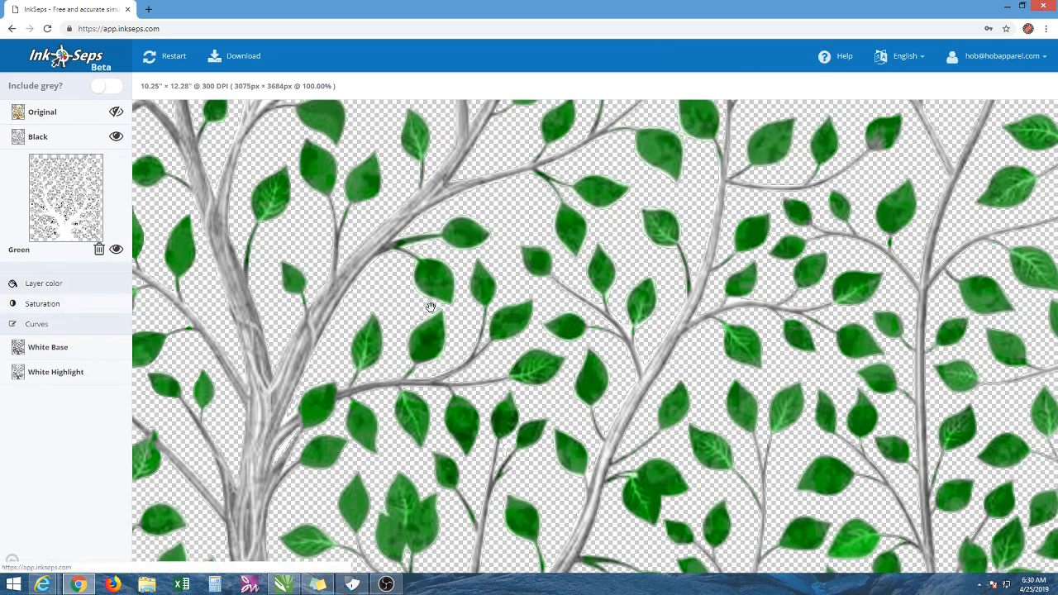
Examine the adjusted green leaves and grey branches at close range and across the whole tree.
scroll(431, 307, down, 2)
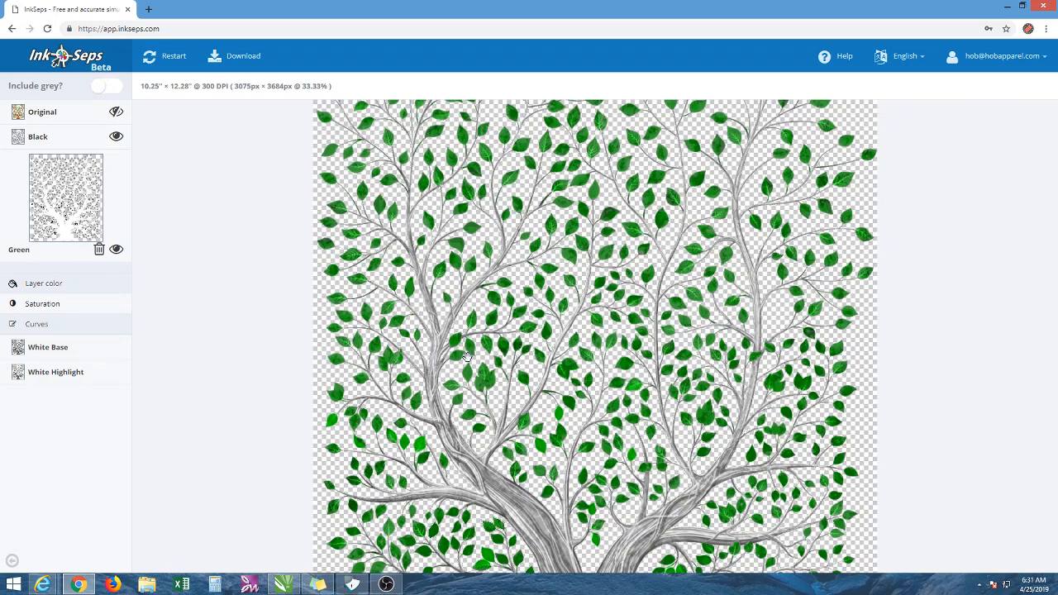
scroll(541, 540, up, 2)
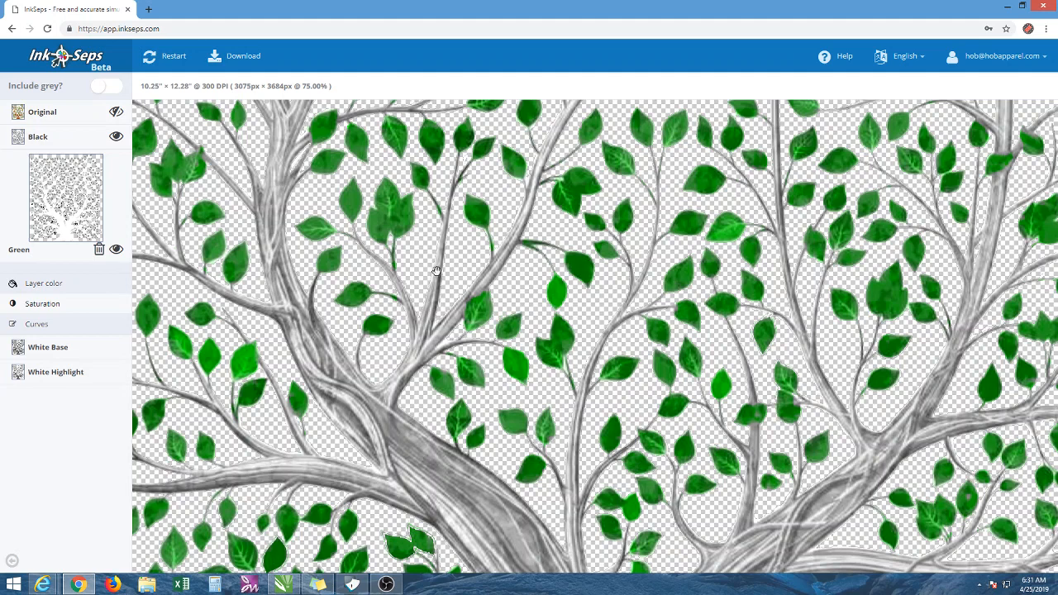
scroll(596, 237, down, 1)
scroll(596, 237, down, 4)
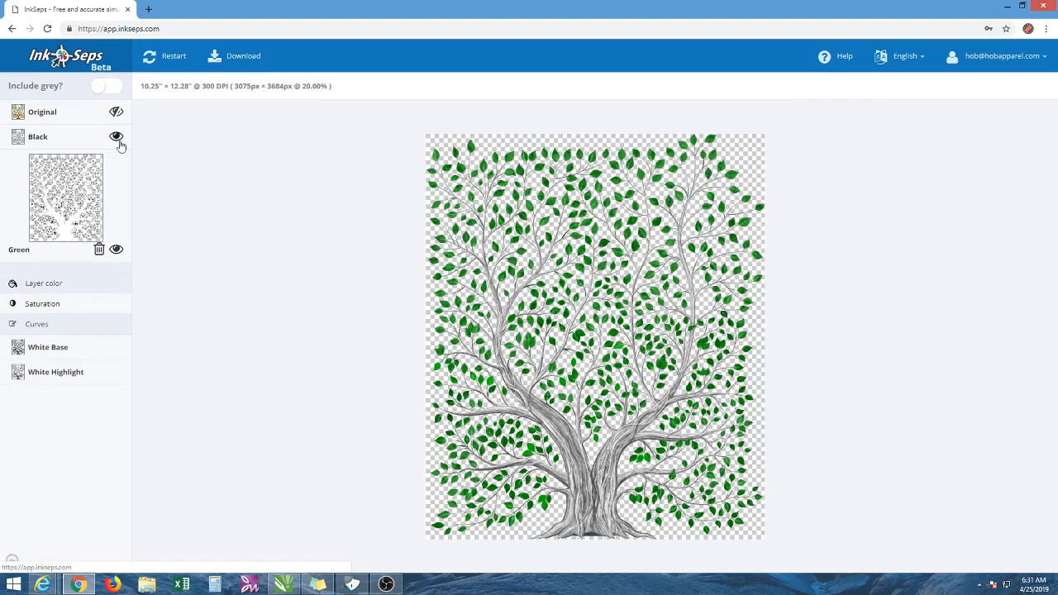
Compare the separation with the original artwork by repeatedly showing and hiding the Original layer, leaving it hidden.
click(116, 114)
click(118, 115)
click(117, 114)
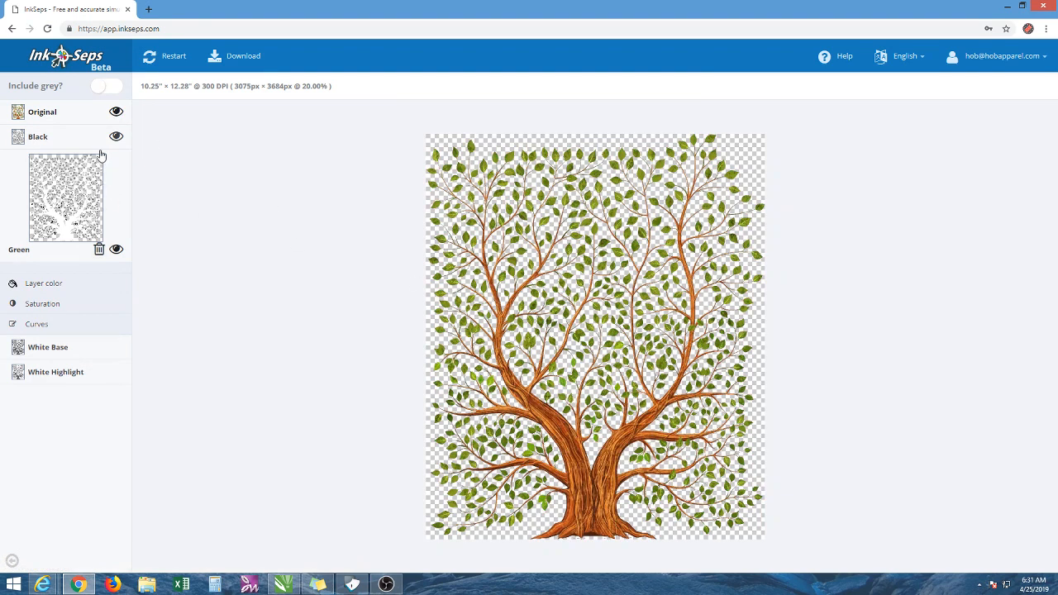
click(118, 114)
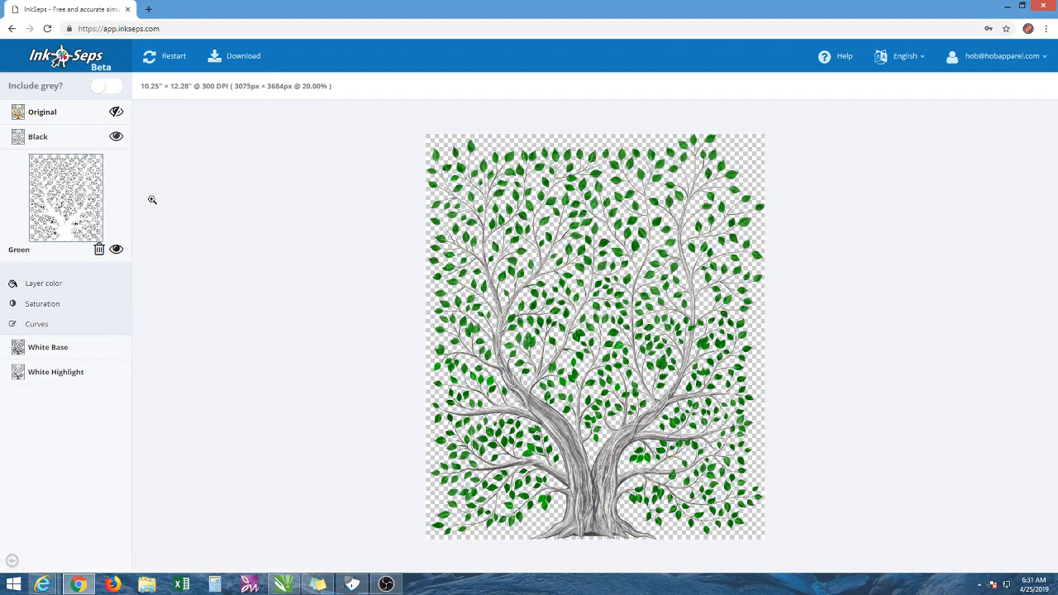
click(119, 115)
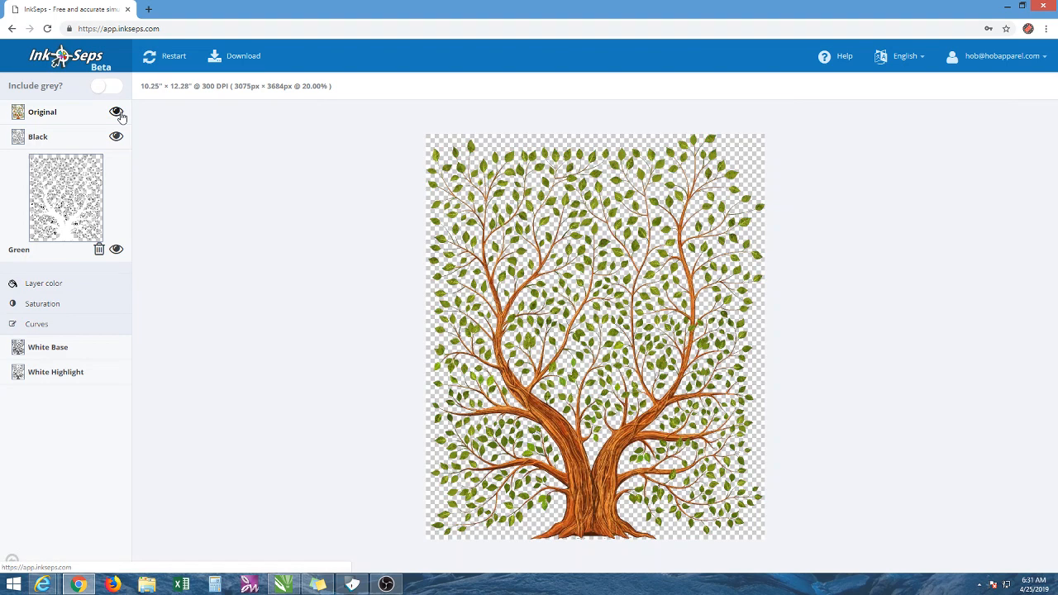
click(116, 114)
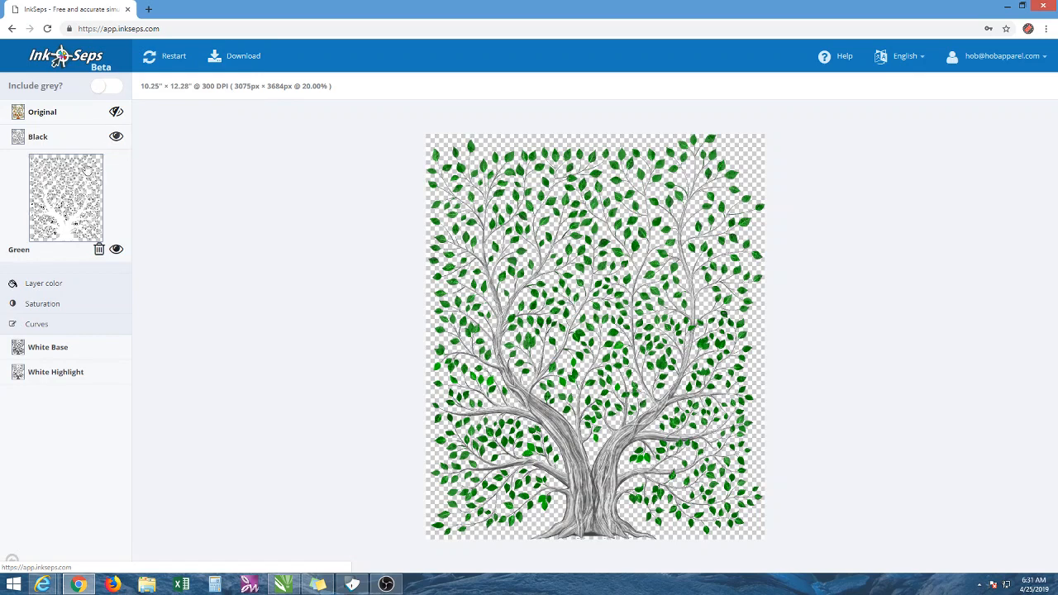
click(116, 112)
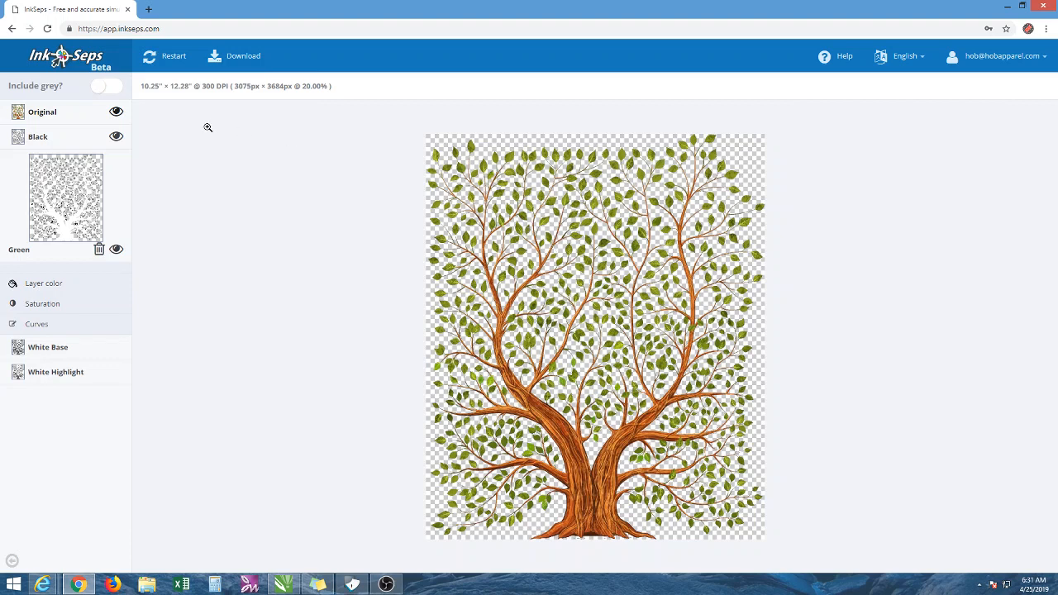
click(116, 112)
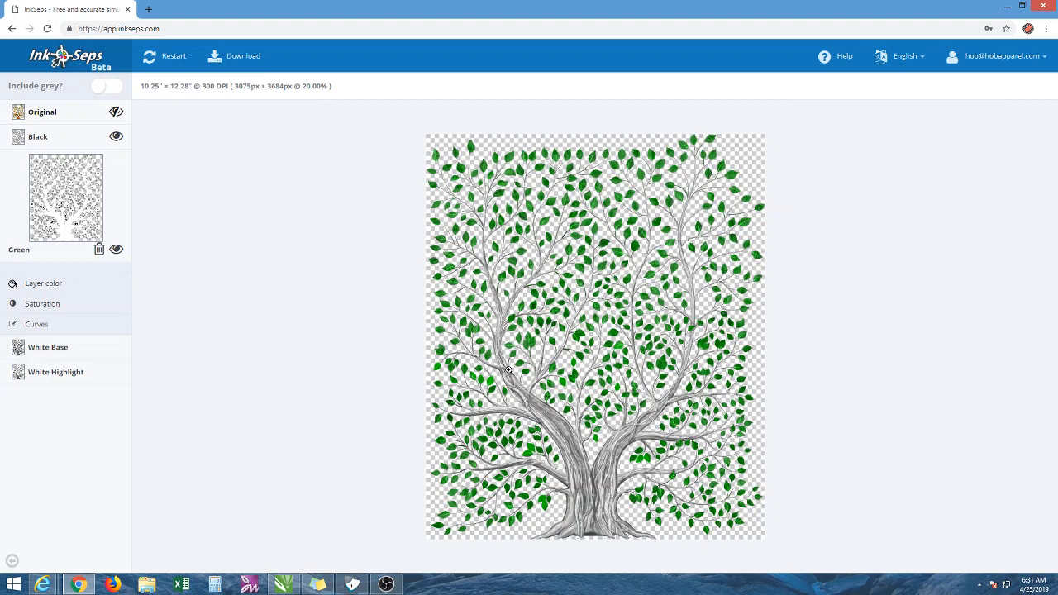
Download the separations from InkSeps, and switch to CorelDRAW and cancel the open PNG export.
click(236, 55)
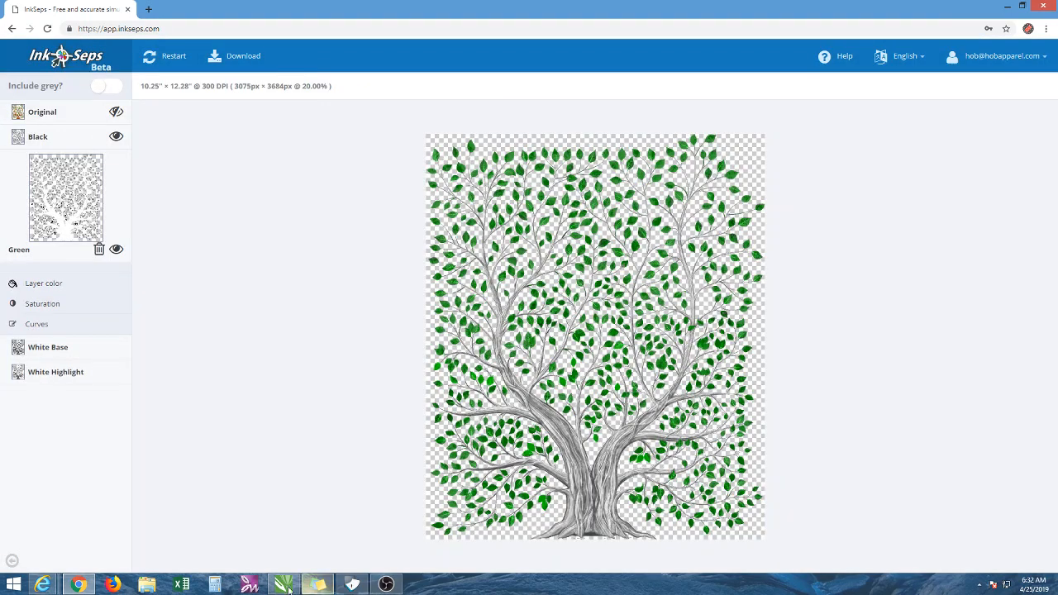
click(284, 585)
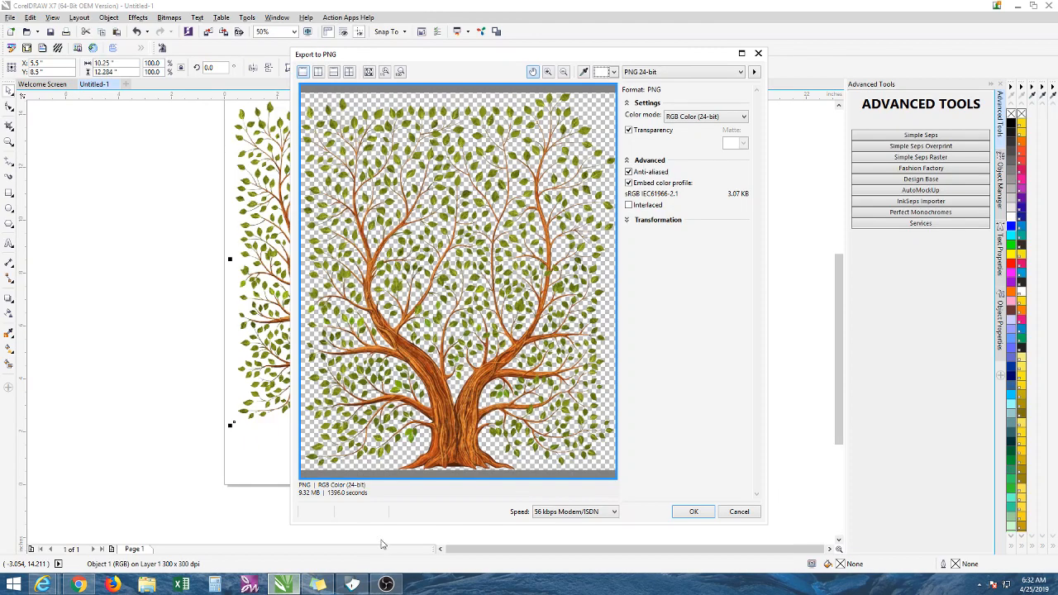
click(733, 510)
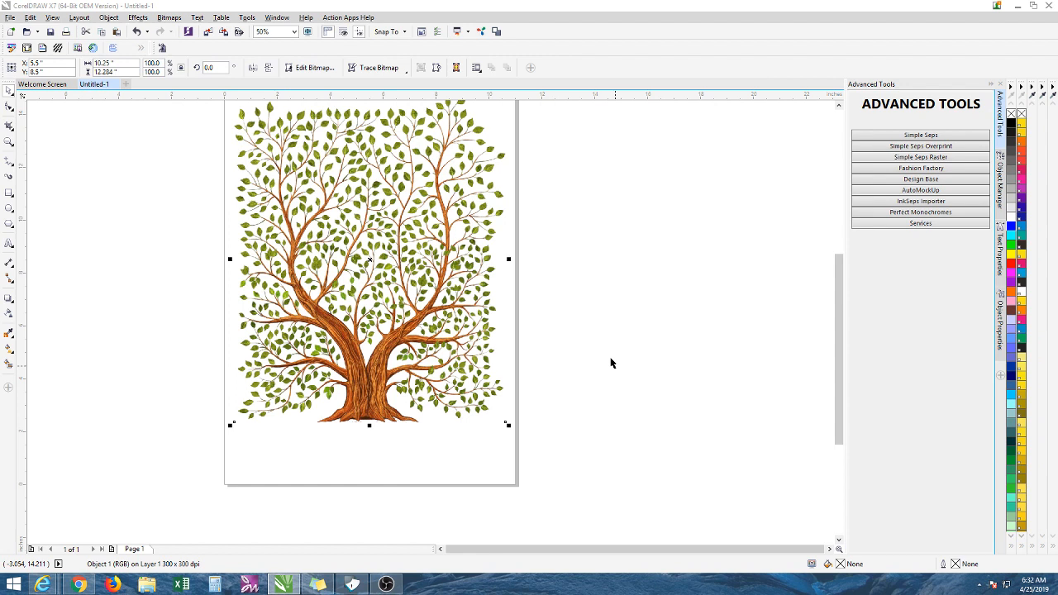
click(605, 292)
scroll(430, 270, down, 1)
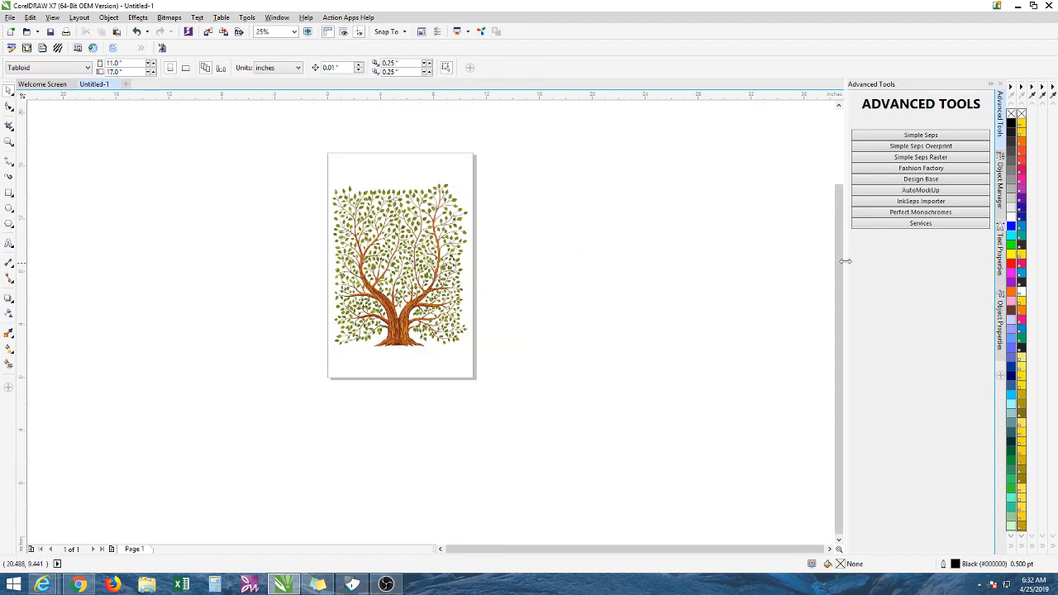
Create a new document and set its Tabloid page to portrait orientation.
click(130, 84)
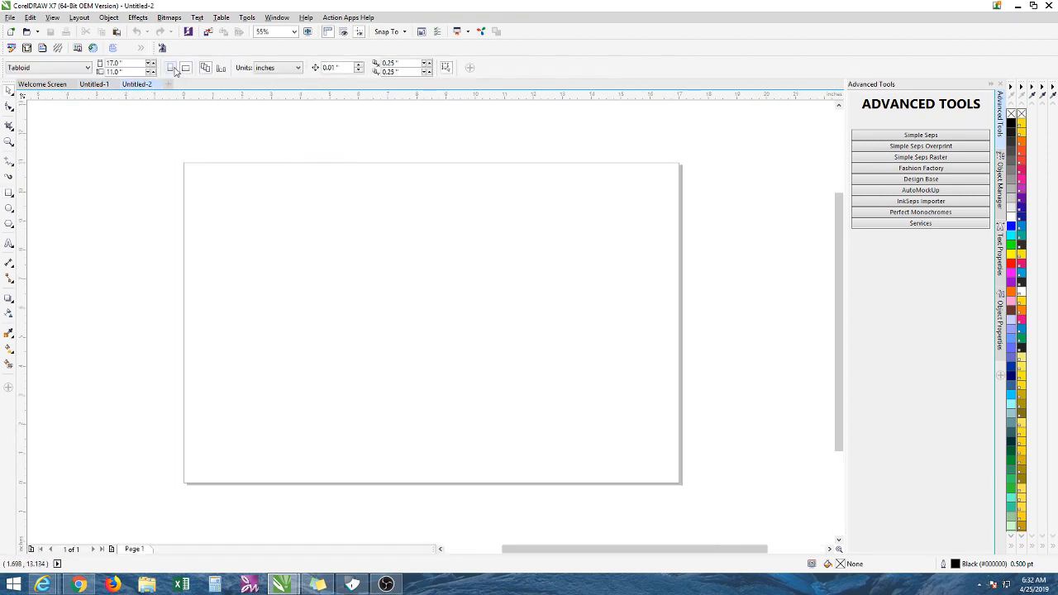
click(171, 68)
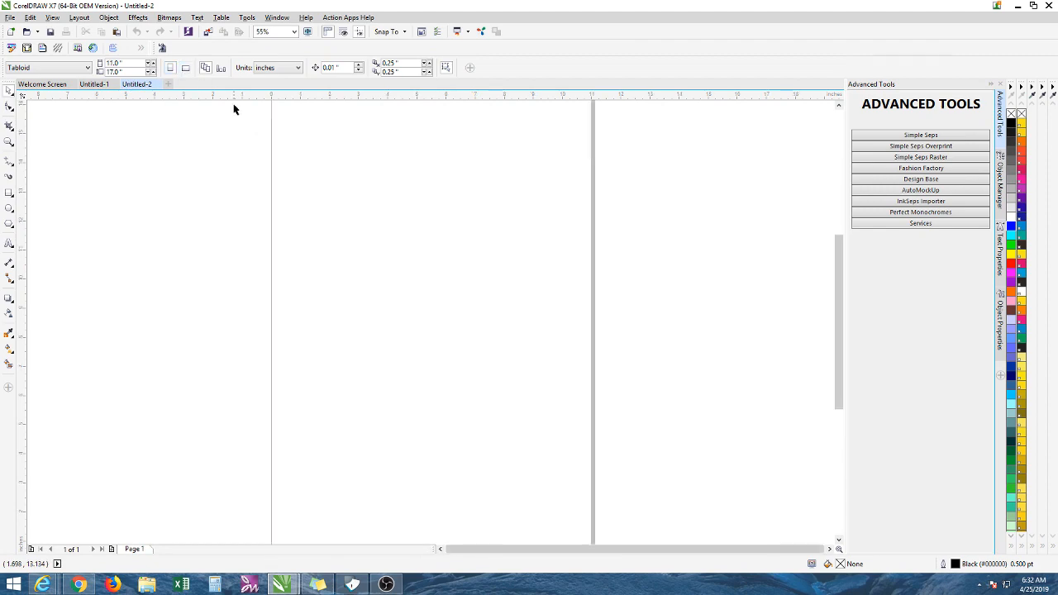
Load tree (1).zip from the Downloads folder into the InkSeps Importer and import it for ripping.
click(930, 207)
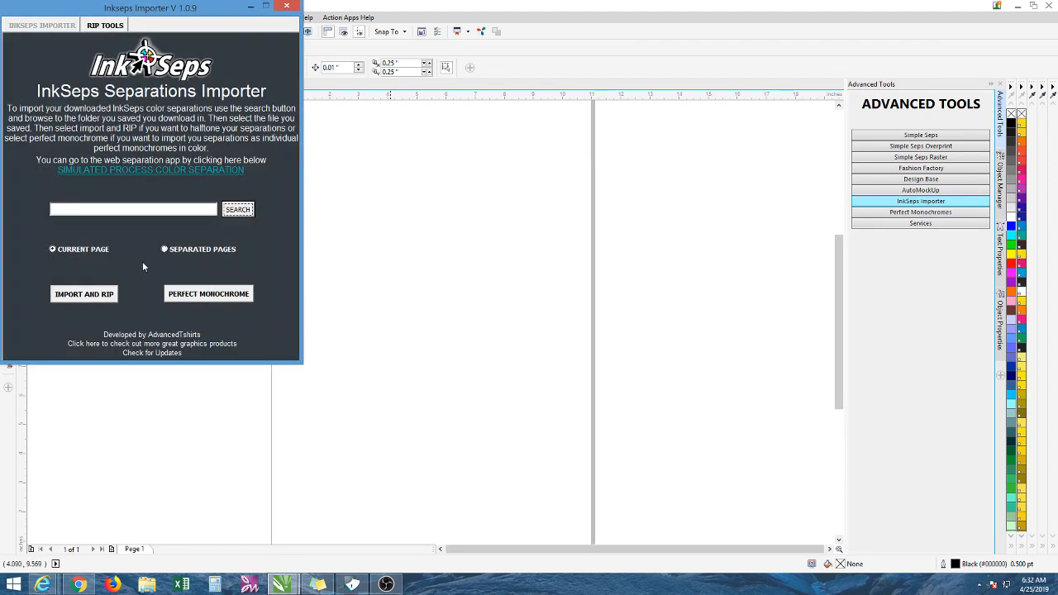
click(237, 209)
click(72, 160)
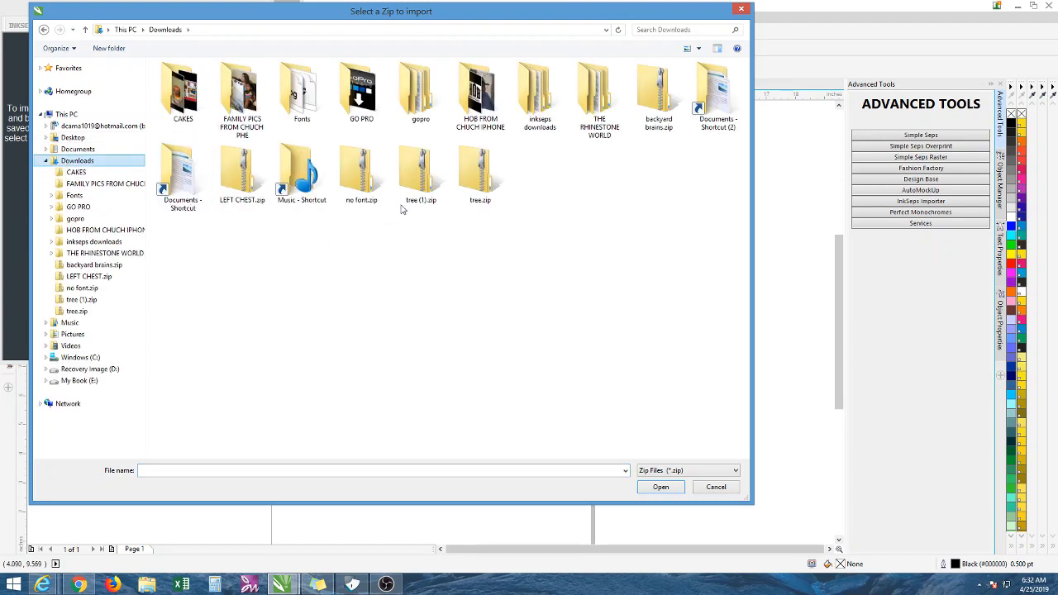
click(417, 180)
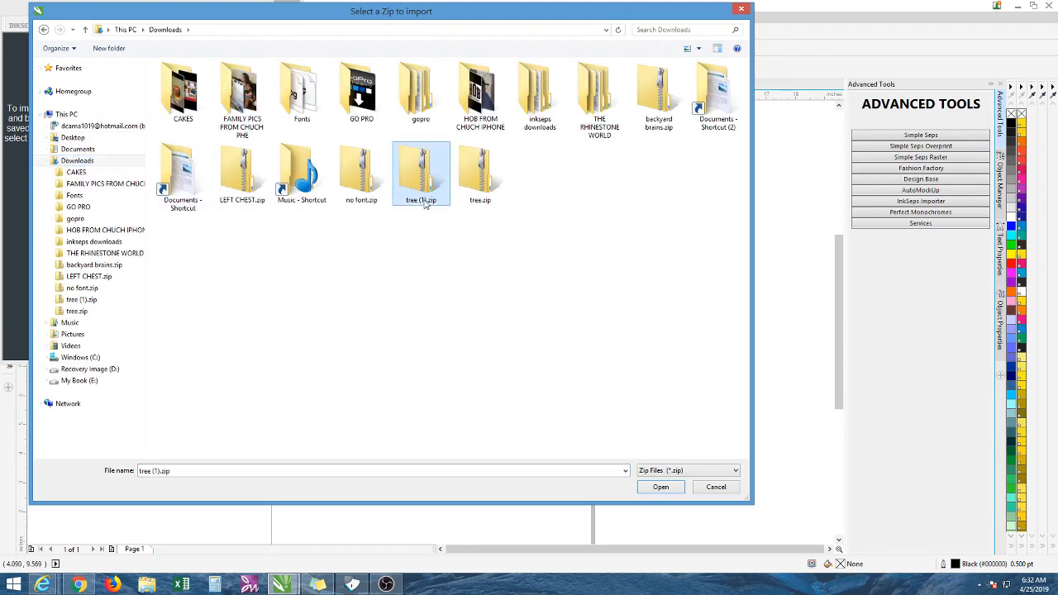
click(665, 487)
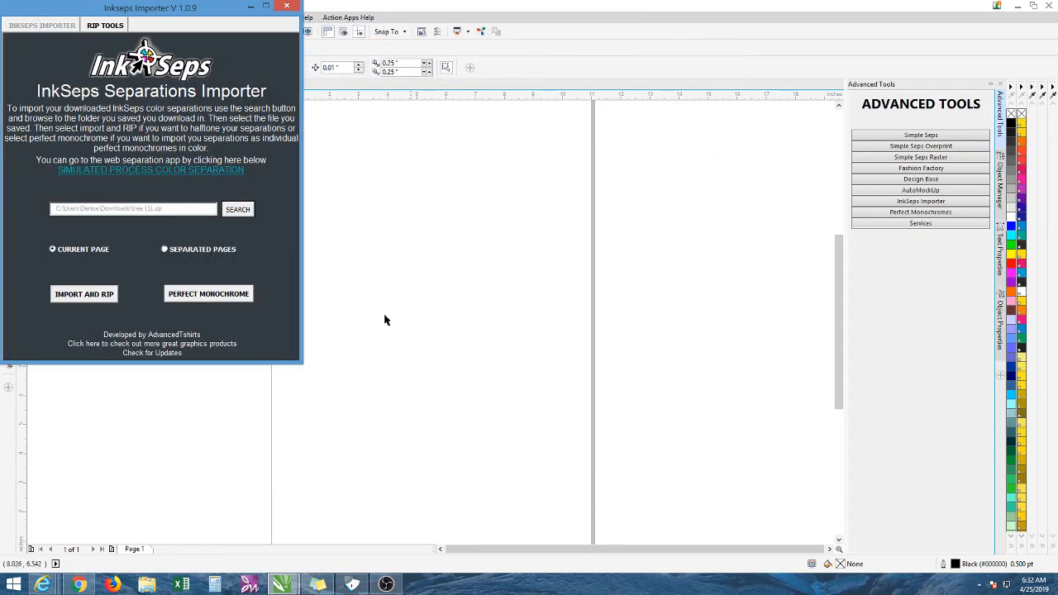
click(61, 295)
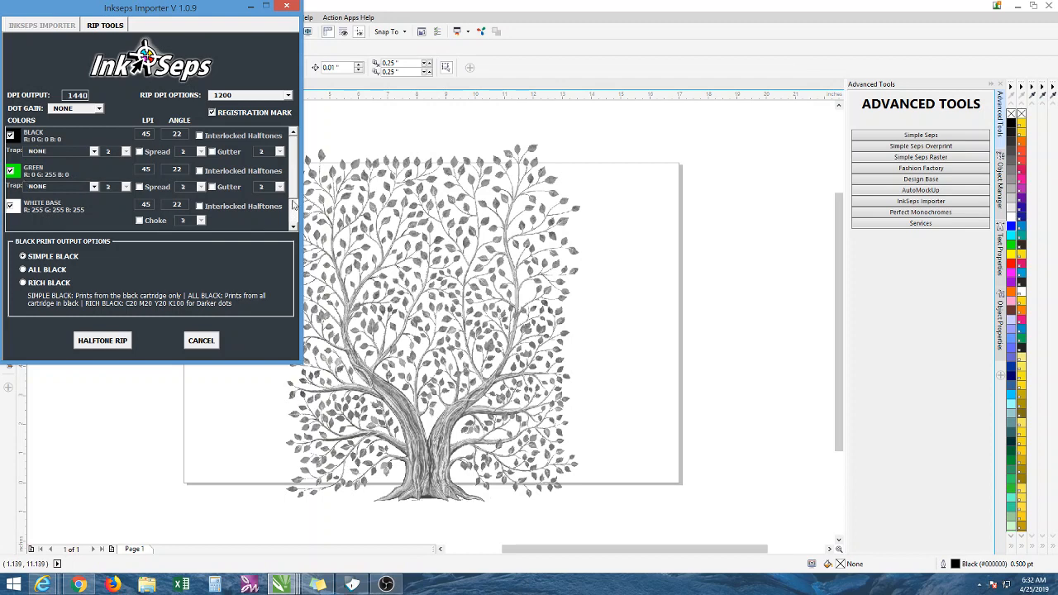
Check the color list, keep dot gain at NONE and RIP DPI at 1200, and run the halftone RIP.
scroll(296, 206, down, 1)
scroll(298, 223, up, 1)
click(99, 111)
click(92, 120)
click(262, 96)
click(233, 107)
click(294, 161)
scroll(294, 178, down, 2)
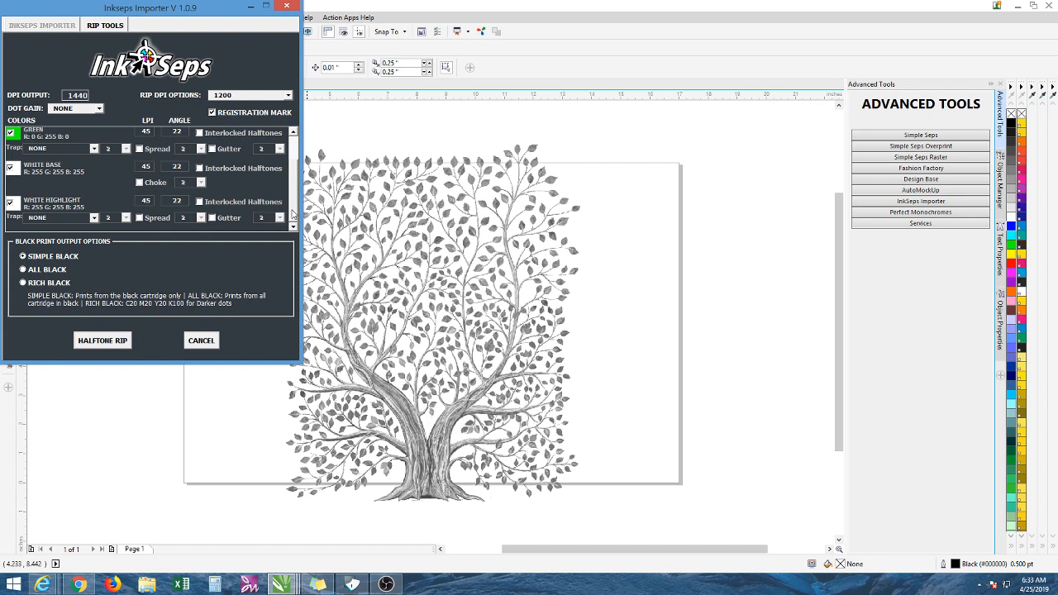
click(93, 341)
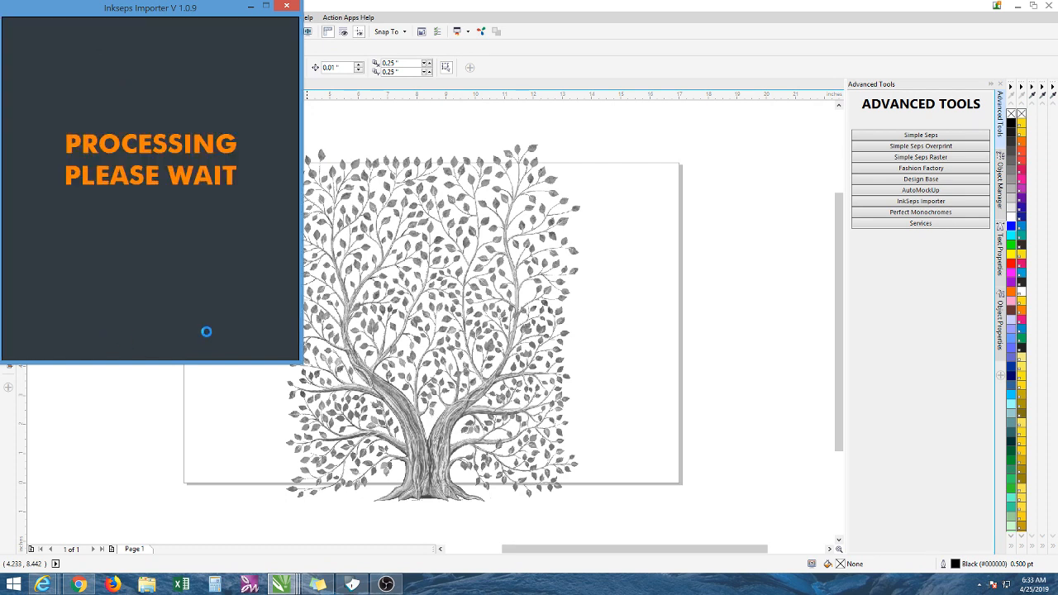
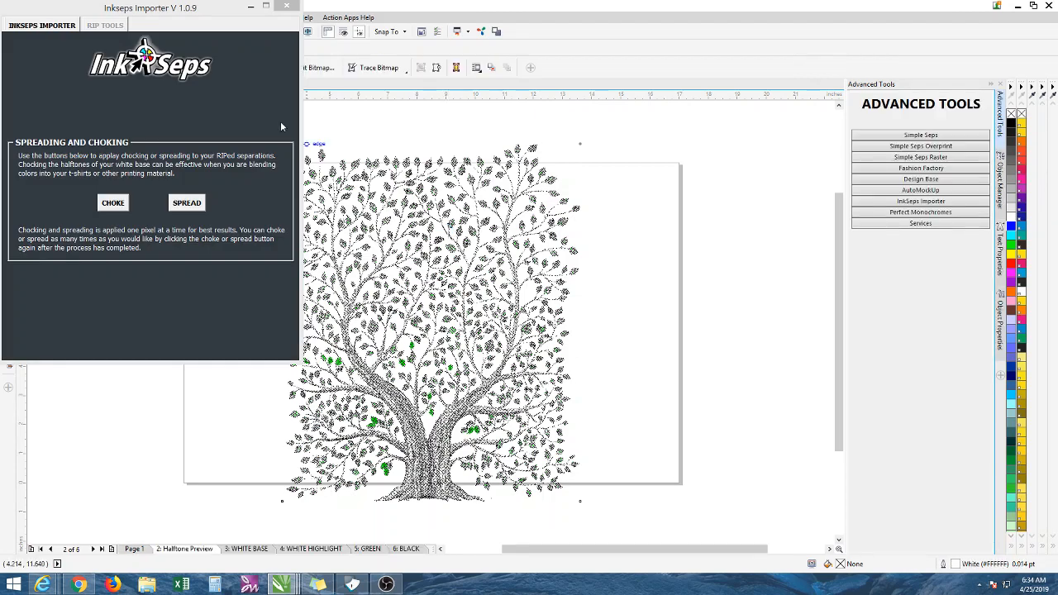
Minimize the importer and inspect the White Base, White Highlight, Green and Black pages, ending on the Halftone Preview.
click(251, 8)
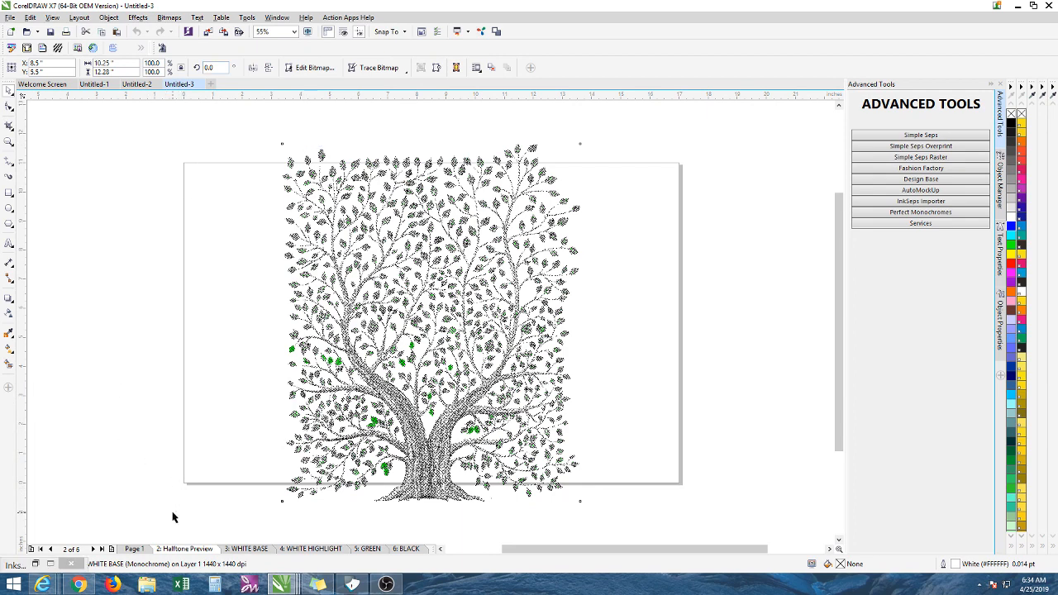
click(246, 548)
click(310, 549)
click(370, 549)
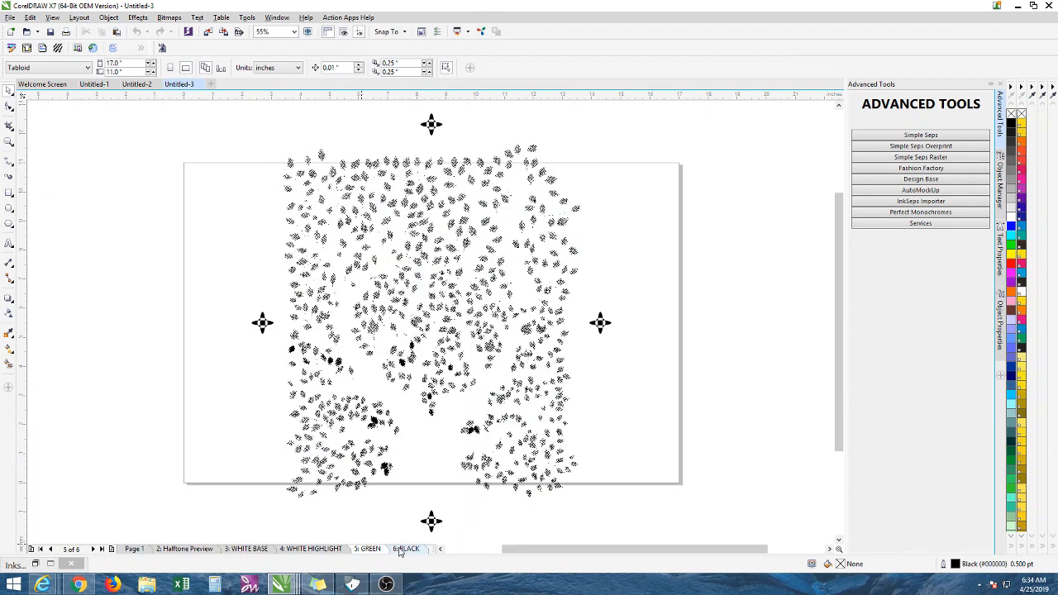
click(406, 548)
click(371, 549)
click(310, 549)
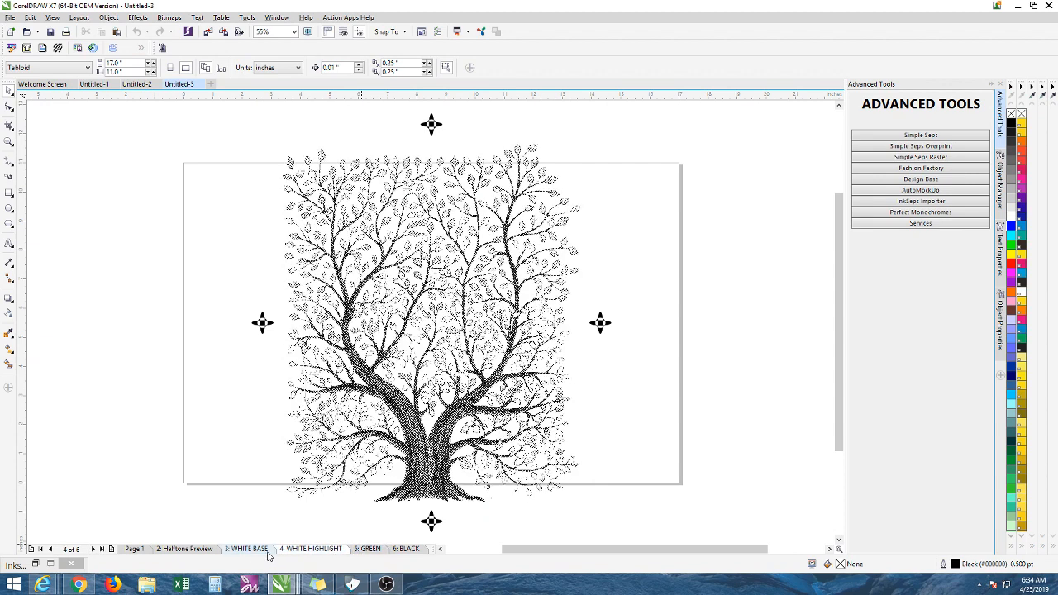
click(247, 549)
click(185, 549)
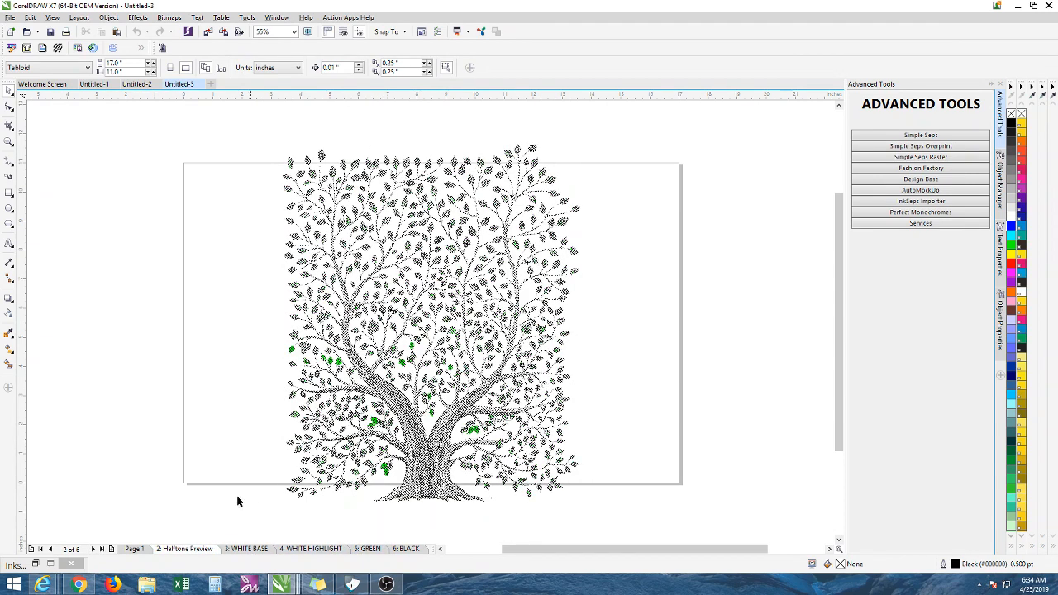
scroll(313, 320, down, 2)
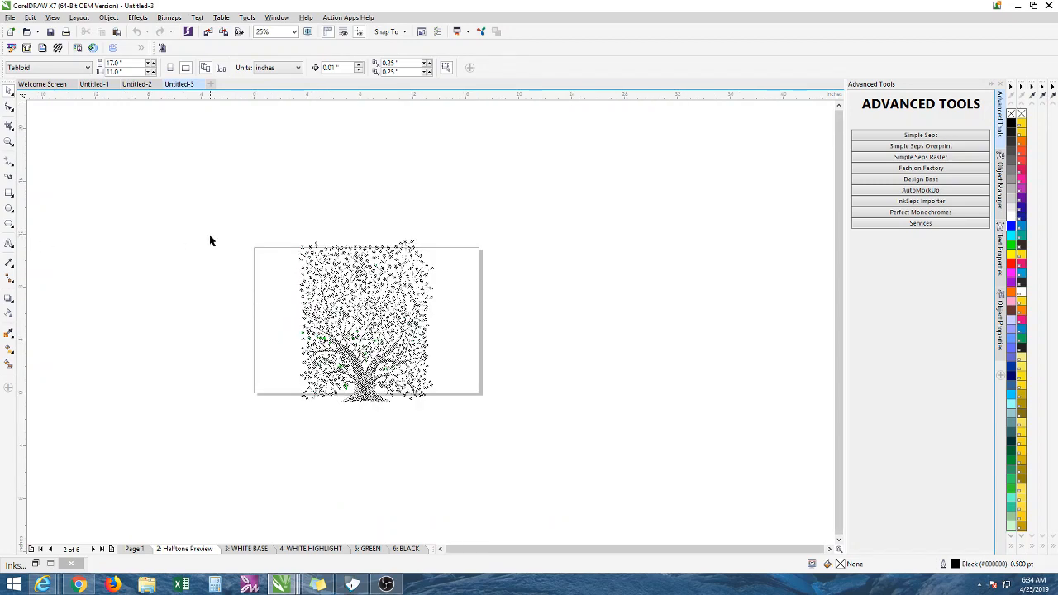
Draw a rectangle about 11.75 by 12.03 inches beside the Halftone Preview page and fill it with orange.
drag(245, 216, 518, 458)
click(100, 196)
click(10, 195)
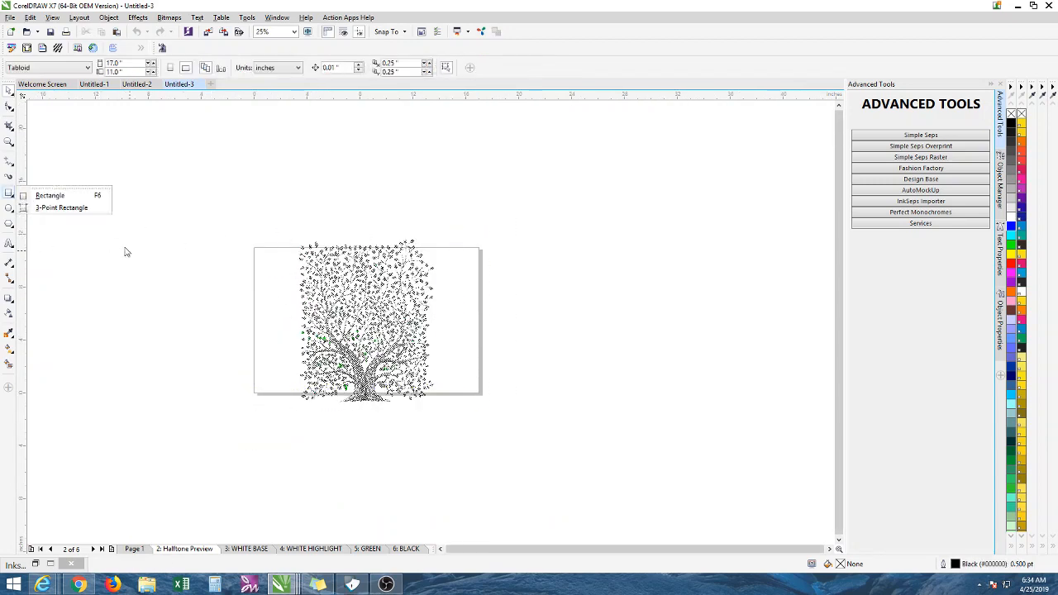
click(124, 250)
click(9, 193)
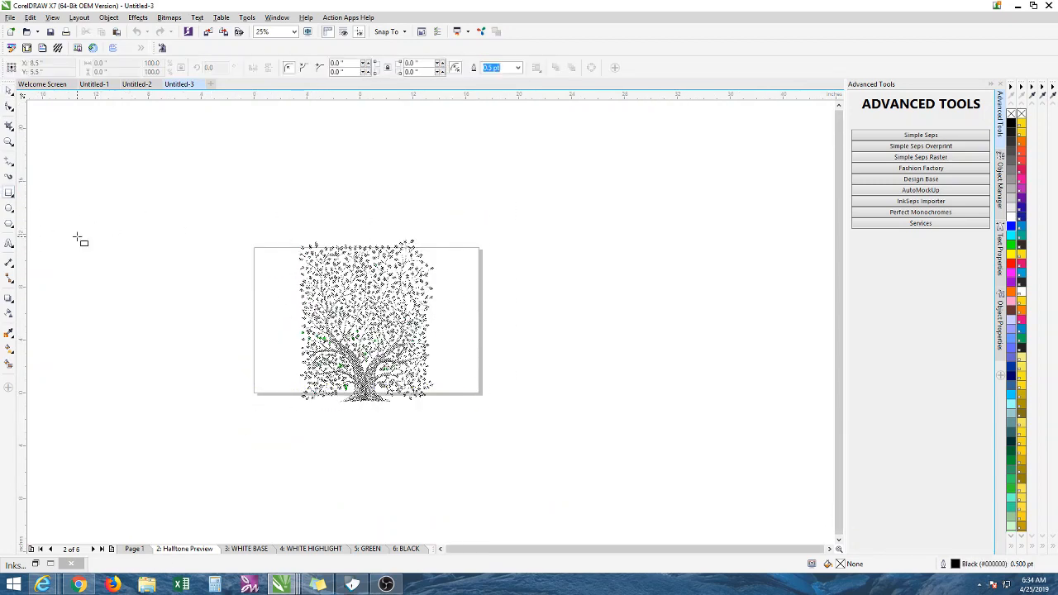
drag(77, 236, 234, 397)
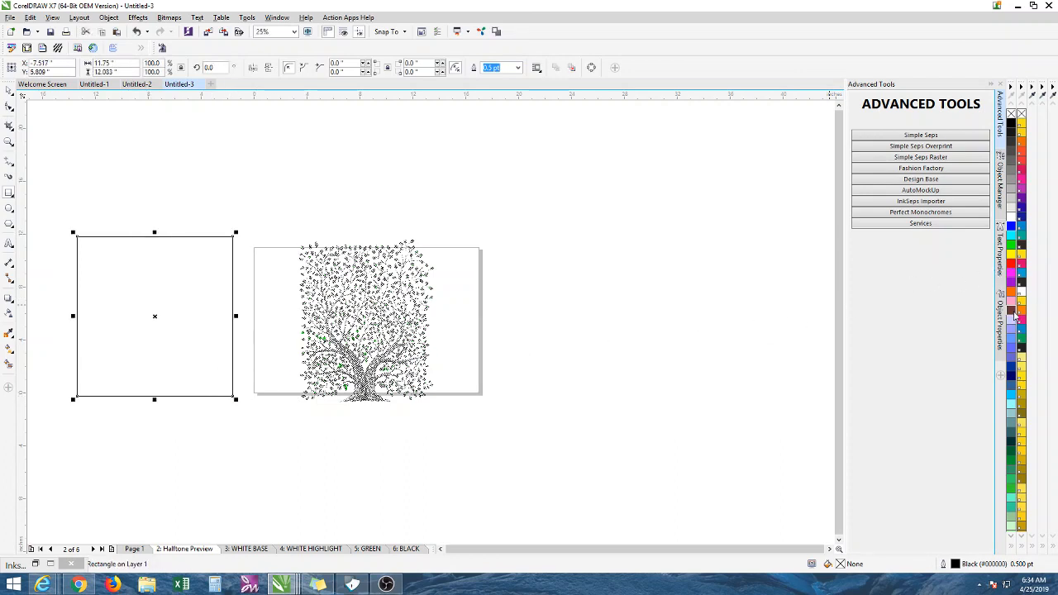
click(1011, 291)
click(11, 92)
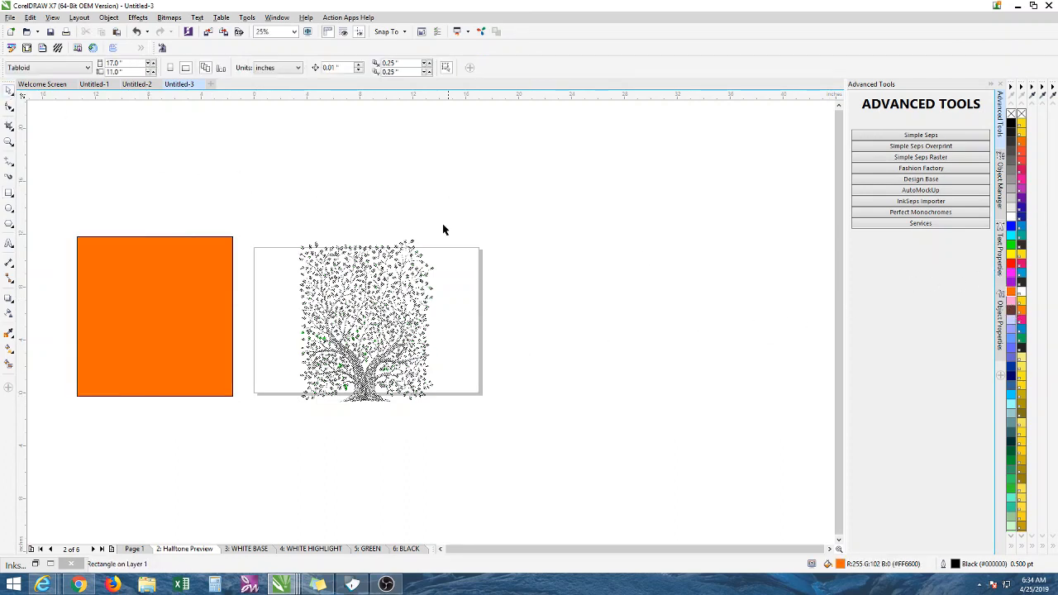
Place a copy of the four tree halftones over the orange rectangle and convert it to a 300 dpi RGB bitmap with transparent background.
drag(248, 208, 570, 489)
drag(361, 320, 155, 303)
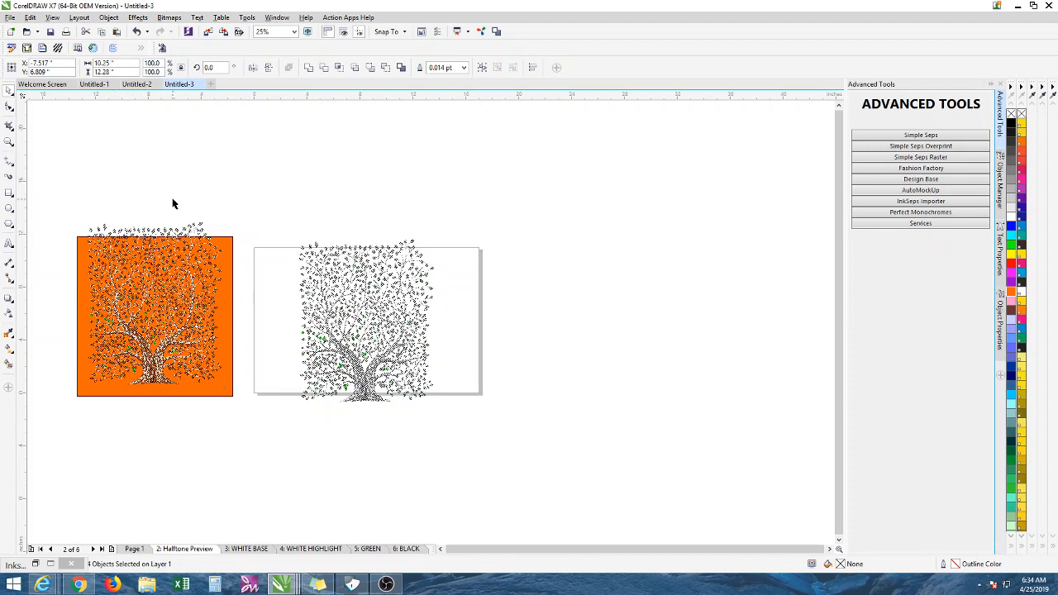
drag(67, 201, 250, 392)
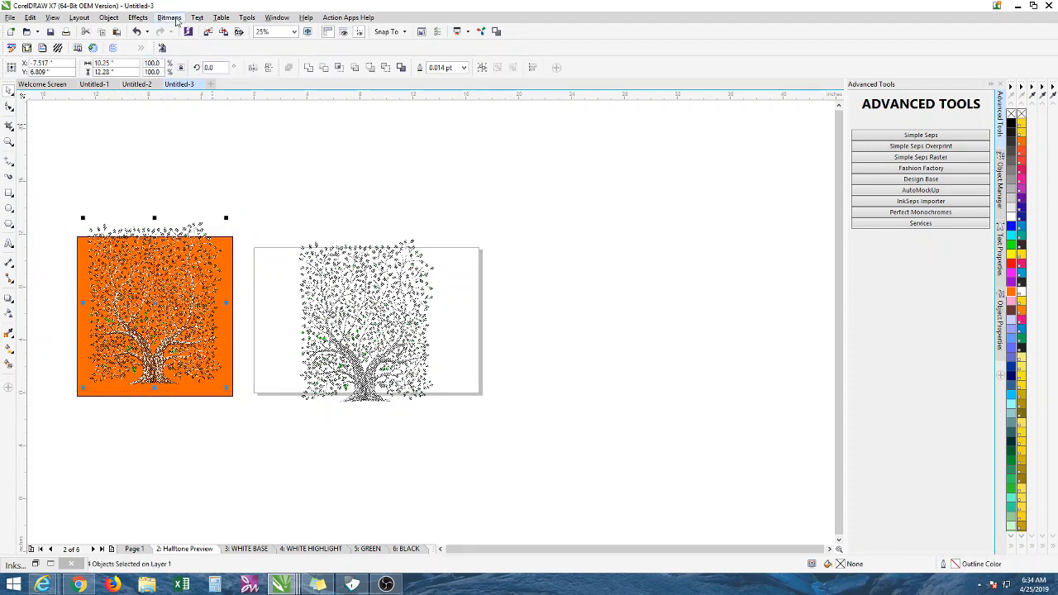
click(171, 17)
click(217, 32)
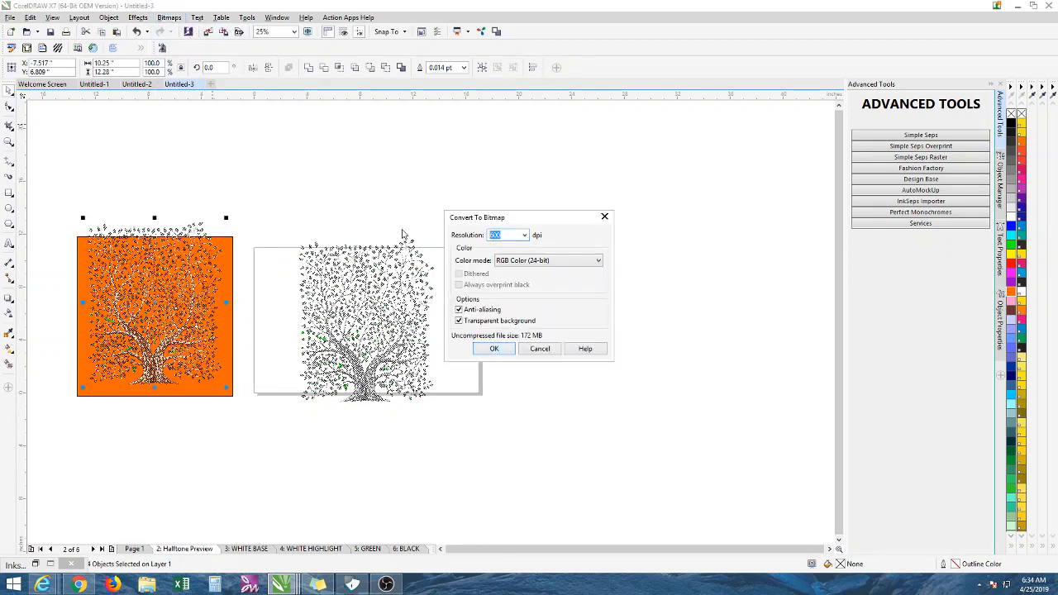
text(300)
click(499, 348)
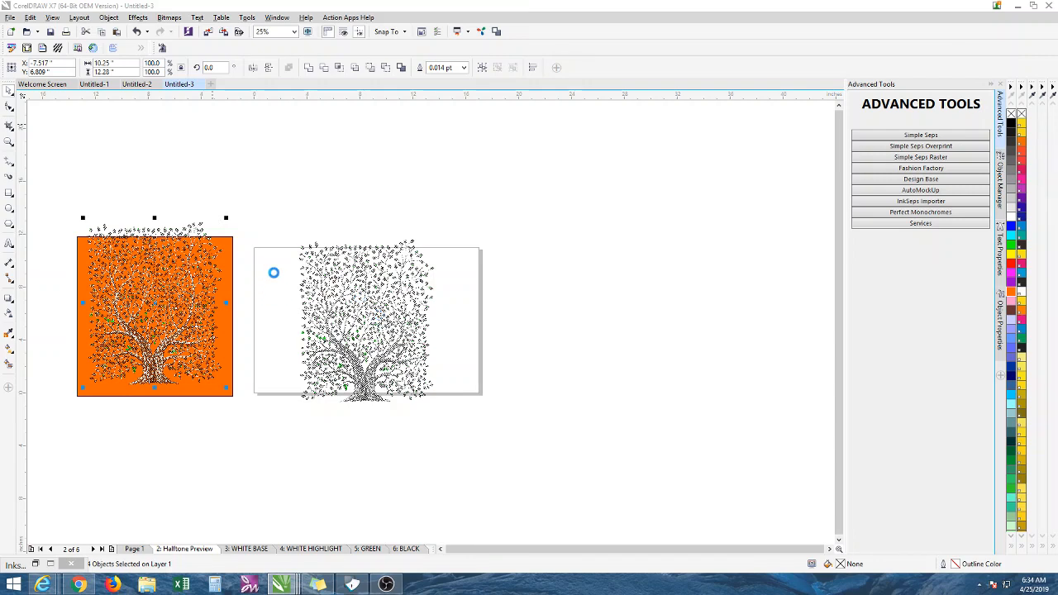
Apply a Gaussian Blur with a 1.0 pixel radius to the converted tree bitmap.
click(169, 17)
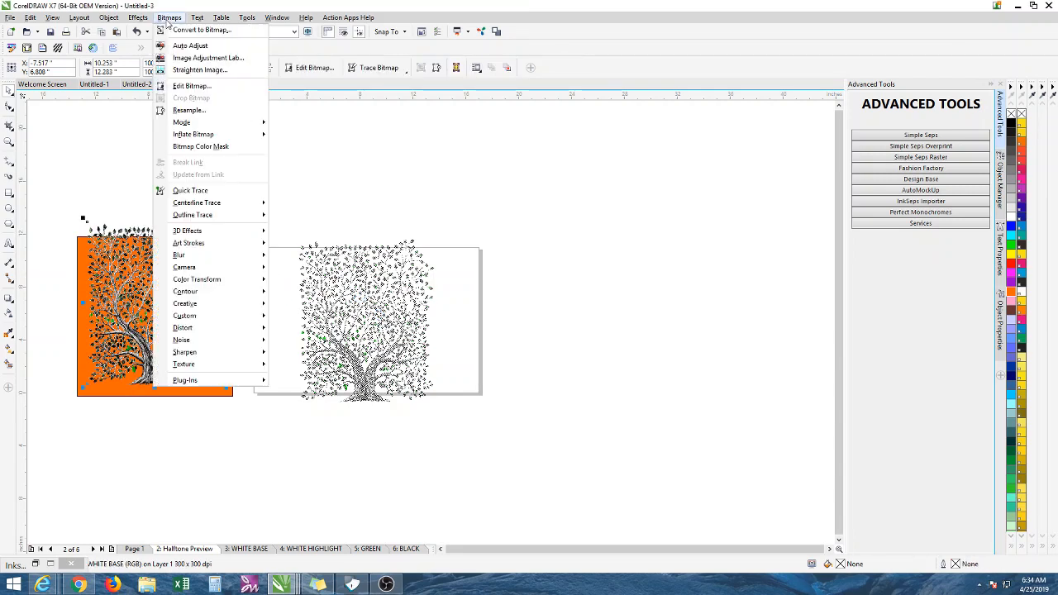
mouse_move(199, 124)
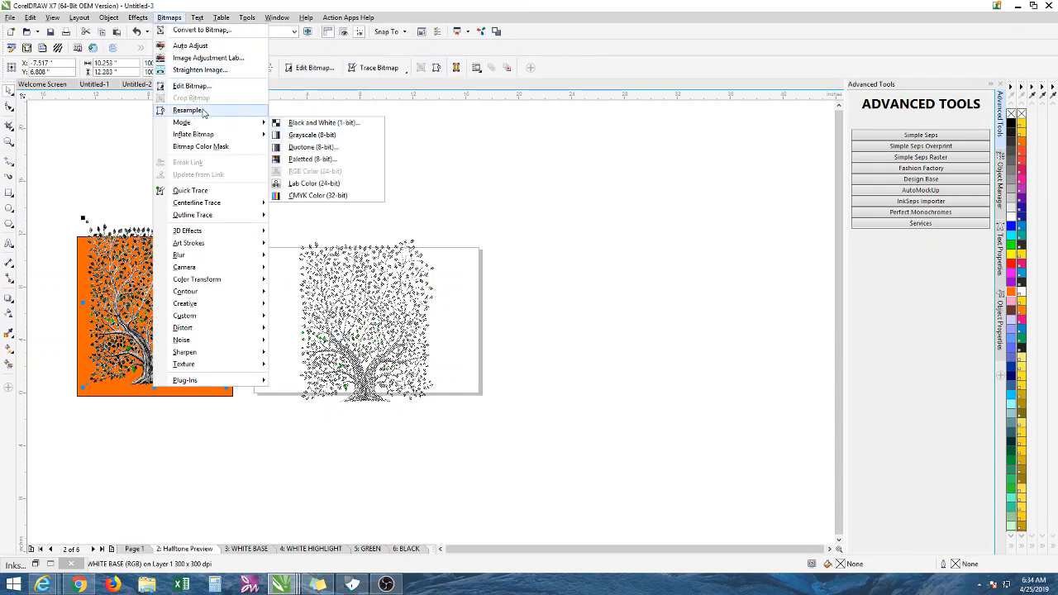
mouse_move(206, 258)
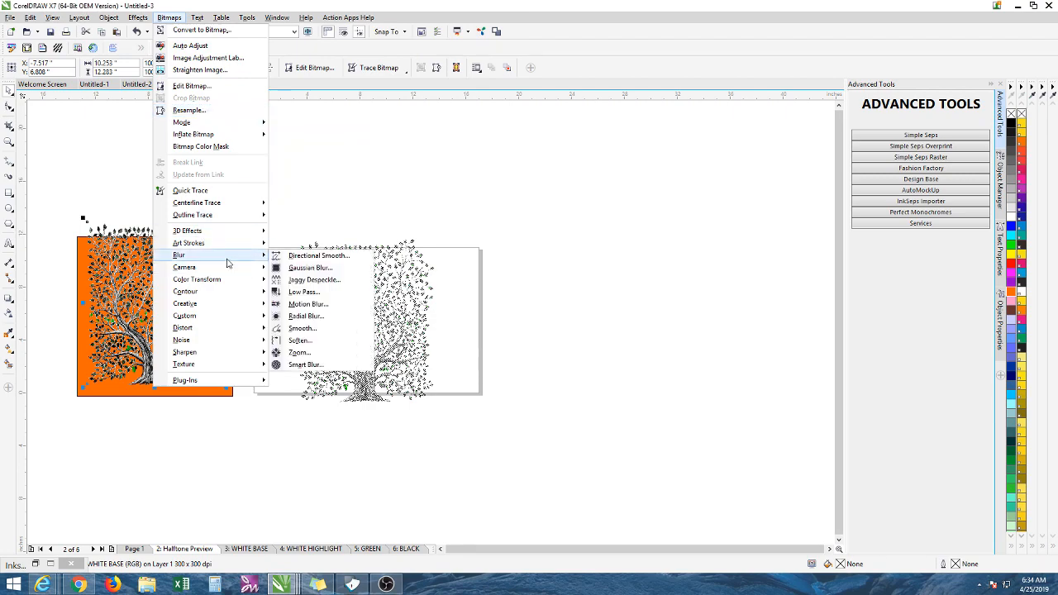
click(314, 272)
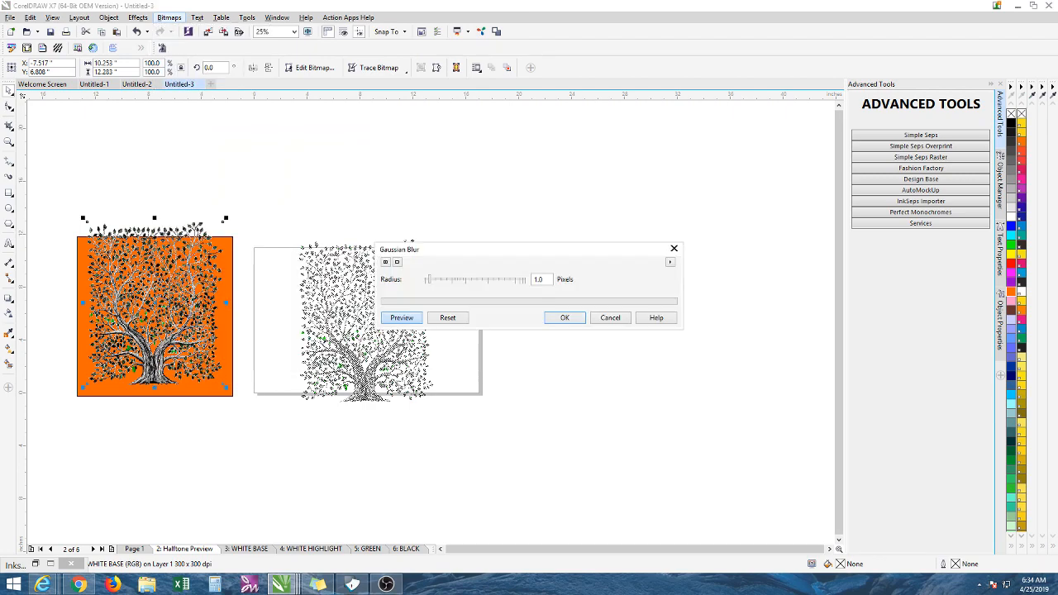
click(565, 318)
Examine the blurred tree on the orange background up close and from a distance, comparing it with the halftone on the page.
scroll(157, 266, up, 4)
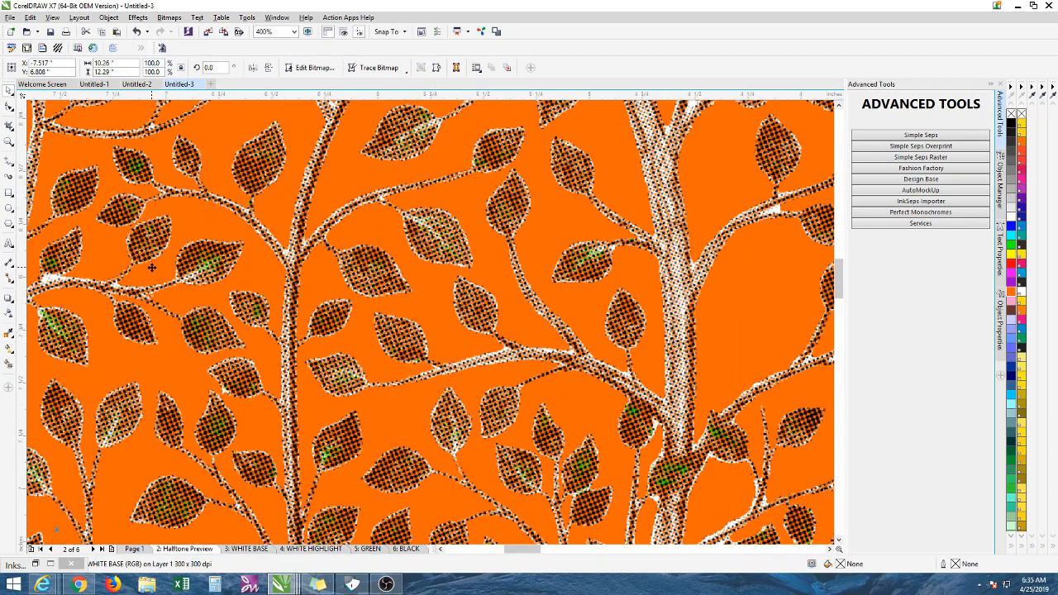
scroll(152, 267, down, 5)
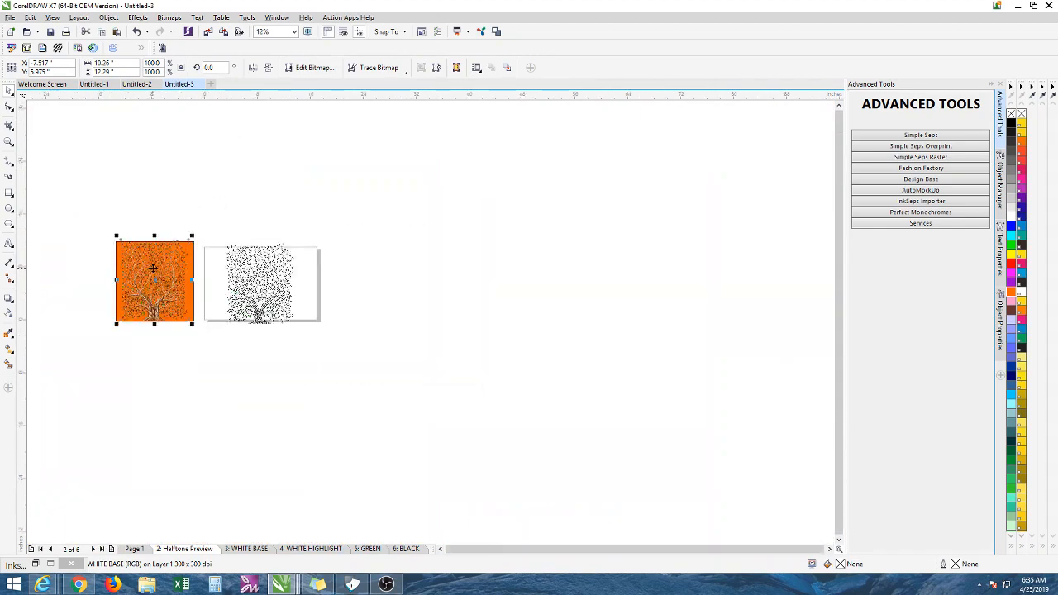
scroll(153, 267, up, 5)
scroll(190, 314, down, 2)
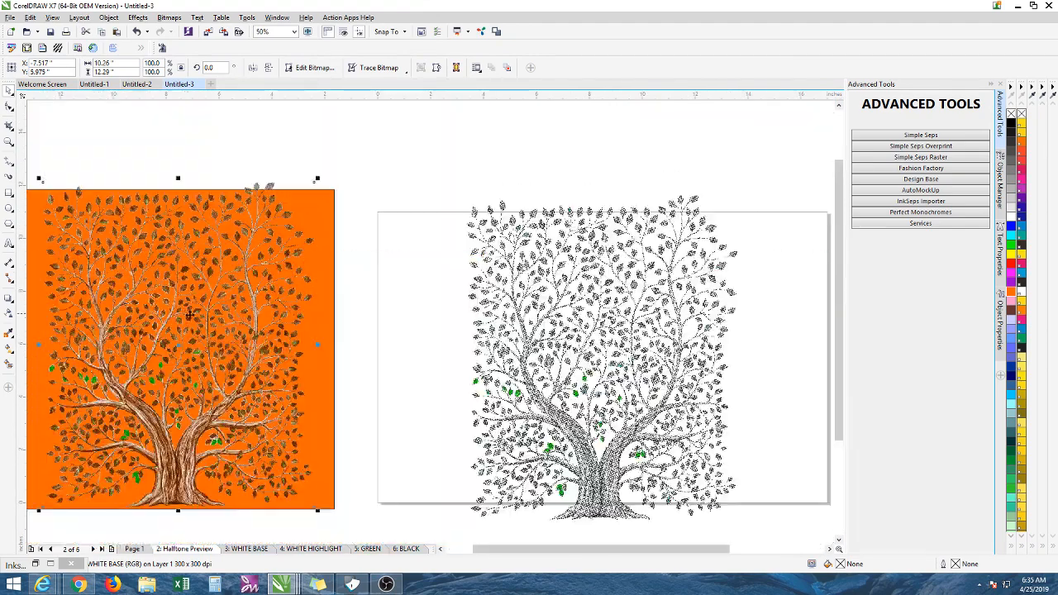
scroll(189, 314, up, 3)
scroll(359, 280, down, 2)
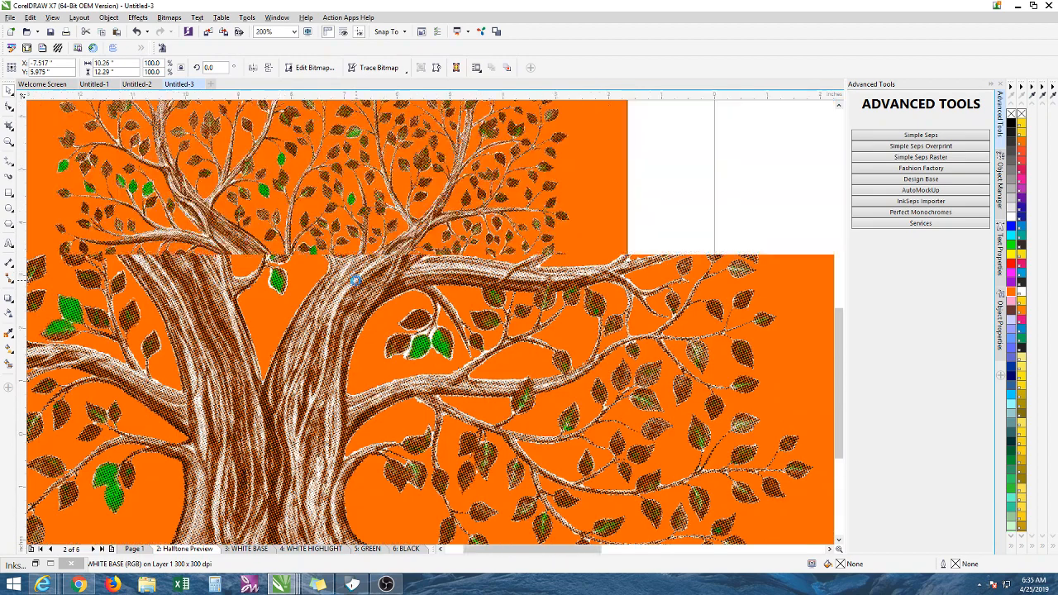
scroll(240, 243, down, 1)
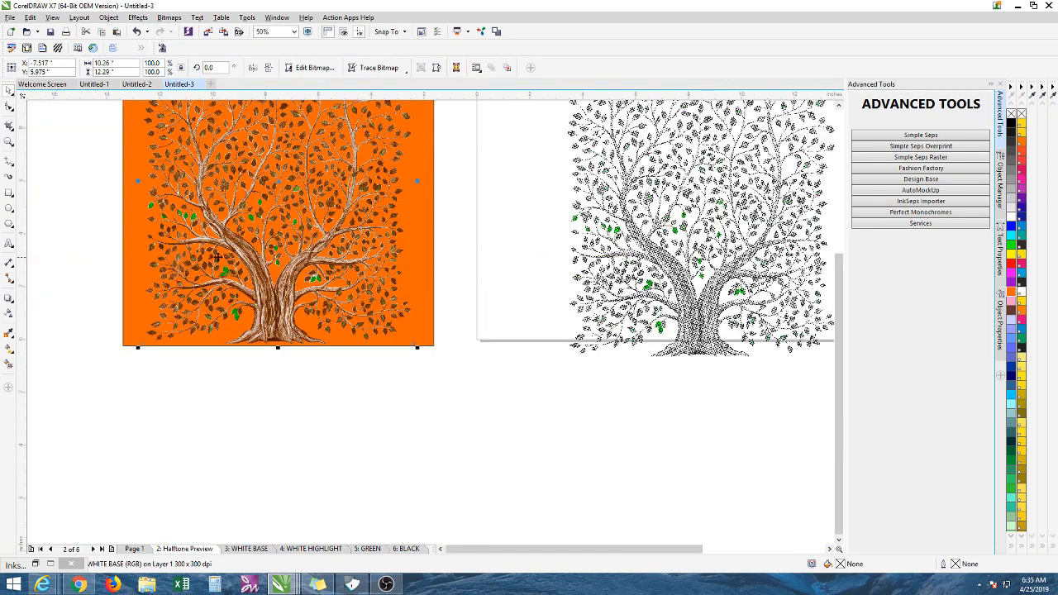
scroll(488, 253, down, 2)
scroll(439, 208, up, 4)
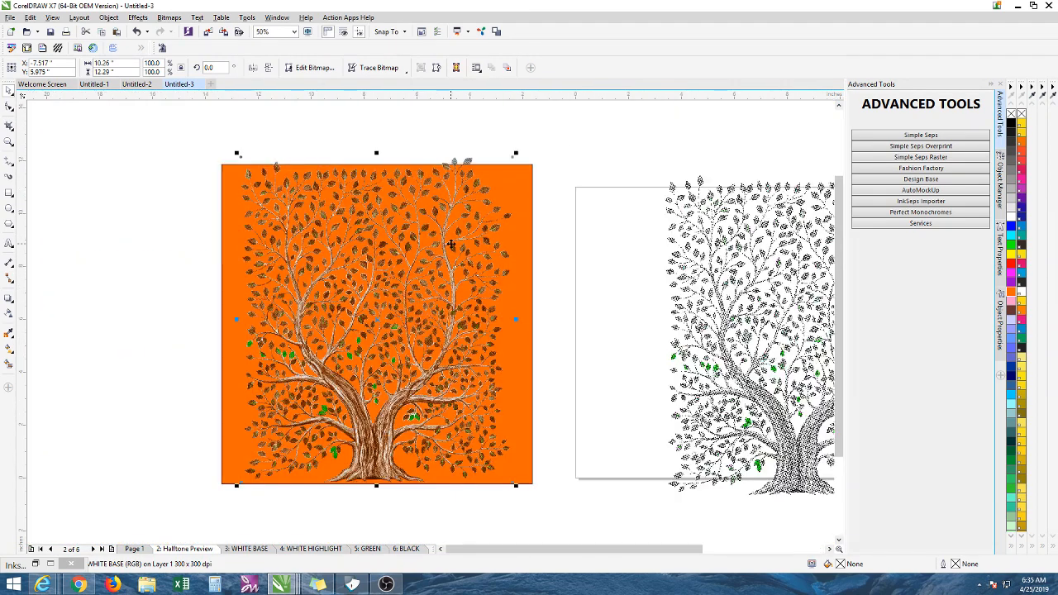
scroll(392, 238, down, 5)
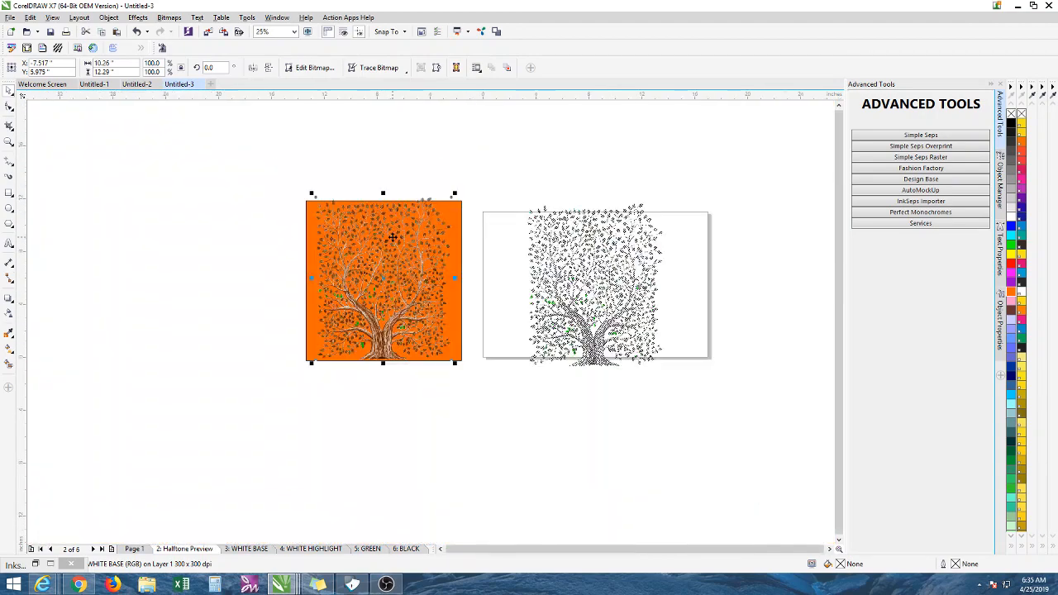
scroll(449, 290, up, 1)
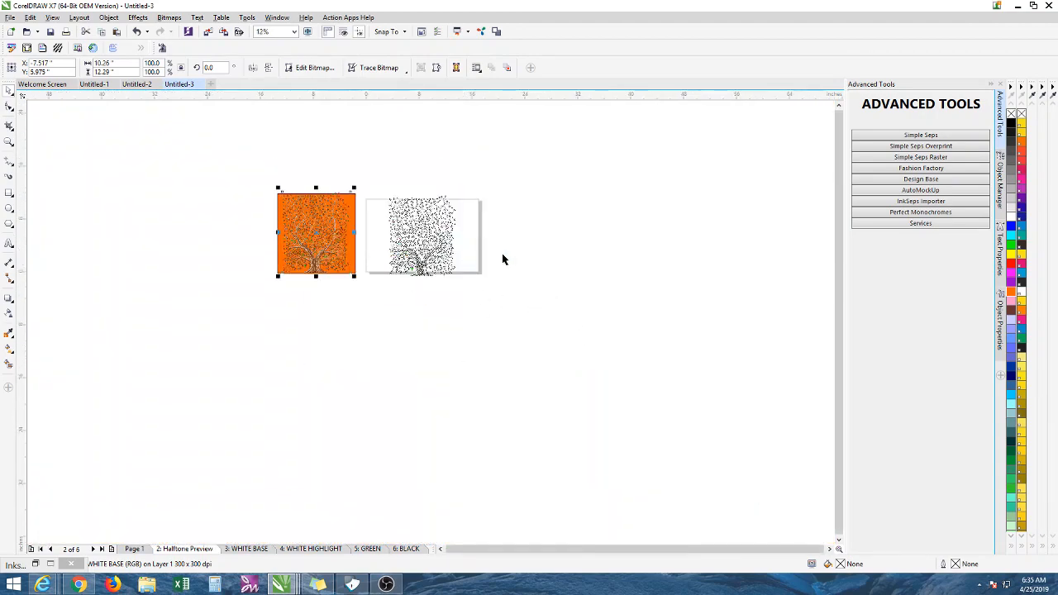
Show the Object Manager and delete the orange rectangle together with the blurred tree bitmap.
click(1000, 183)
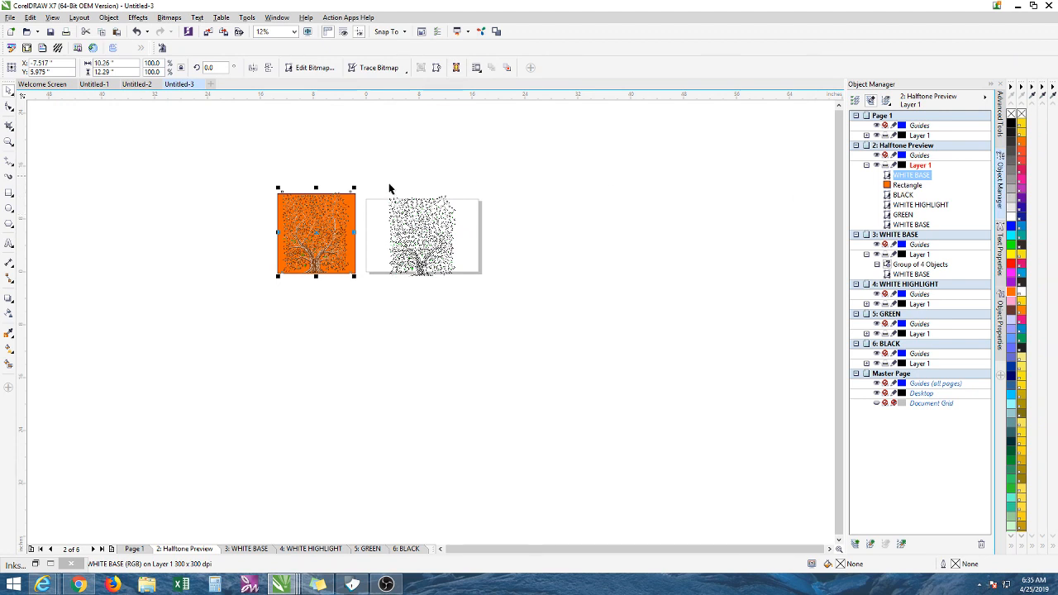
drag(271, 173, 366, 307)
key(Delete)
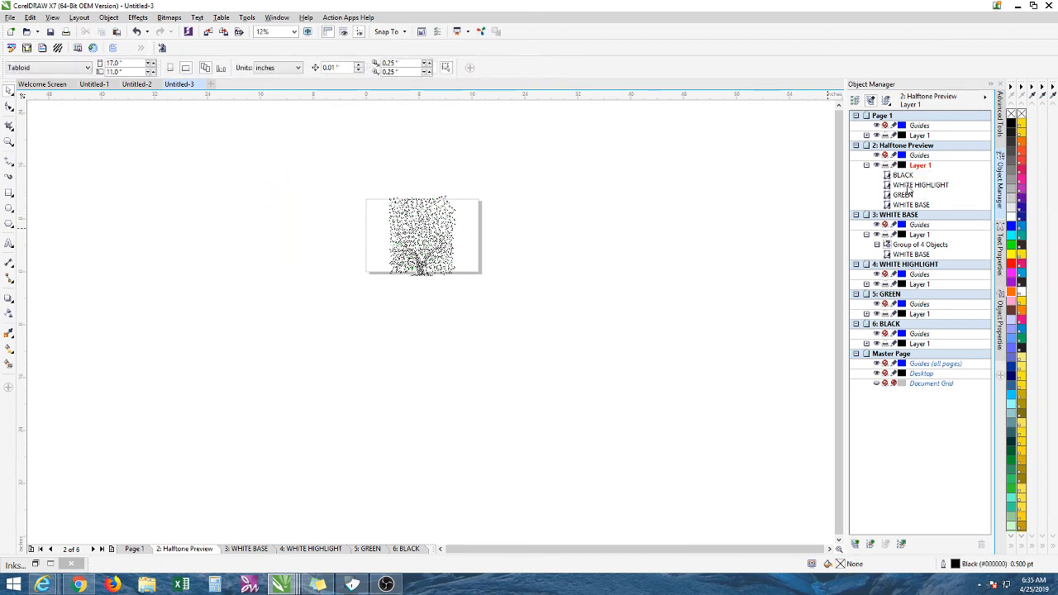
Move WHITE HIGHLIGHT below GREEN on the Halftone Preview layer and group it with WHITE BASE.
click(908, 186)
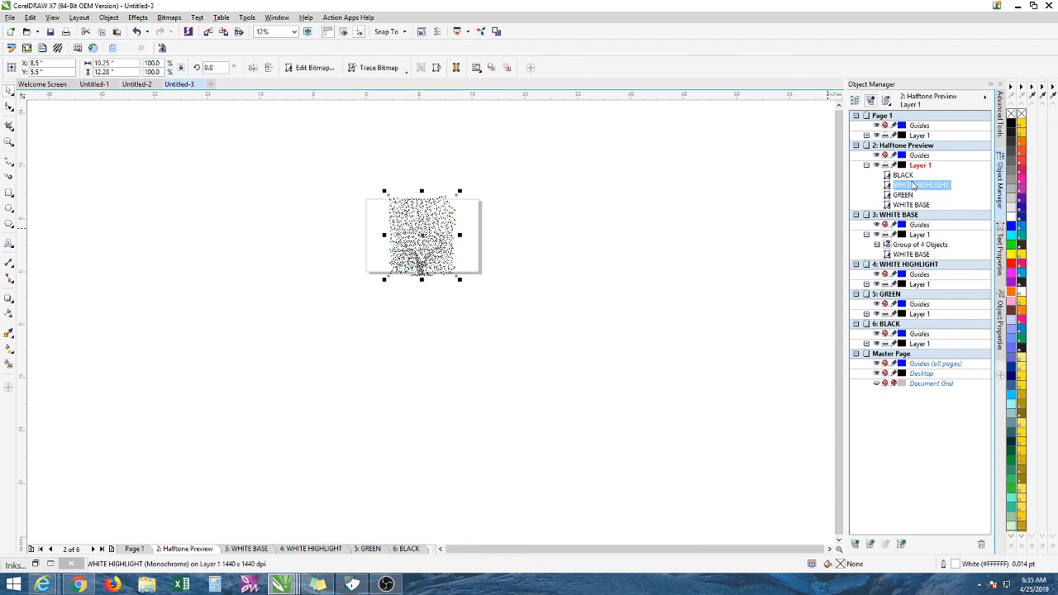
drag(908, 190, 909, 204)
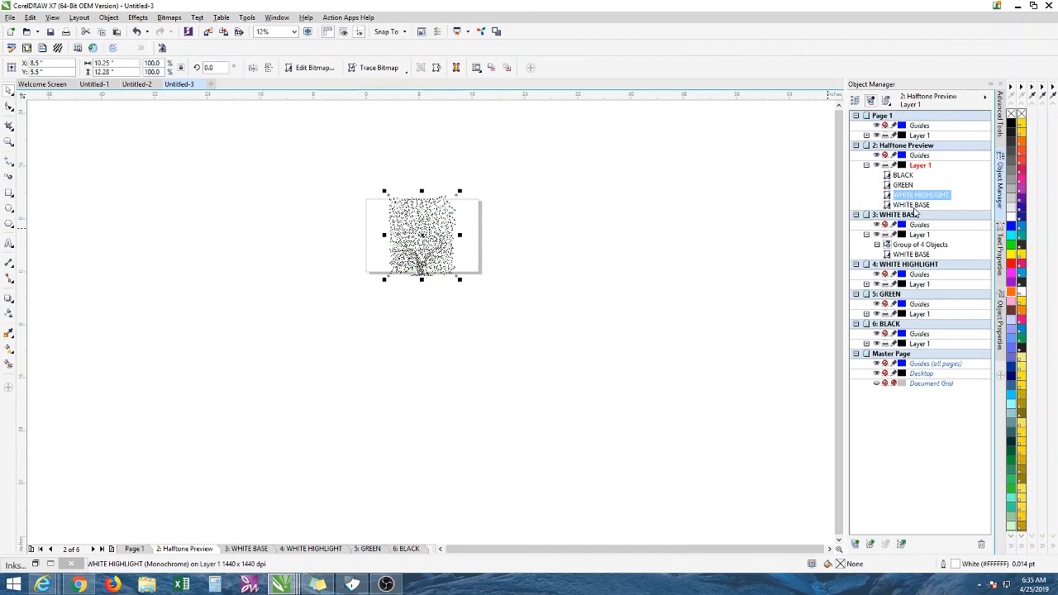
shift+click(914, 207)
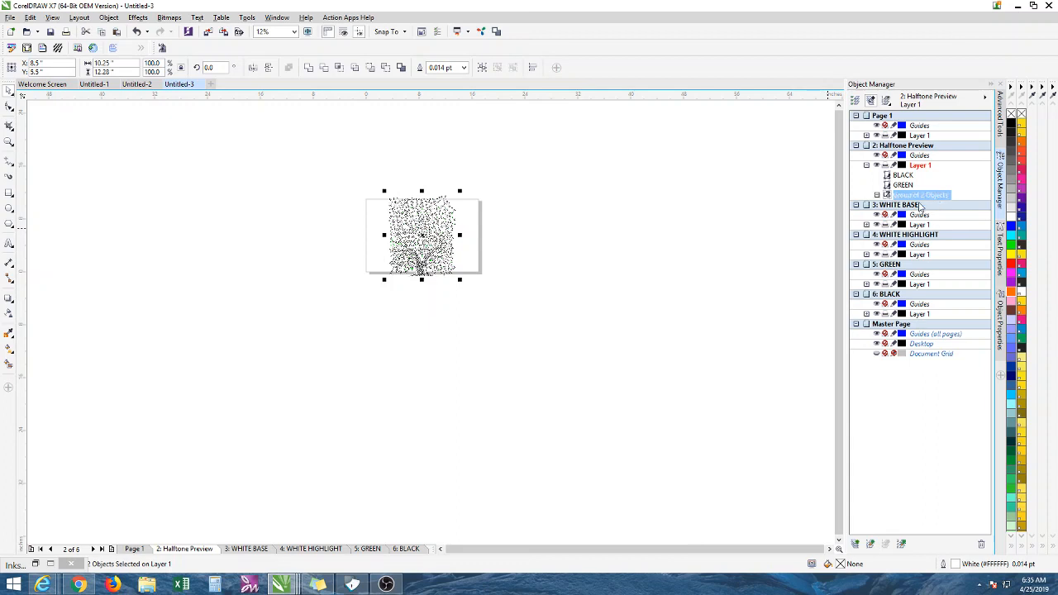
key(ctrl+g)
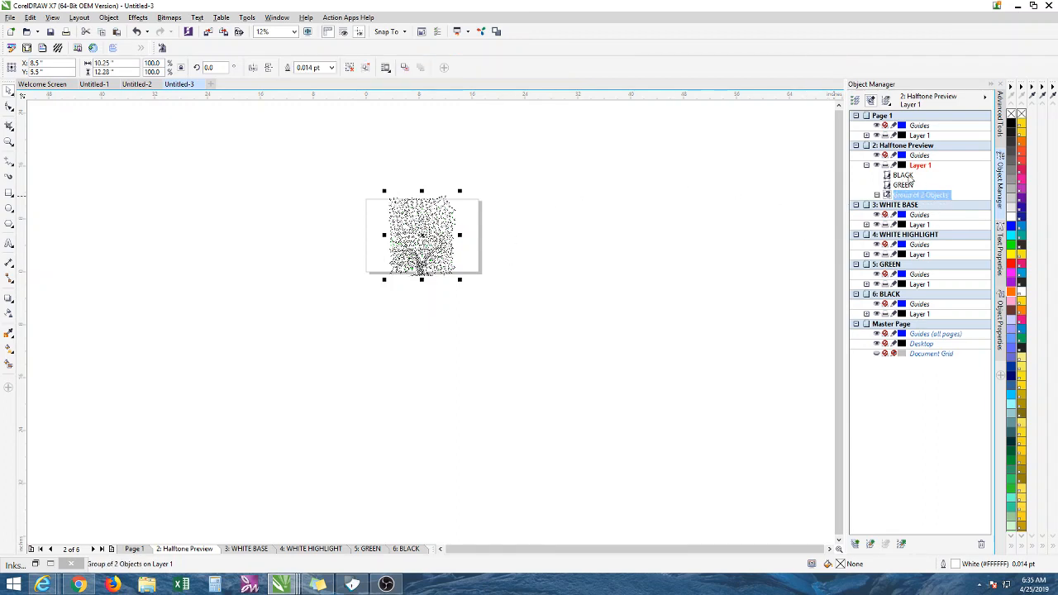
Move BLACK below GREEN in the Halftone Preview stacking order and check the resulting tree up close.
drag(905, 175, 900, 189)
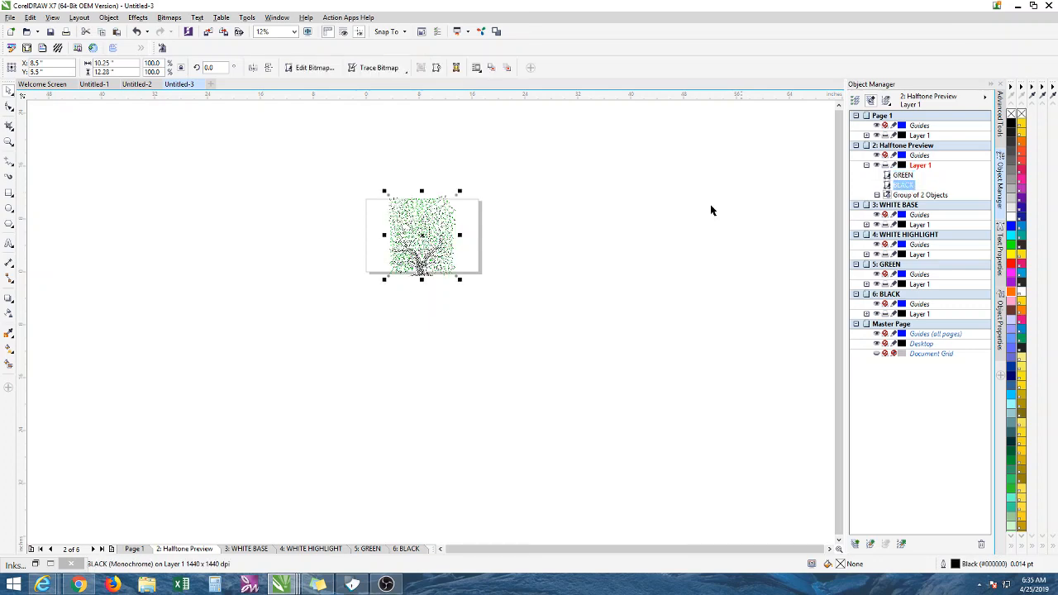
click(567, 229)
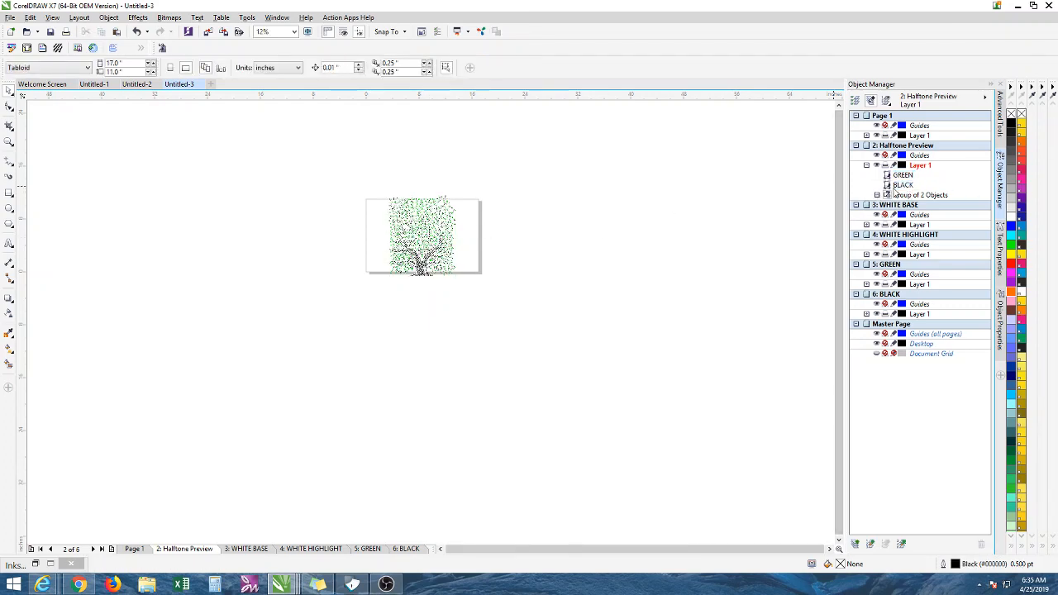
scroll(895, 190, up, 1)
scroll(471, 139, down, 2)
scroll(442, 114, up, 1)
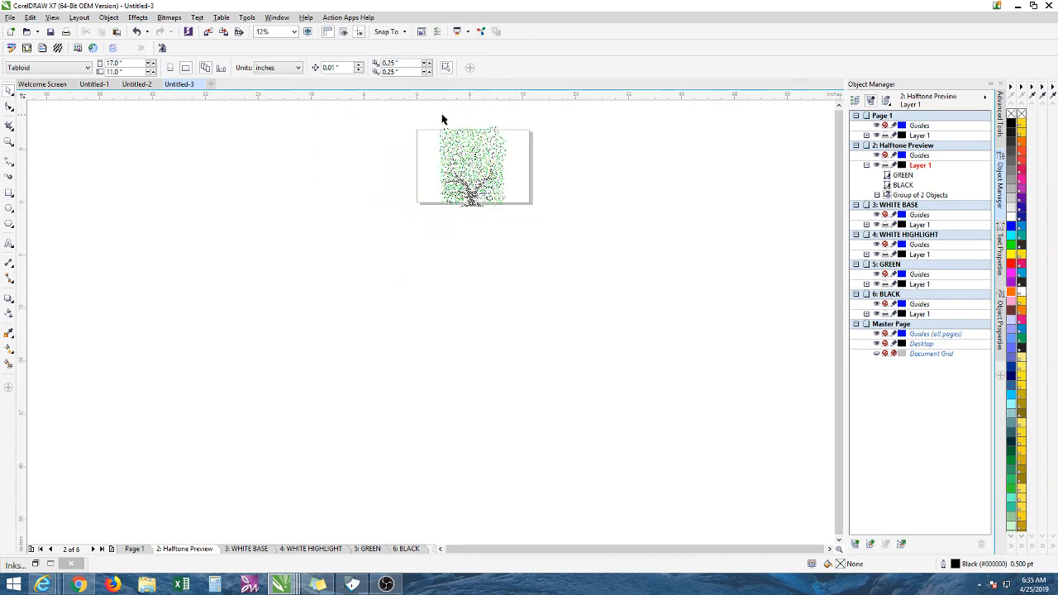
scroll(442, 120, up, 1)
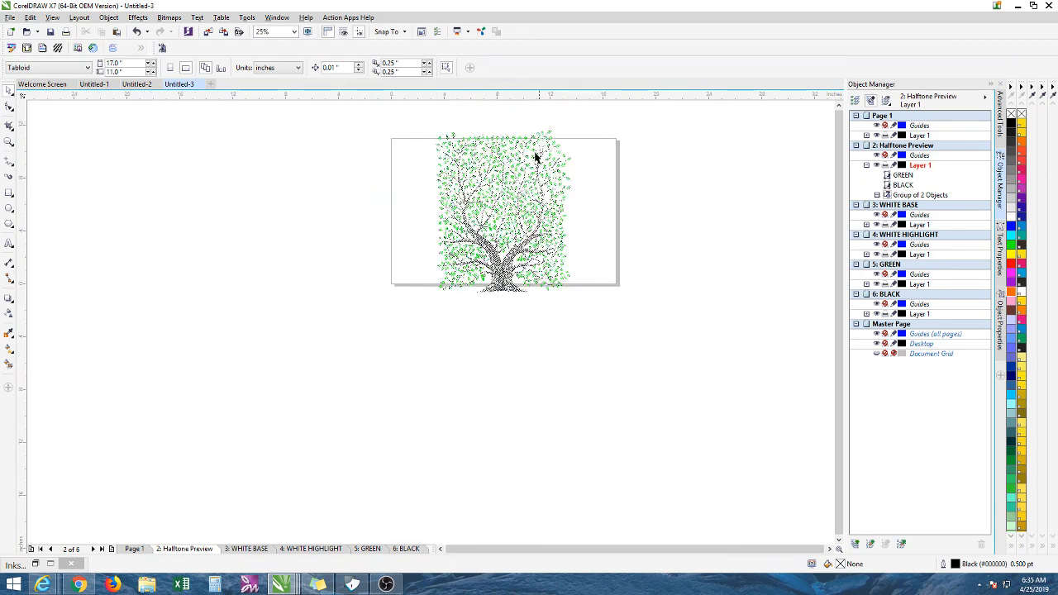
scroll(513, 155, up, 1)
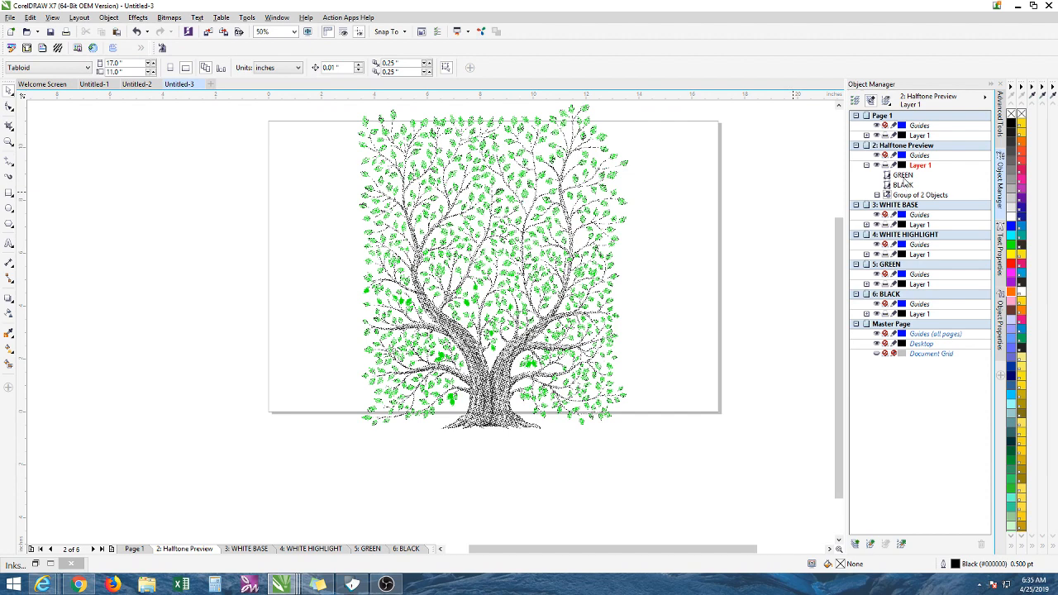
Compare the opposite stacking by placing GREEN below BLACK, and return GREEN to the top.
drag(904, 179, 900, 190)
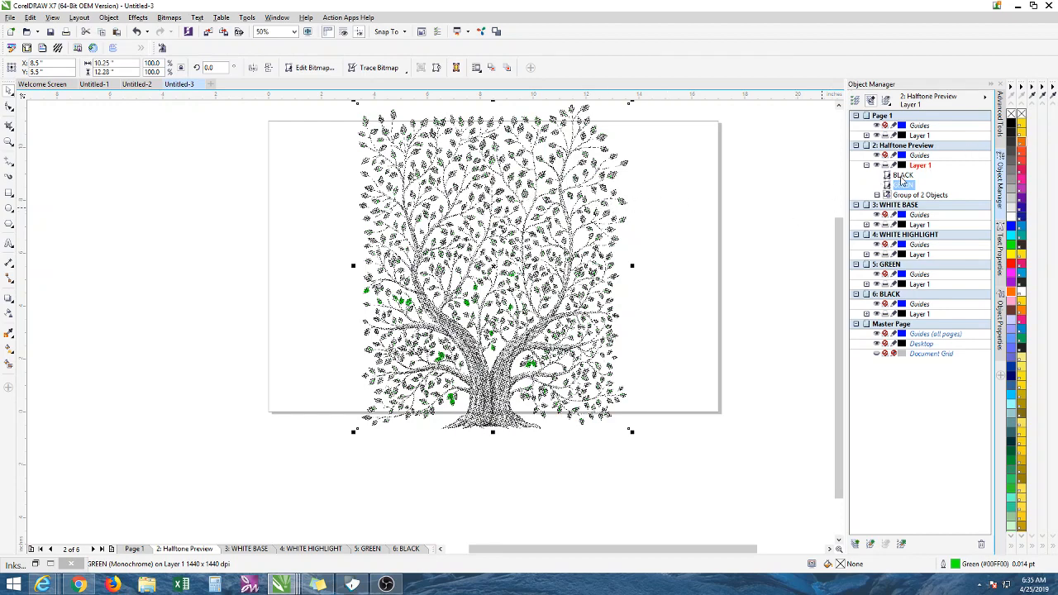
drag(904, 181, 903, 172)
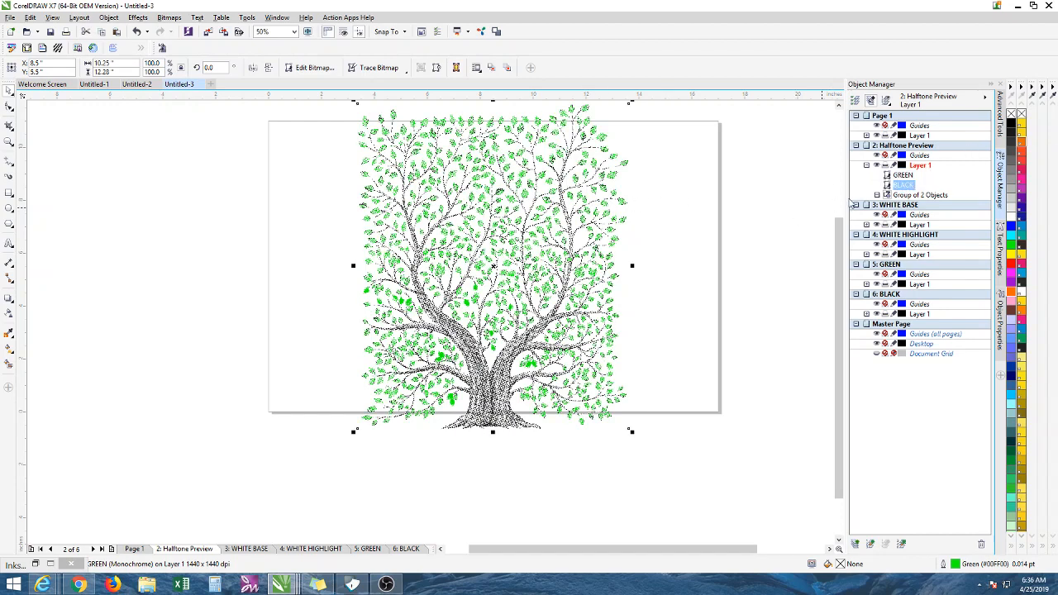
Place a copy of the reordered GREEN, BLACK and grouped white halftones beside the page, centred at about X -6.8, Y 7.0 inches.
scroll(746, 277, down, 1)
click(755, 260)
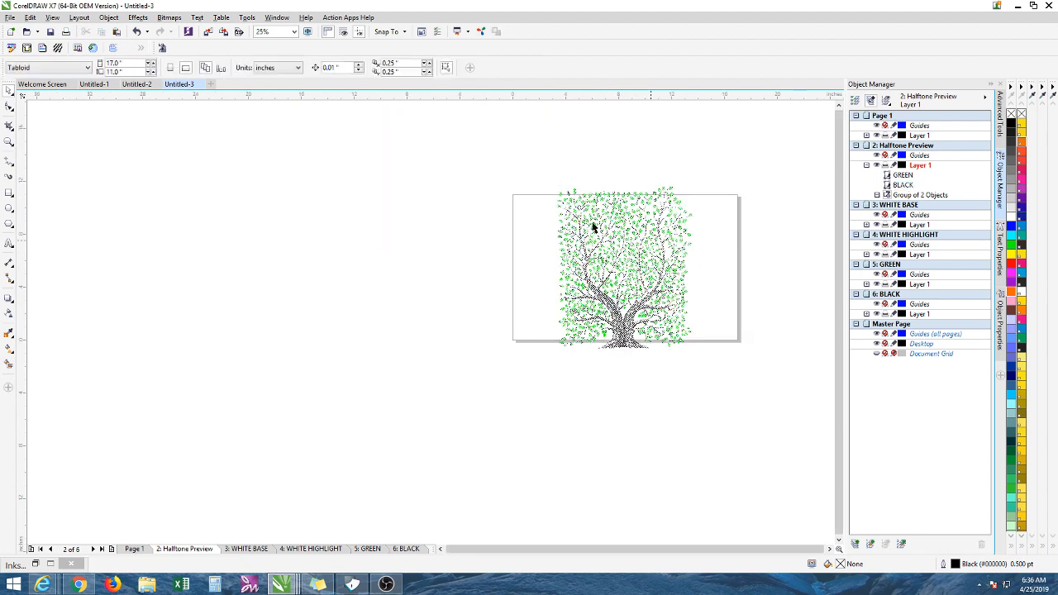
drag(519, 167, 740, 403)
right_click(422, 247)
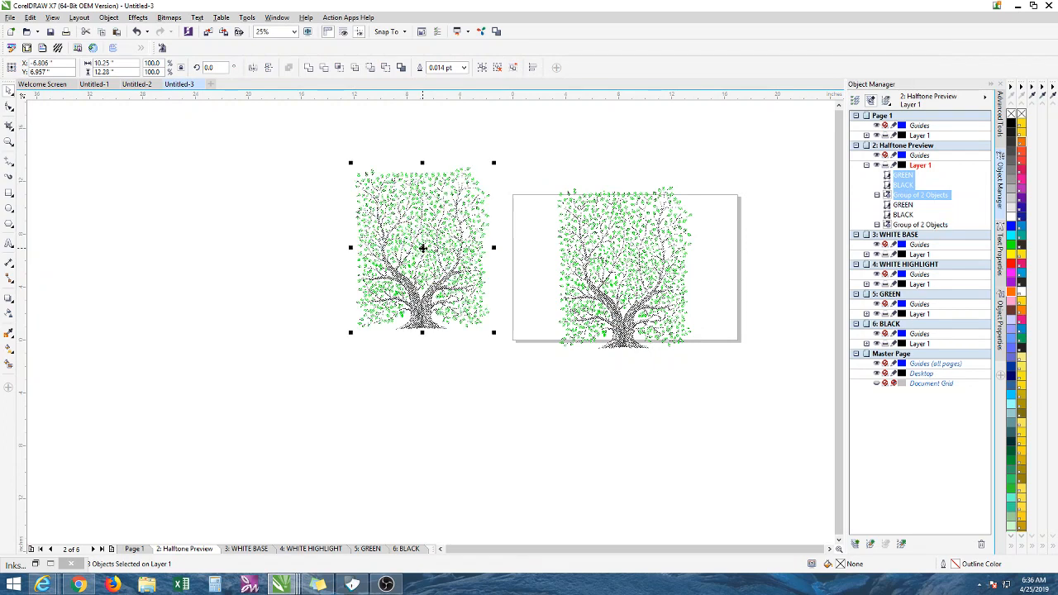
Convert the selected halftone copy beside the page to a 300 dpi RGB Color (24-bit) bitmap with anti-aliasing and a transparent background.
click(169, 18)
click(180, 31)
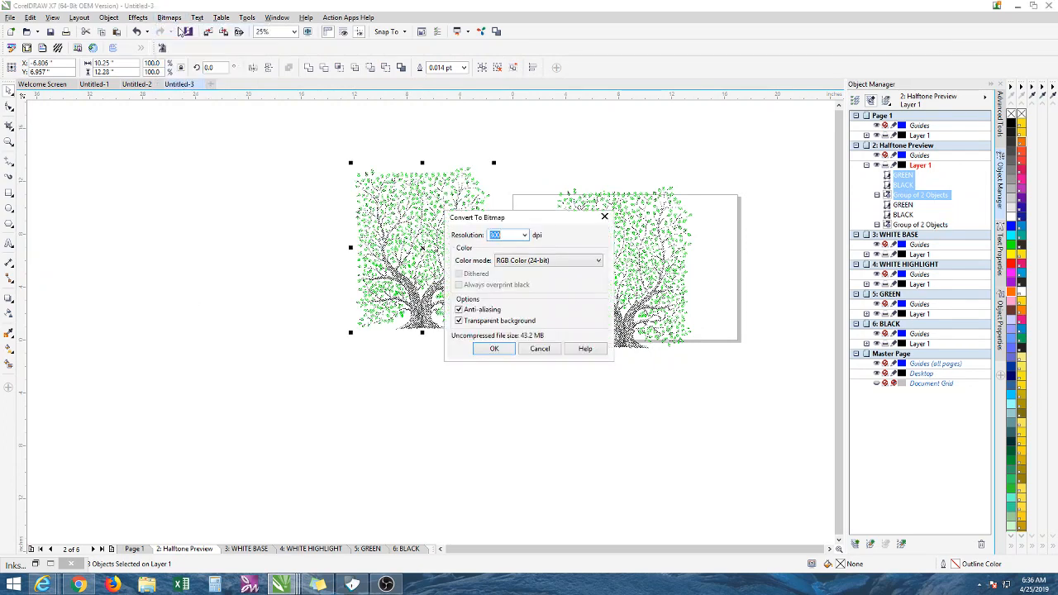
click(492, 347)
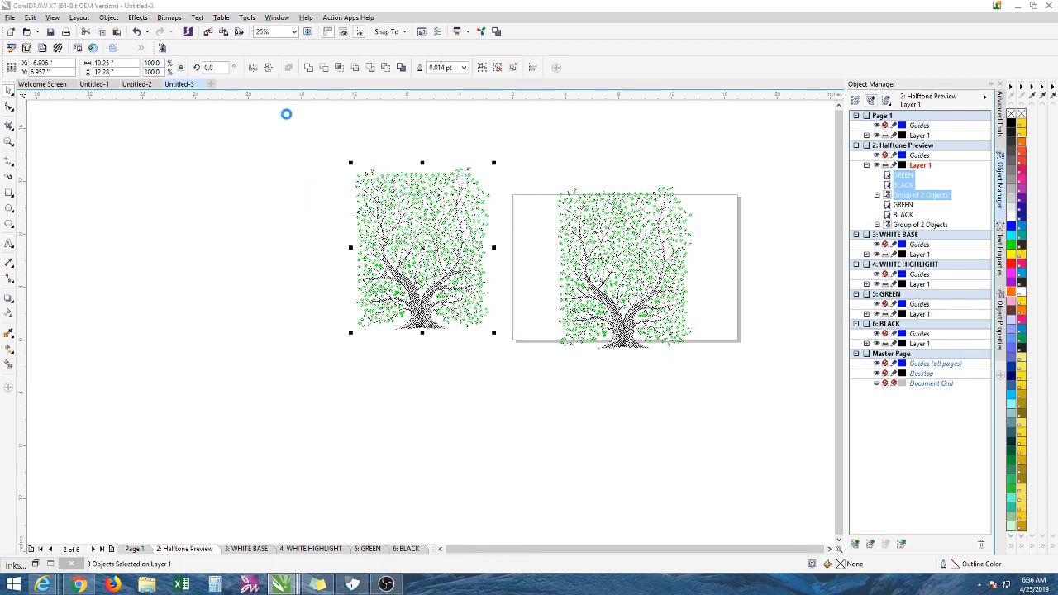
Apply a blur effect to the tree bitmap so the halftone dots blend together.
click(169, 17)
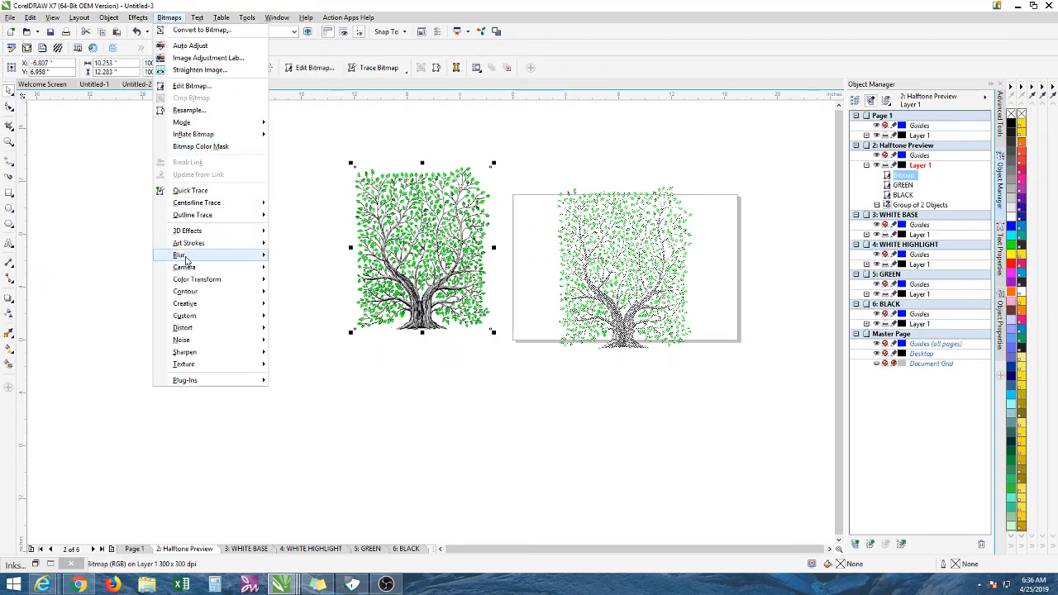
mouse_move(181, 255)
click(307, 270)
click(552, 319)
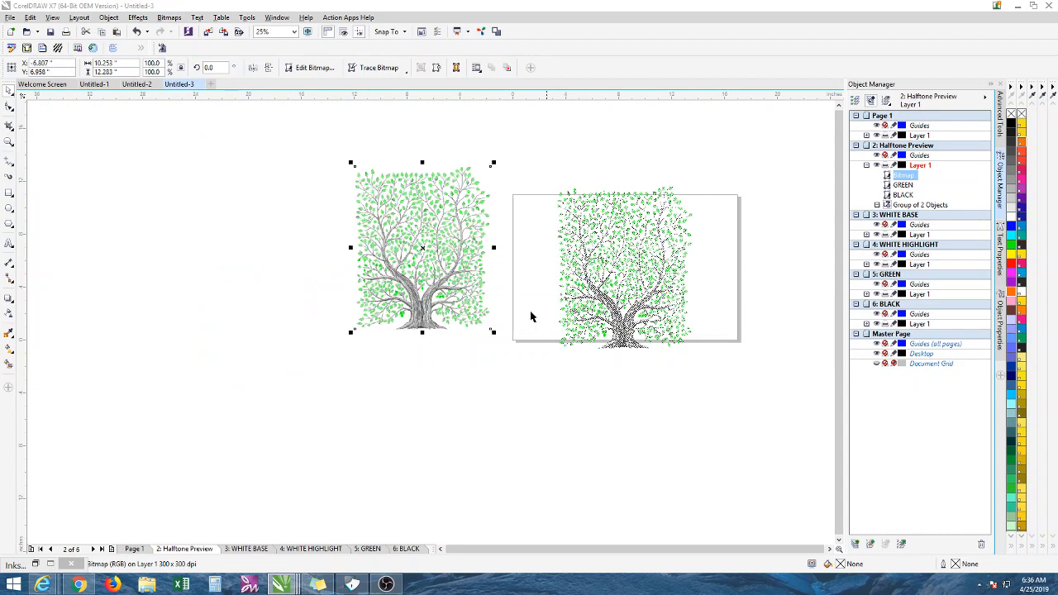
Draw a rectangle about 16.5 by 15.0 inches around the tree bitmap and fill it with orange (#FF6600).
click(9, 192)
mouse_move(297, 155)
mouse_down()
mouse_move(378, 245)
mouse_move(518, 356)
mouse_up()
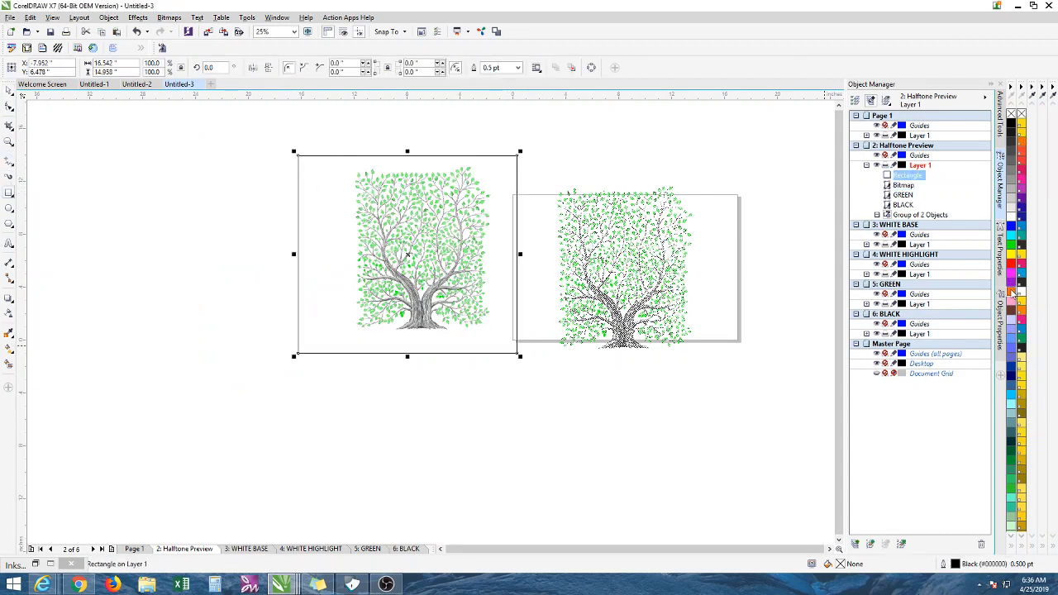
click(1012, 286)
Send the orange rectangle to the bottom of the stacking order, behind the tree bitmap and halftones.
right_click(472, 230)
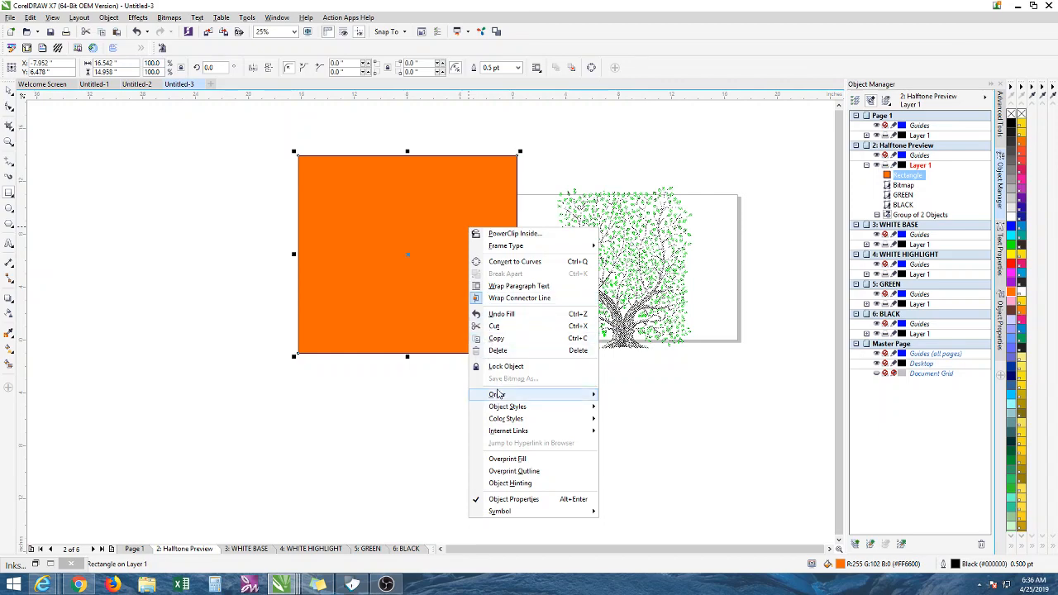
mouse_move(499, 393)
click(632, 408)
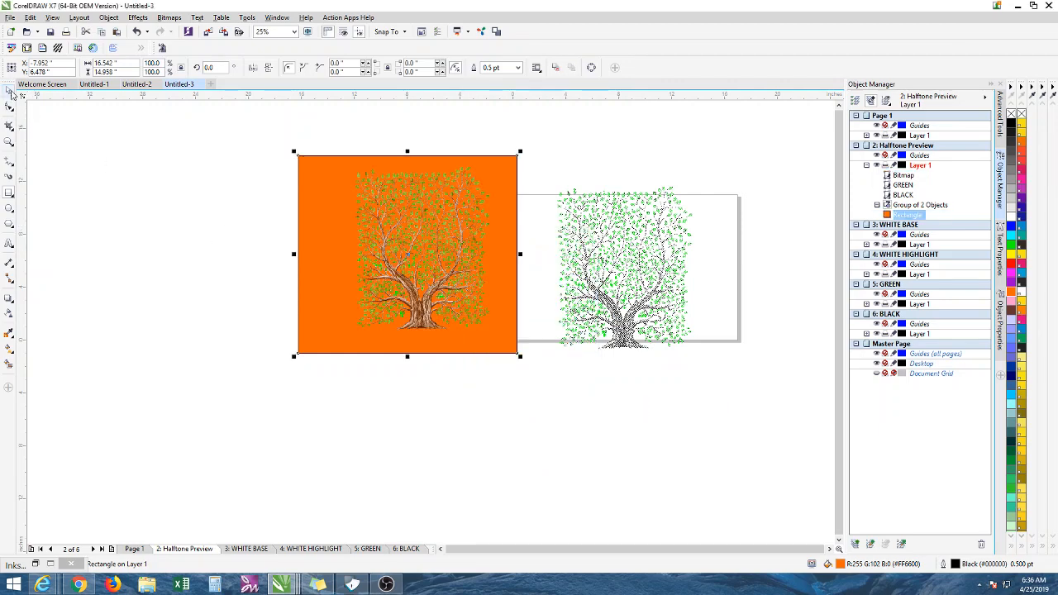
Move the tree bitmap on the orange rectangle so its centre sits at about X -8.6, Y 6.2 inches.
click(8, 90)
click(190, 198)
scroll(402, 330, up, 1)
scroll(473, 252, down, 1)
click(493, 182)
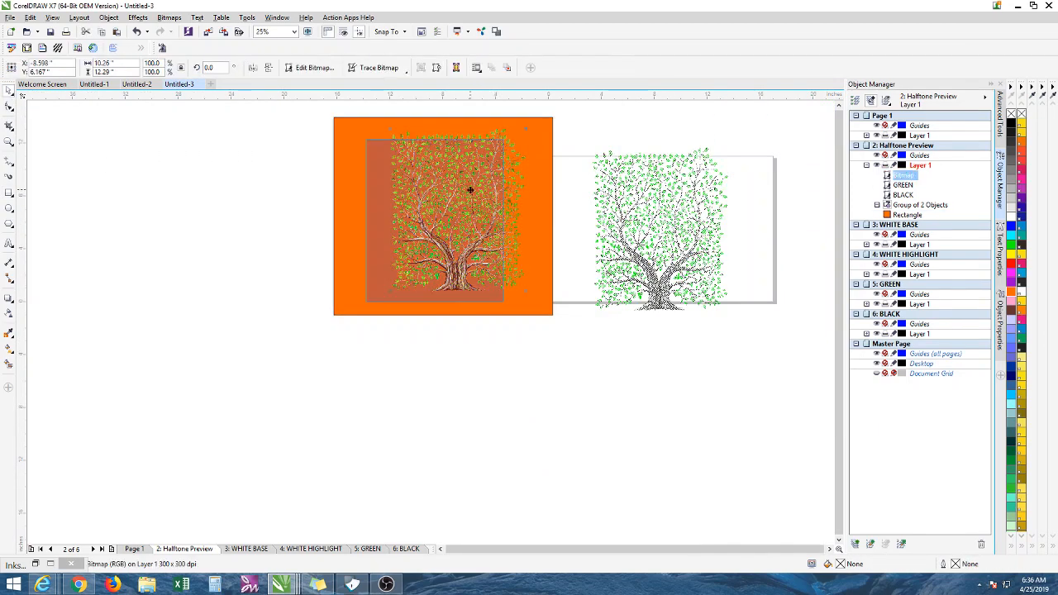
Examine the blurred tree bitmap on the orange background, checking leaves, branches and trunk up close and at overall size.
scroll(420, 219, up, 2)
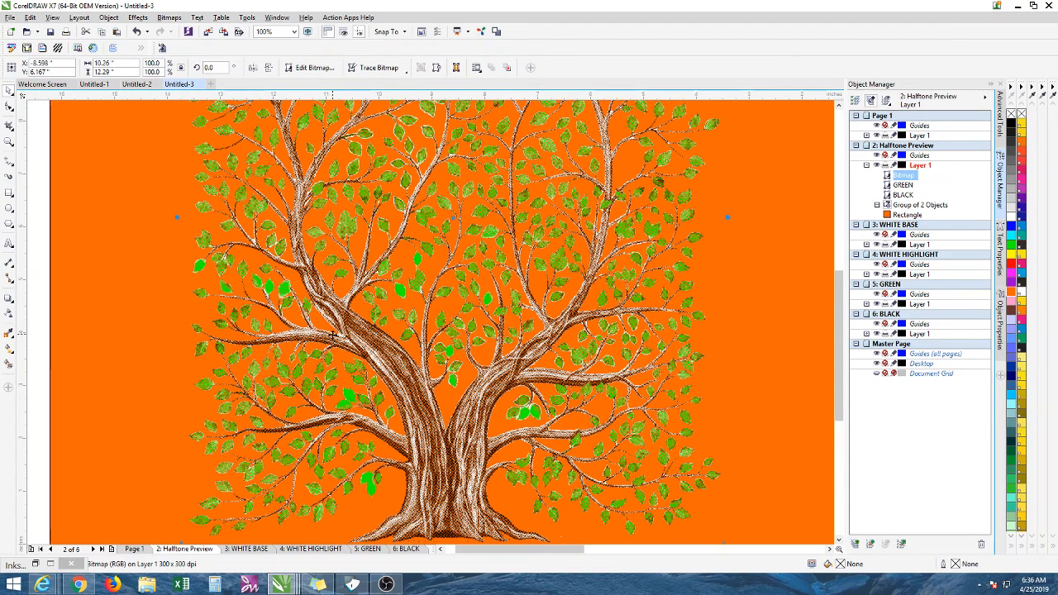
scroll(393, 199, up, 2)
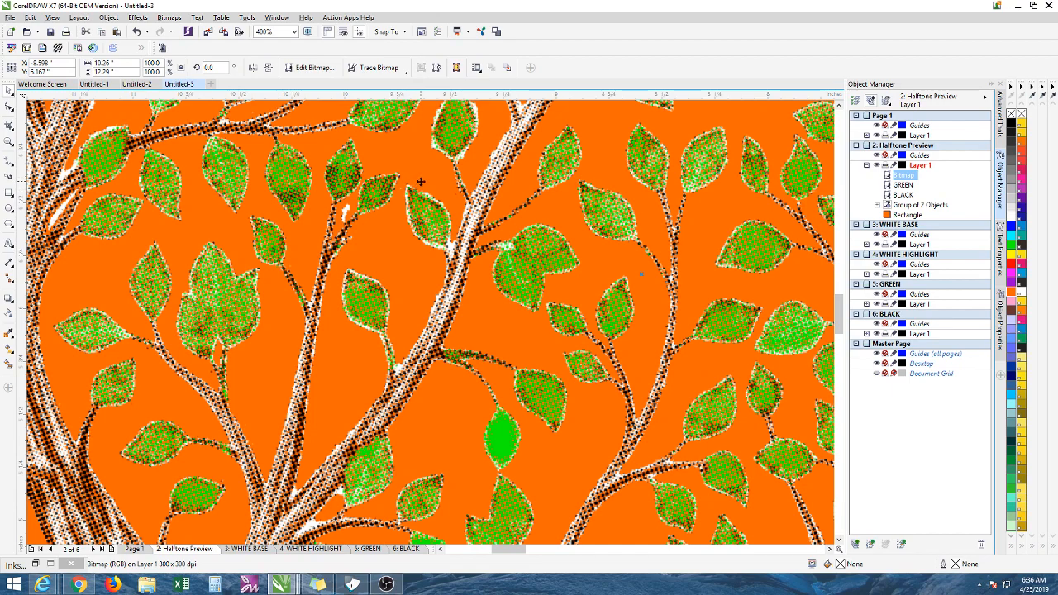
scroll(518, 165, down, 3)
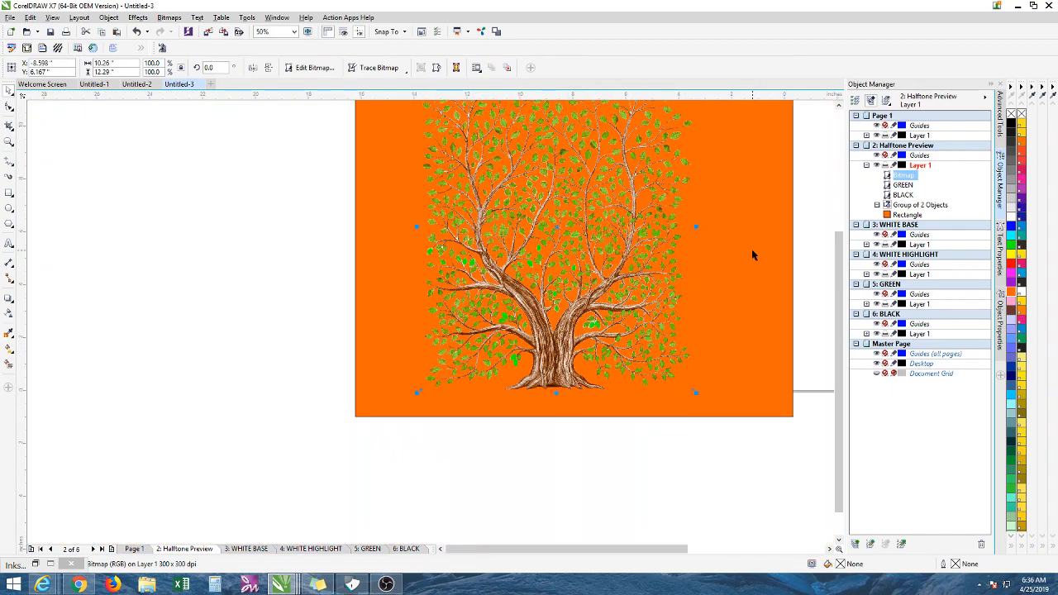
scroll(752, 249, down, 2)
scroll(762, 205, up, 2)
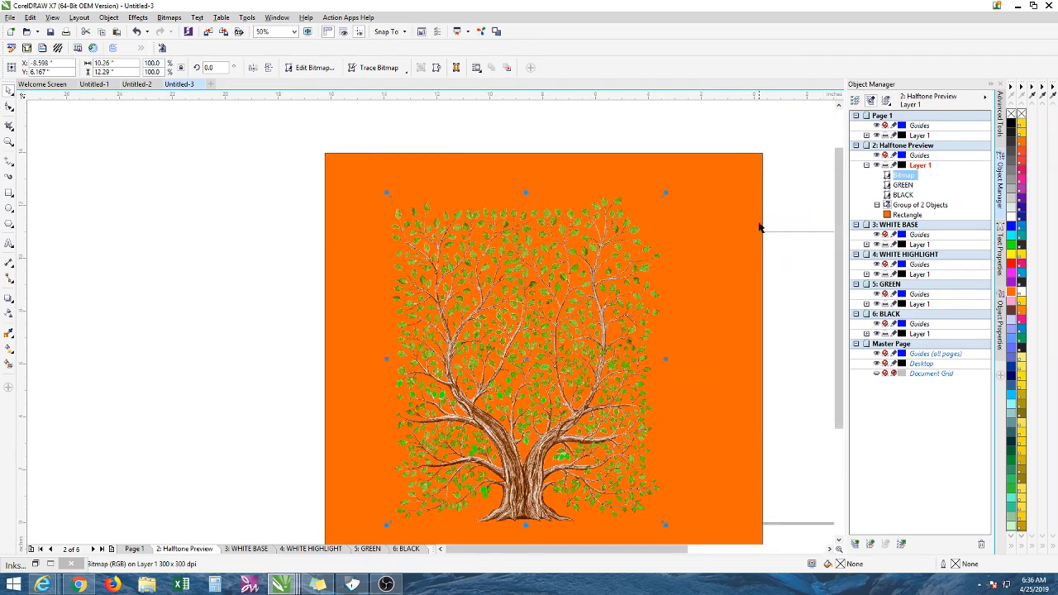
scroll(569, 246, down, 2)
scroll(520, 377, up, 3)
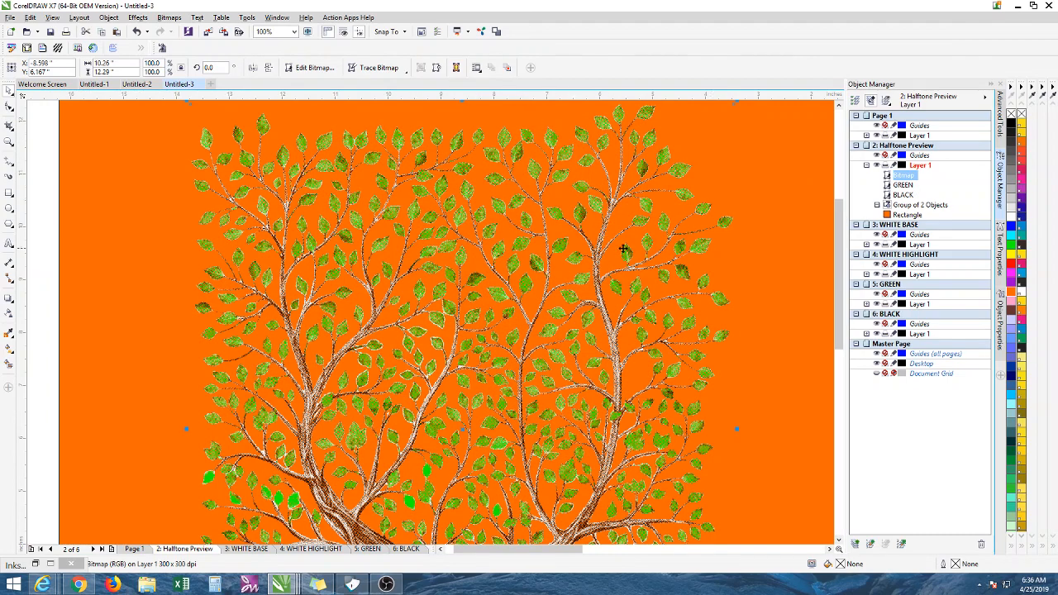
scroll(613, 240, down, 1)
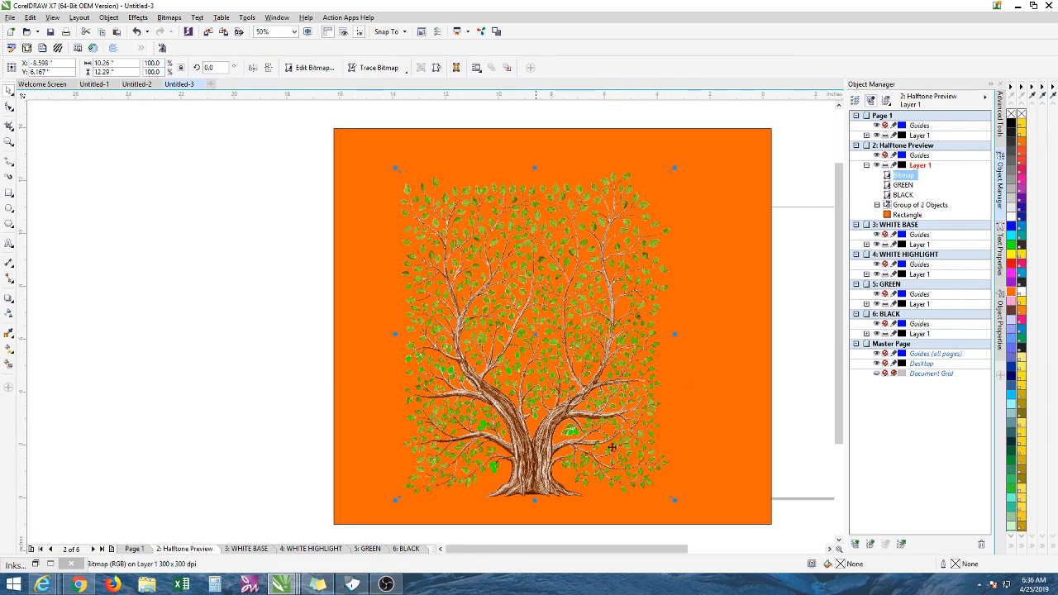
scroll(838, 331, down, 1)
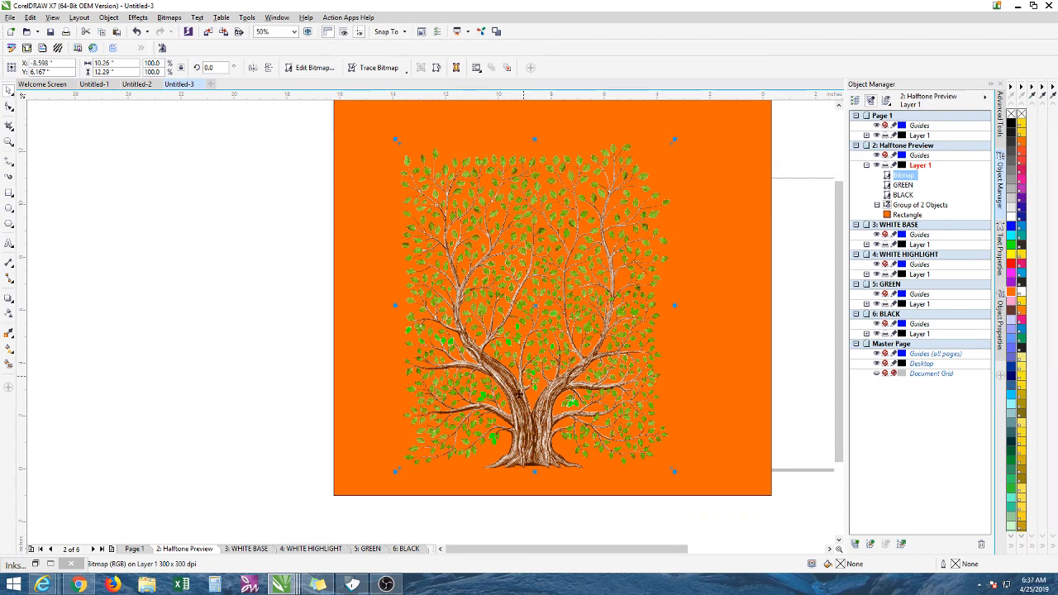
scroll(827, 357, down, 1)
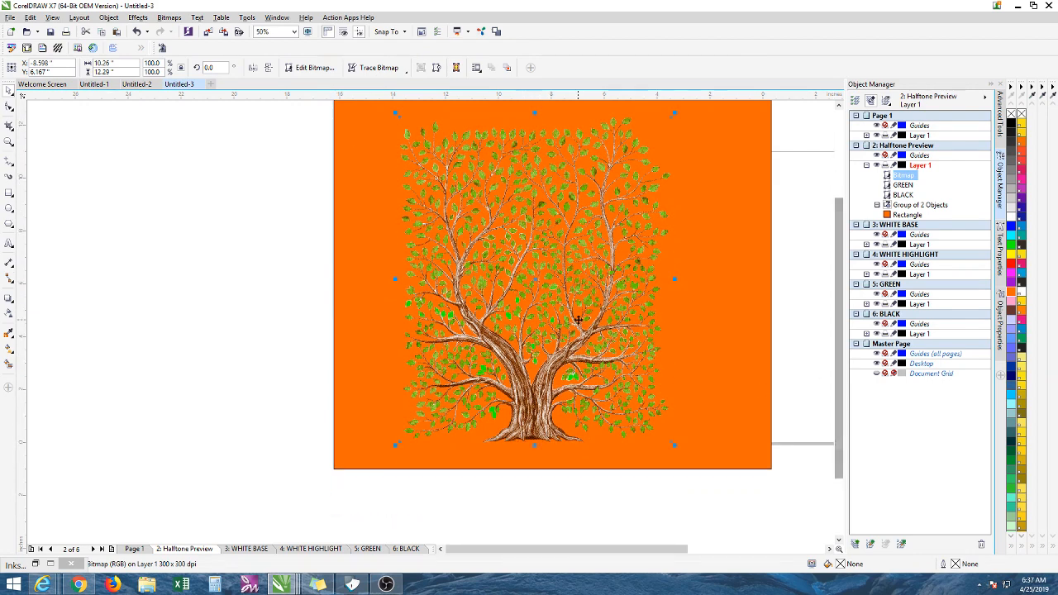
scroll(502, 379, up, 2)
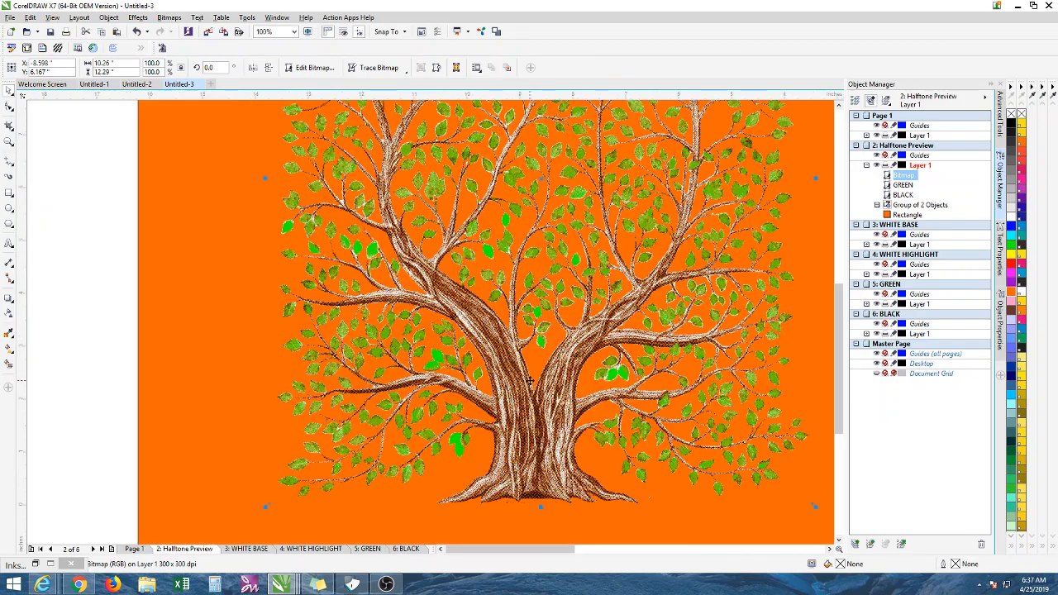
scroll(499, 378, down, 3)
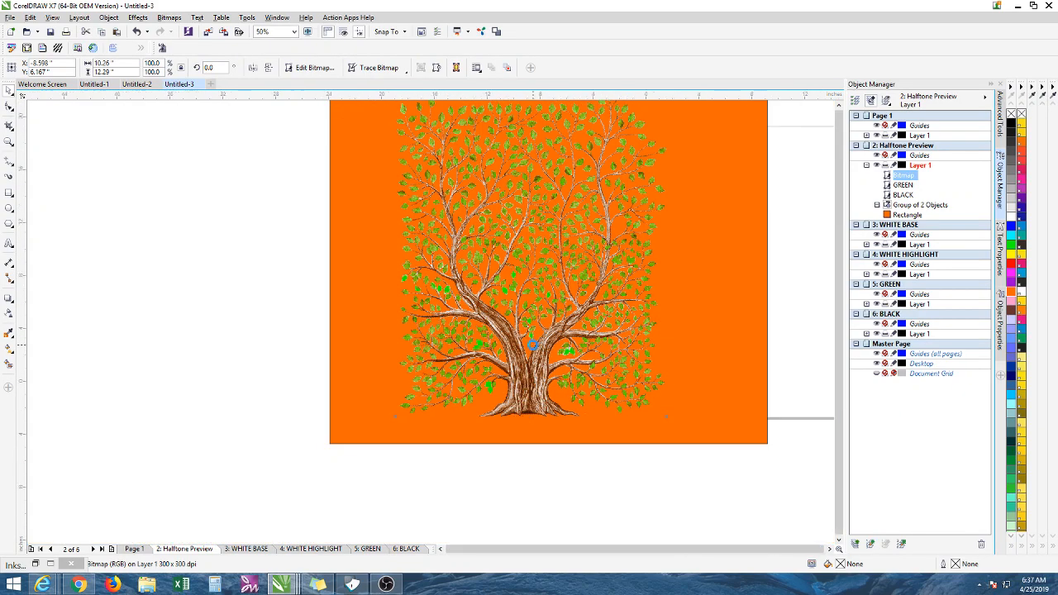
click(619, 207)
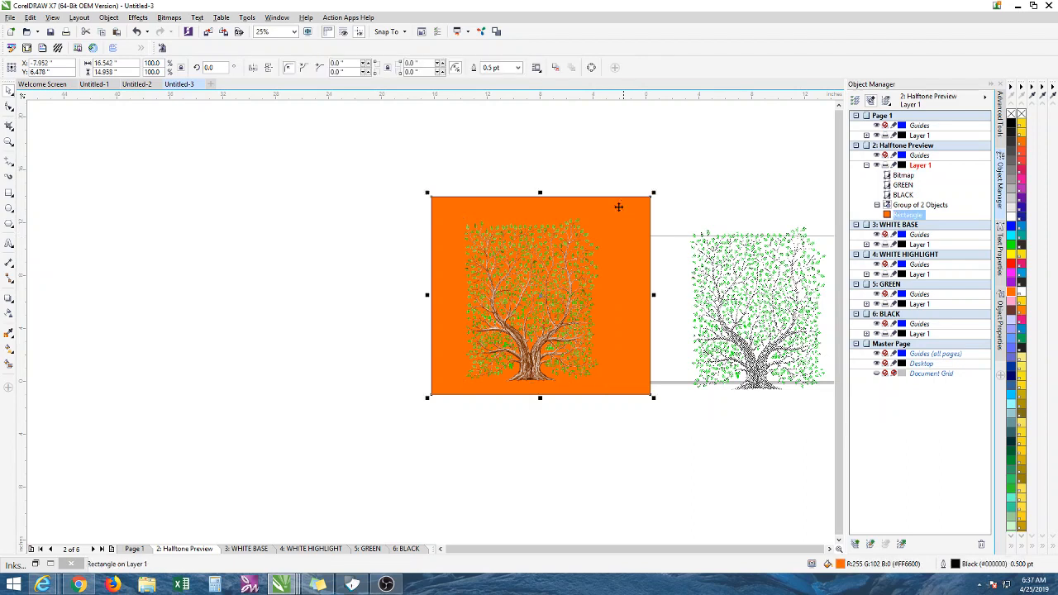
click(548, 238)
click(366, 200)
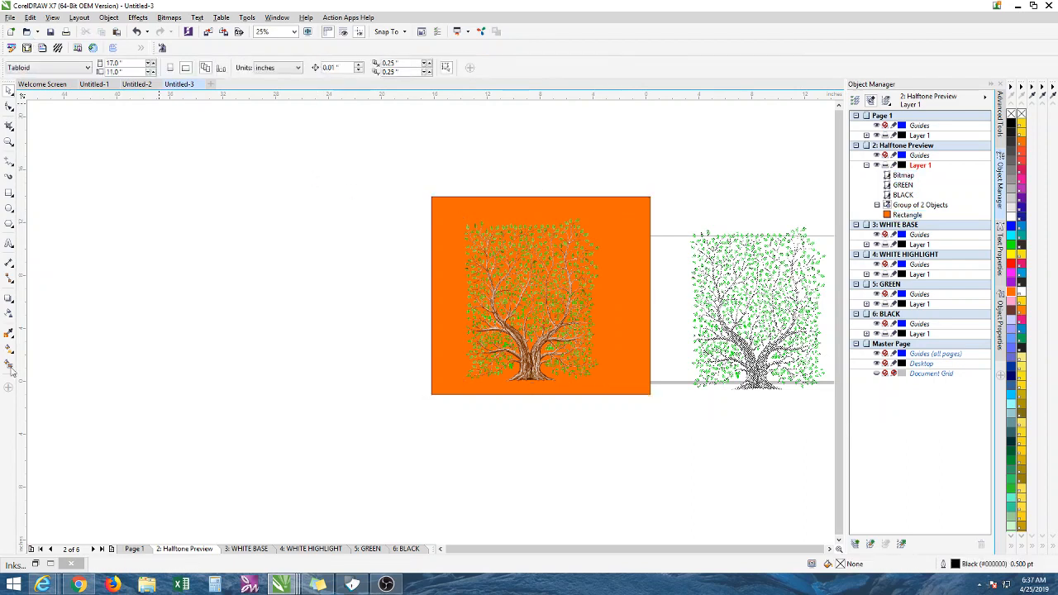
Import "color channging tshirt mock.cdr" from the Desktop beside the orange rectangle and recolor the shirt orange (#FF6600).
click(10, 17)
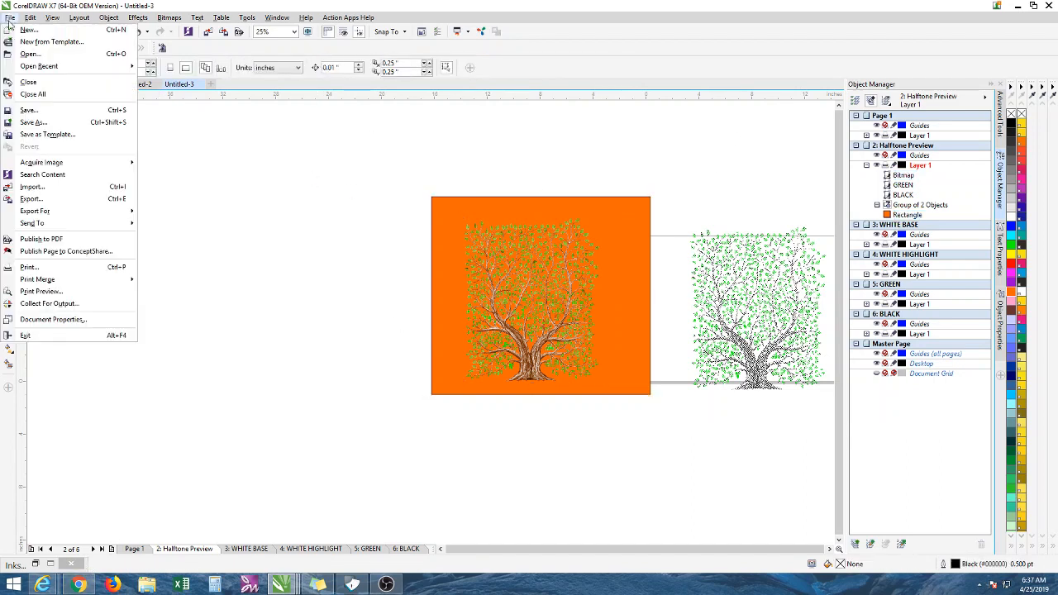
click(29, 189)
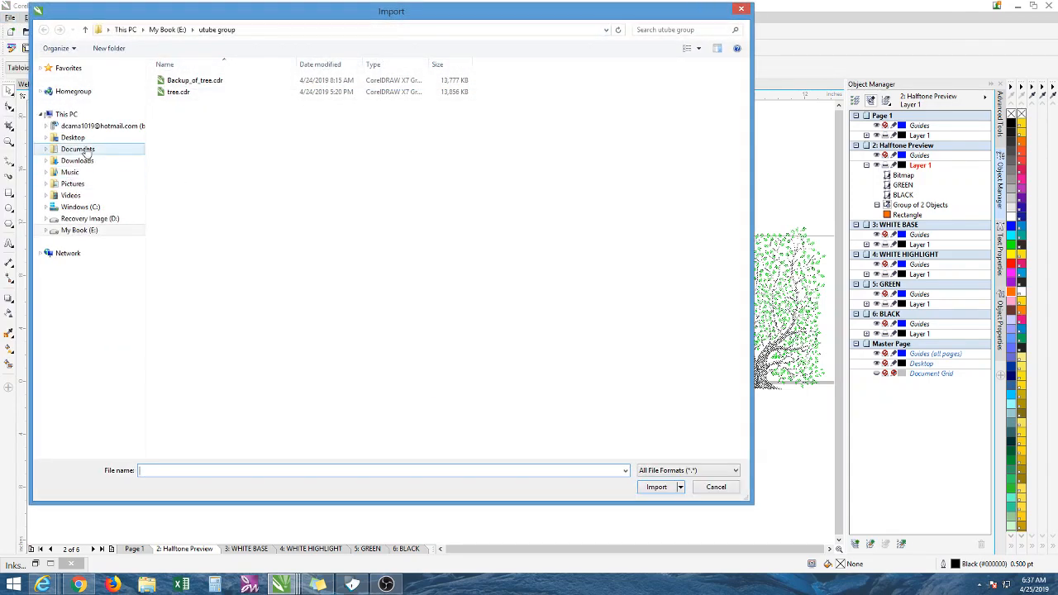
click(73, 137)
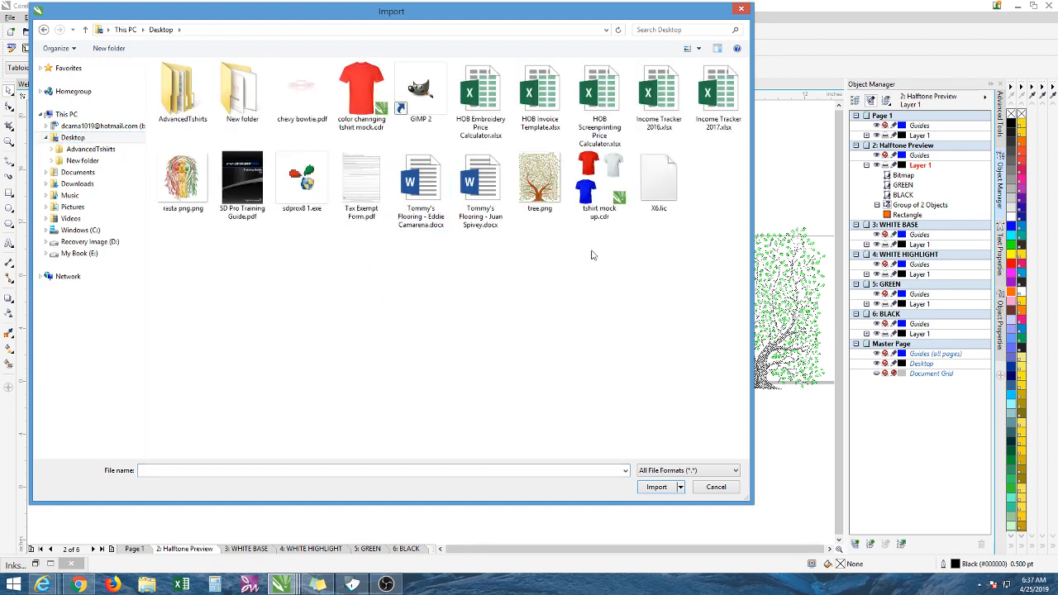
click(601, 186)
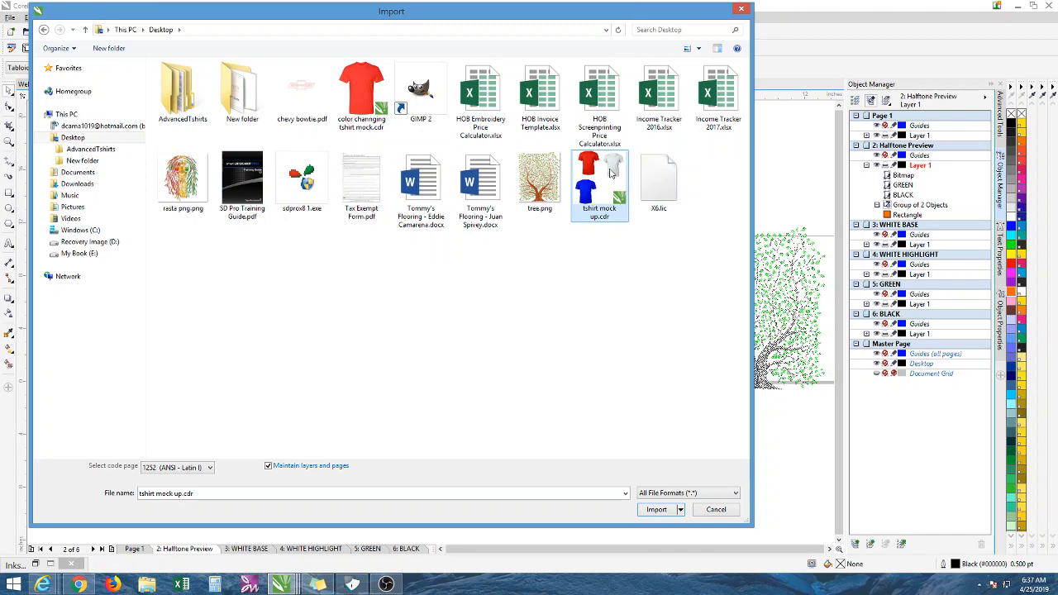
click(361, 91)
click(656, 509)
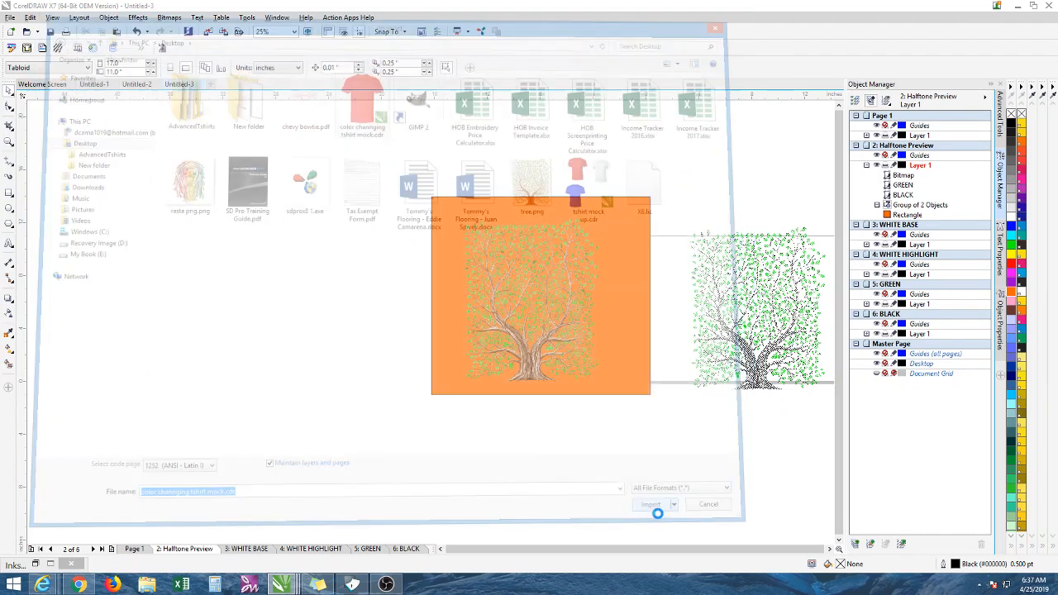
click(263, 218)
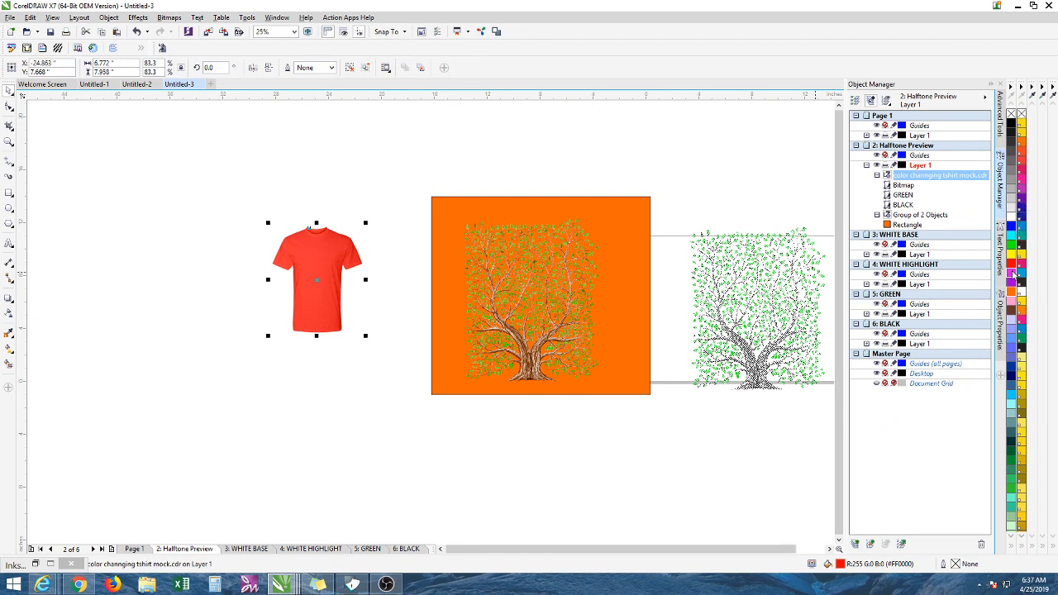
right_click(1011, 296)
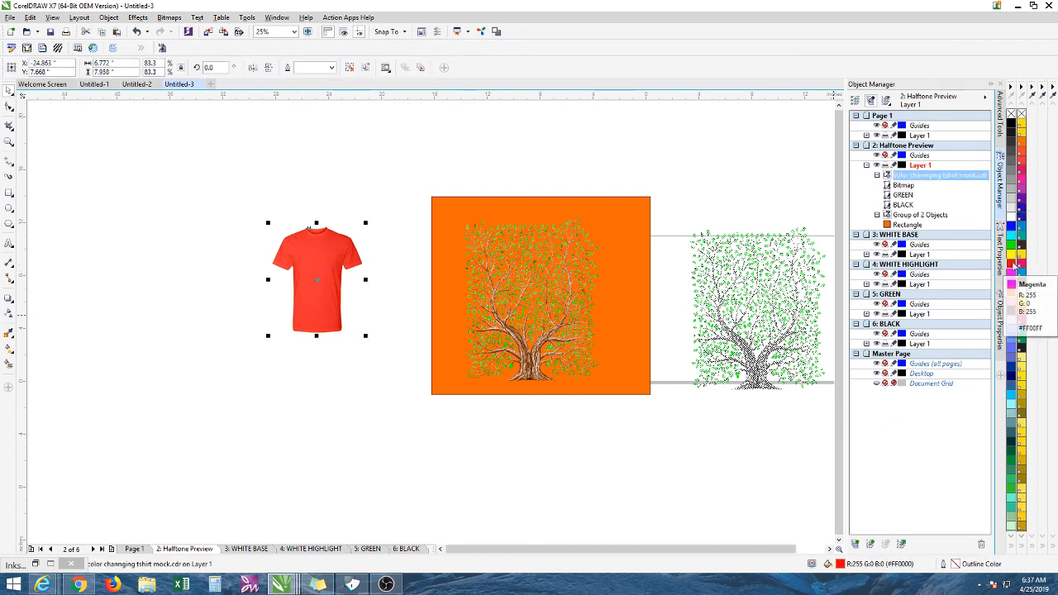
click(1011, 295)
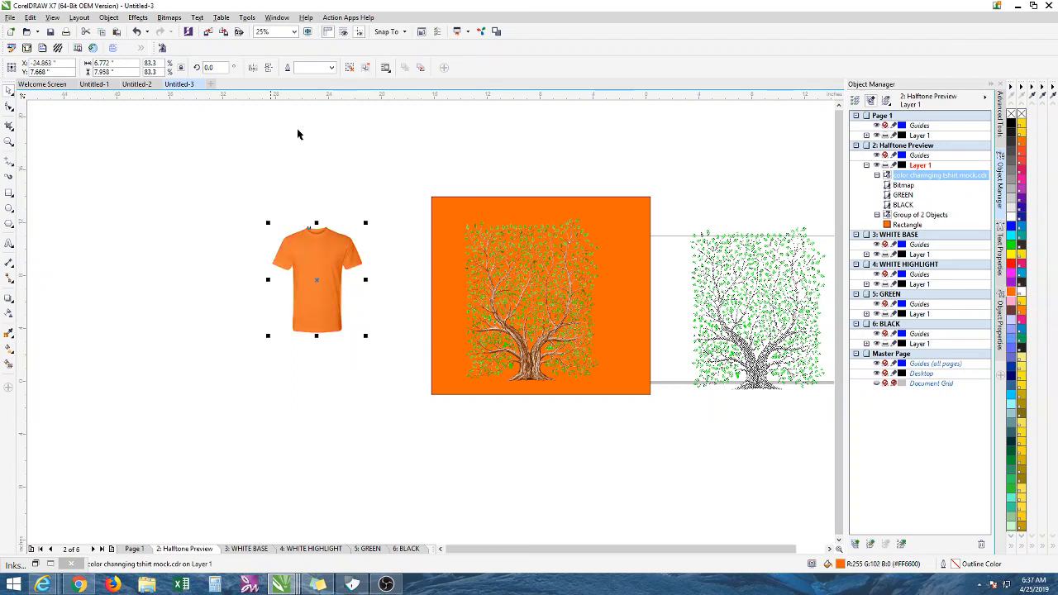
Scale the tree bitmap down to about 2.7 by 3.2 inches and place a copy about 2.0 by 2.4 inches on the shirt's chest.
drag(421, 206, 636, 383)
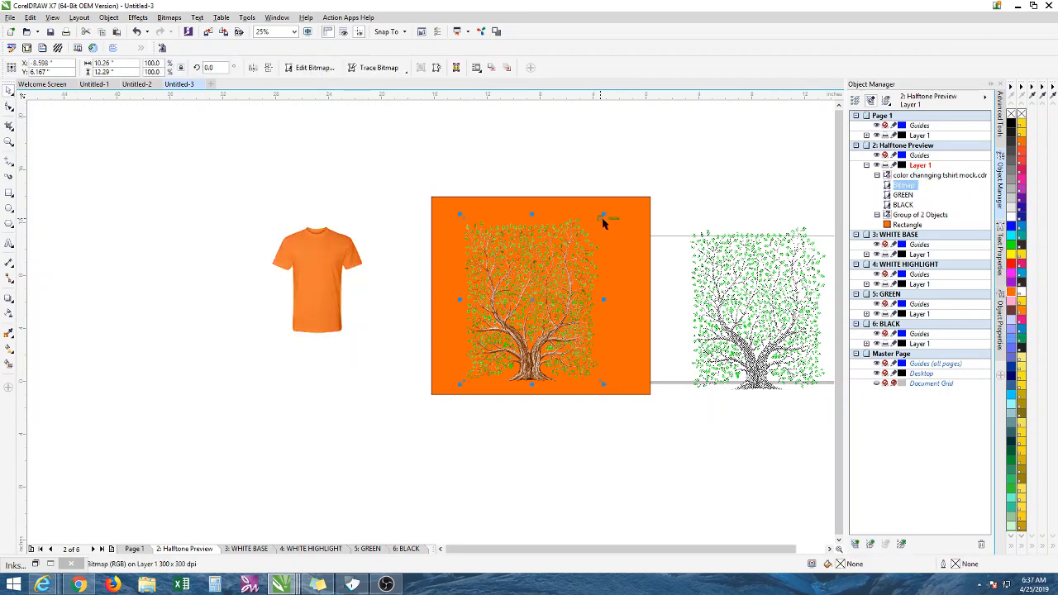
drag(603, 214, 503, 331)
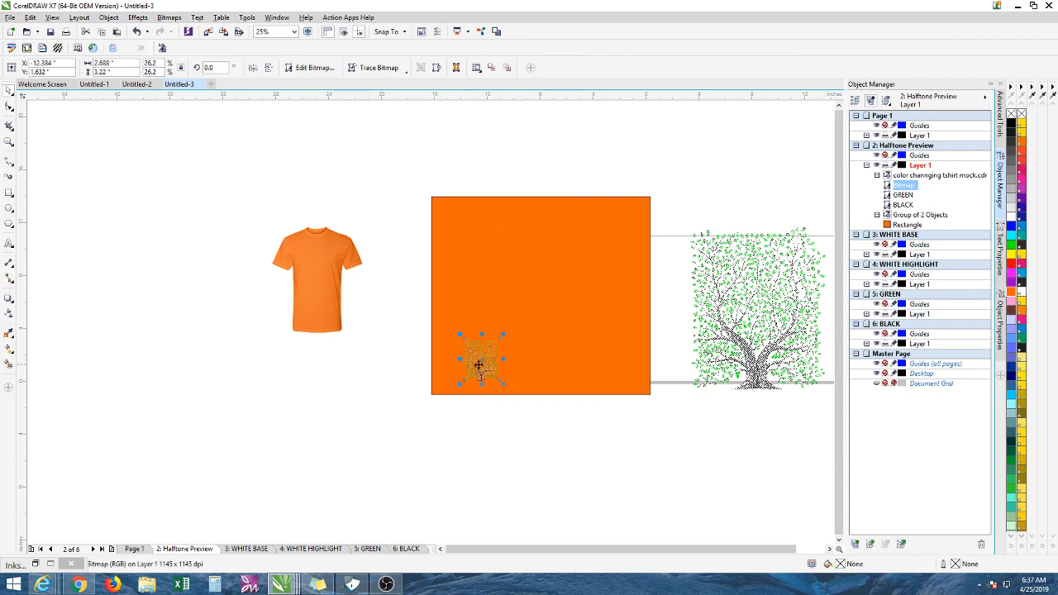
drag(477, 364, 319, 261)
scroll(335, 242, up, 1)
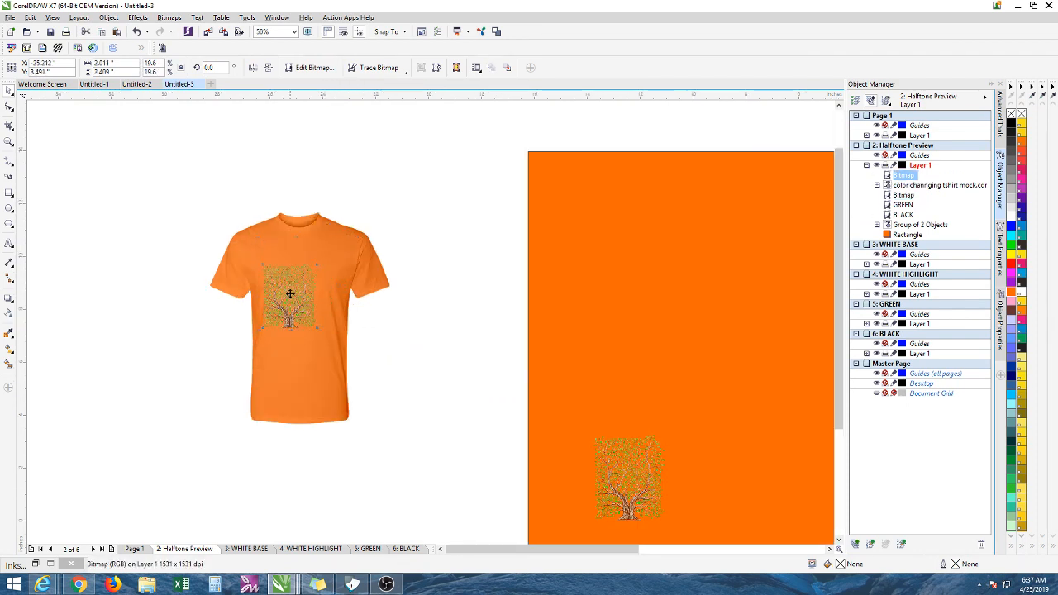
scroll(302, 273, up, 3)
scroll(302, 272, down, 2)
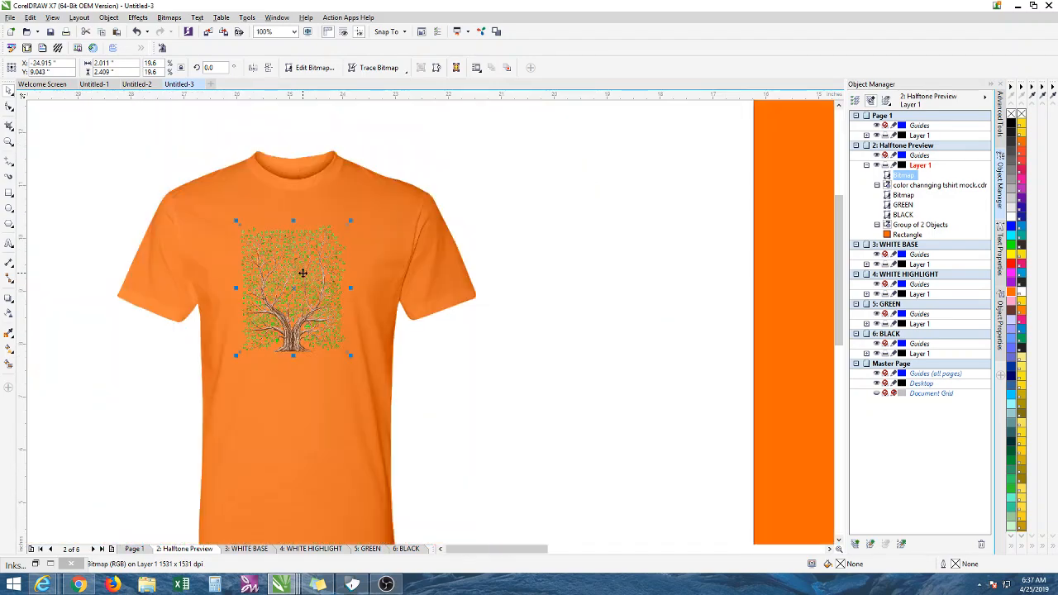
Enlarge the tree copy on the shirt to about 2.6 by 3.1 inches and position it at about X -24.8, Y 8.7 inches.
drag(350, 355, 373, 391)
drag(336, 328, 334, 322)
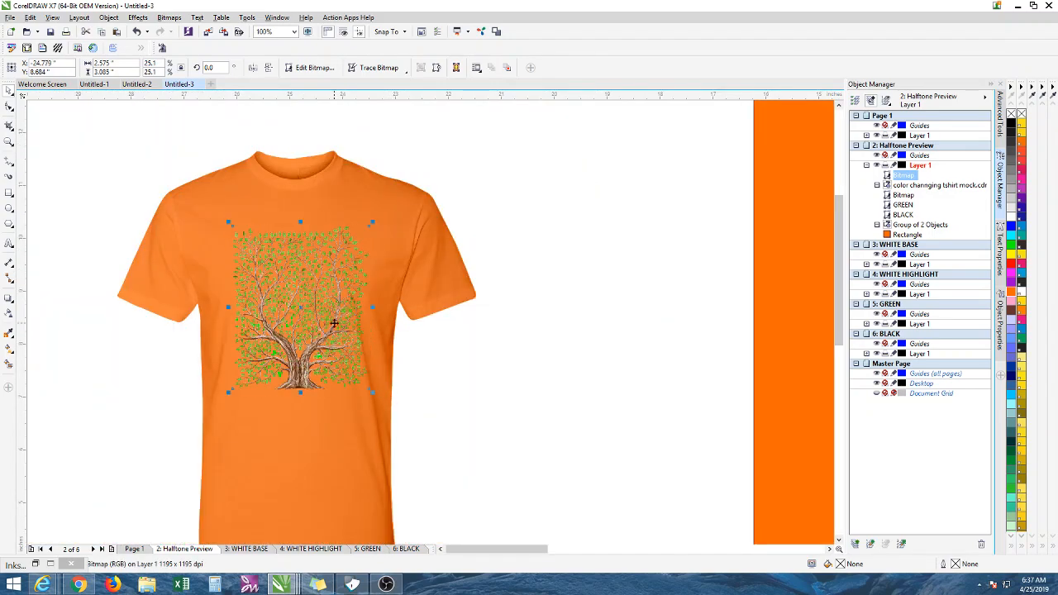
click(557, 269)
click(304, 338)
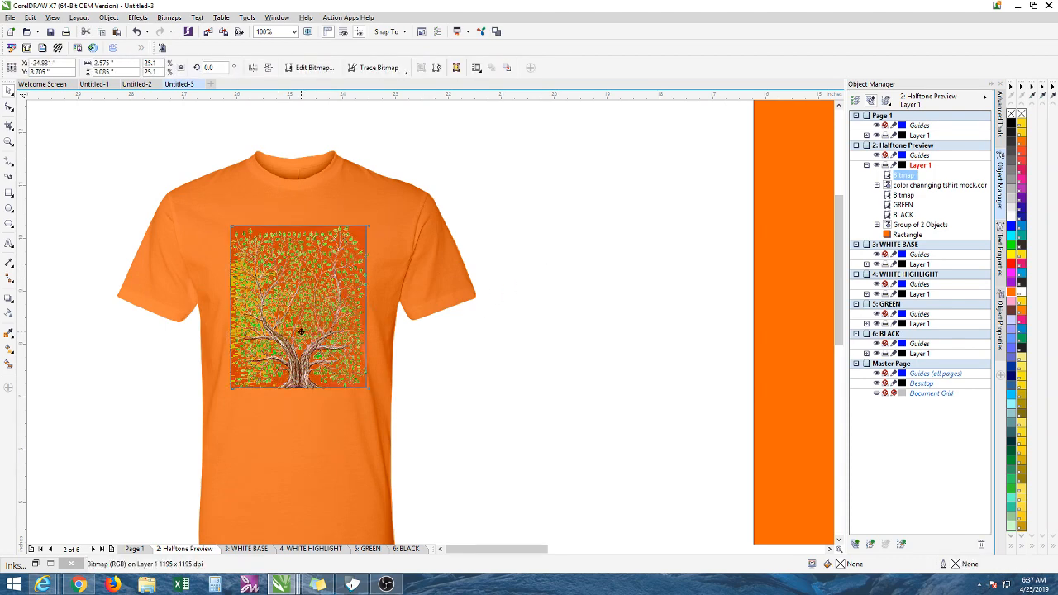
scroll(350, 269, up, 1)
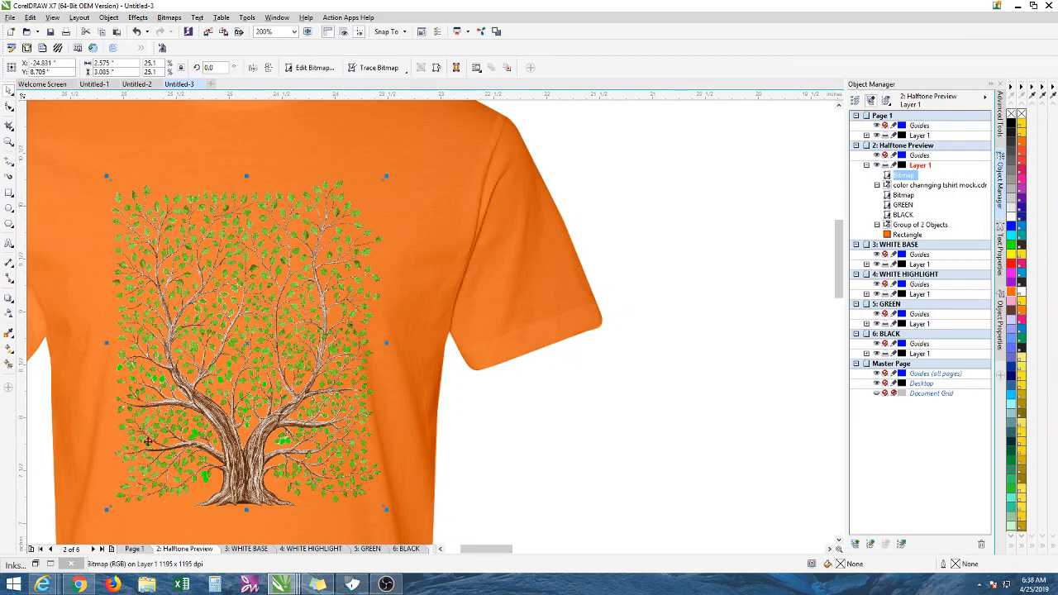
Examine the tree print on the orange shirt, comparing fine leaf and bark detail with the overall look at full-shirt size.
scroll(356, 338, down, 2)
click(550, 307)
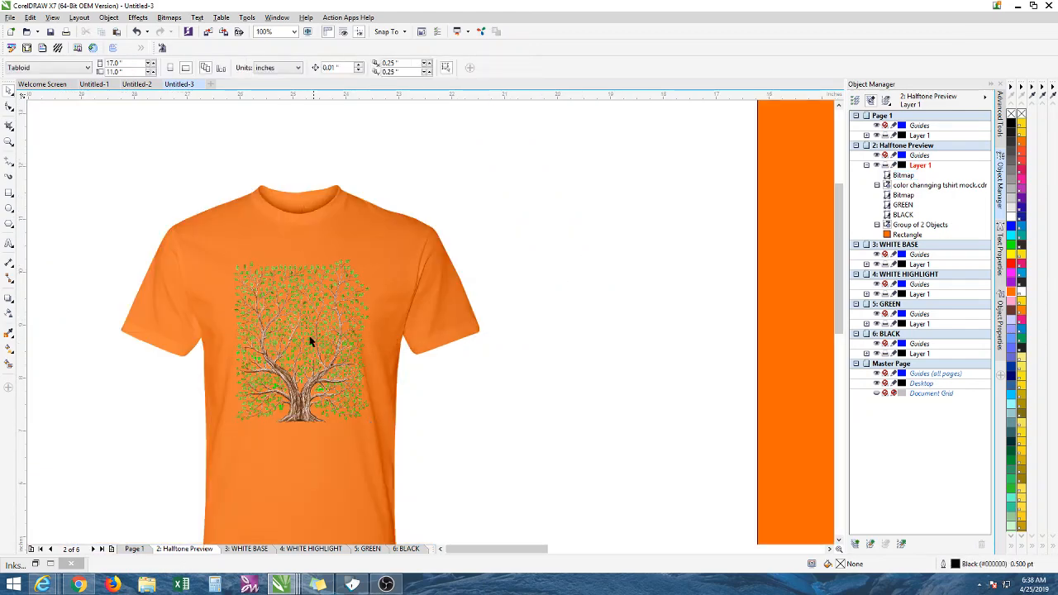
scroll(293, 311, up, 1)
scroll(293, 309, down, 1)
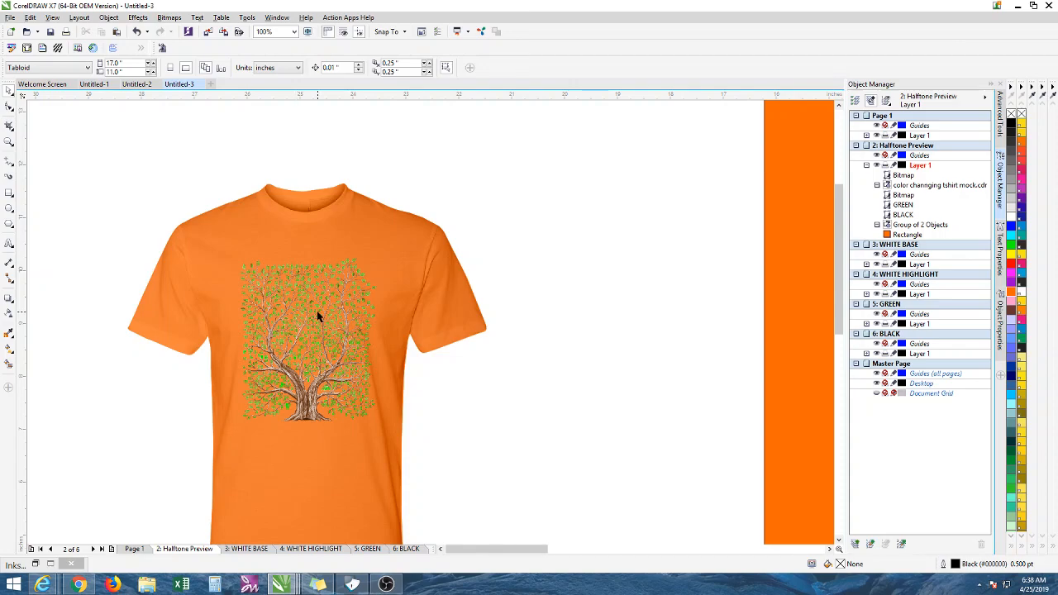
scroll(318, 317, up, 1)
scroll(286, 474, up, 1)
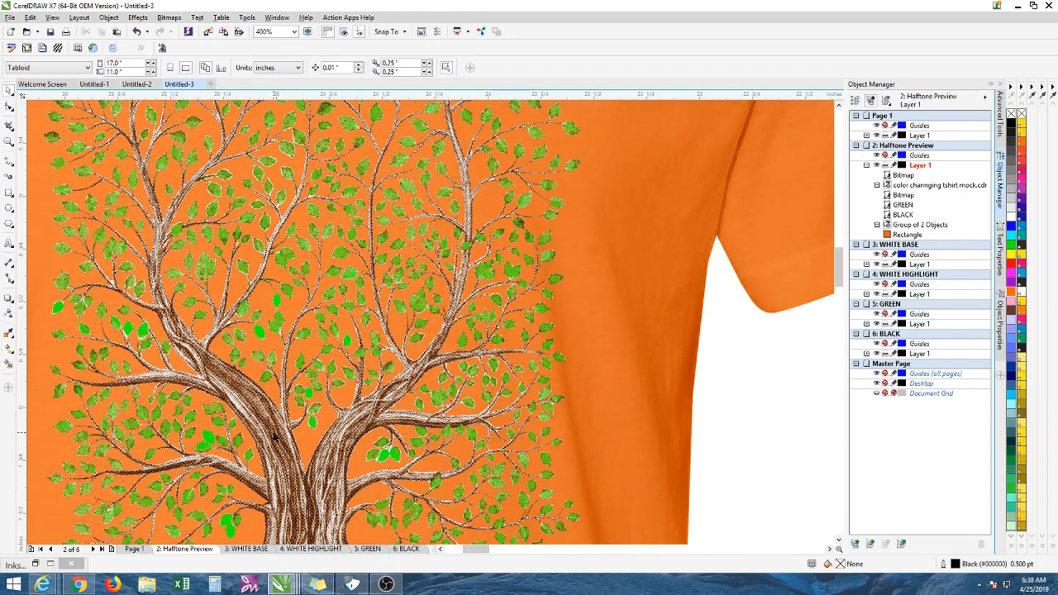
scroll(276, 436, down, 1)
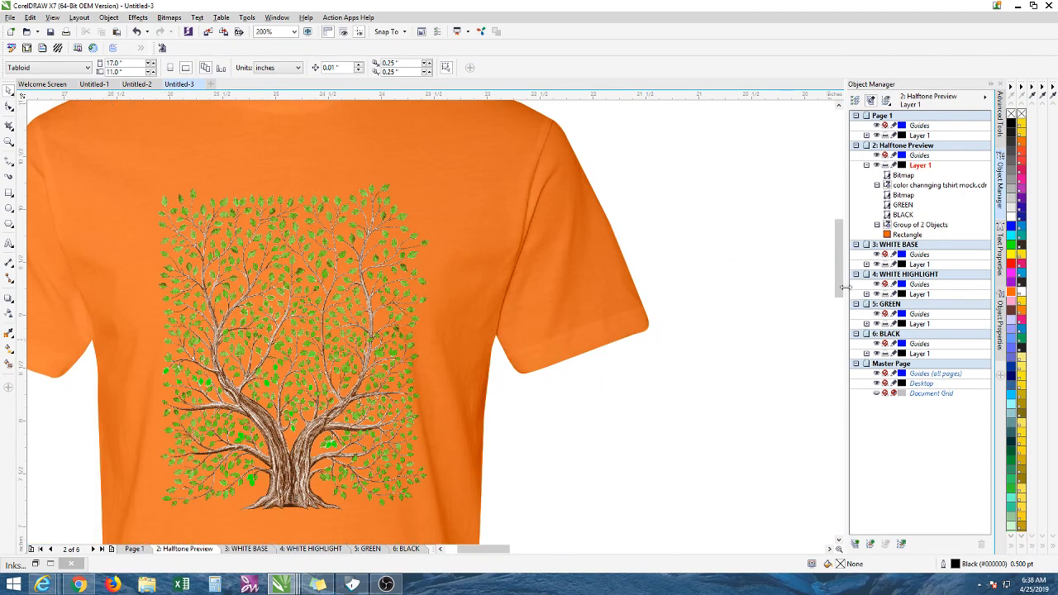
scroll(840, 287, down, 1)
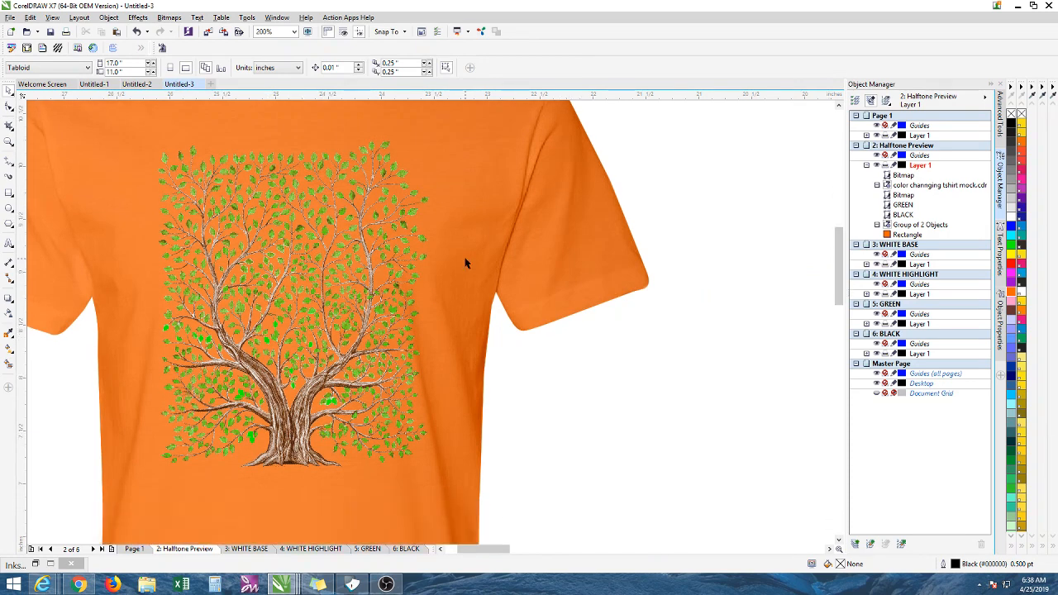
scroll(465, 262, down, 2)
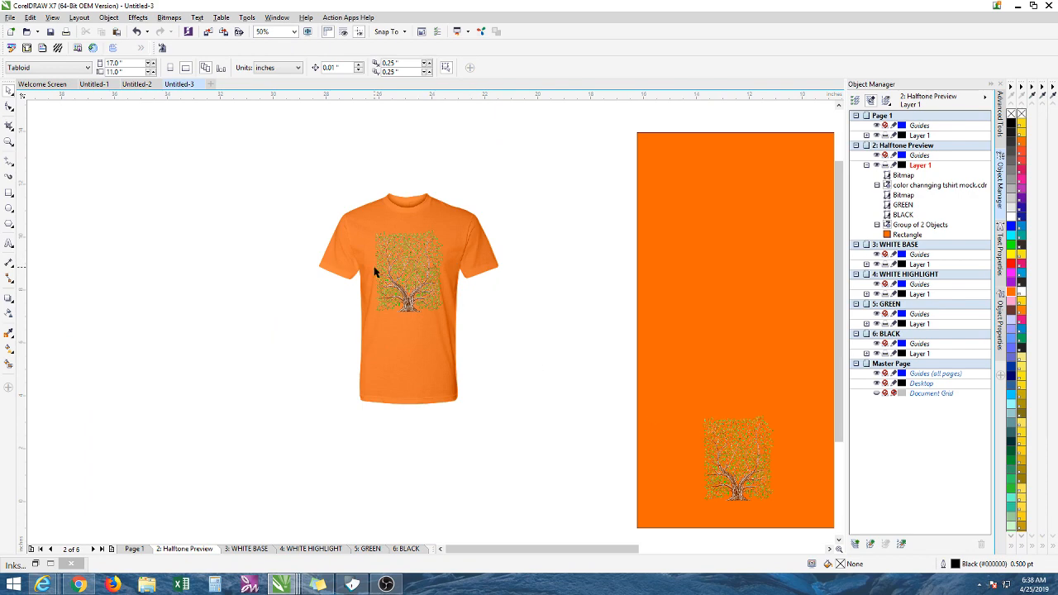
scroll(412, 273, up, 2)
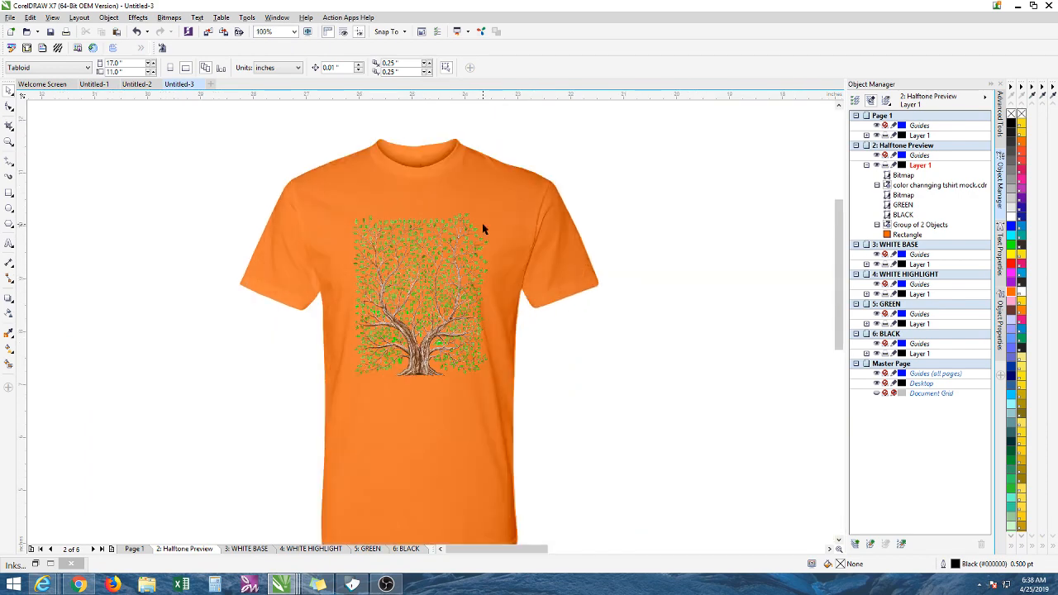
scroll(482, 223, up, 2)
Recolor the shirt mockup gray (#808080) to preview the print, and return it to orange (#FF6600).
click(595, 179)
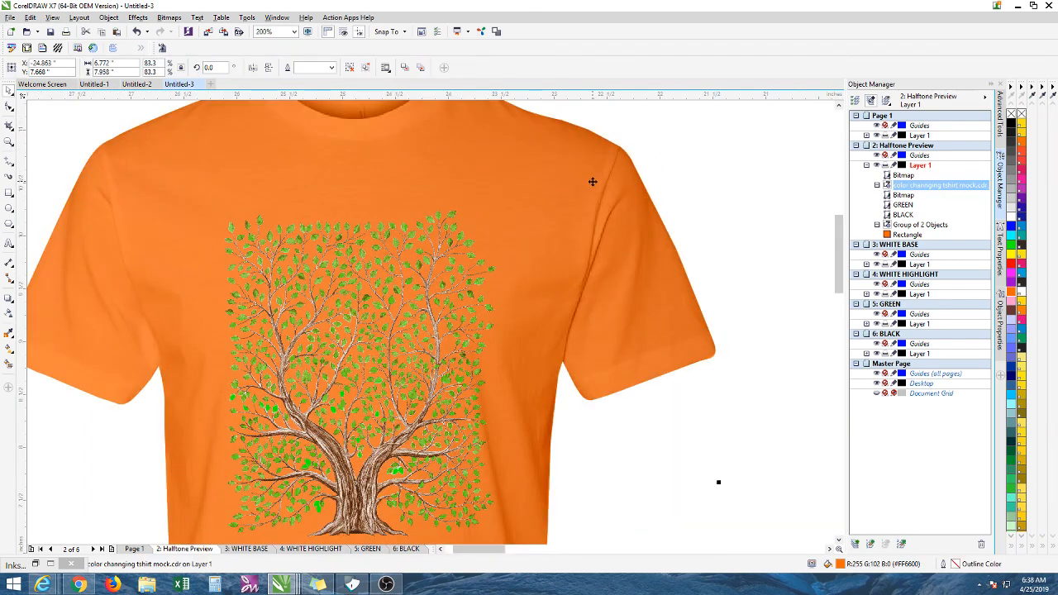
scroll(711, 170, down, 4)
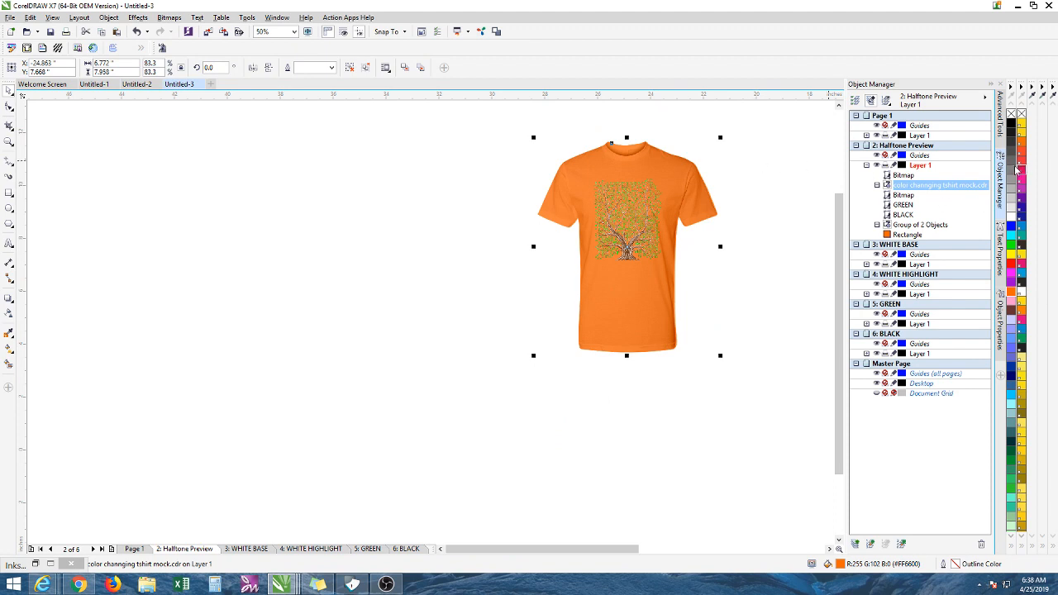
click(1011, 170)
scroll(697, 203, up, 1)
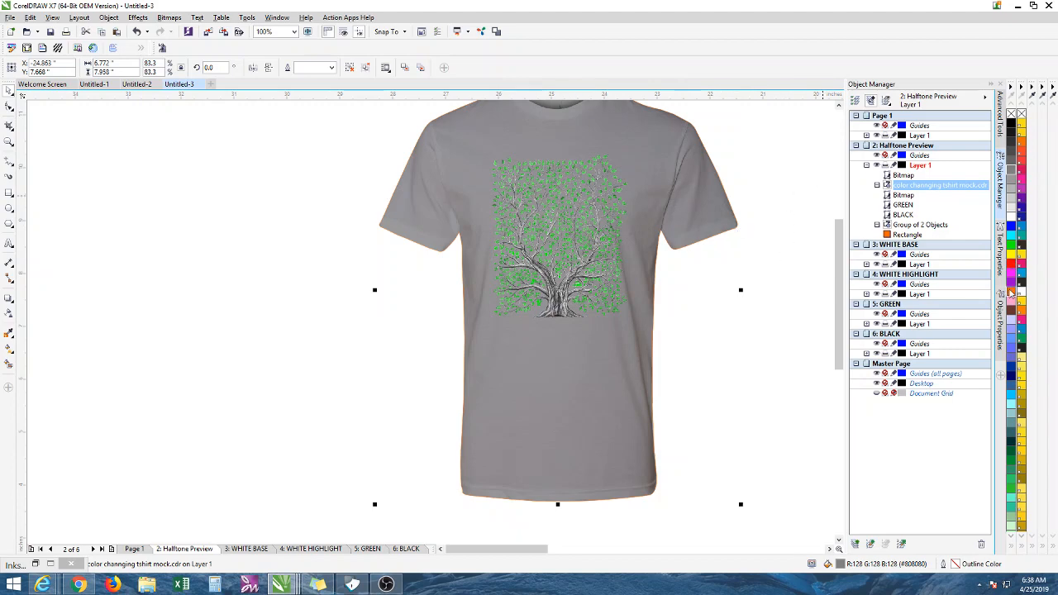
click(1010, 293)
scroll(562, 233, up, 1)
scroll(626, 250, down, 2)
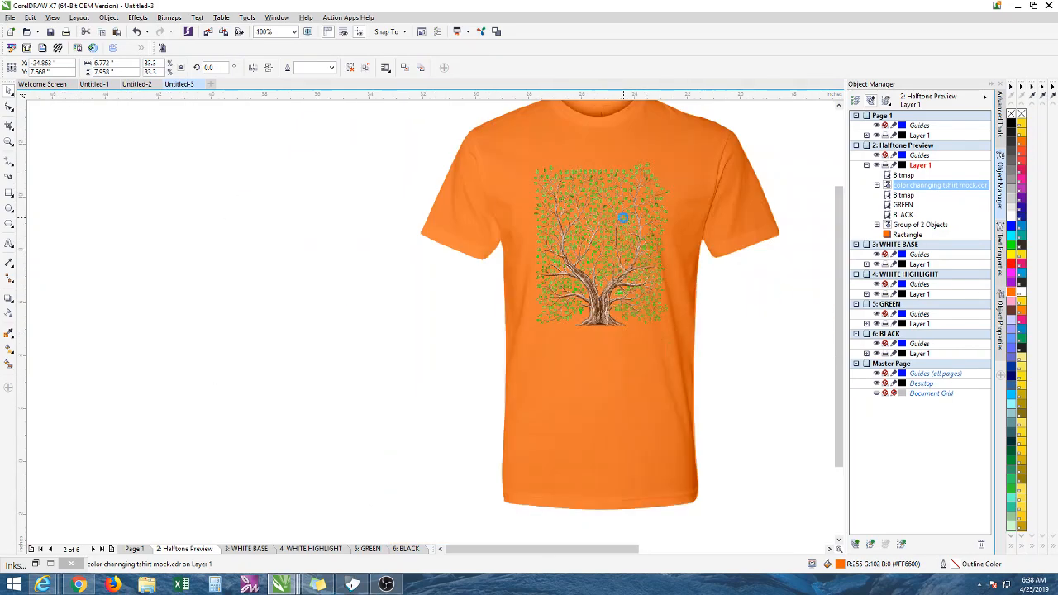
Try the shirt mockup in light gray (#CCCCCC), #B3B3B3 and black (#000000), and check the tree print on the black shirt.
click(1010, 196)
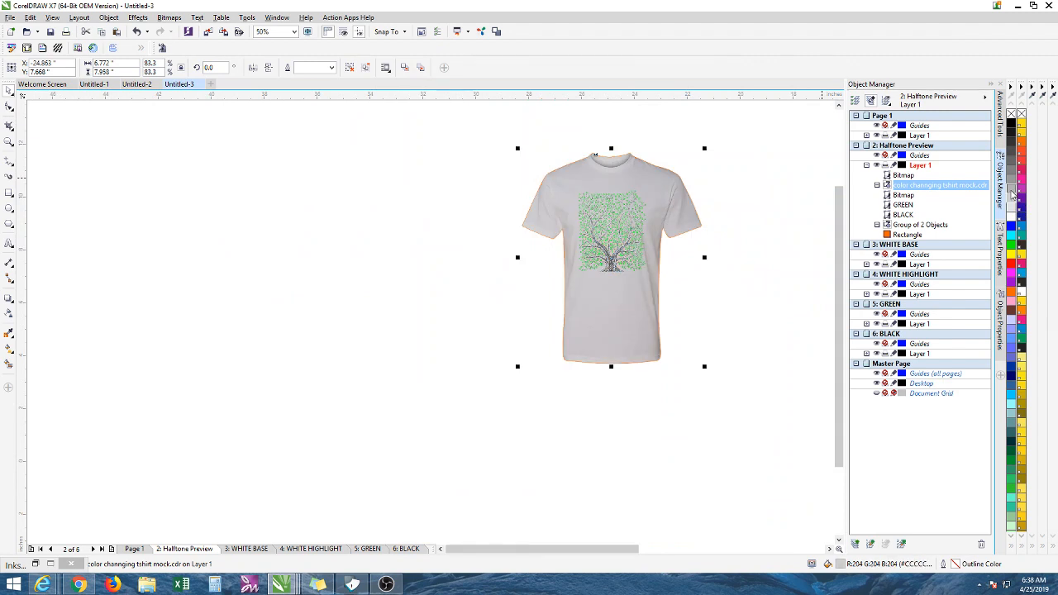
click(1010, 192)
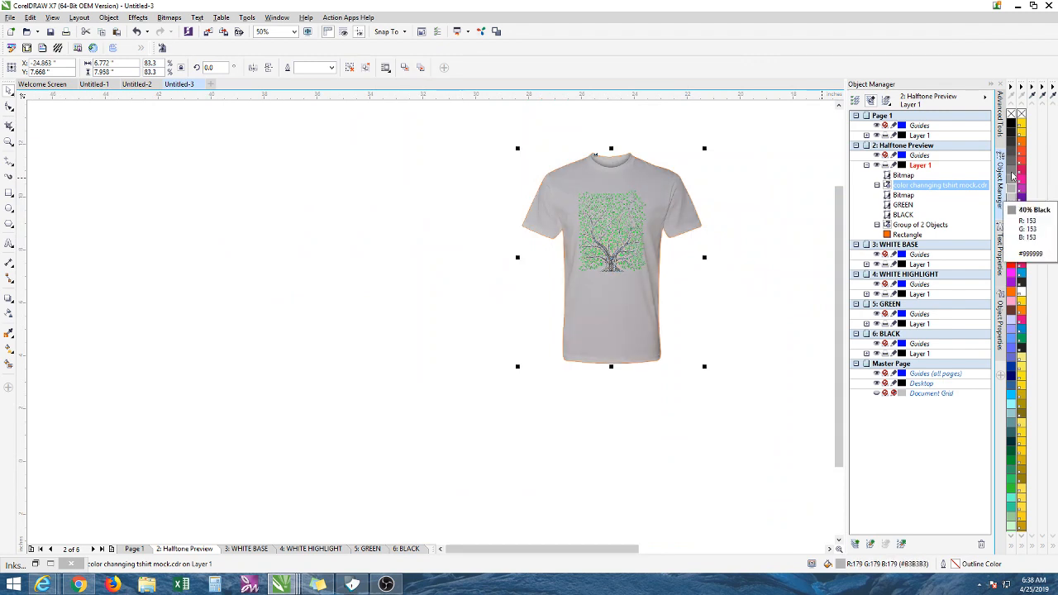
click(1010, 124)
scroll(525, 223, up, 1)
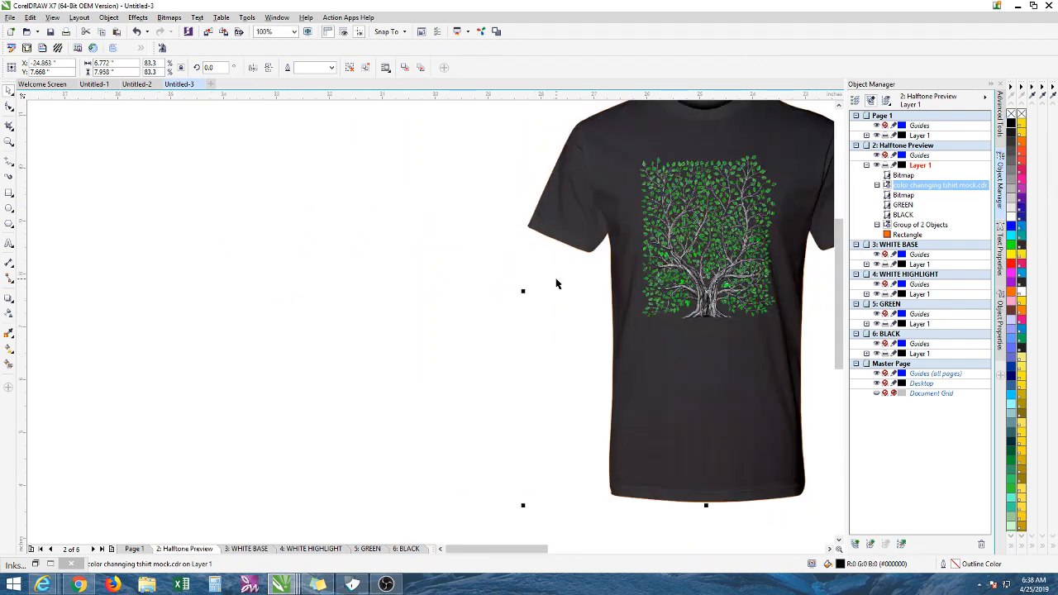
mouse_move(523, 551)
mouse_down()
mouse_move(538, 556)
mouse_move(505, 552)
mouse_up()
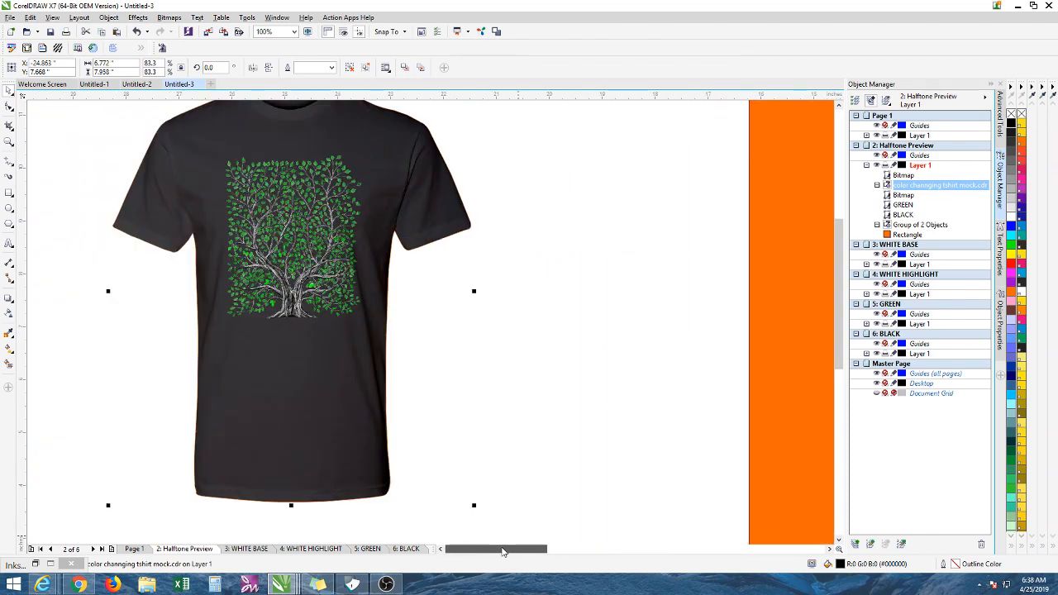
scroll(207, 244, up, 1)
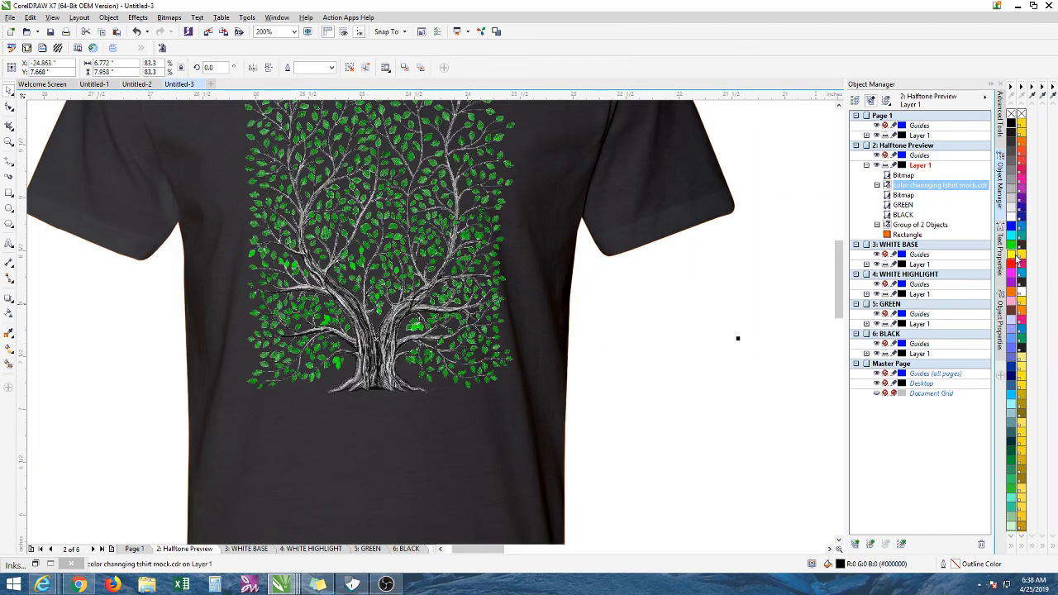
scroll(692, 210, down, 1)
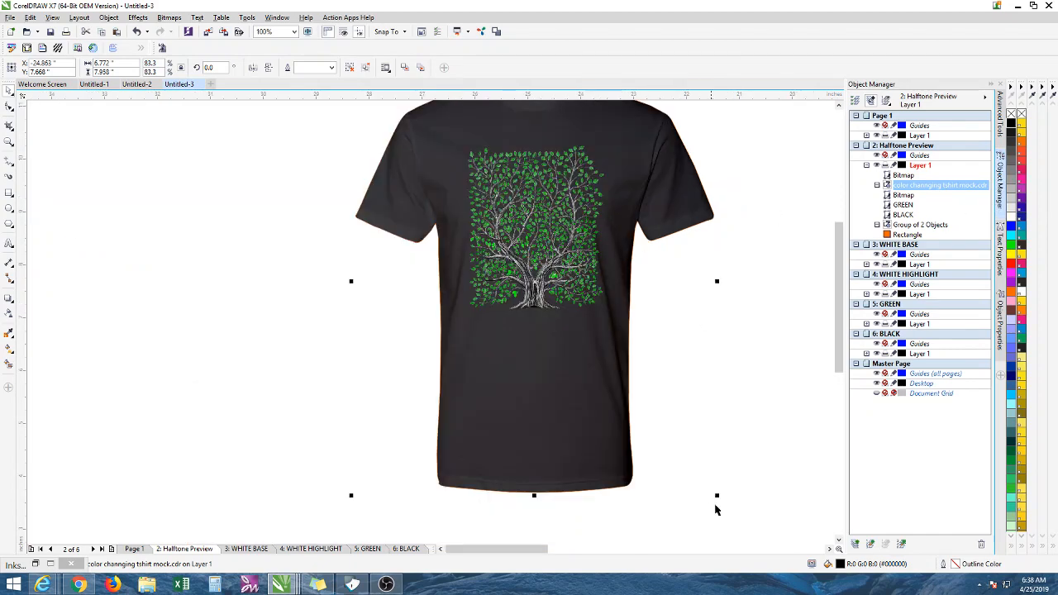
Delete the shirt mockup, both tree bitmaps and the orange rectangle, keeping the halftone preview objects.
scroll(798, 239, down, 1)
drag(560, 550, 582, 548)
scroll(465, 320, down, 2)
drag(309, 243, 554, 413)
key(Delete)
Center the remaining halftone tree in view and bring up the Advanced Tools utilities with nothing selected.
scroll(612, 325, up, 2)
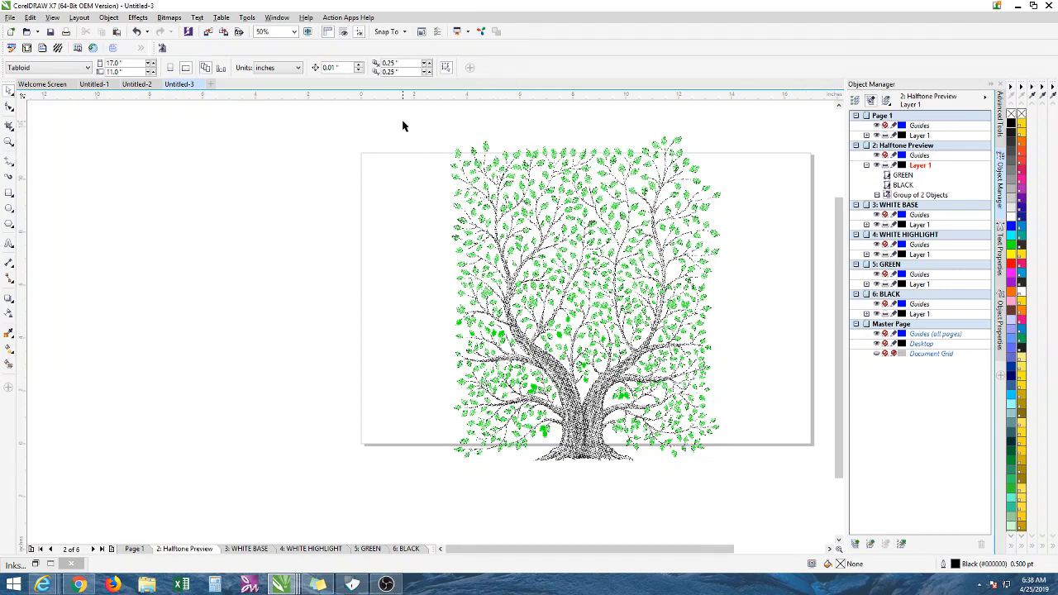
drag(402, 125, 783, 494)
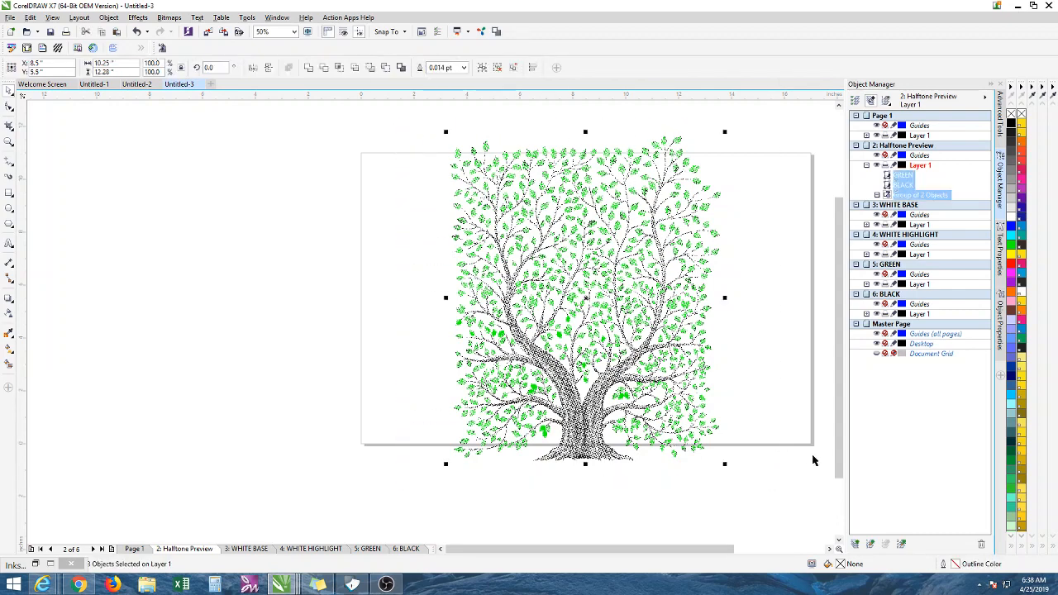
drag(839, 463, 838, 468)
drag(724, 550, 748, 550)
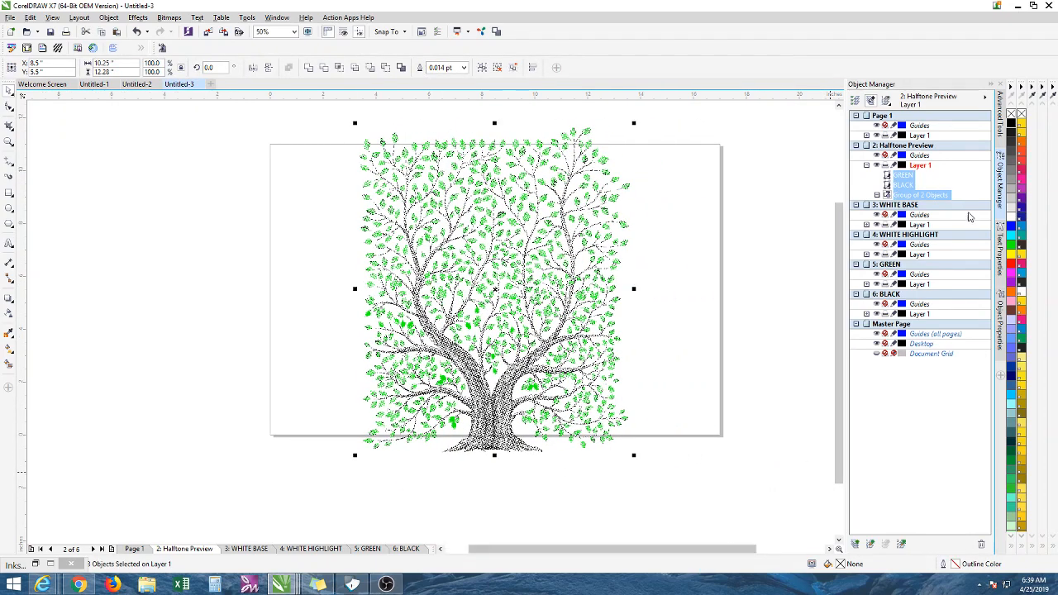
click(1001, 120)
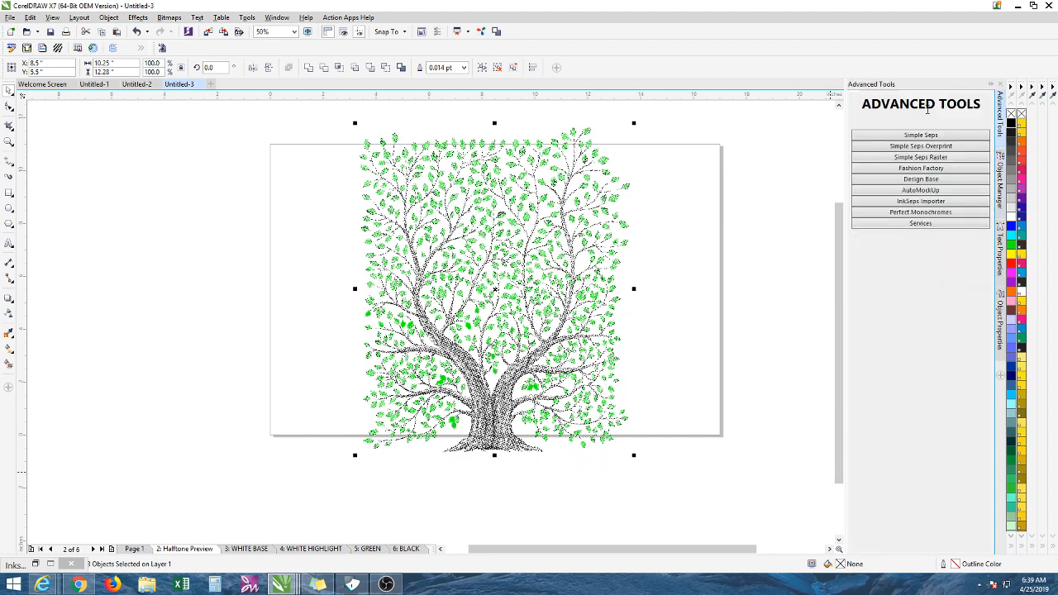
click(787, 180)
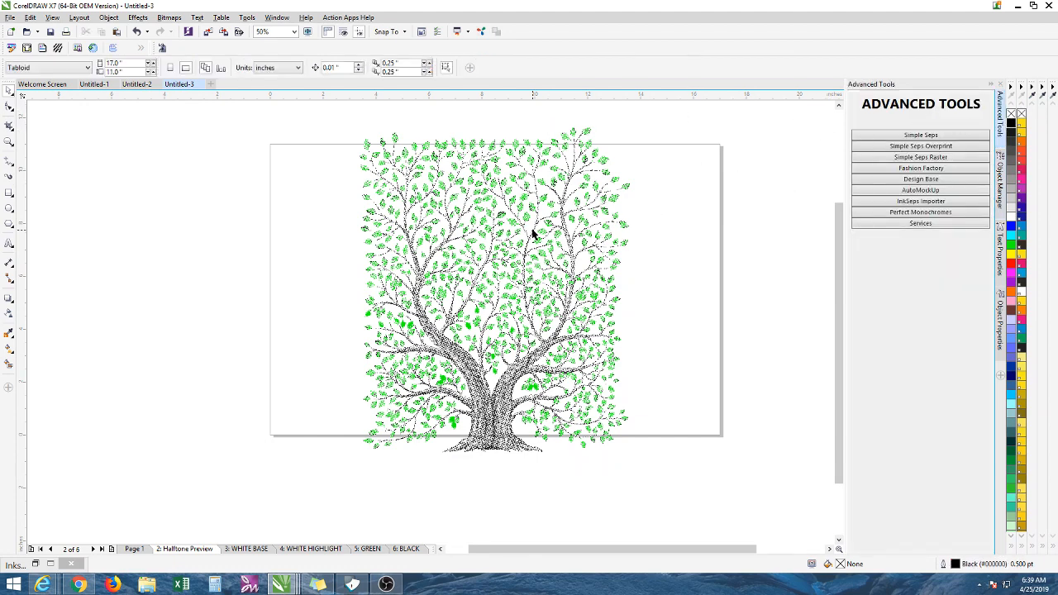
scroll(484, 258, up, 1)
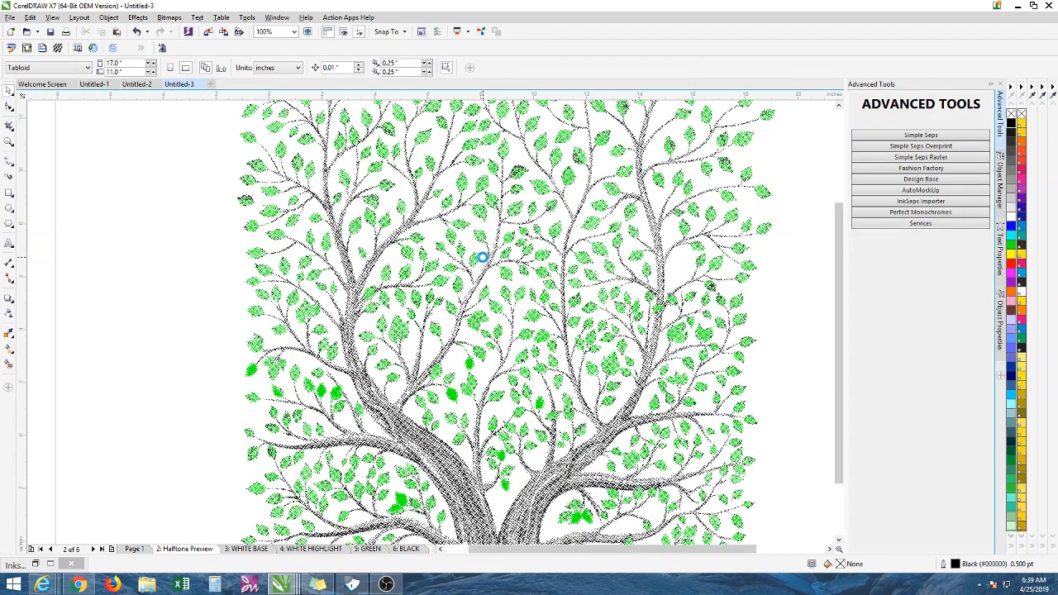
scroll(482, 258, down, 1)
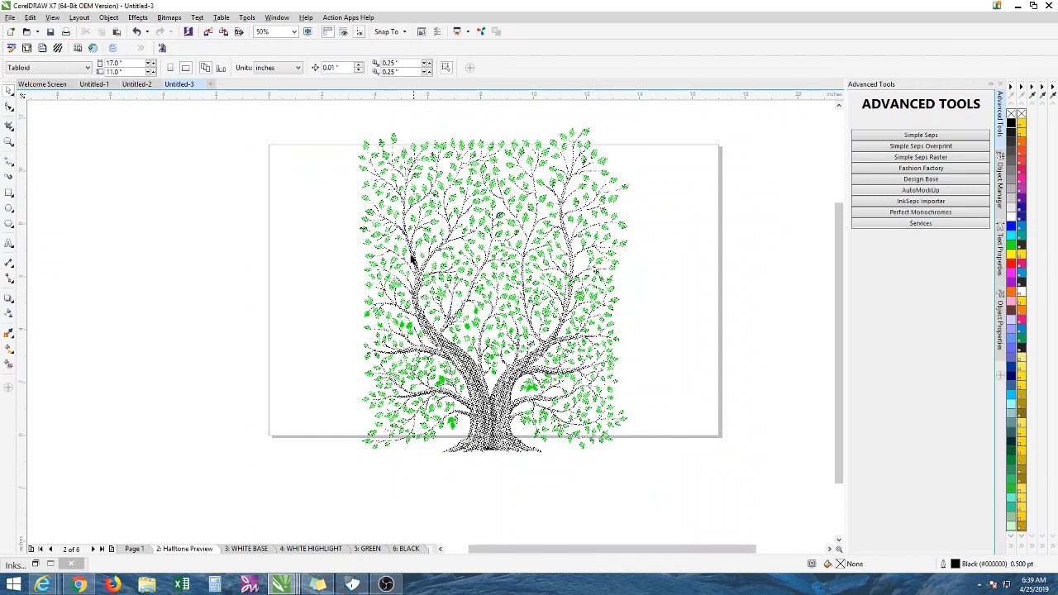
Review the WHITE HIGHLIGHT, GREEN and BLACK halftone pages and return to Page 1.
click(318, 548)
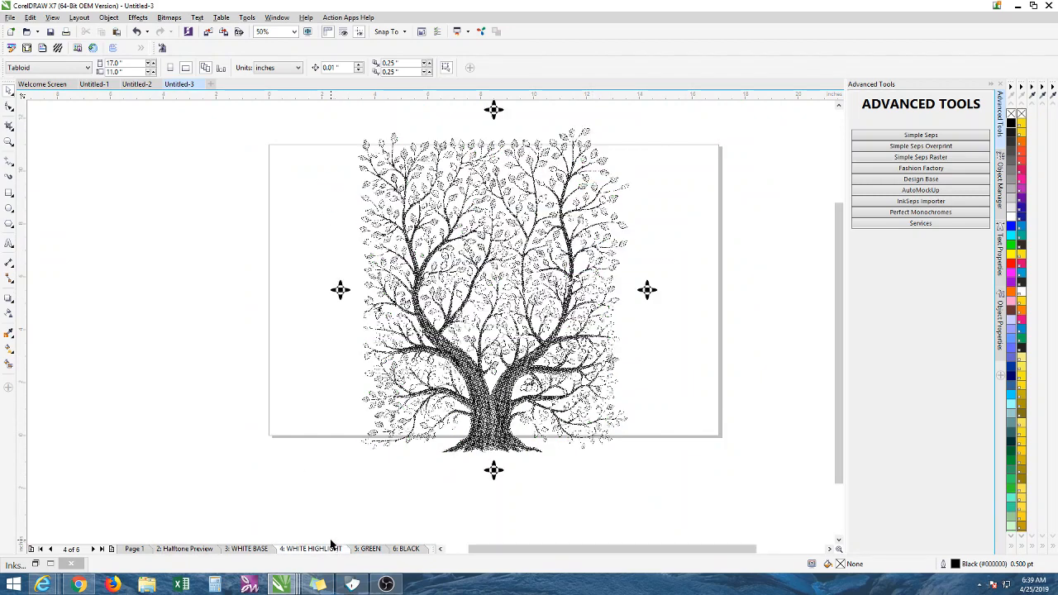
click(369, 548)
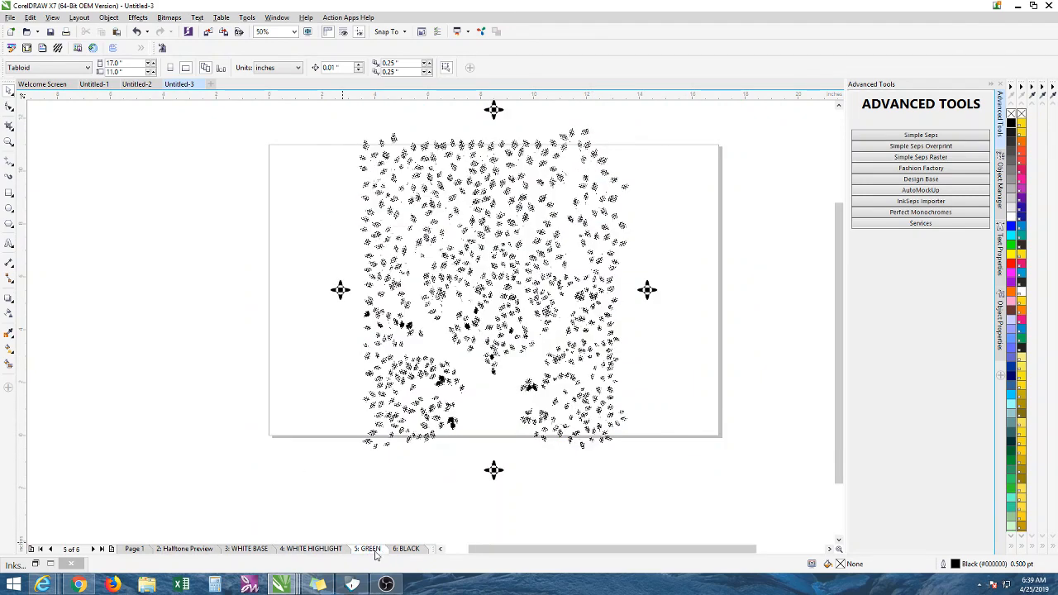
click(413, 542)
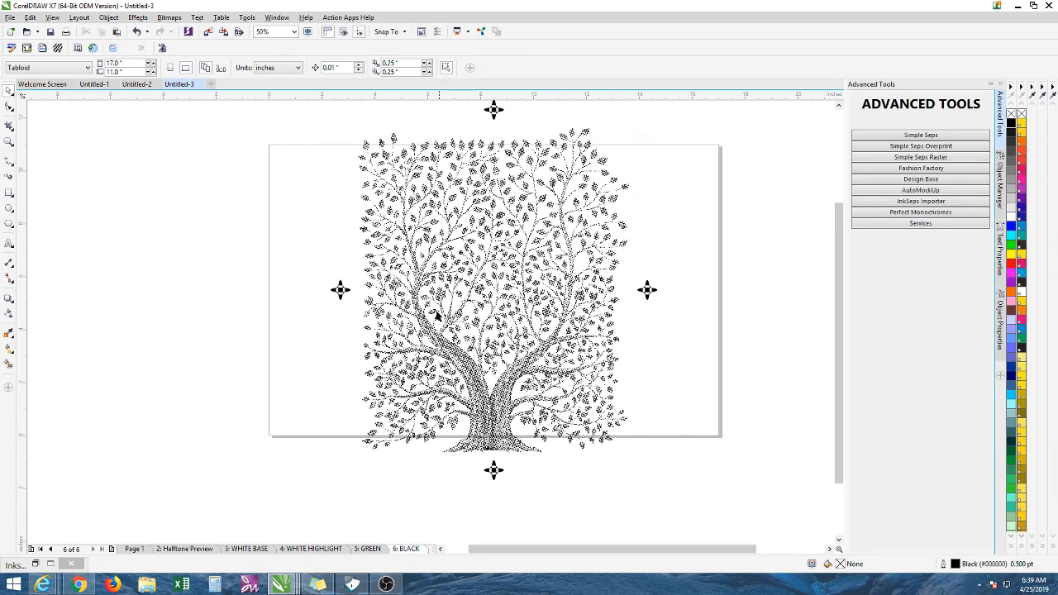
click(154, 548)
click(135, 549)
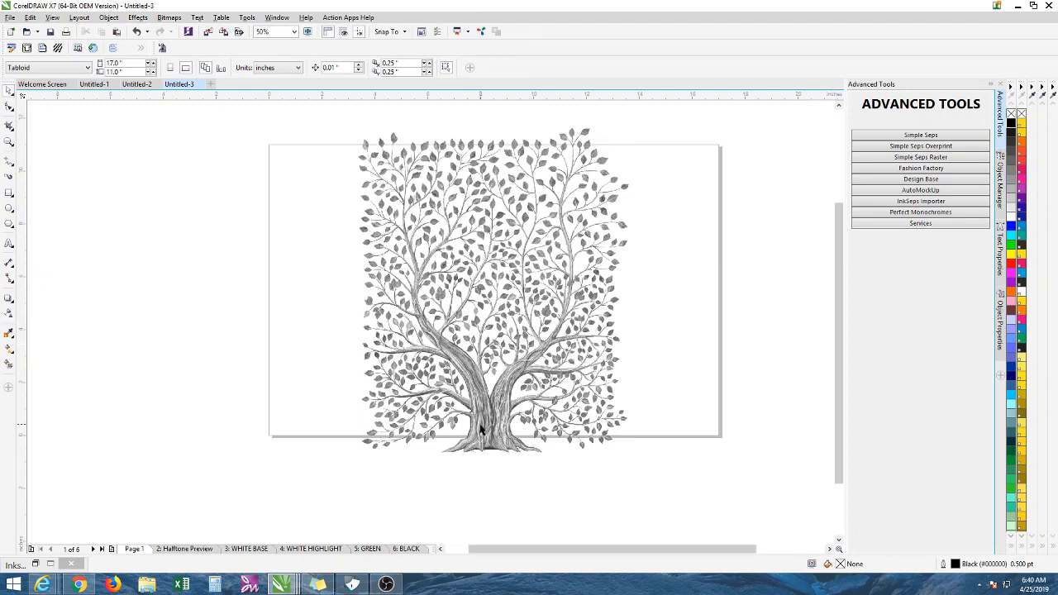
Select the BLACK grayscale separation on Page 1 and inspect its leaf and branch shading up close.
click(481, 227)
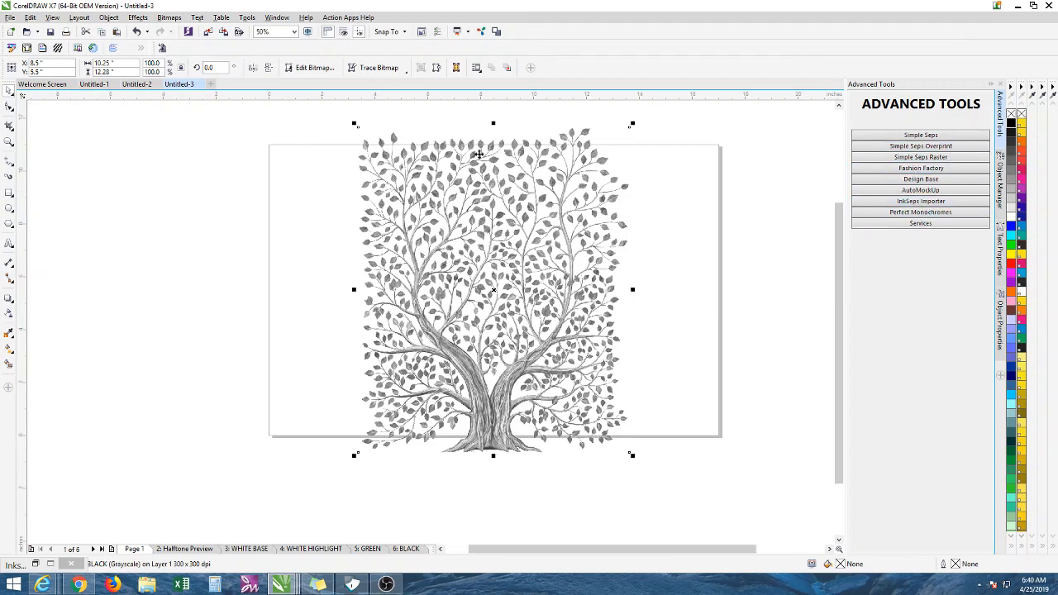
scroll(531, 214, up, 3)
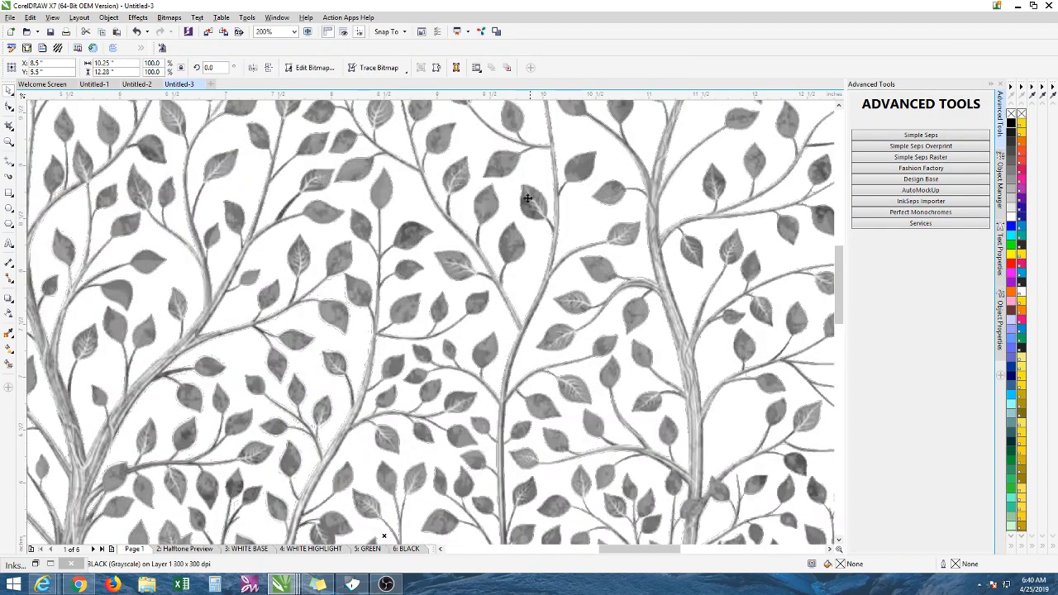
scroll(530, 213, down, 3)
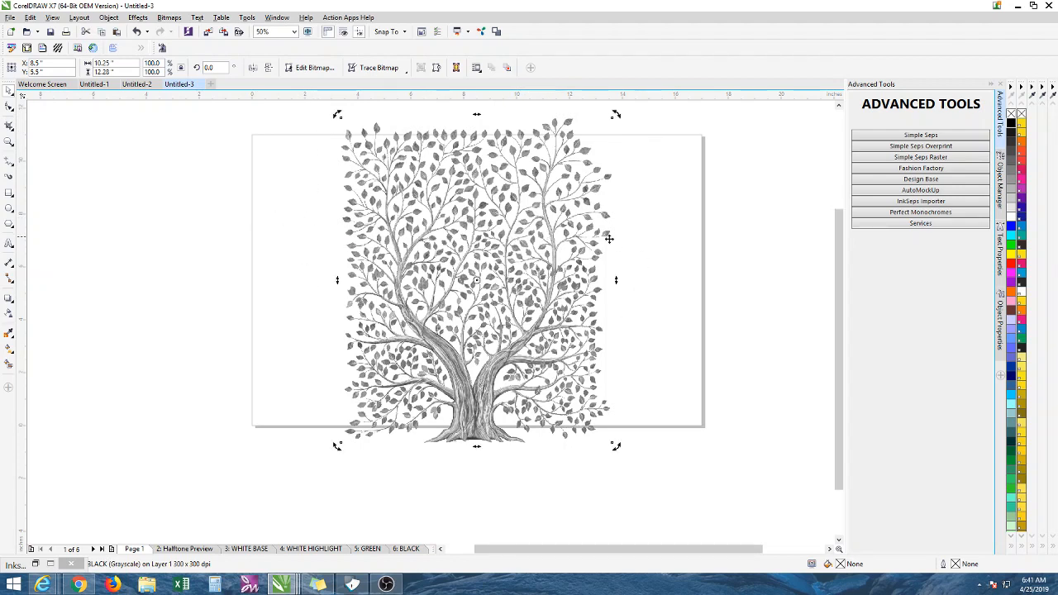
Select all four stacked grayscale separation bitmaps on Page 1.
click(809, 237)
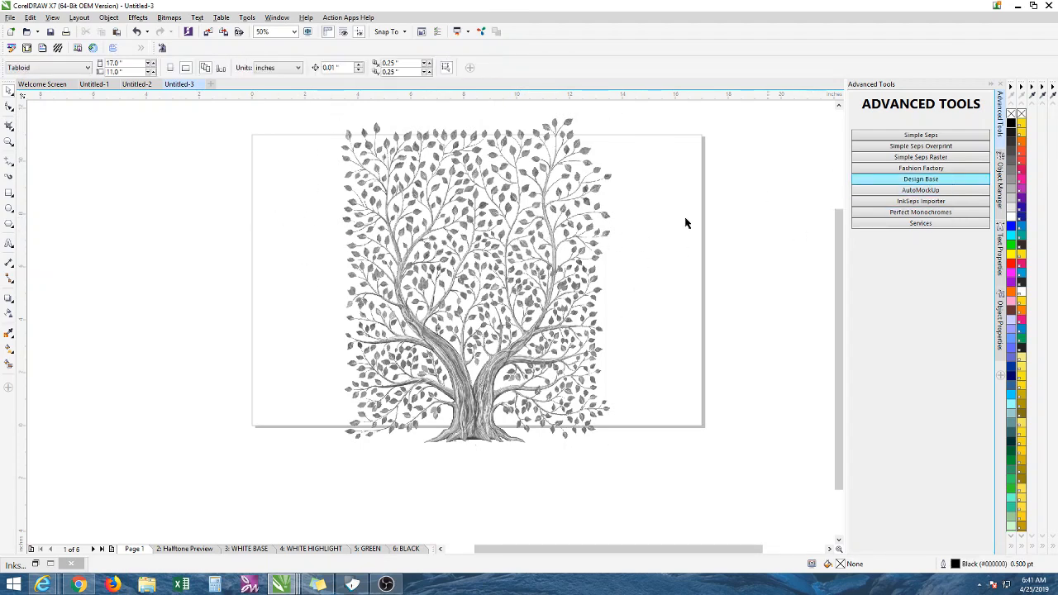
drag(307, 114, 685, 466)
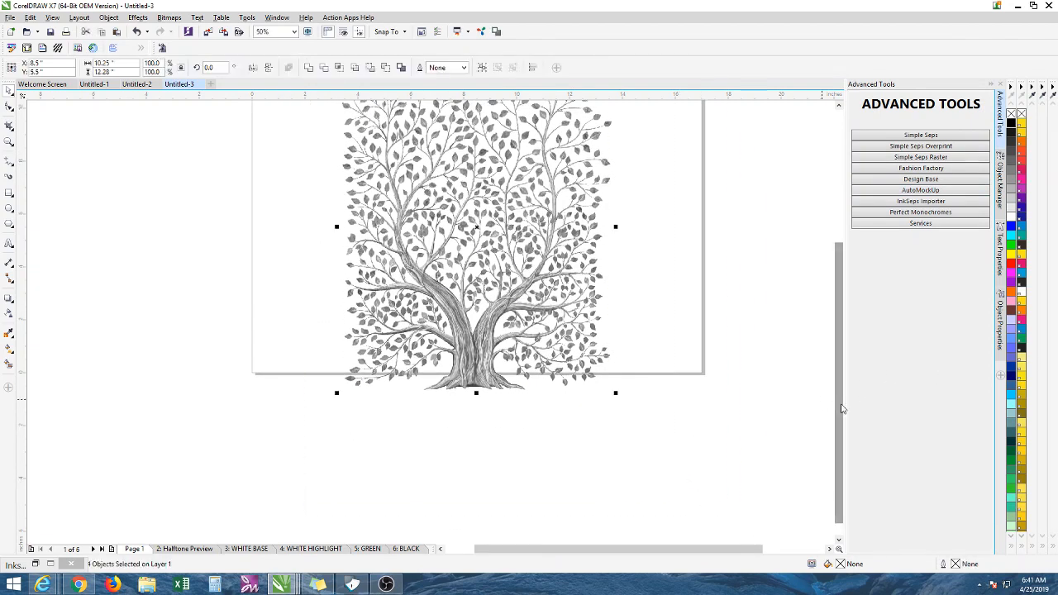
drag(840, 408, 837, 353)
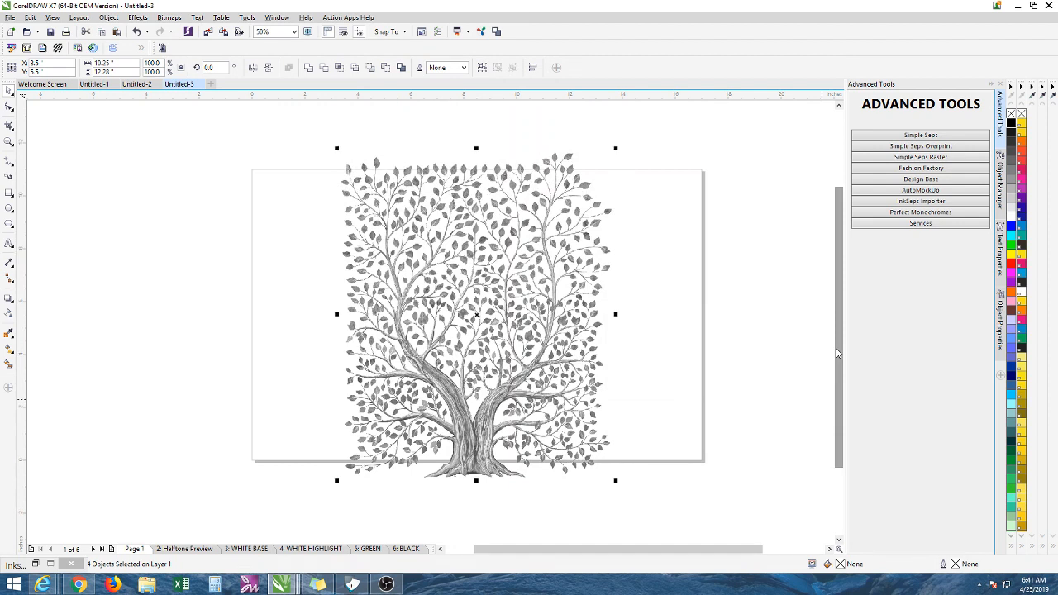